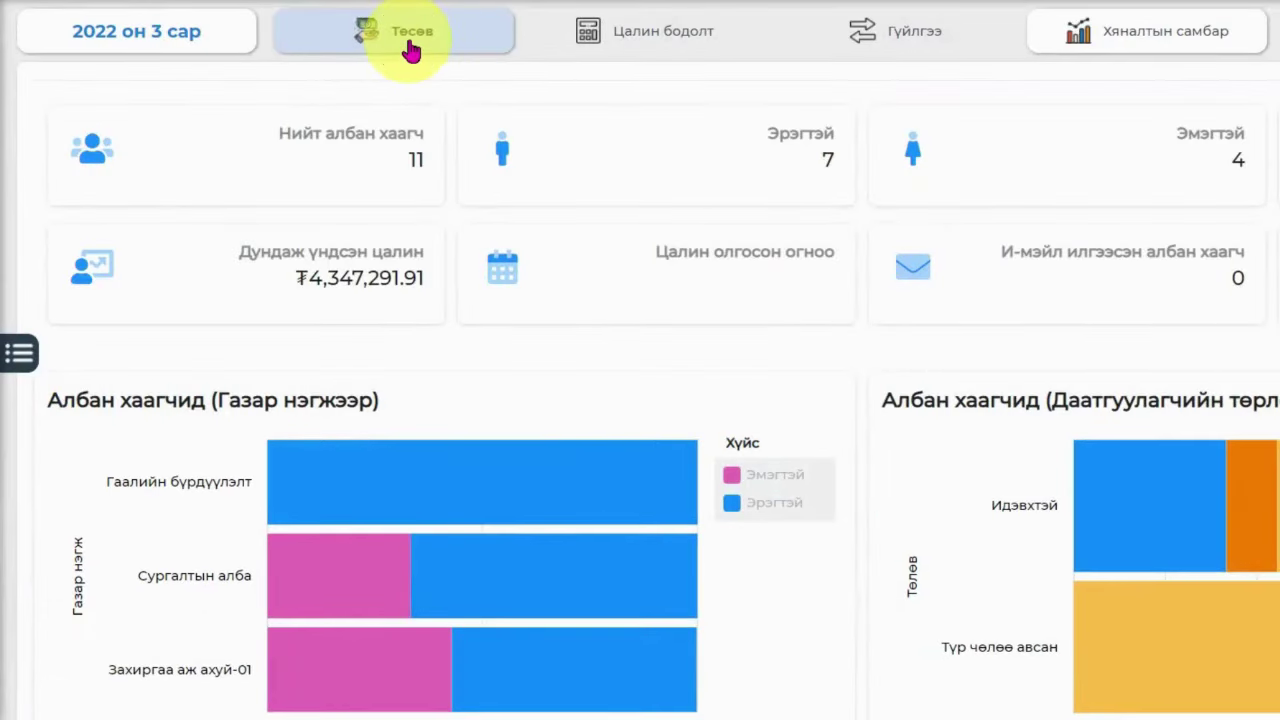
Open the Төсөв section and review its Төсөв татах and Албан хаагчийн кодын блок pages.
left_click(410, 38)
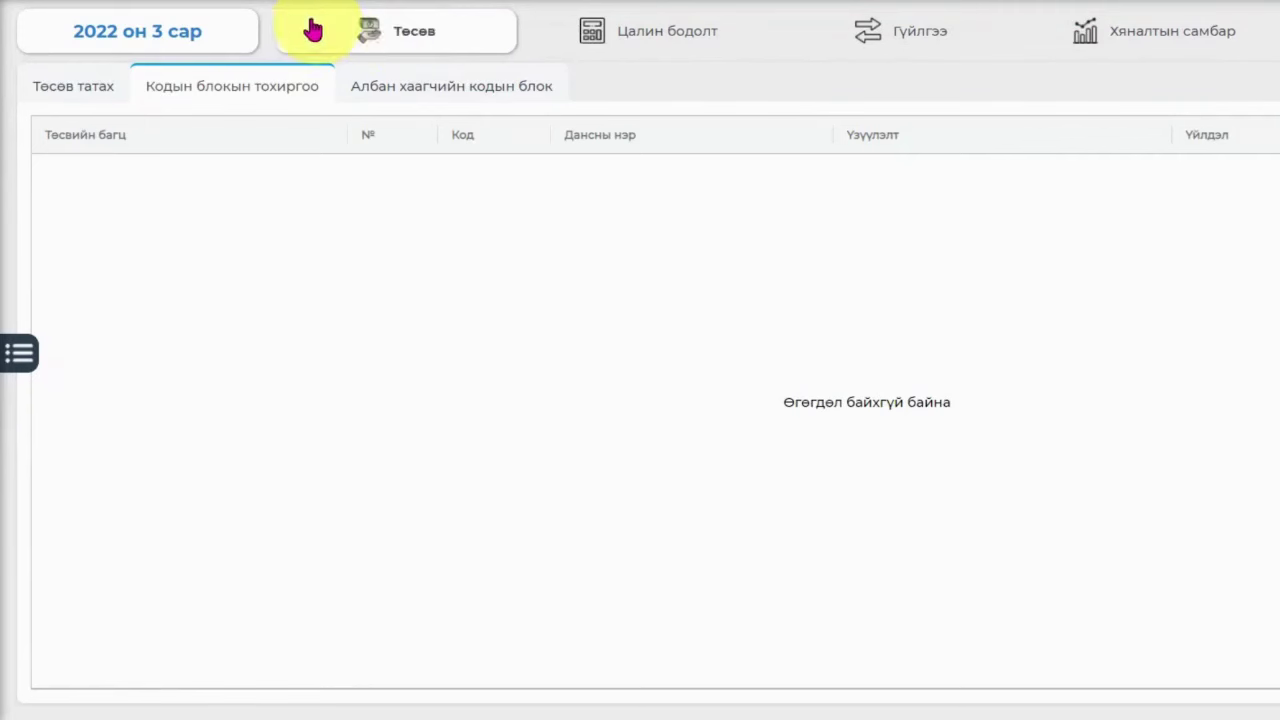
left_click_drag(40, 97, 108, 97)
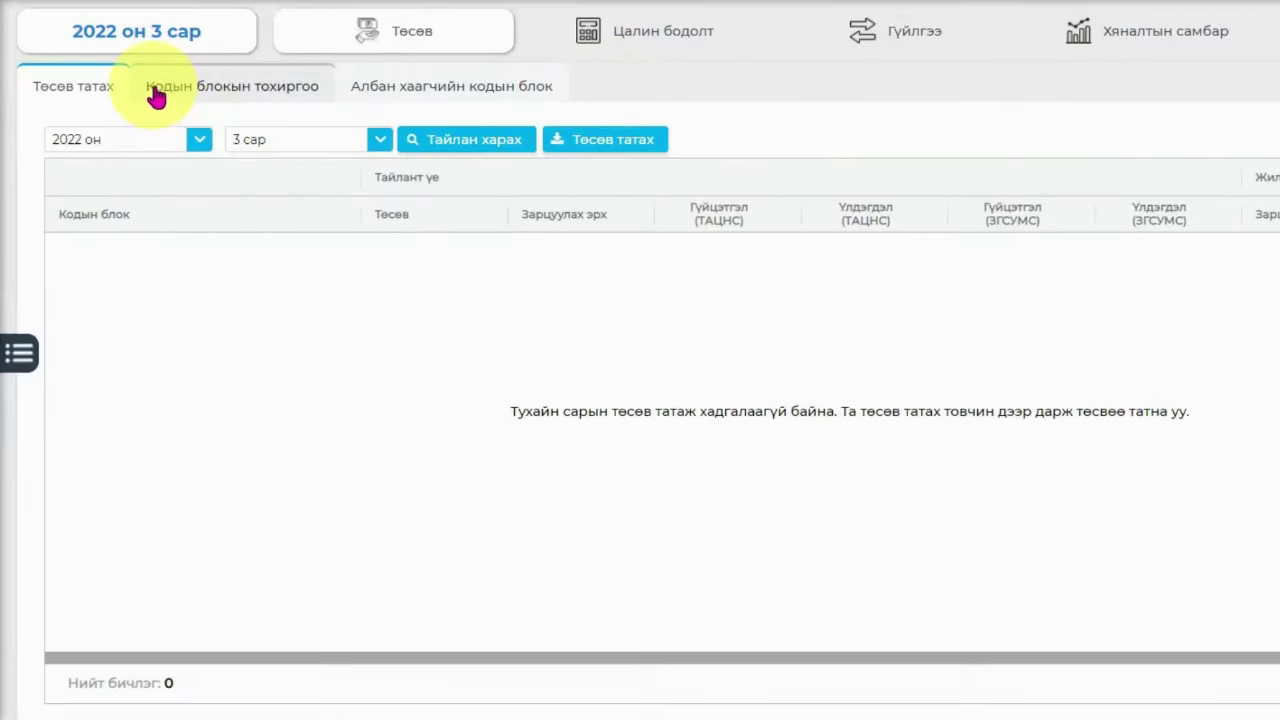
left_click_drag(152, 90, 508, 87)
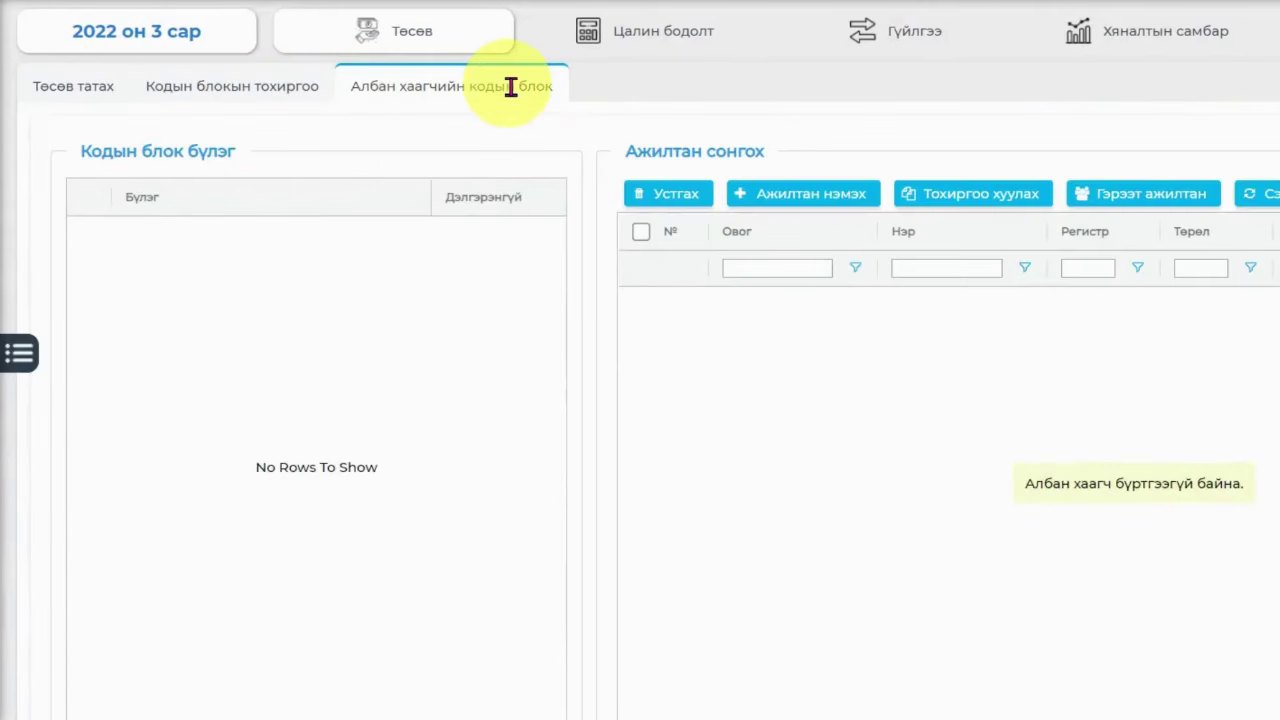
left_click(542, 91)
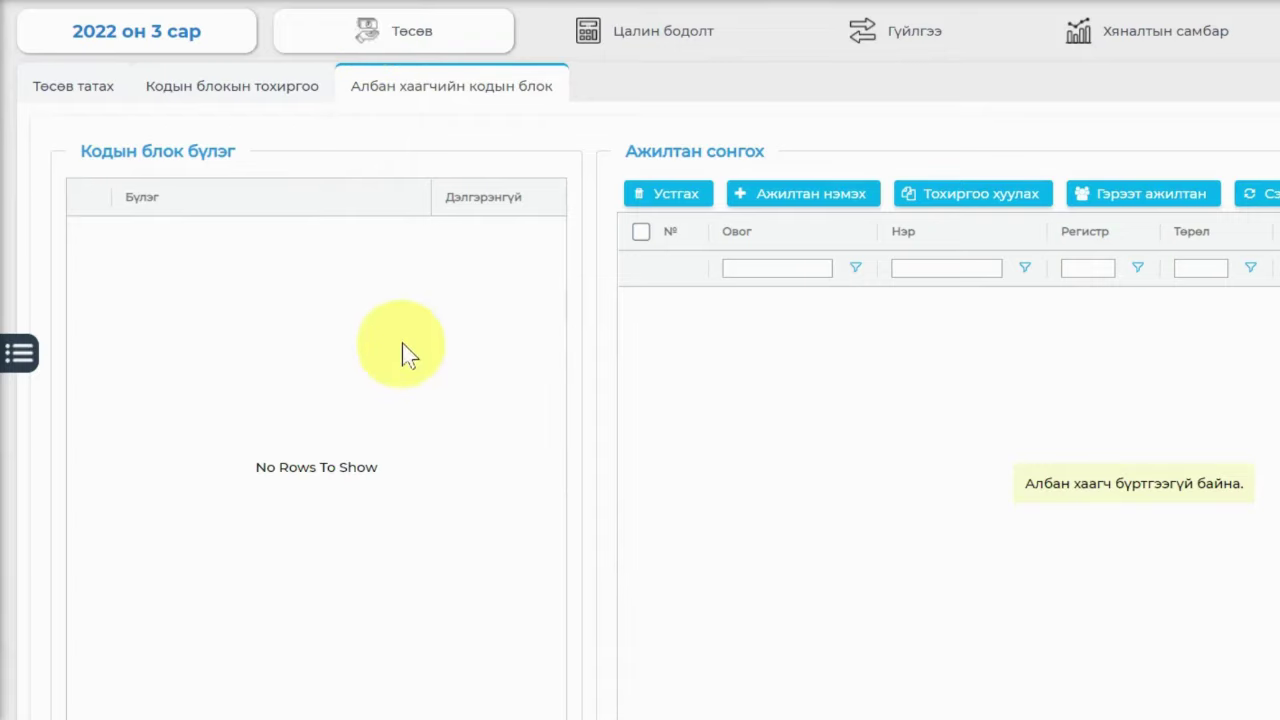
left_click(664, 40)
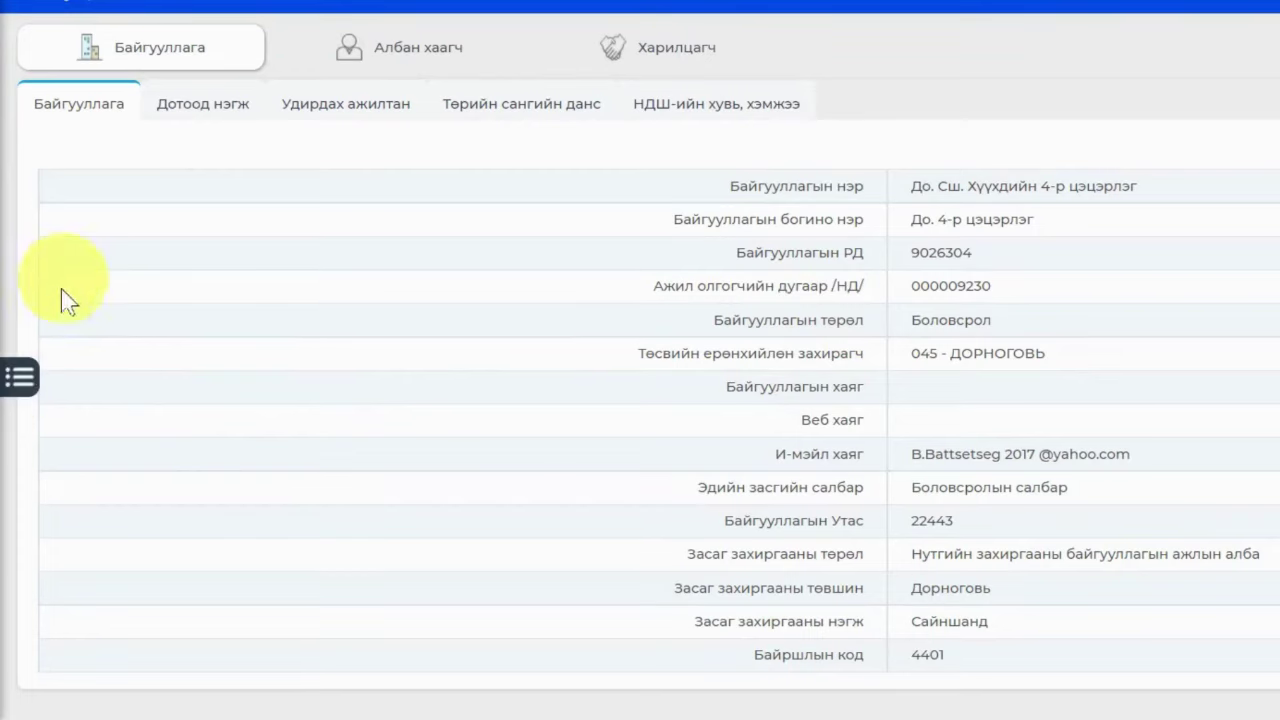
Open the organization's Төрийн сангийн данс list under Үндсэн мэдээлэл and download the account information.
left_click(19, 377)
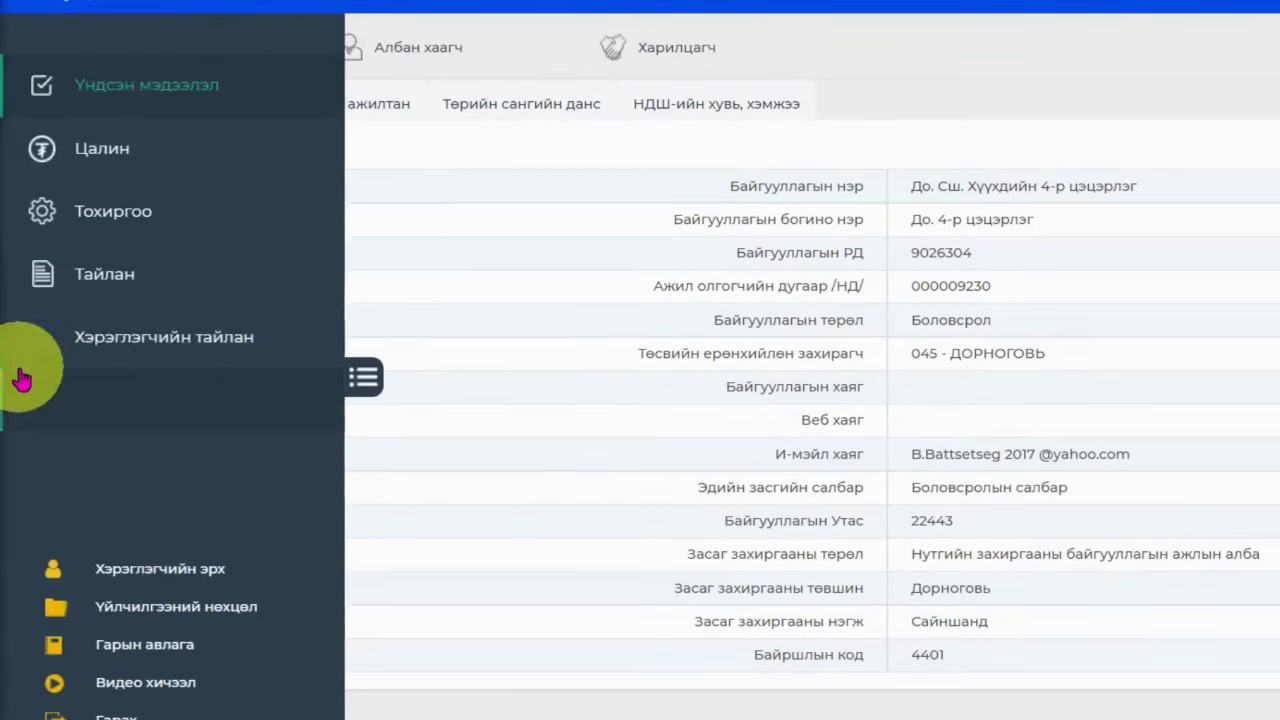
left_click(140, 88)
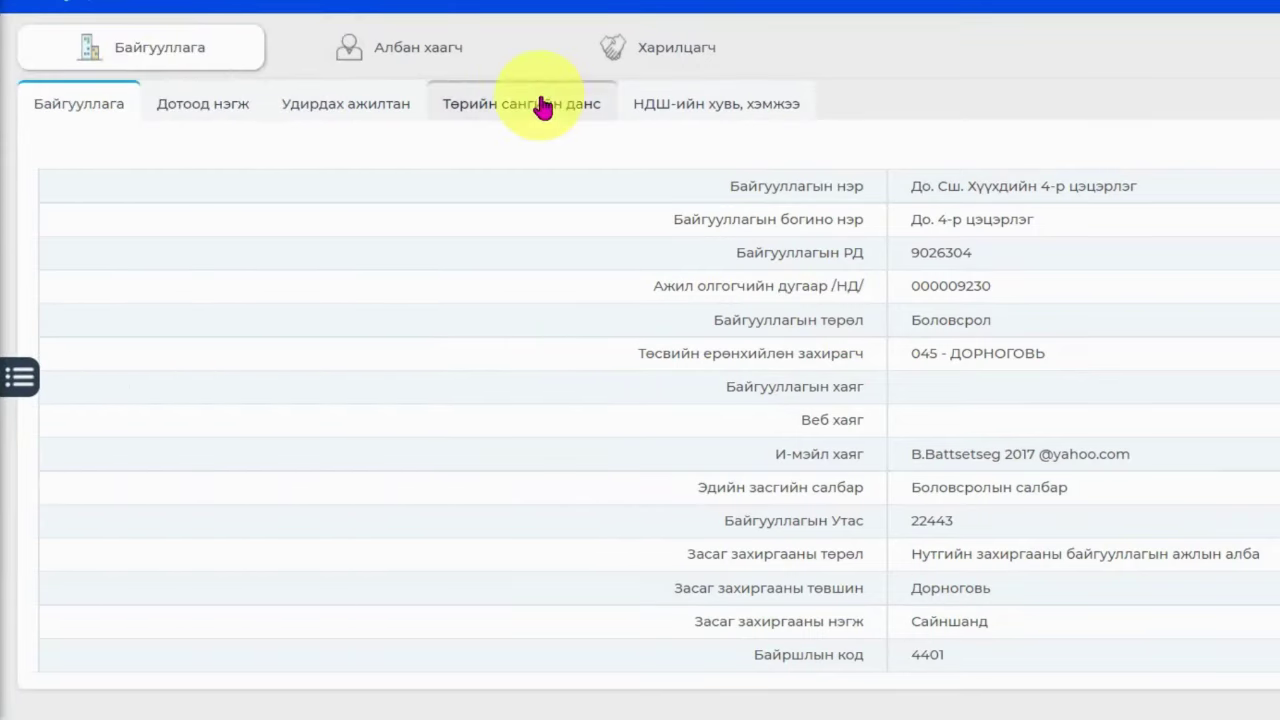
left_click(541, 108)
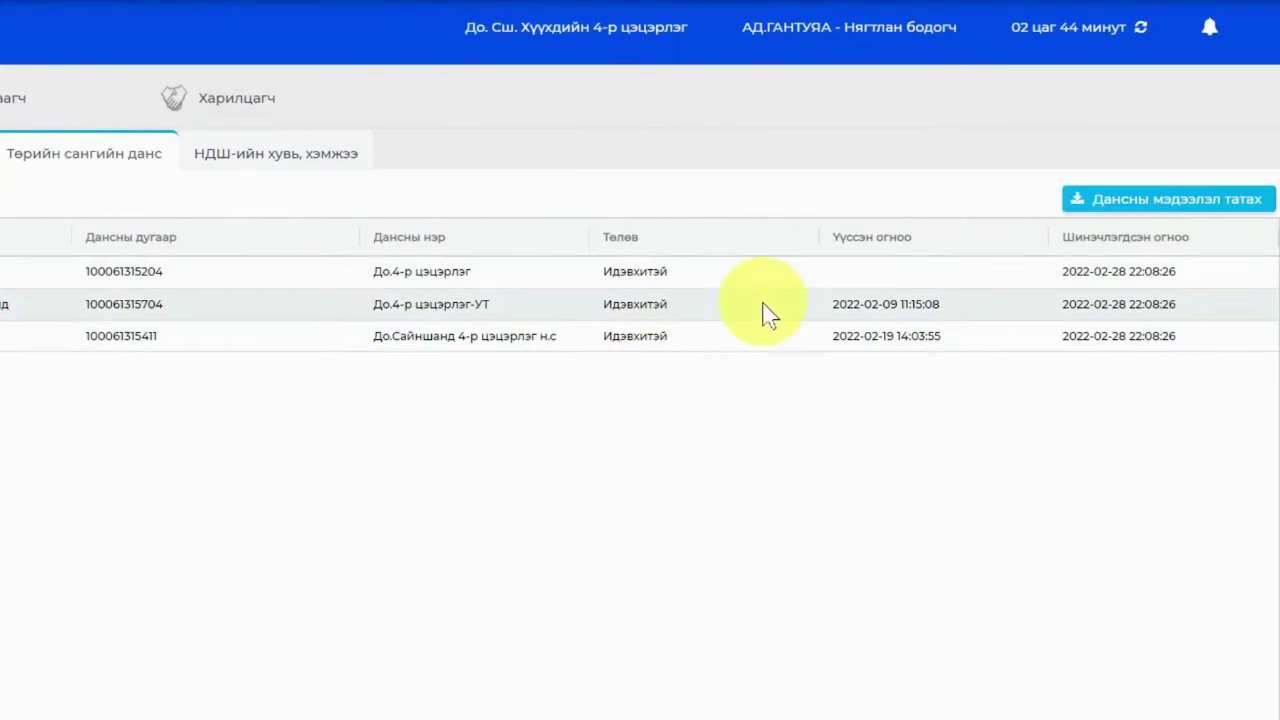
left_click(1211, 208)
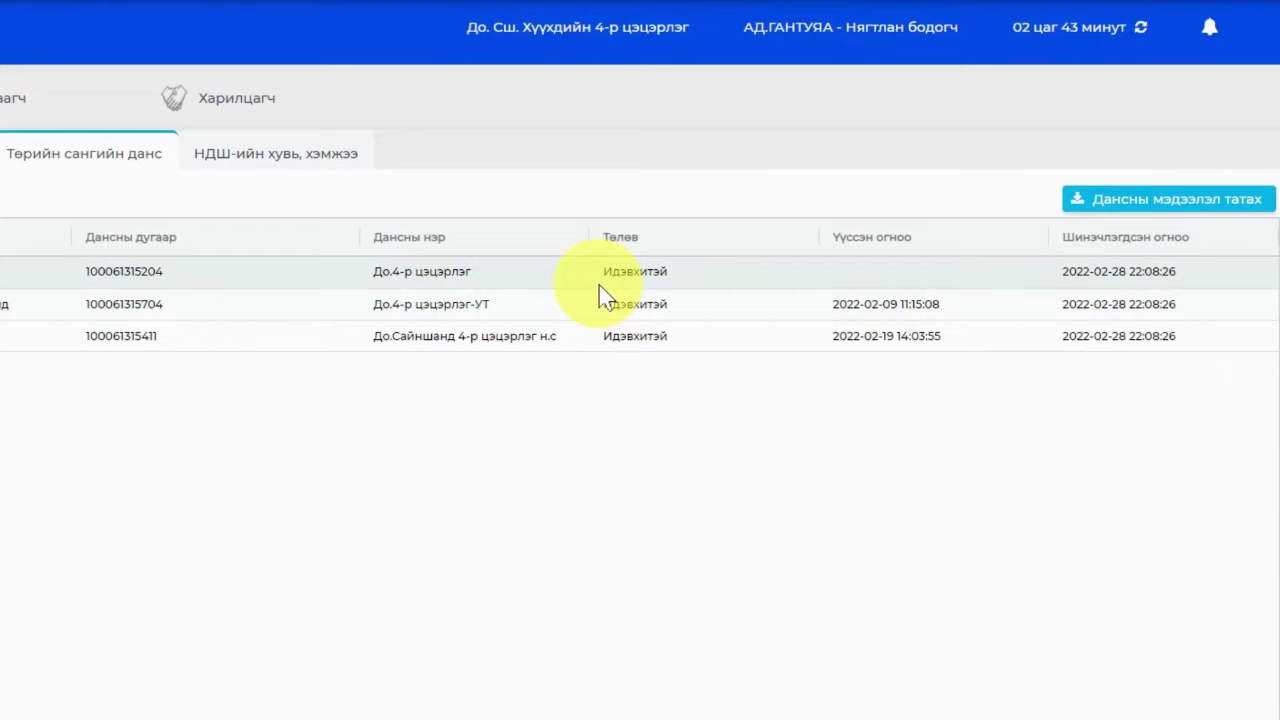
Examine the listed treasury accounts, checking the ТЕЗ code, ТЕЗ name, account number, account name and status.
left_click(176, 311)
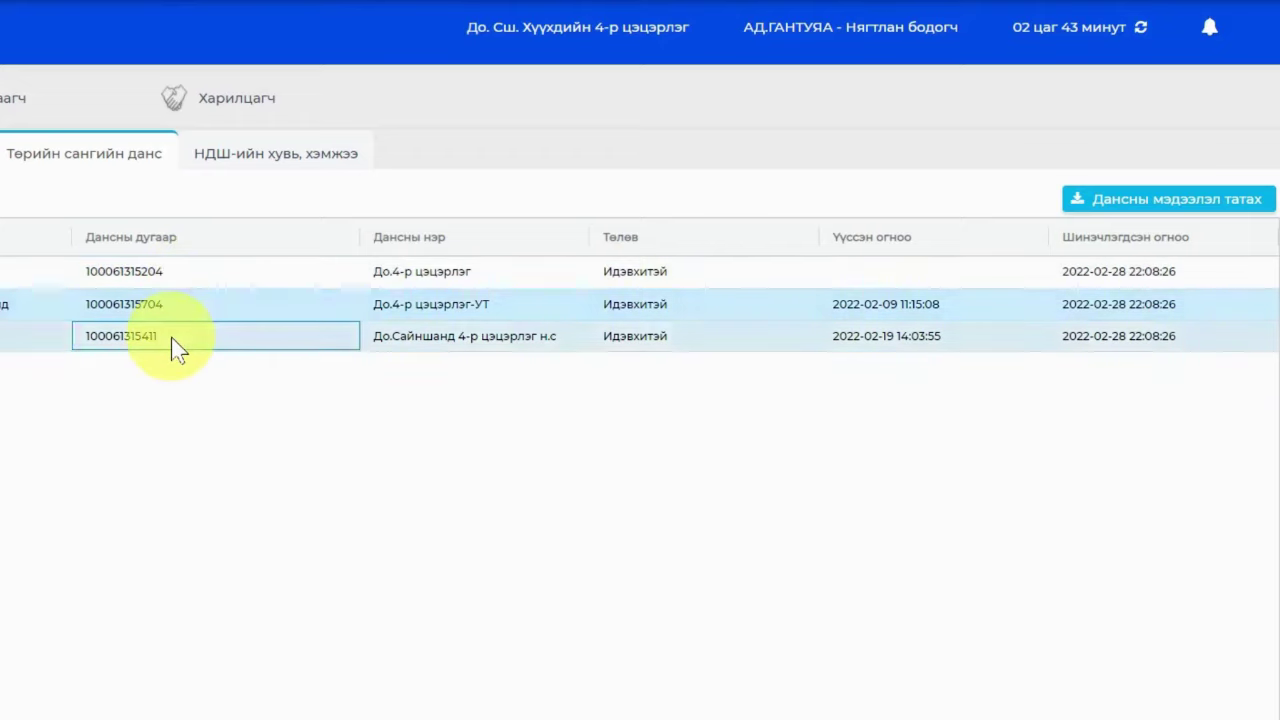
left_click(176, 345)
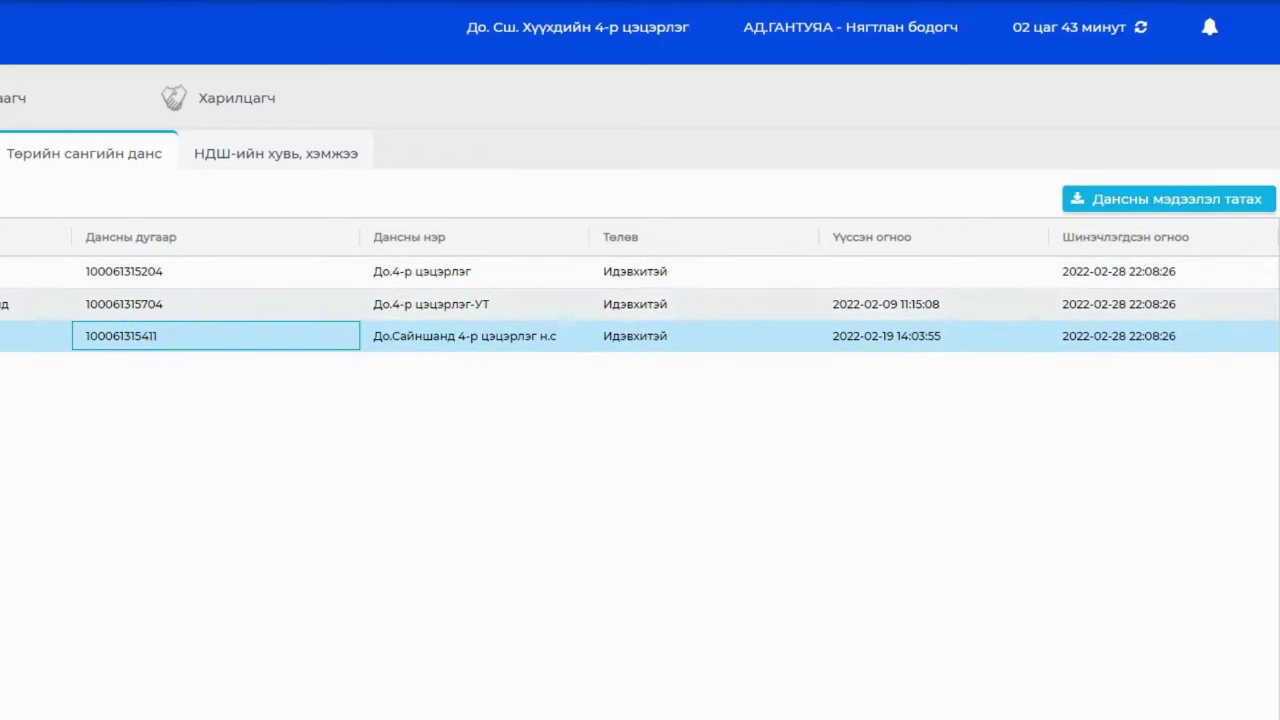
left_click(200, 274)
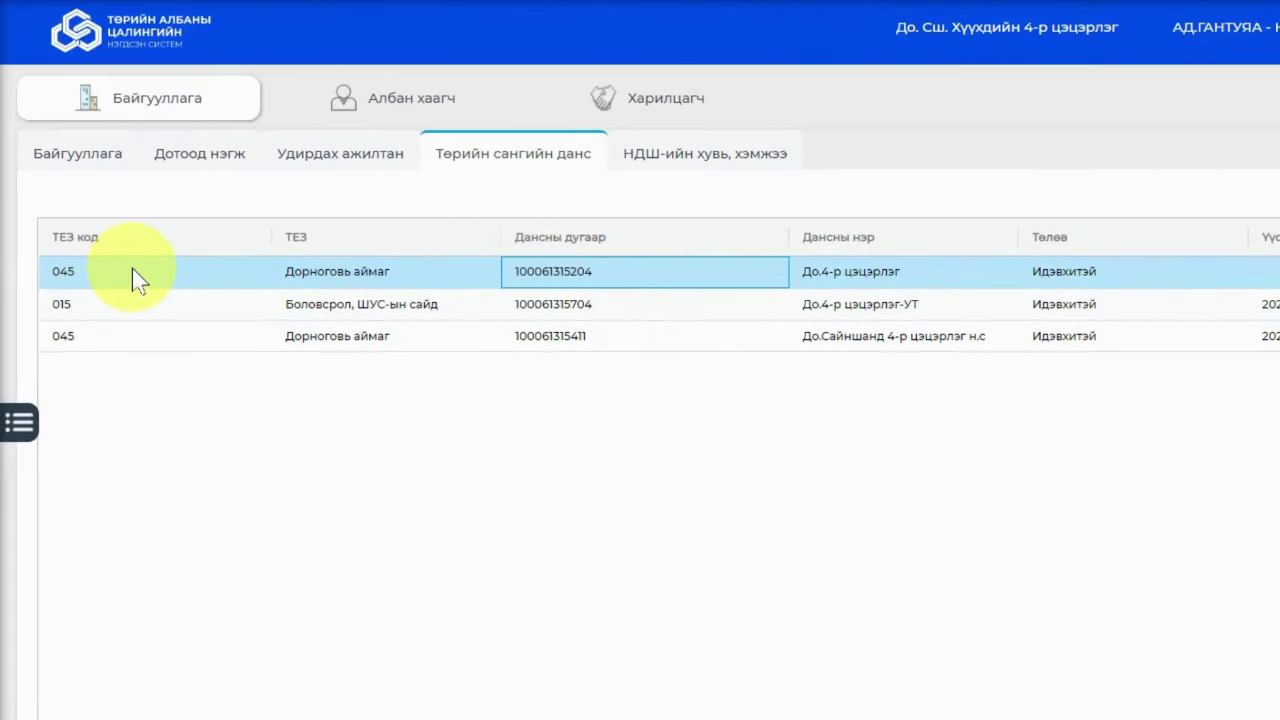
left_click(130, 280)
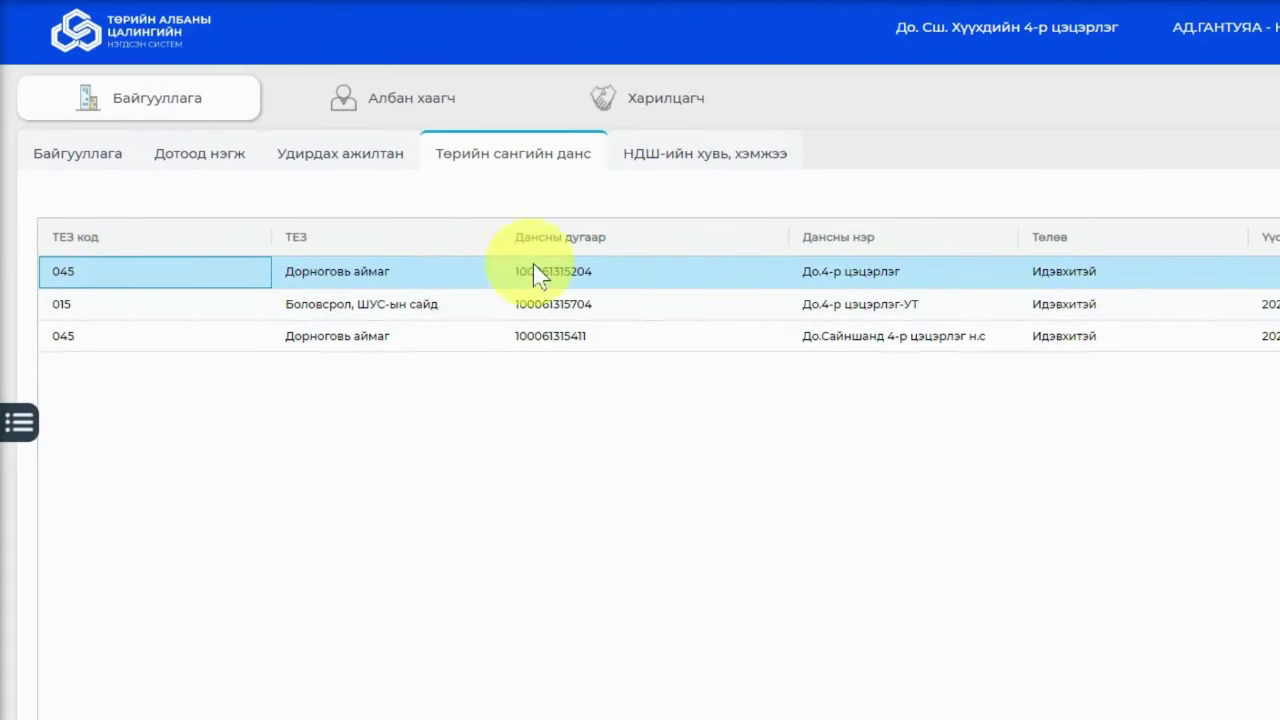
left_click(383, 270)
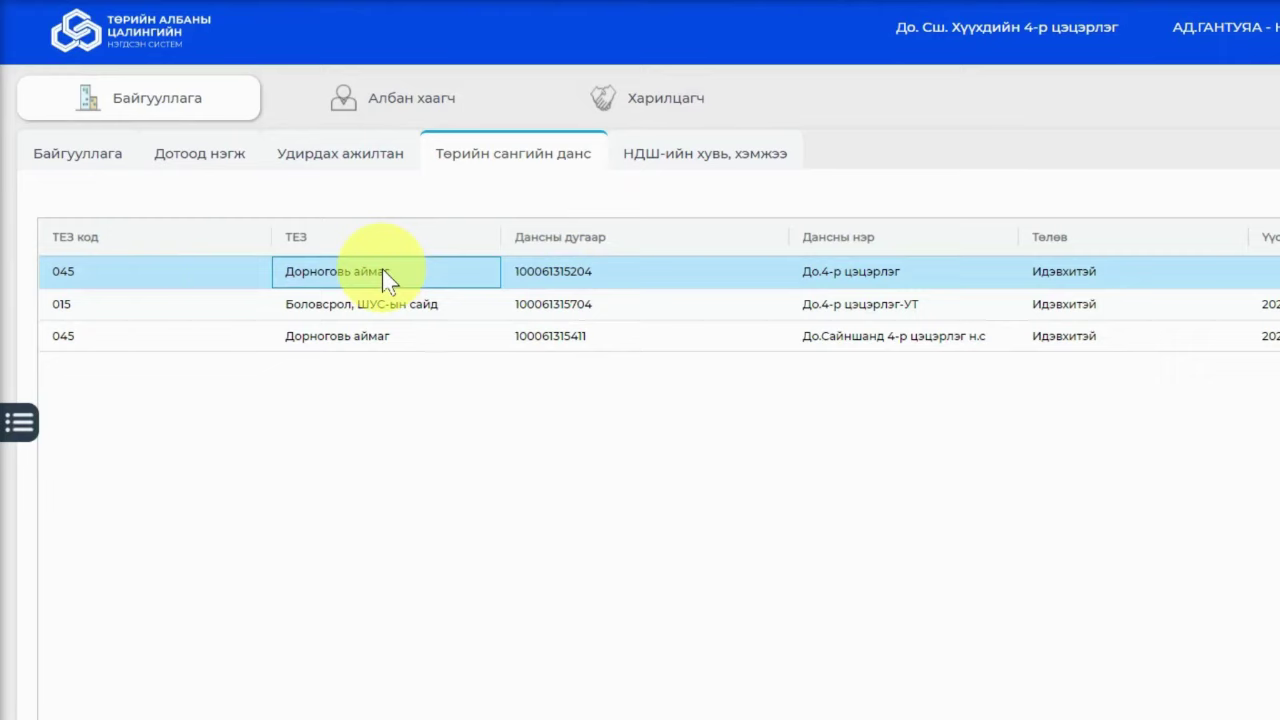
left_click(194, 276)
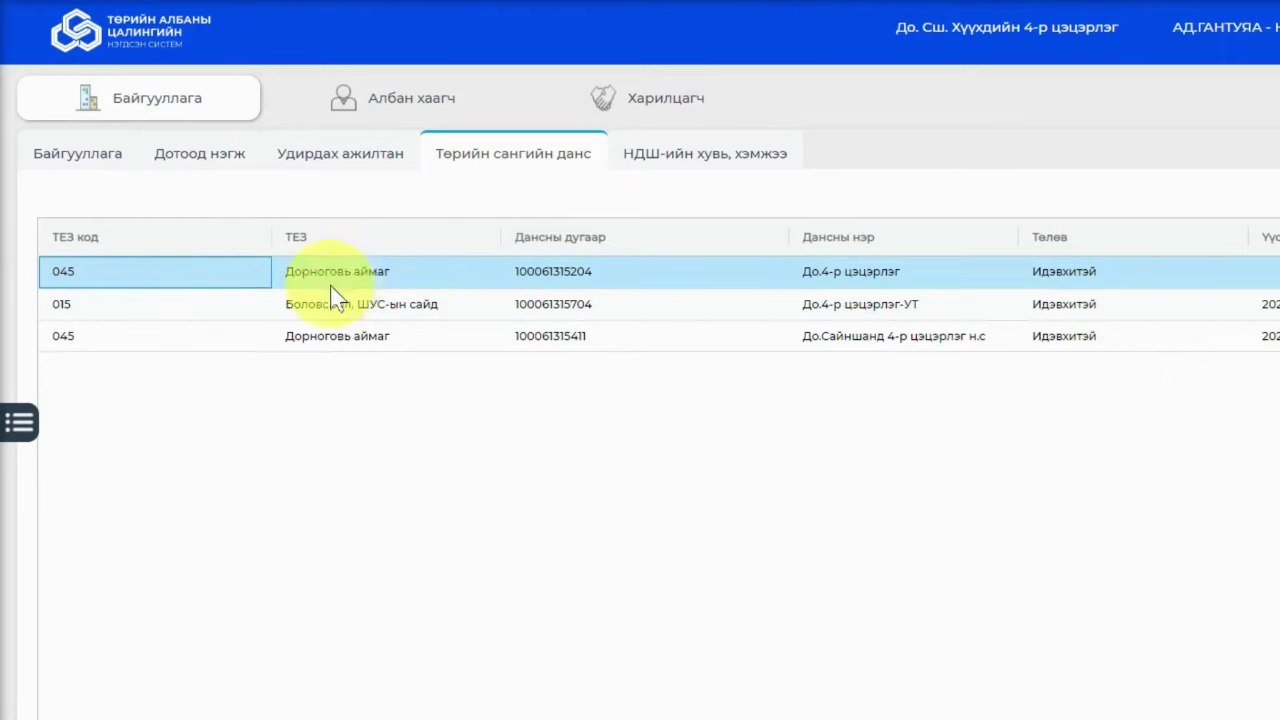
left_click(64, 271)
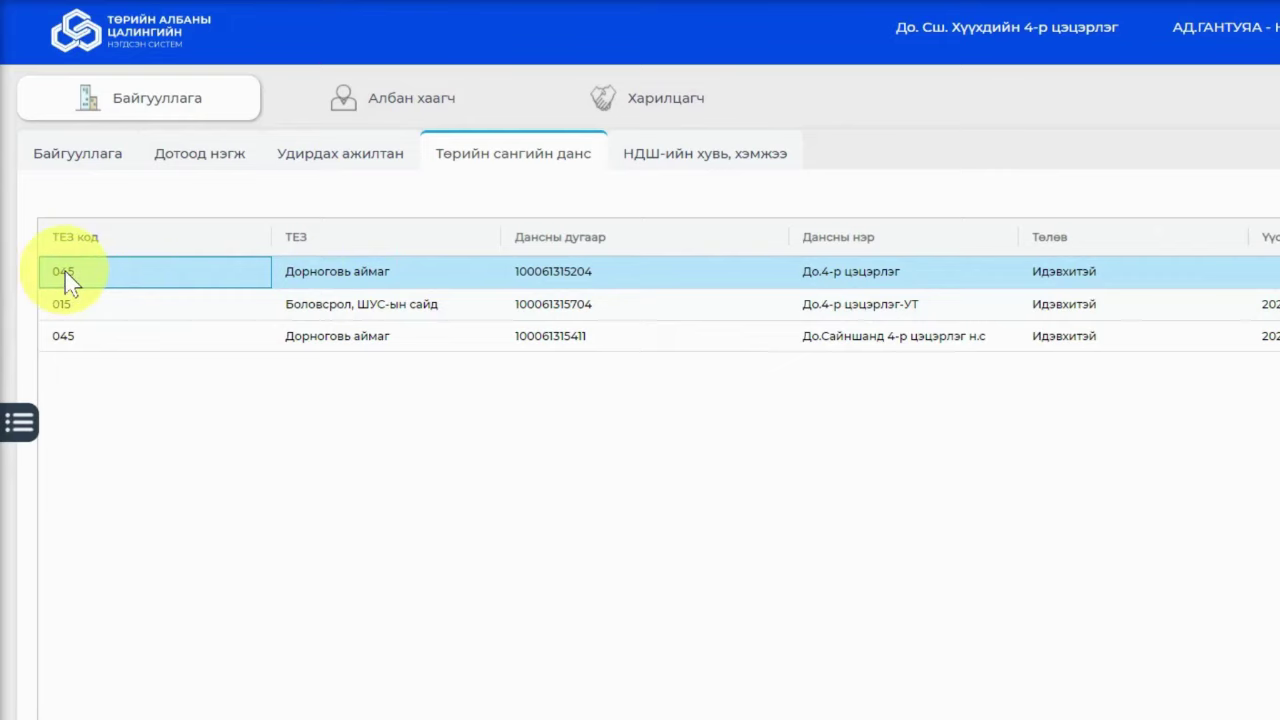
left_click(940, 281)
left_click(1082, 281)
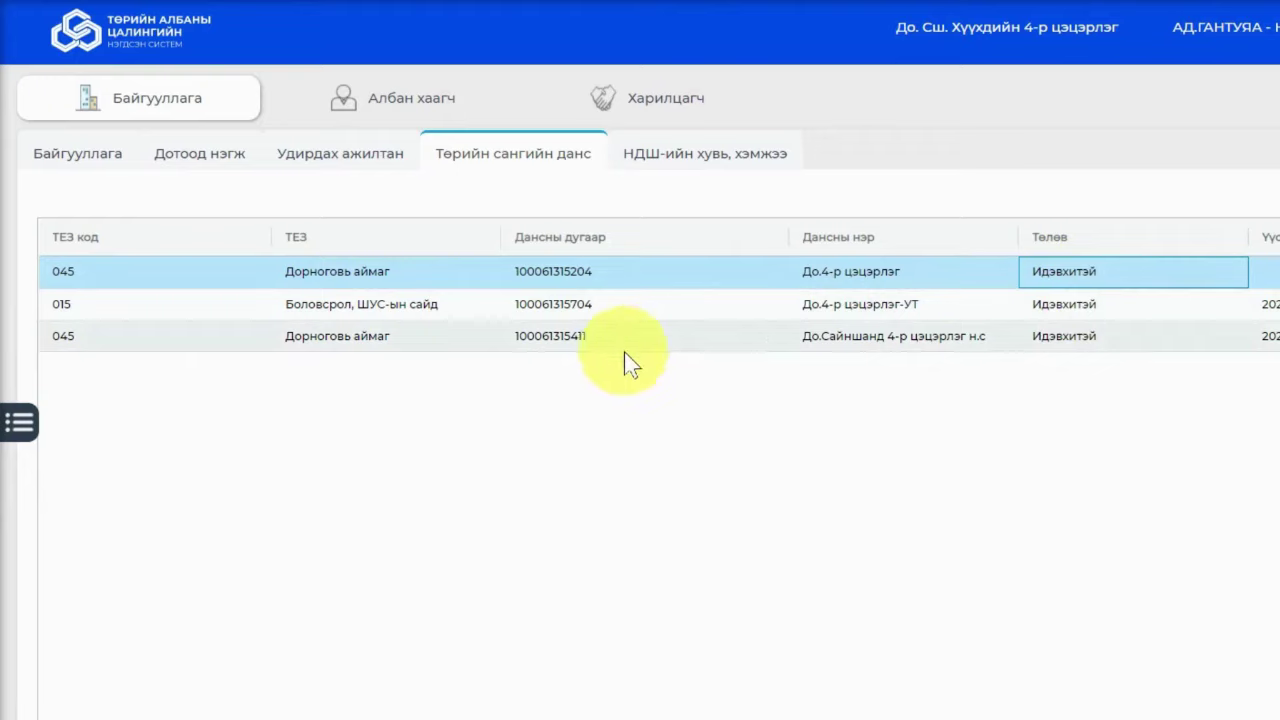
Return to the budget section under Цалин and download the 3-р сар budget for the preselected treasury account.
left_click(20, 424)
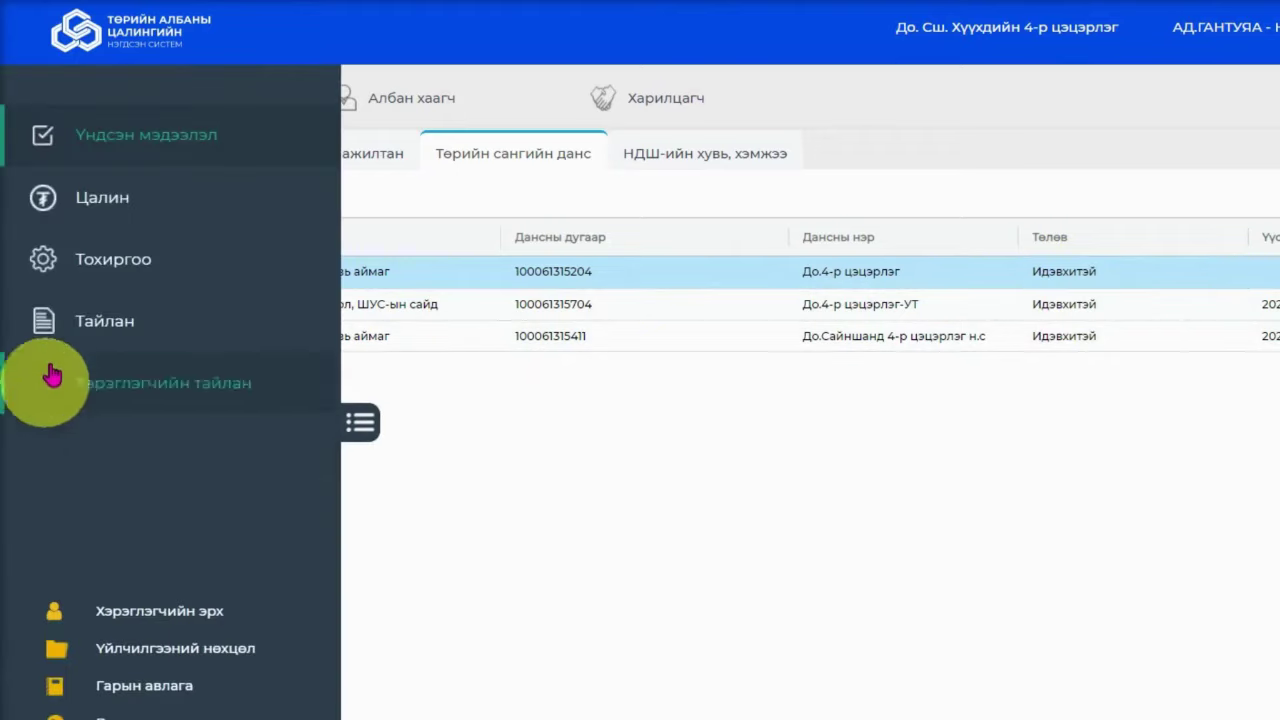
left_click(150, 218)
left_click(445, 98)
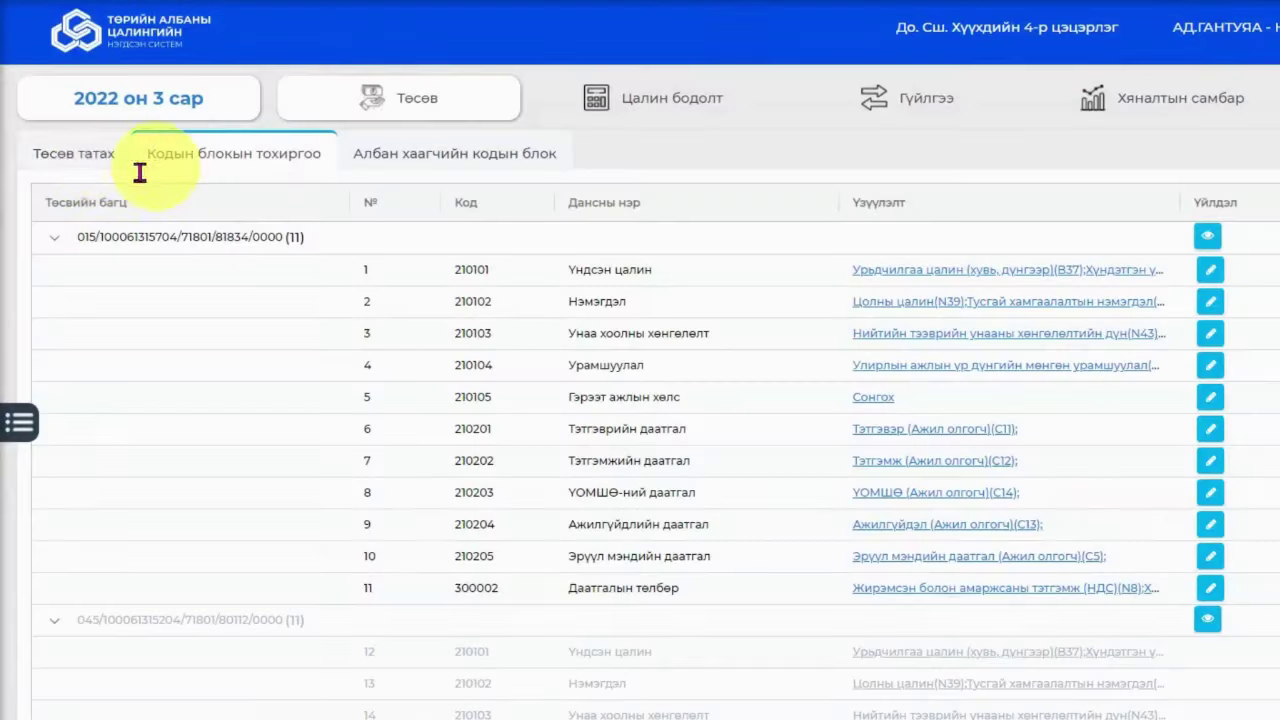
left_click(100, 172)
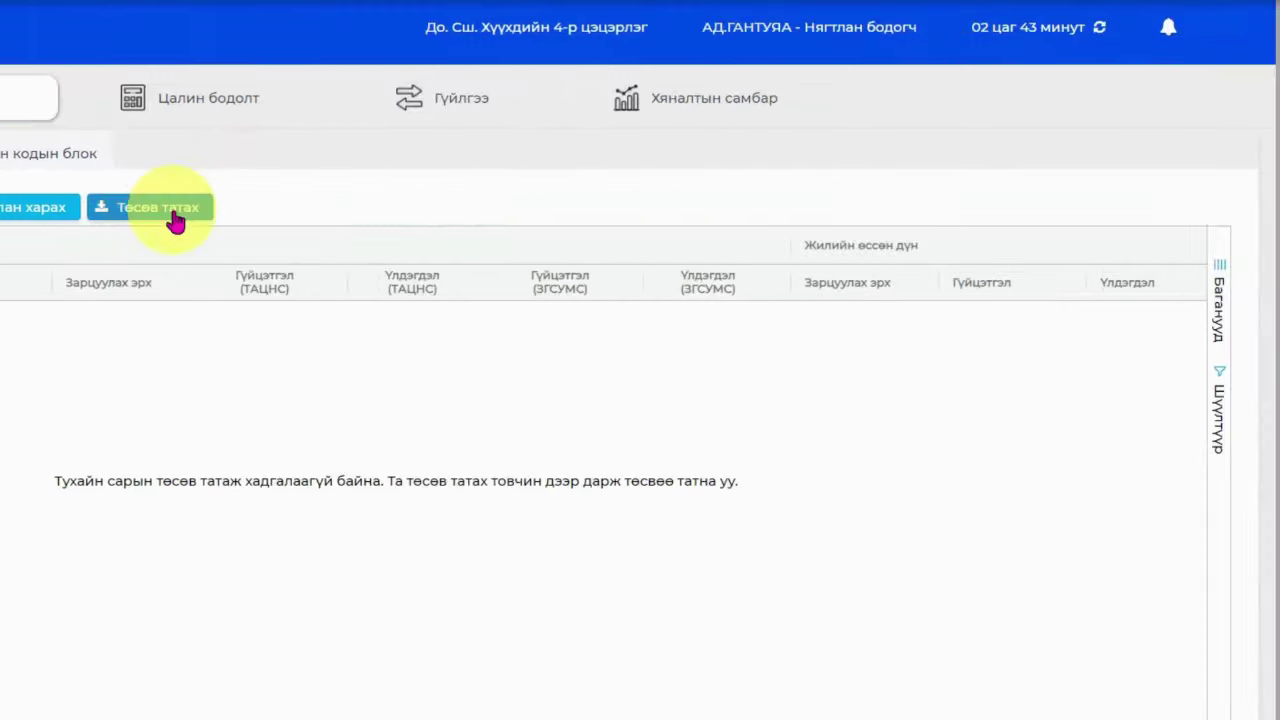
left_click(629, 220)
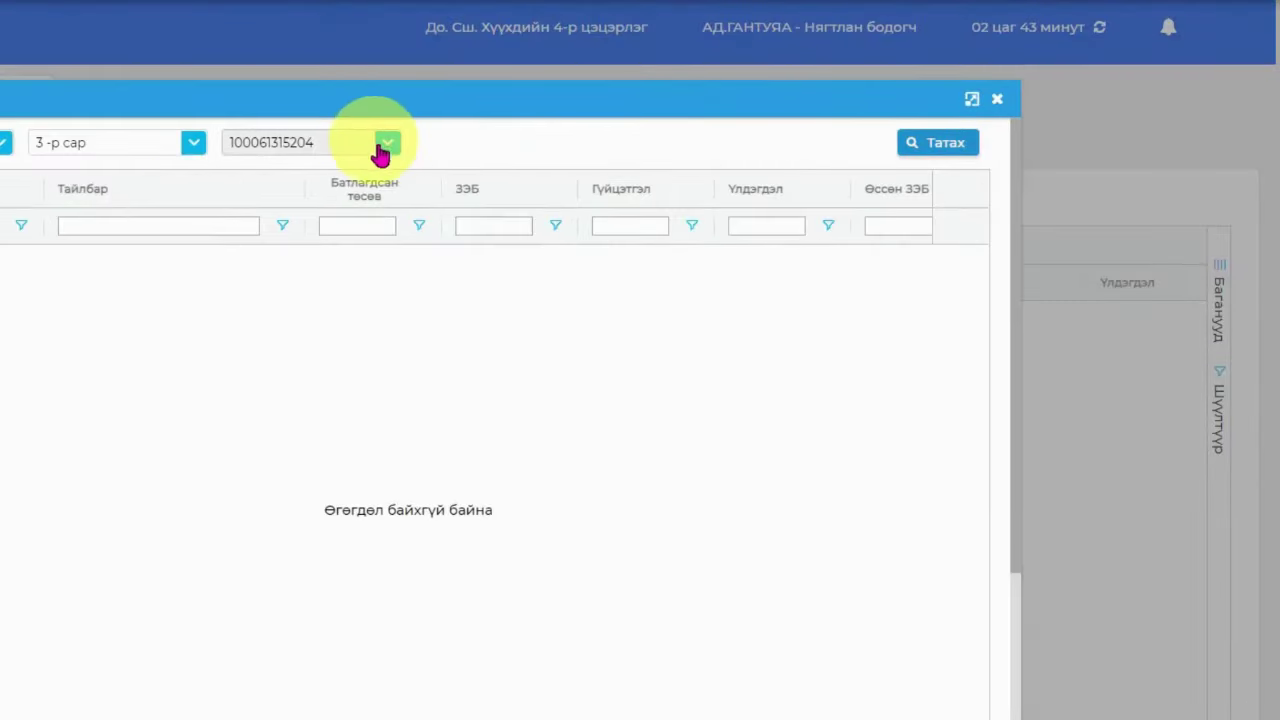
left_click(386, 142)
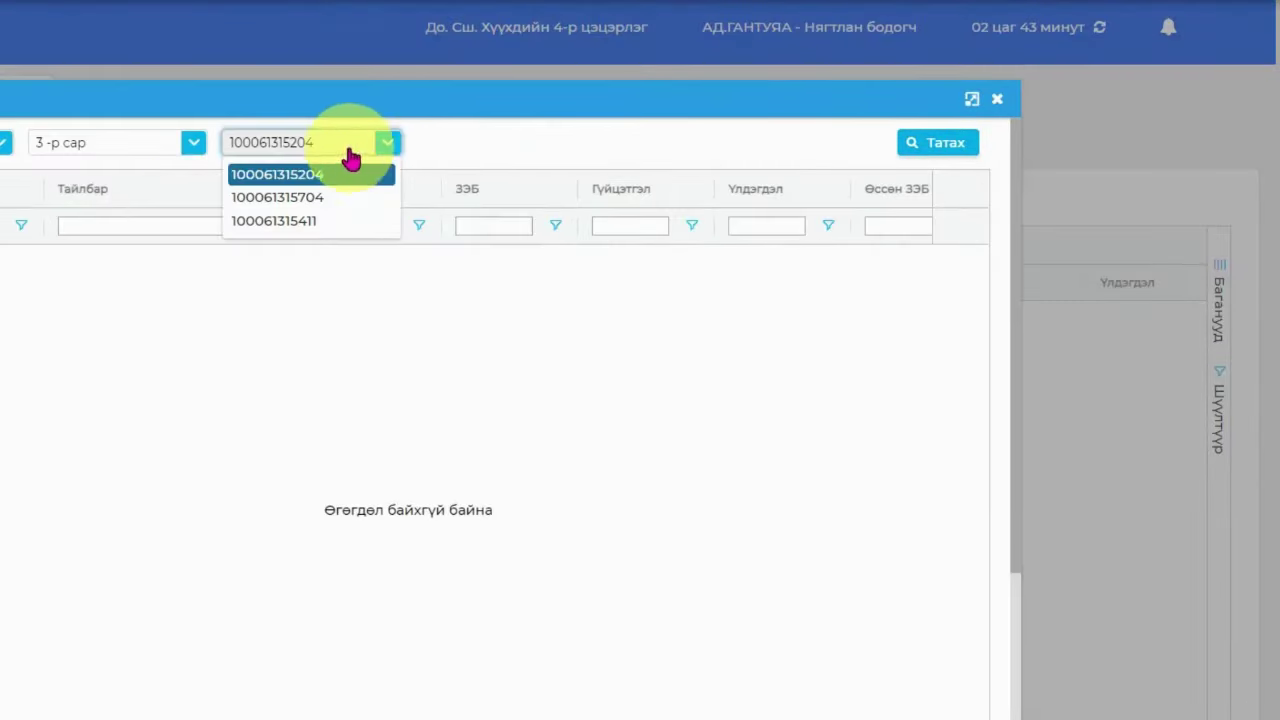
left_click(938, 145)
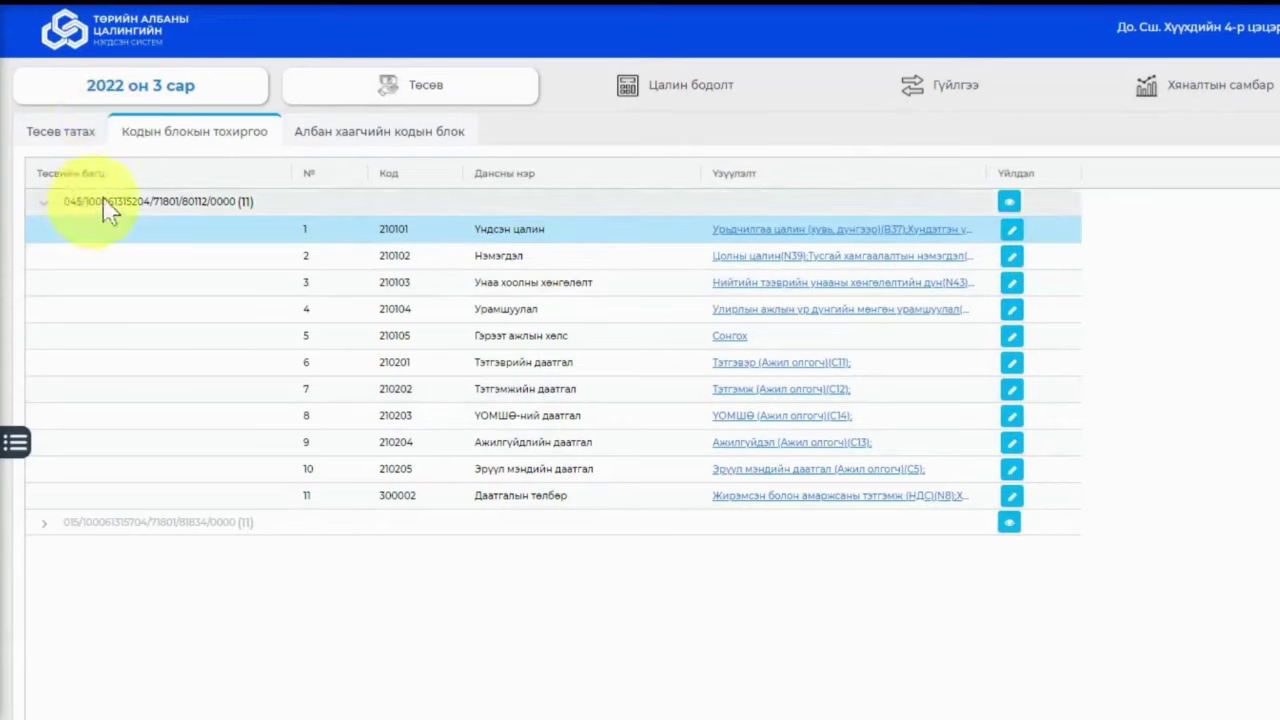
Examine the 045 budget package group on the Кодын блокын тохиргоо page.
left_click_drag(125, 137, 266, 134)
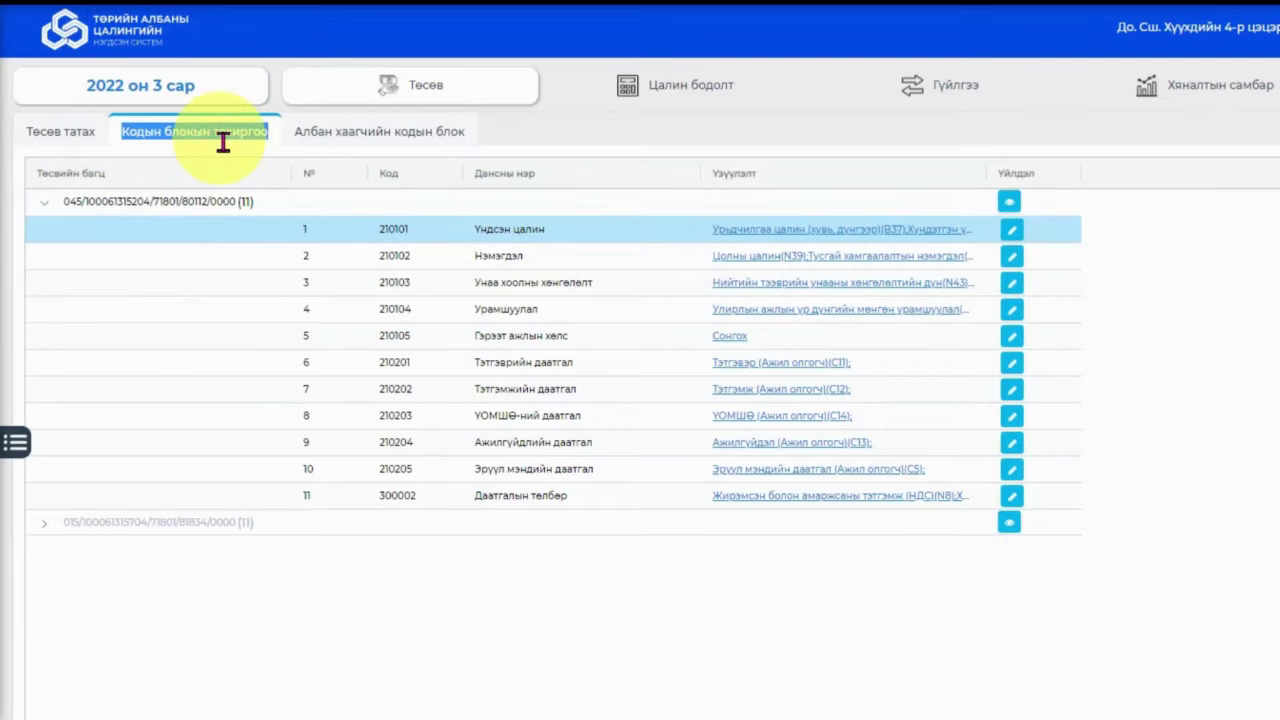
left_click(41, 206)
left_click(41, 206)
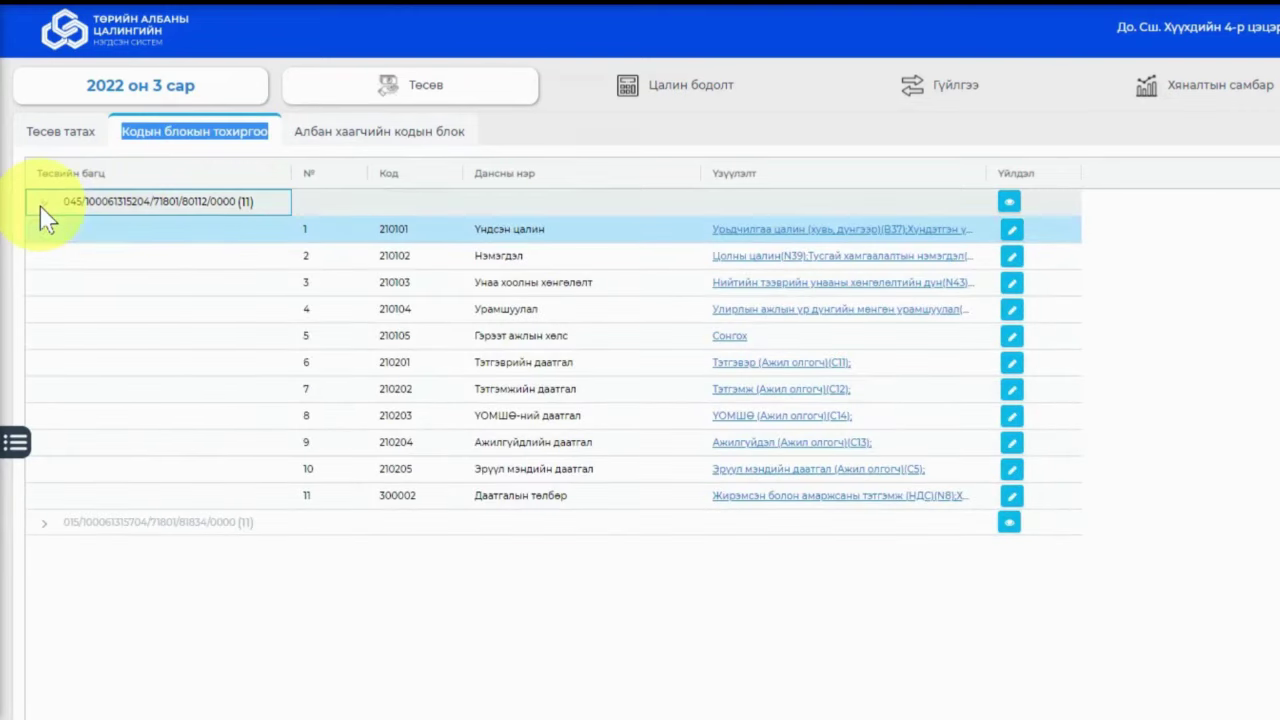
left_click(95, 208)
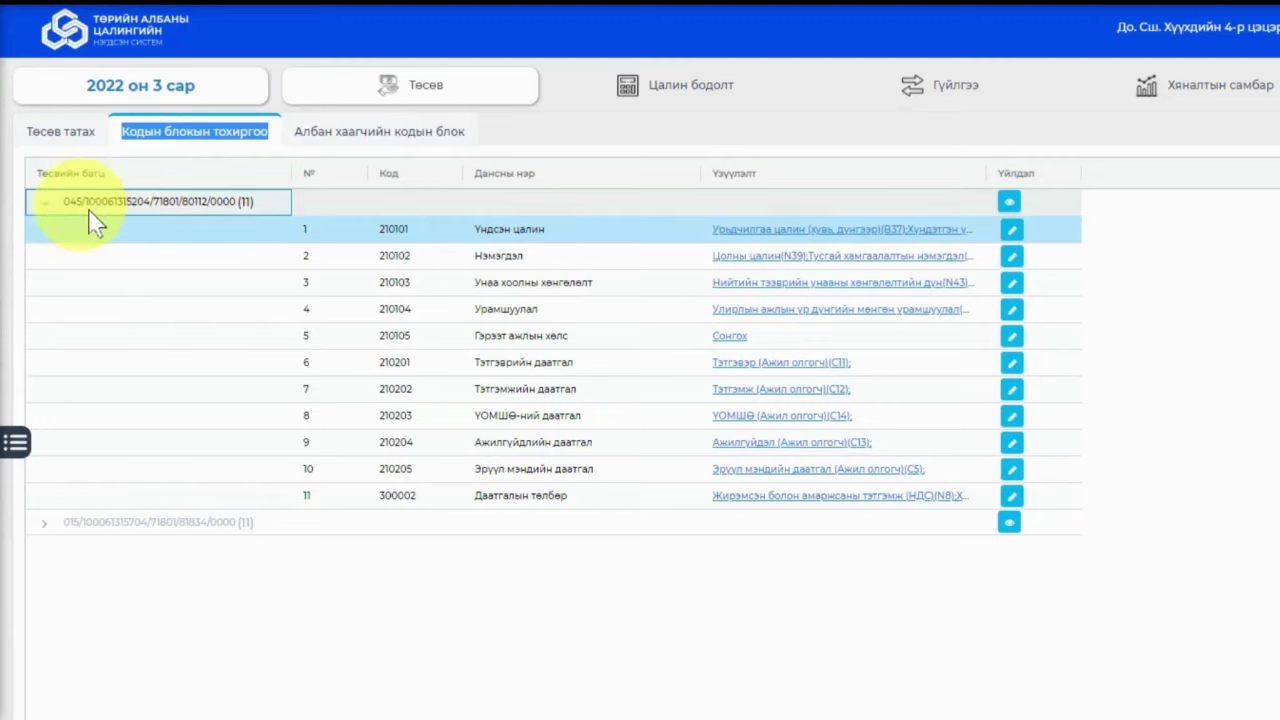
Open the 045 budget package's code block details and examine its general governor, account name, program, measure, funding source and combined code.
left_click(1008, 208)
left_click_drag(828, 286, 706, 248)
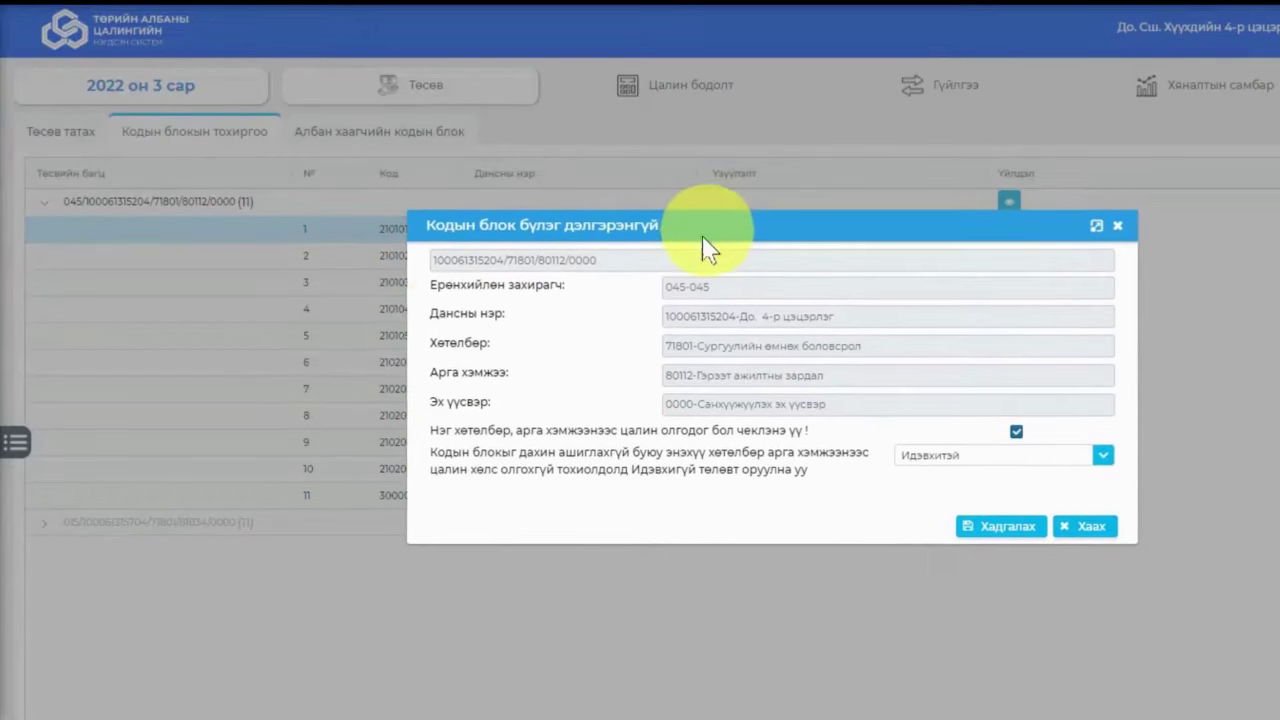
left_click_drag(433, 285, 668, 296)
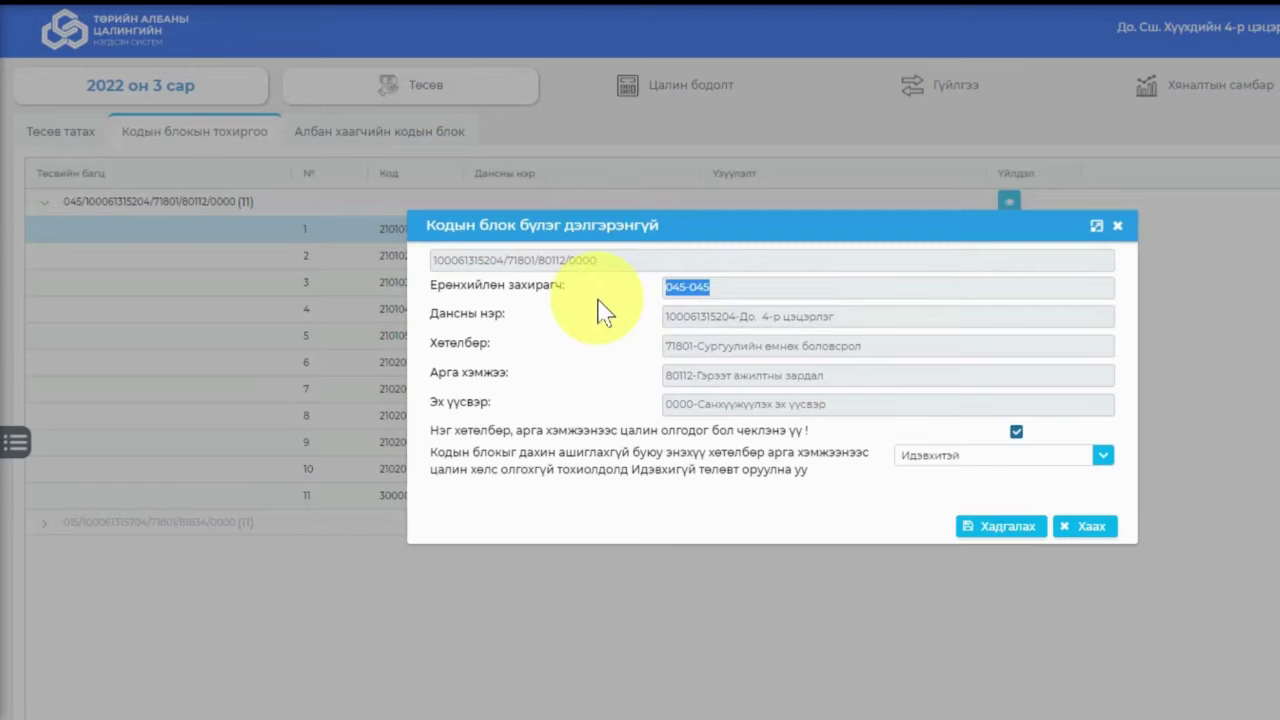
left_click_drag(430, 316, 506, 323)
left_click_drag(668, 319, 731, 324)
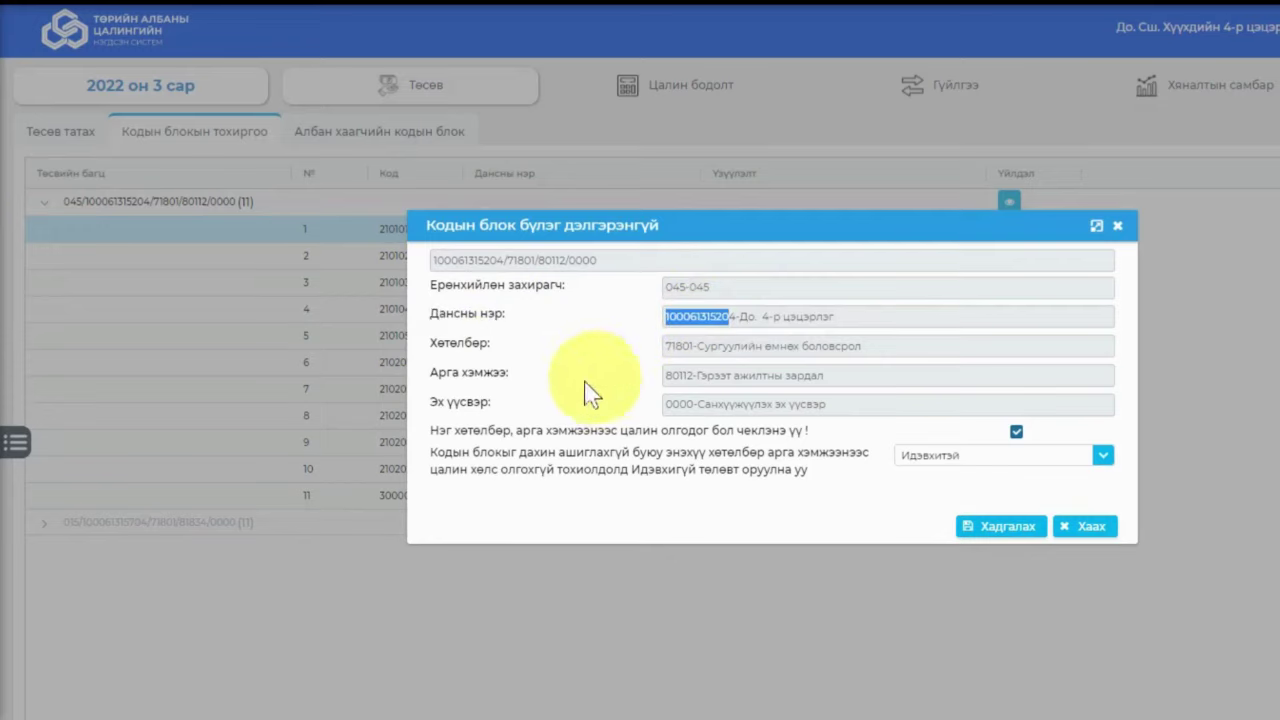
left_click_drag(431, 345, 491, 345)
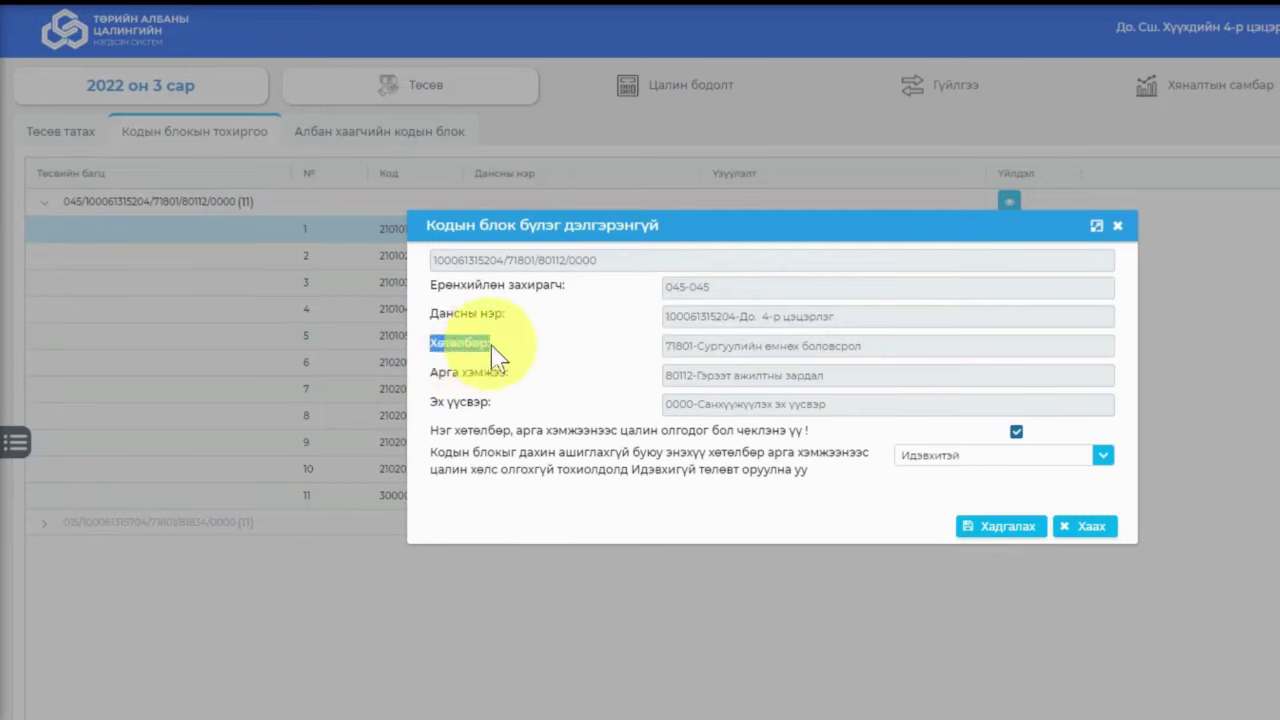
left_click(672, 360)
left_click_drag(670, 348, 866, 358)
left_click_drag(420, 372, 822, 388)
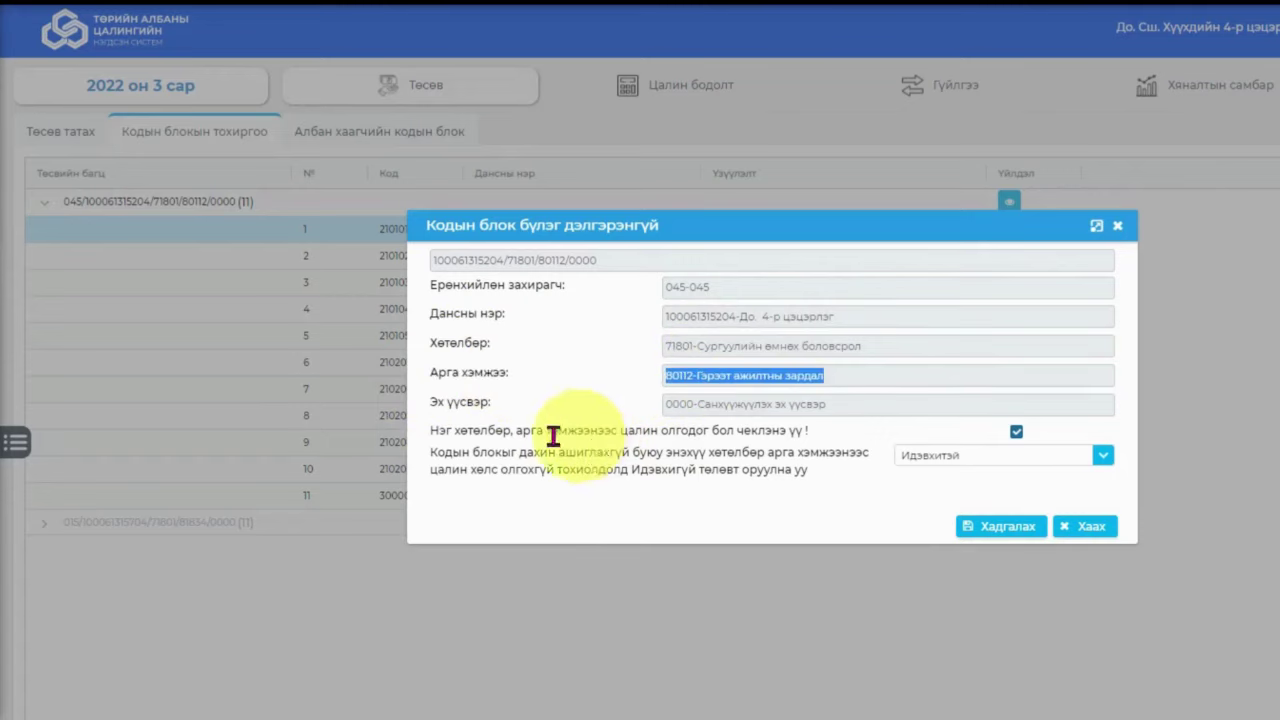
left_click(422, 420)
left_click_drag(422, 420, 500, 405)
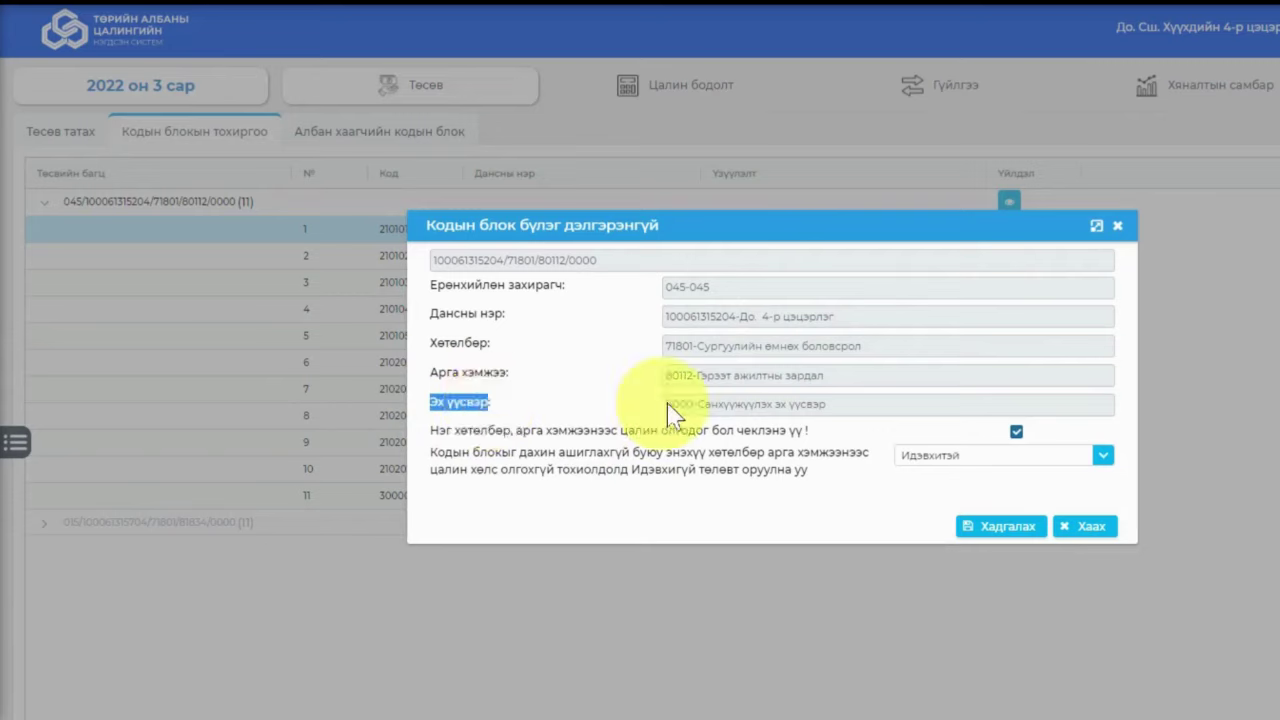
left_click_drag(667, 403, 840, 420)
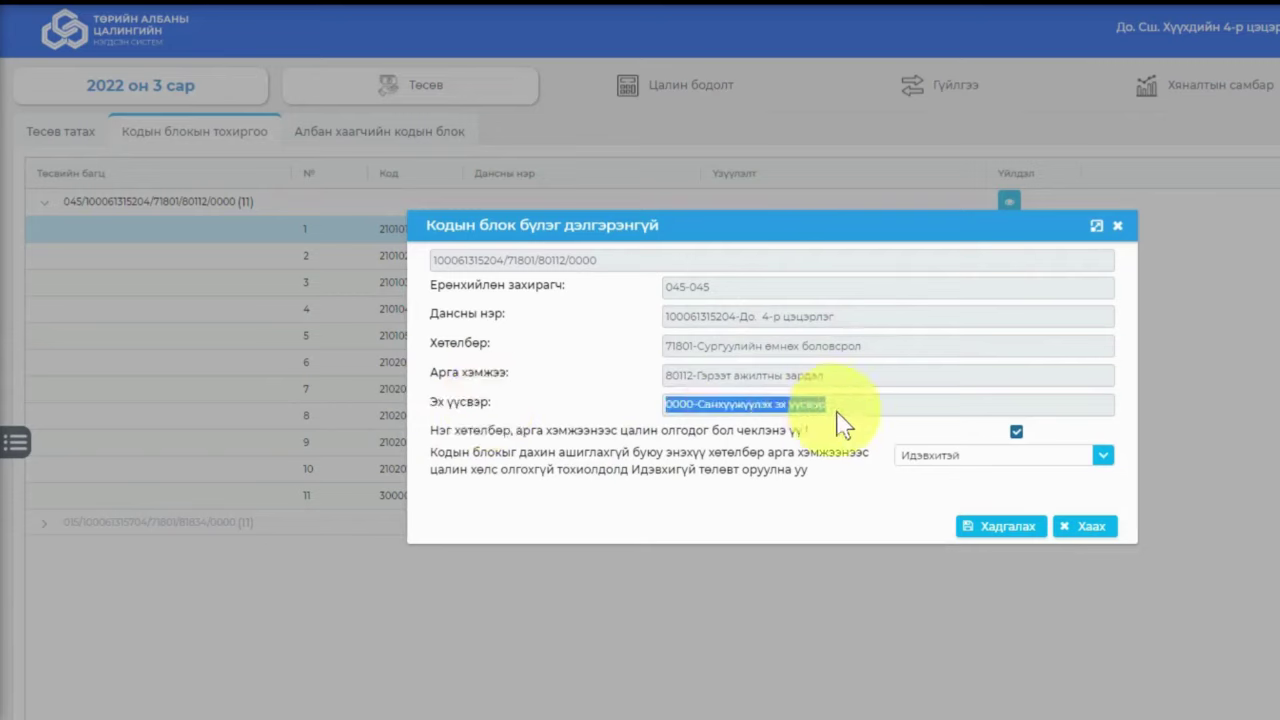
left_click(671, 407)
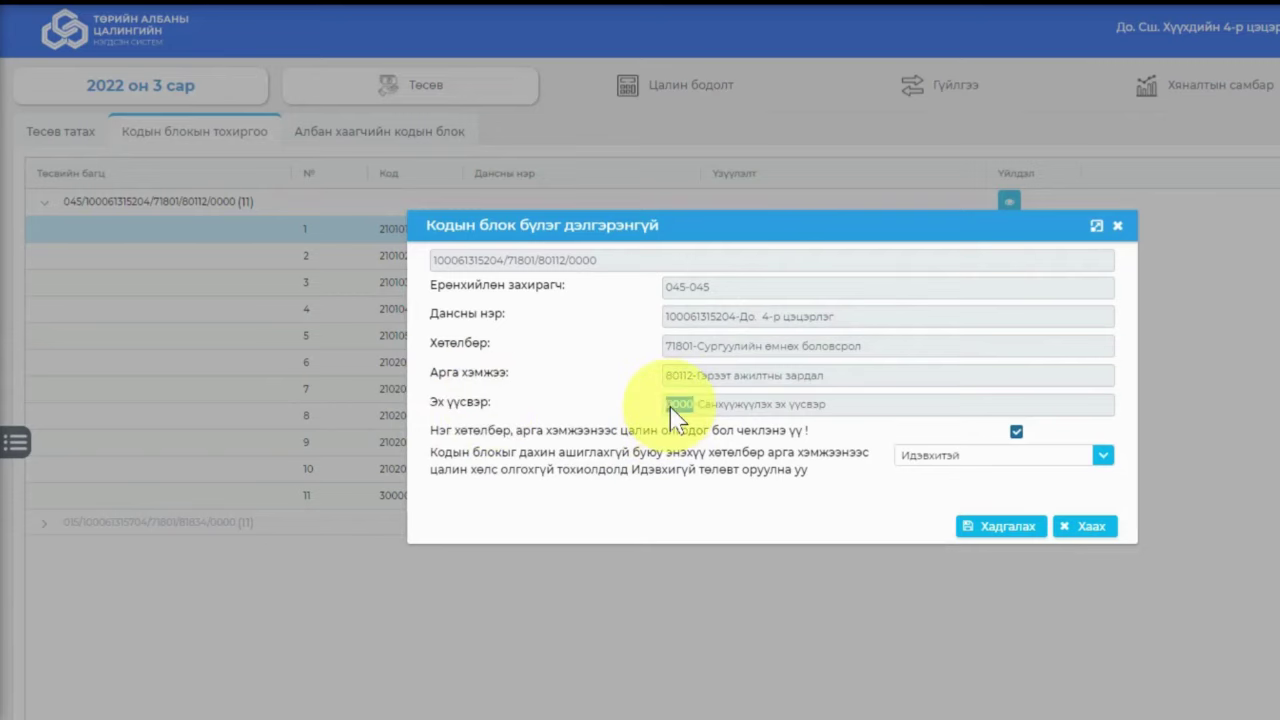
left_click_drag(606, 277, 432, 285)
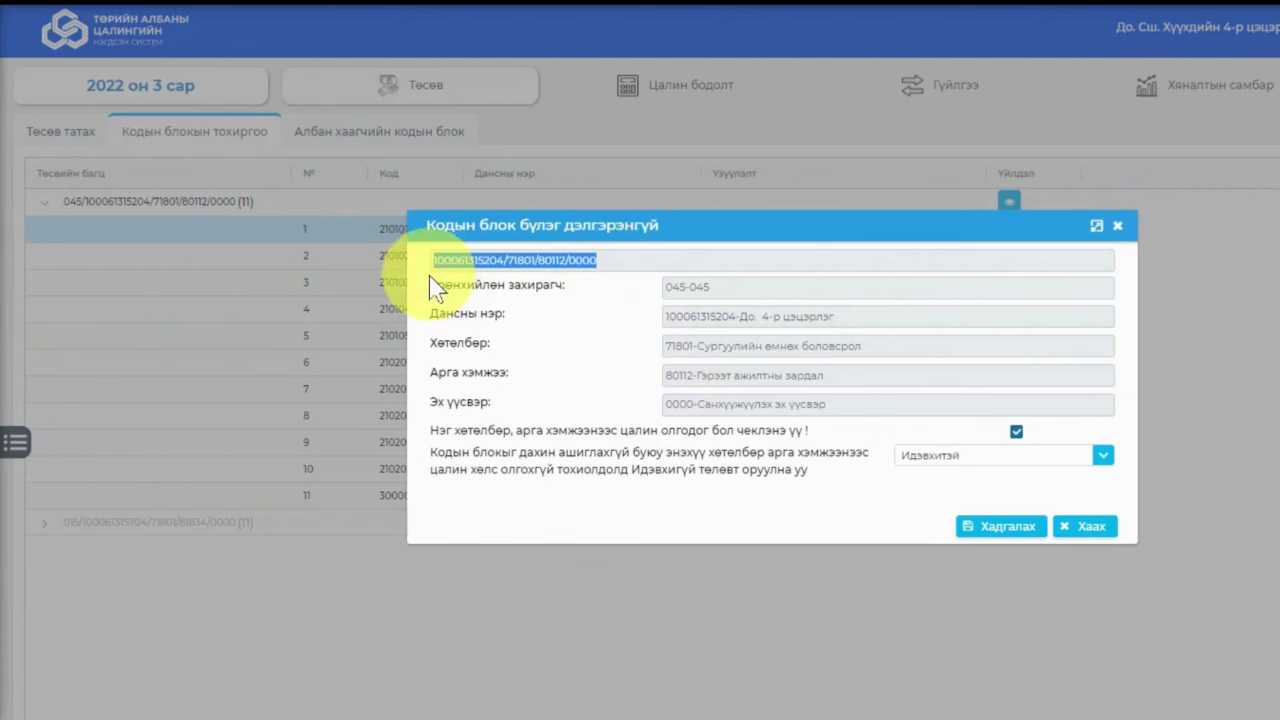
Close the code block details, then collapse and re-expand the 045 budget package group to view its account rows.
left_click(1117, 226)
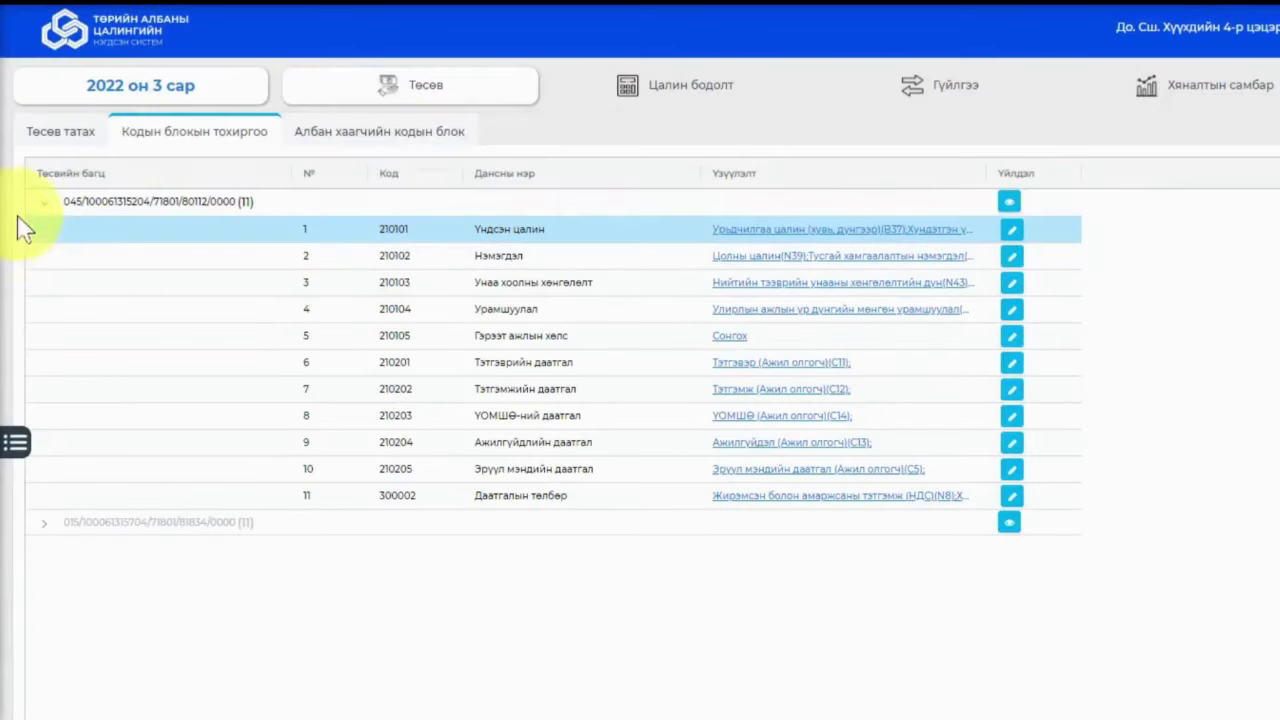
left_click(105, 203)
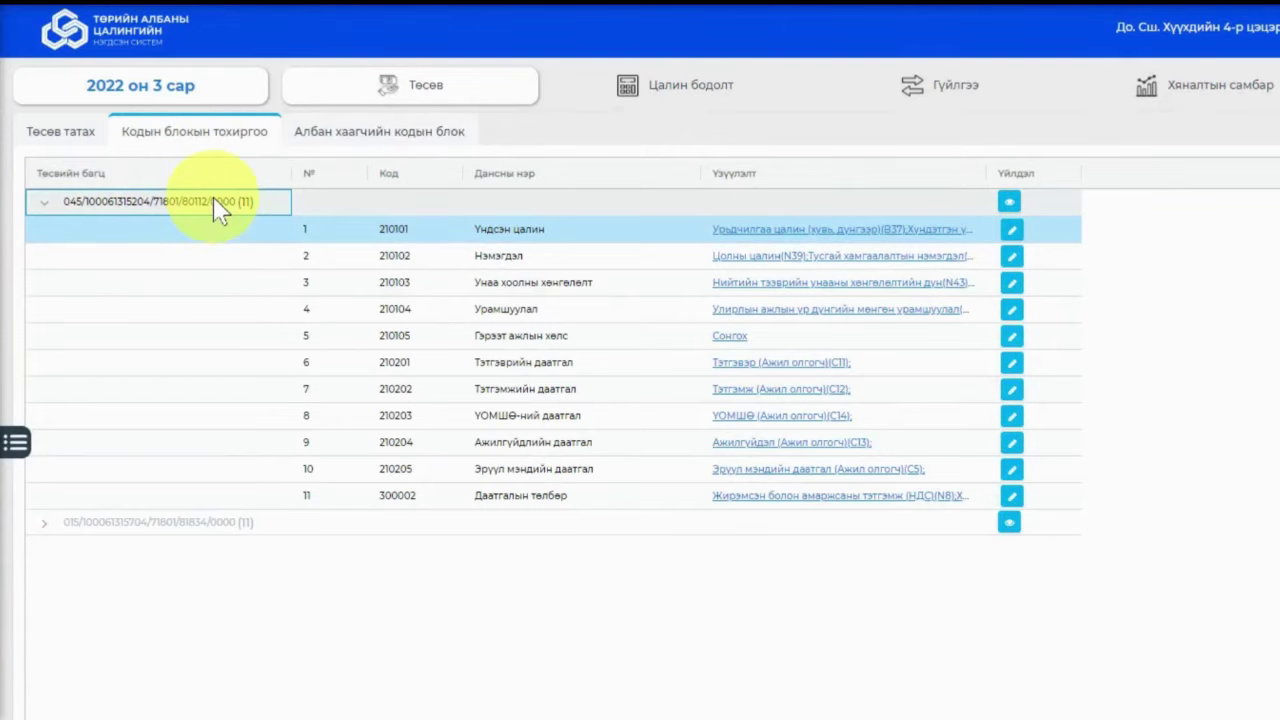
left_click(41, 203)
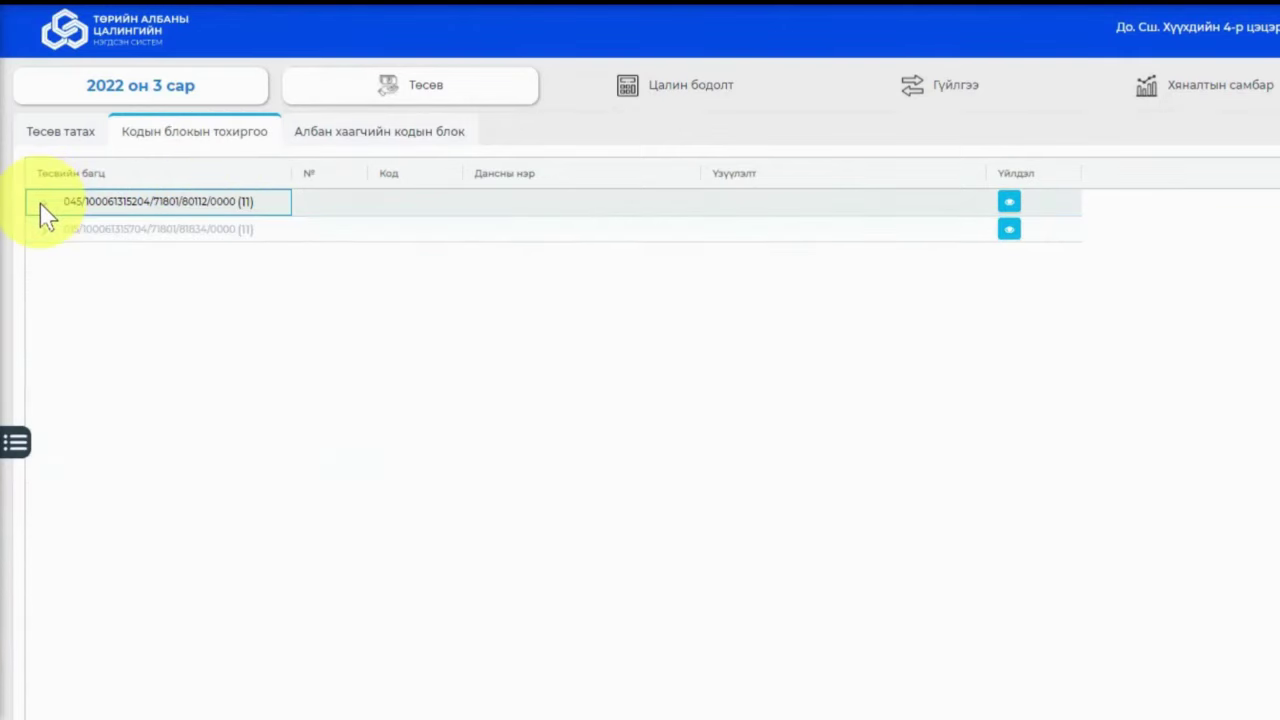
left_click(41, 203)
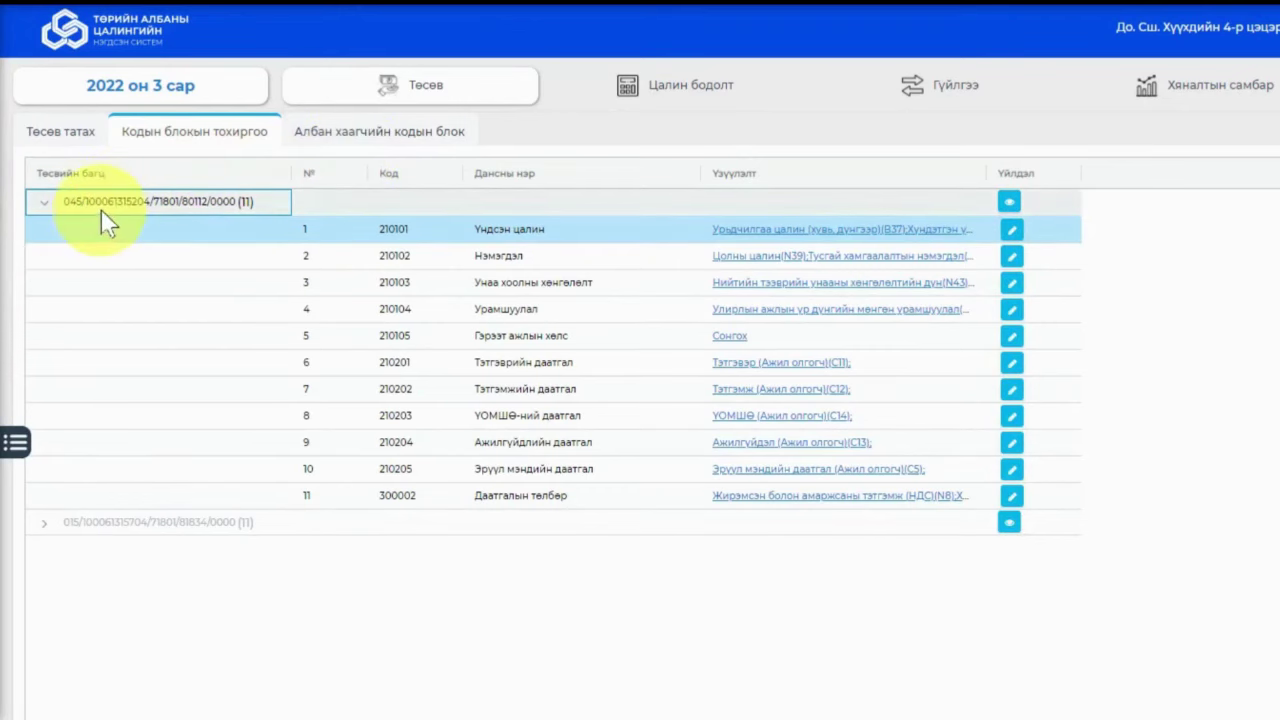
double_click(46, 205)
Open the Албан хаагчийн кодын блок page and view the 045 code block group.
left_click(352, 141)
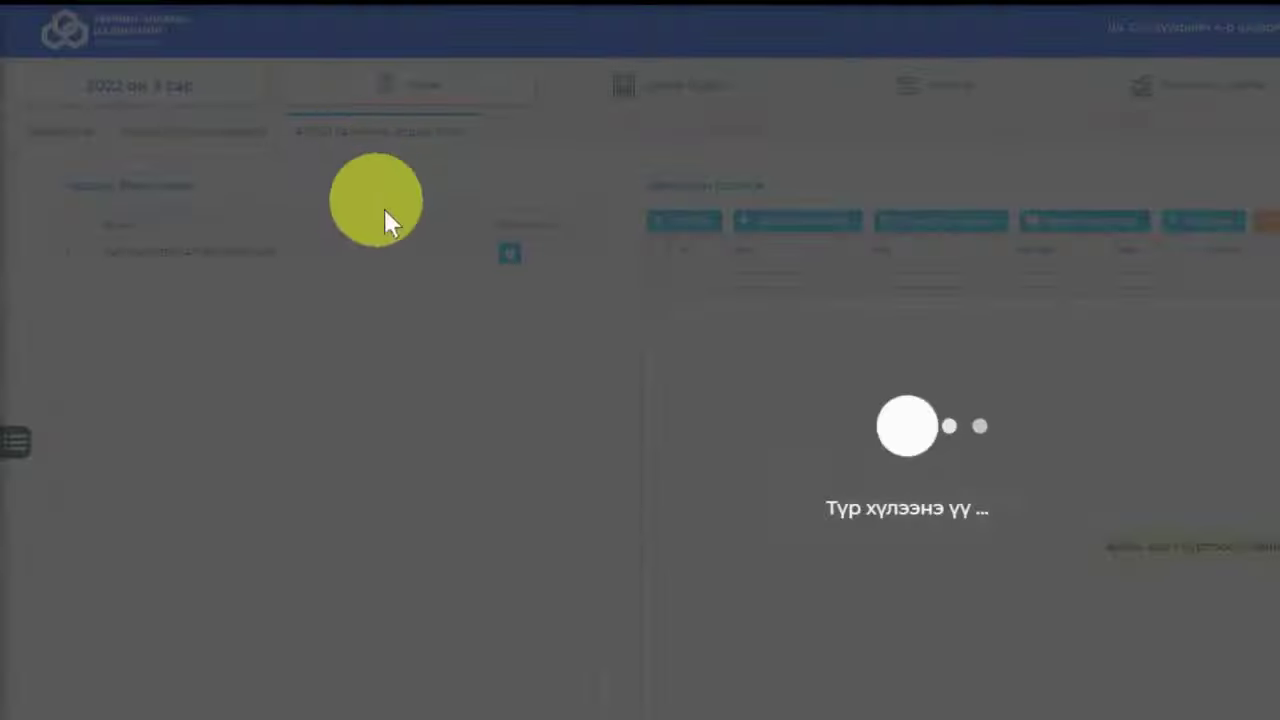
left_click(258, 262)
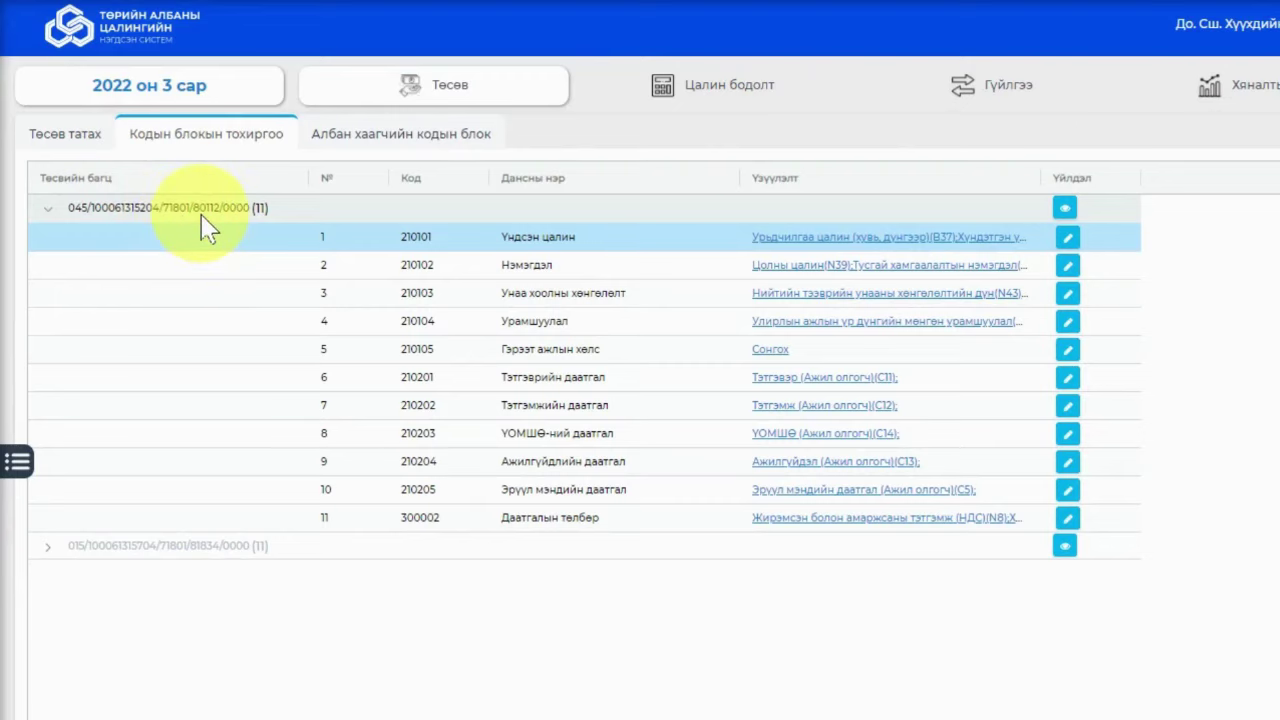
Examine the codes and account names under the 045 budget package on the Кодын блокын тохиргоо page, starting with 210101 Үндсэн цалин.
left_click(94, 212)
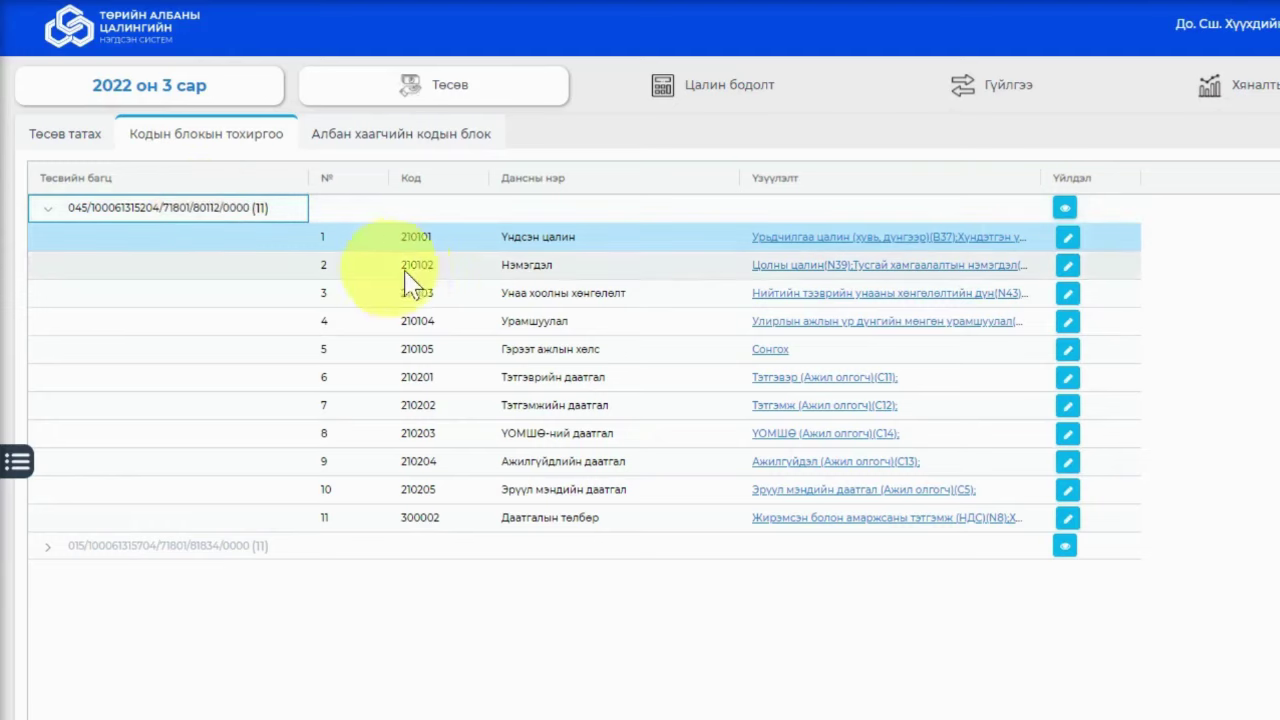
left_click(418, 240)
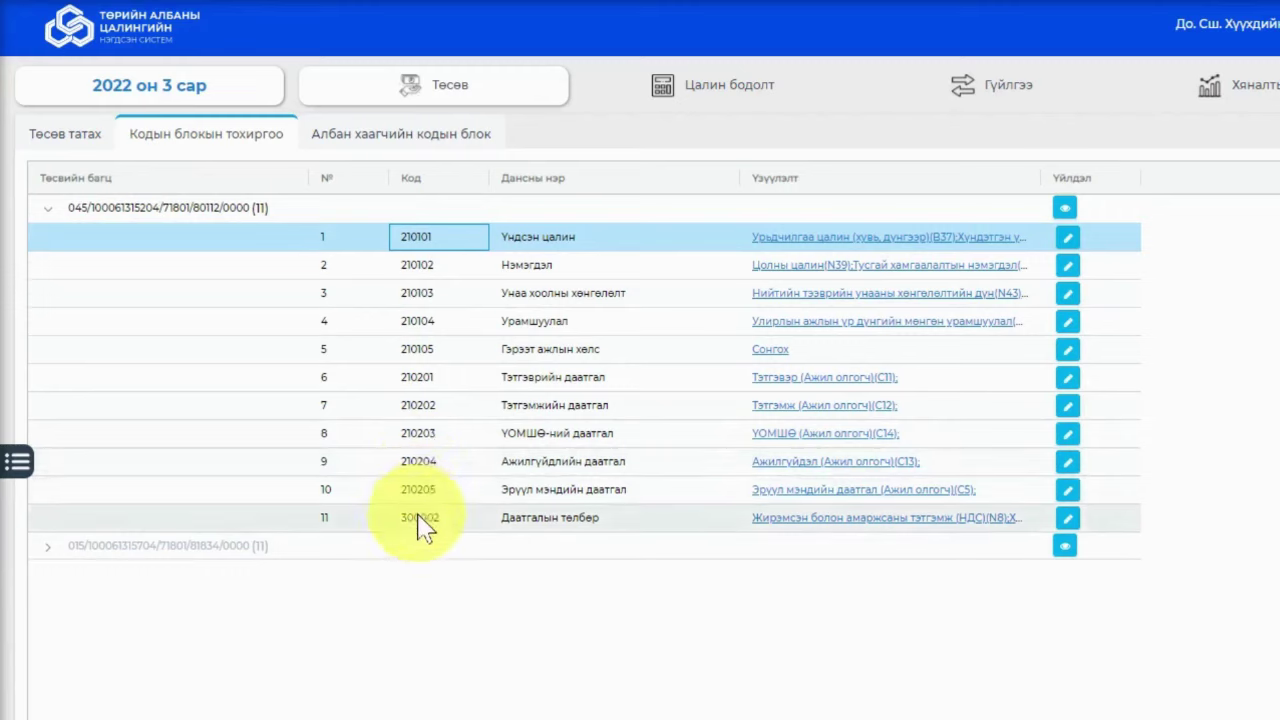
left_click(522, 246)
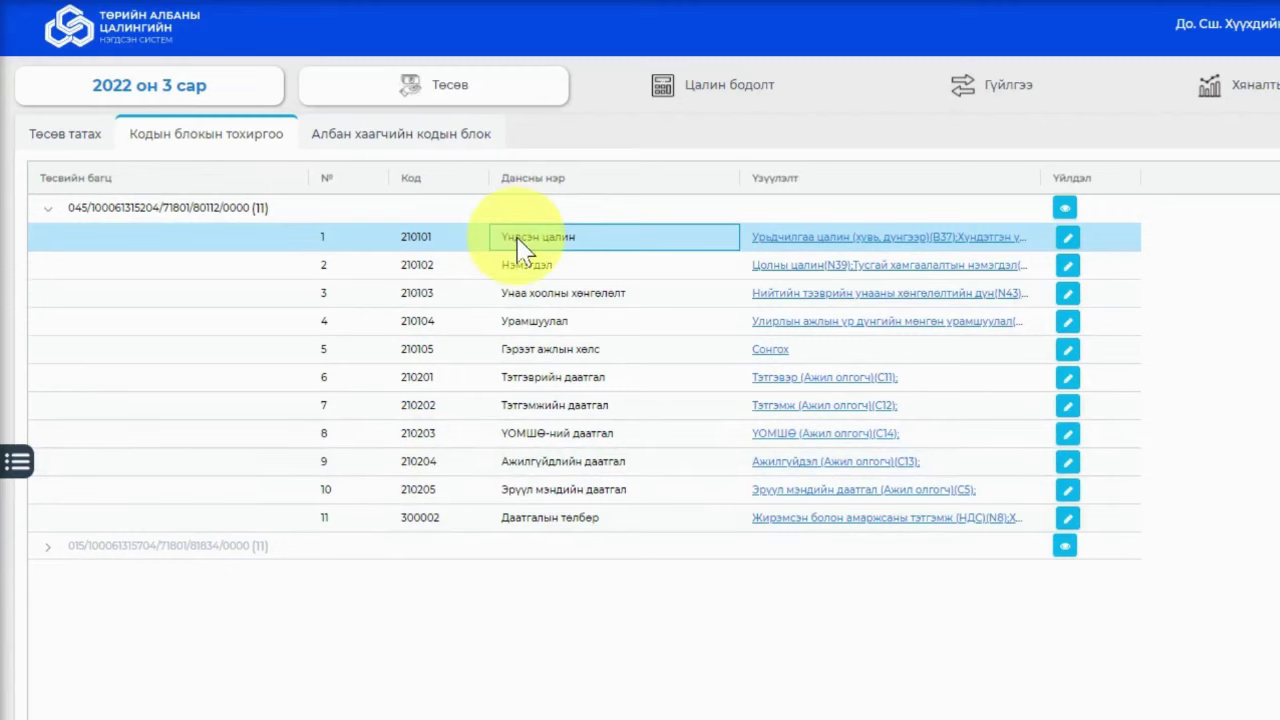
left_click(442, 249)
left_click(524, 240)
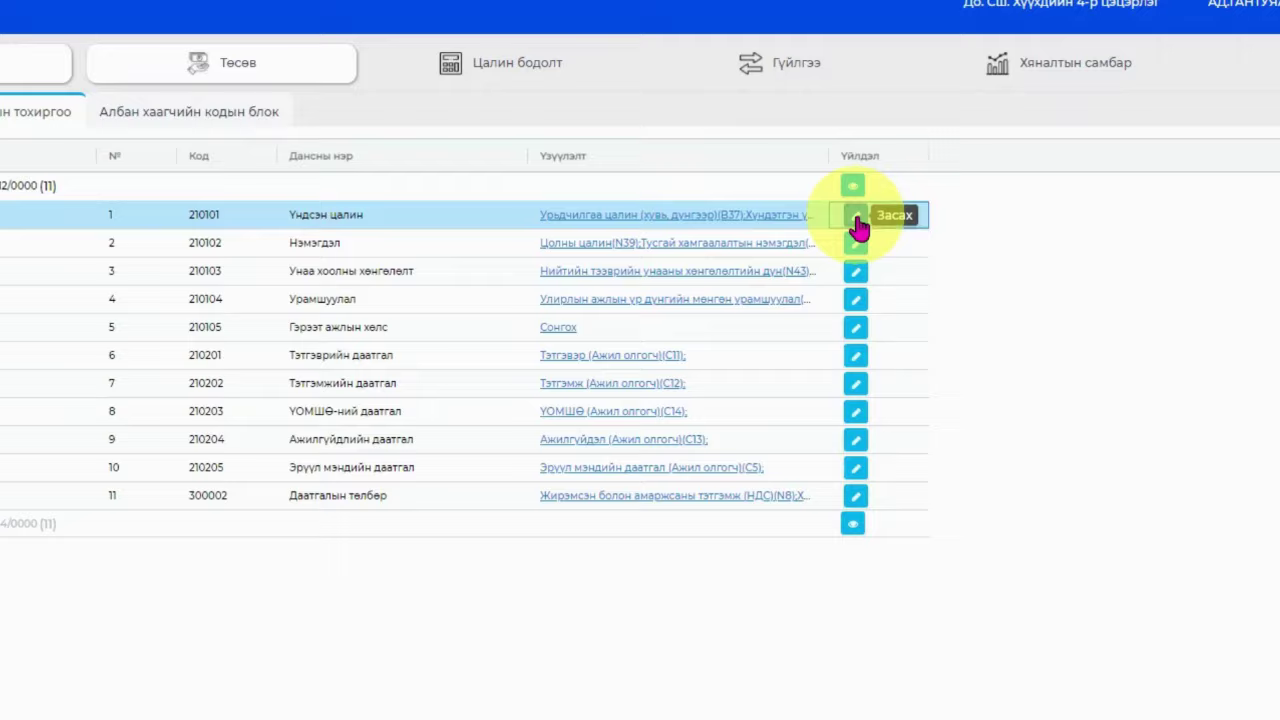
Open the account registration of 210101 Үндсэн цалин in the 045 package, examine all its assigned Үзүүлэлт variables, and close it without saving.
left_click(1069, 242)
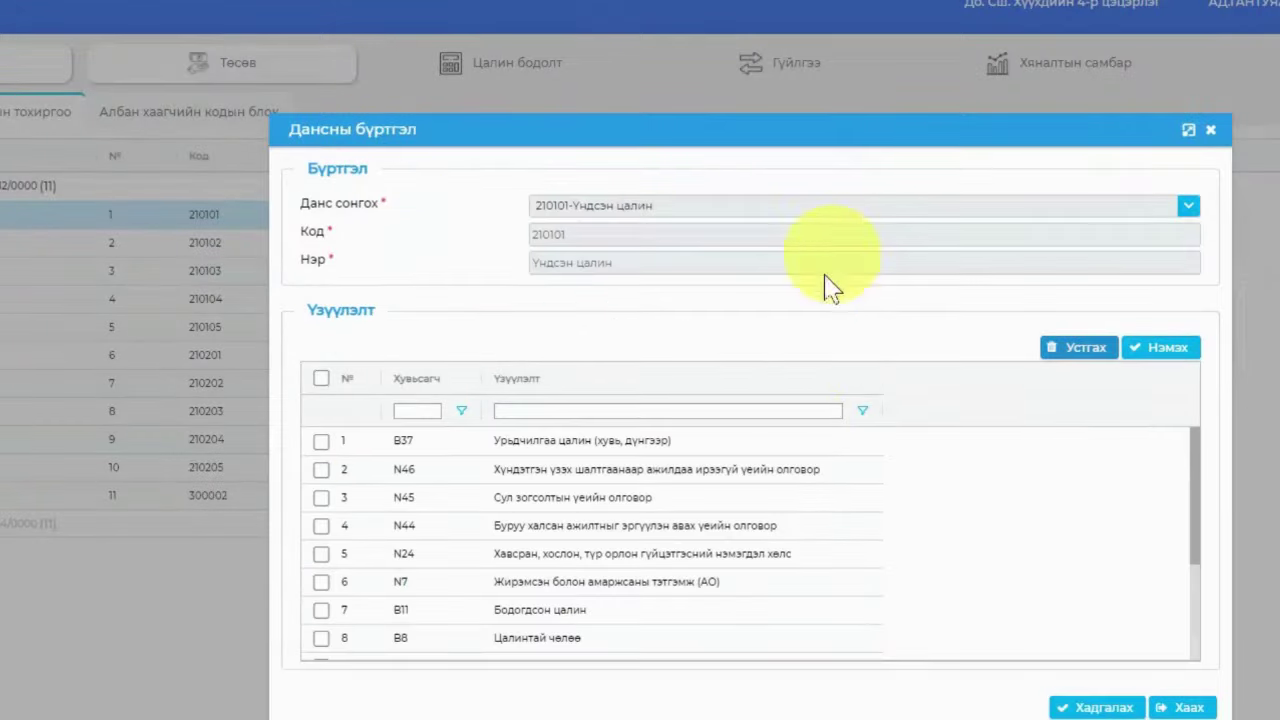
left_click_drag(797, 136, 634, 95)
left_click_drag(586, 145, 449, 148)
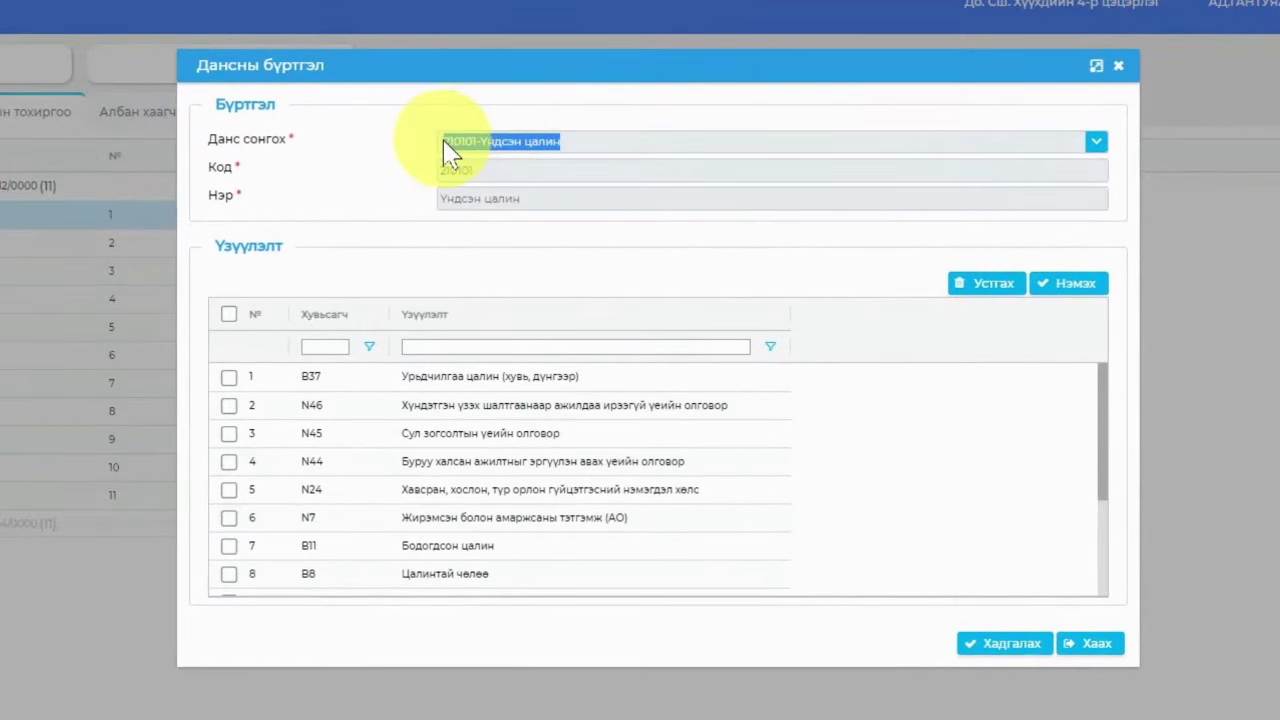
left_click(451, 378)
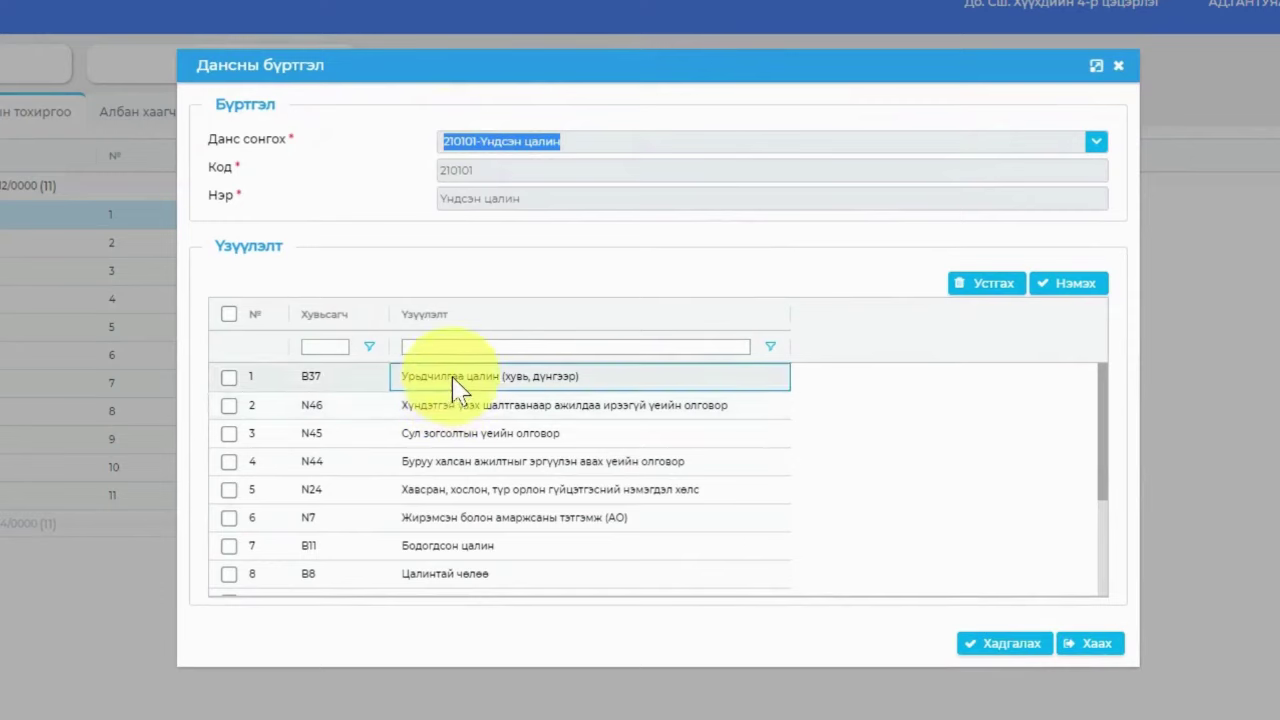
left_click(1090, 434)
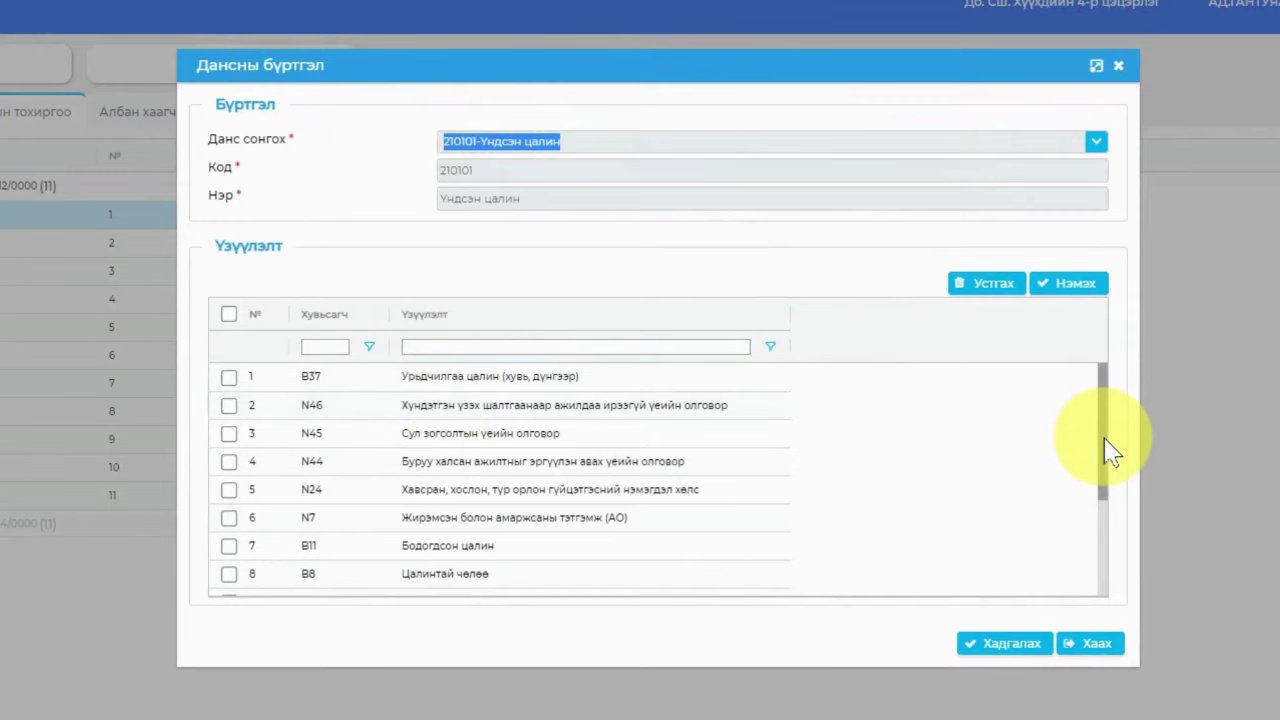
left_click_drag(1105, 440, 1105, 465)
left_click(500, 494)
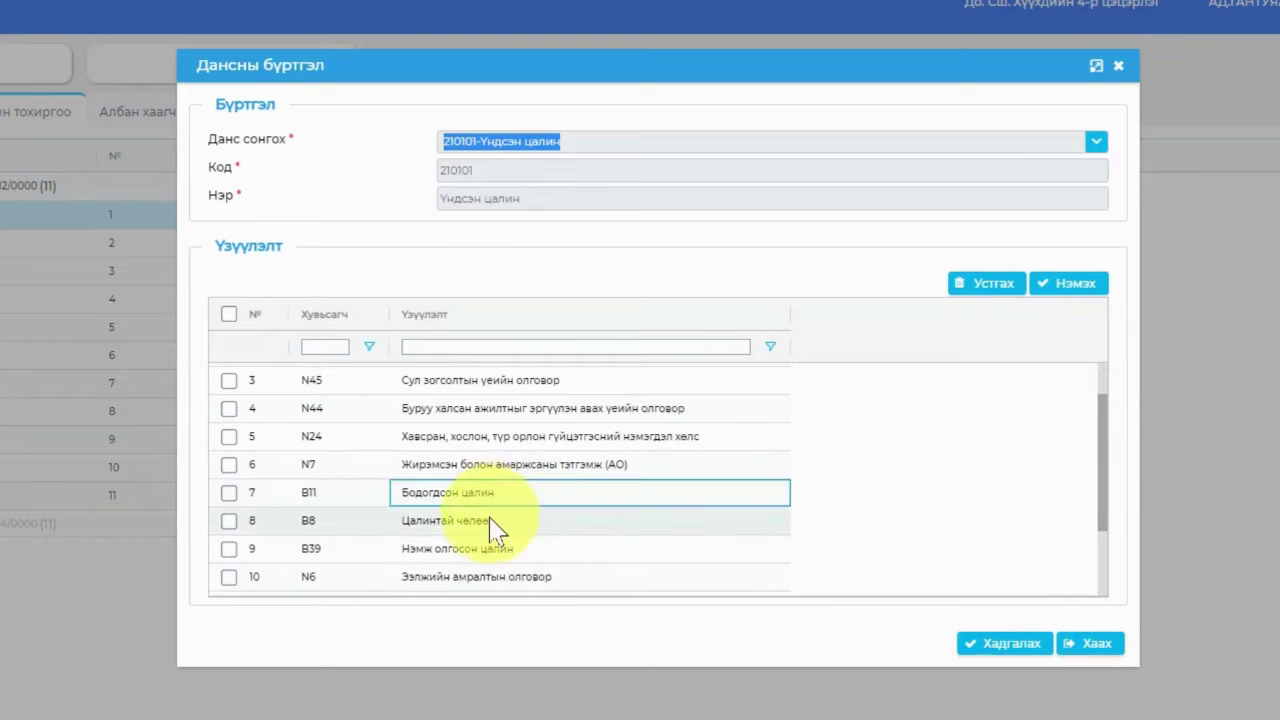
left_click(492, 528)
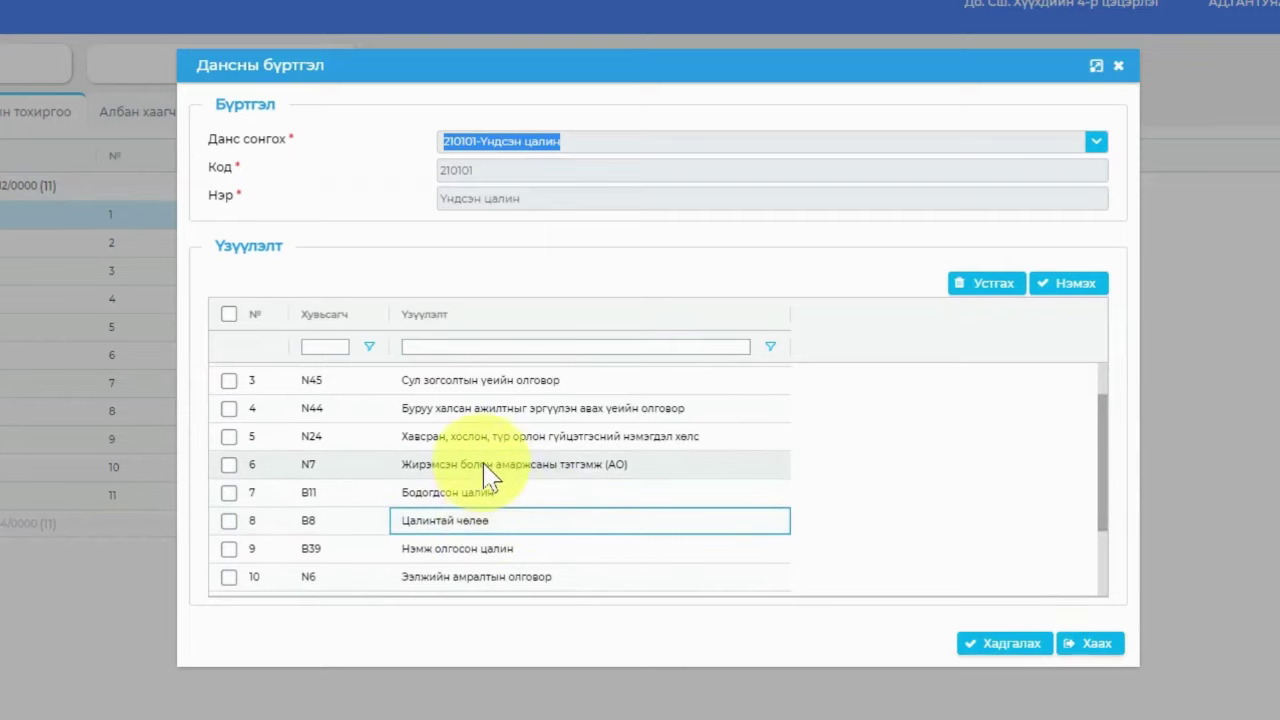
scroll(400, 520, "down", 2)
left_click(322, 584)
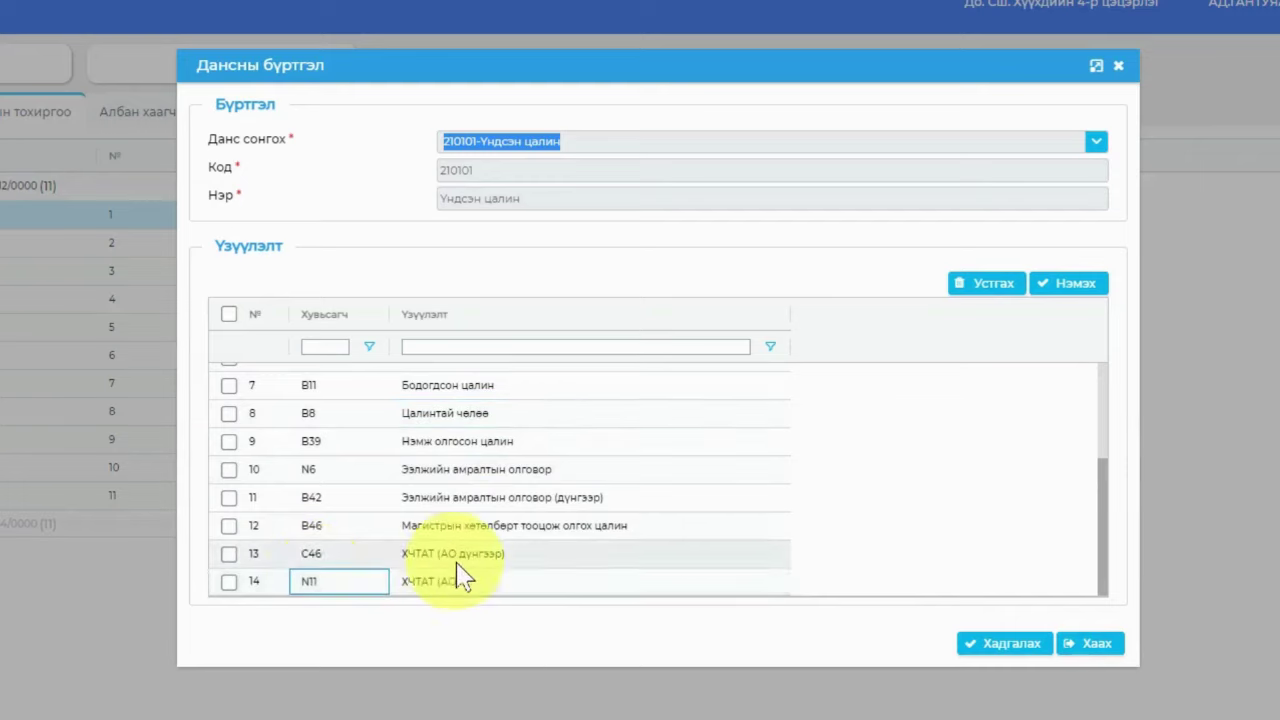
left_click(533, 150)
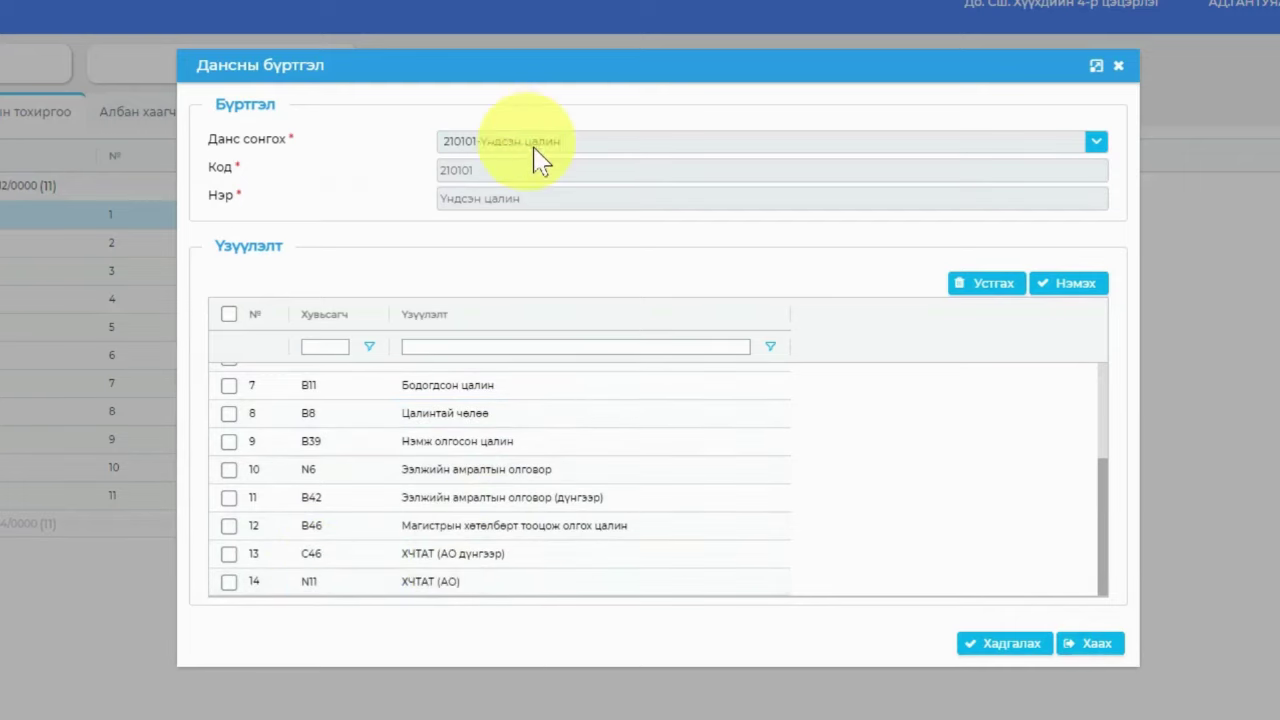
left_click(1118, 66)
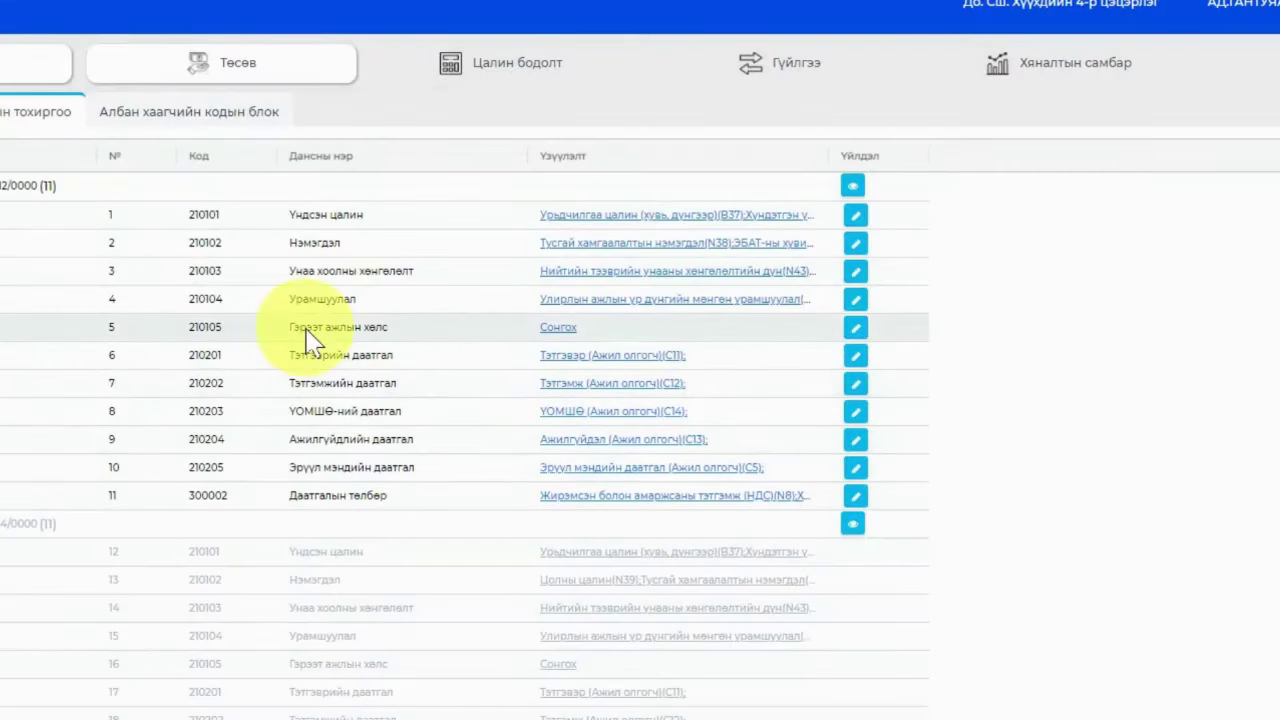
Compare the 045 package's account rows 210101 to 210104 by code, account name and assigned indicators.
left_click(223, 247)
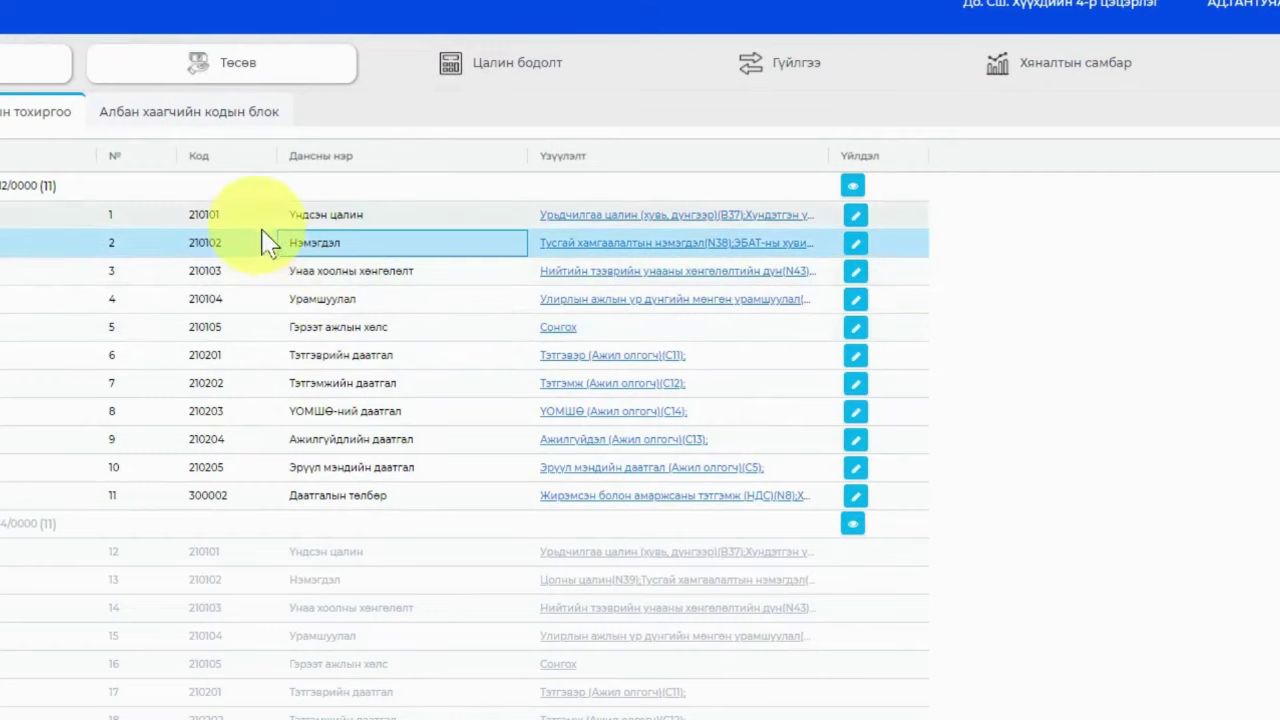
left_click(305, 246)
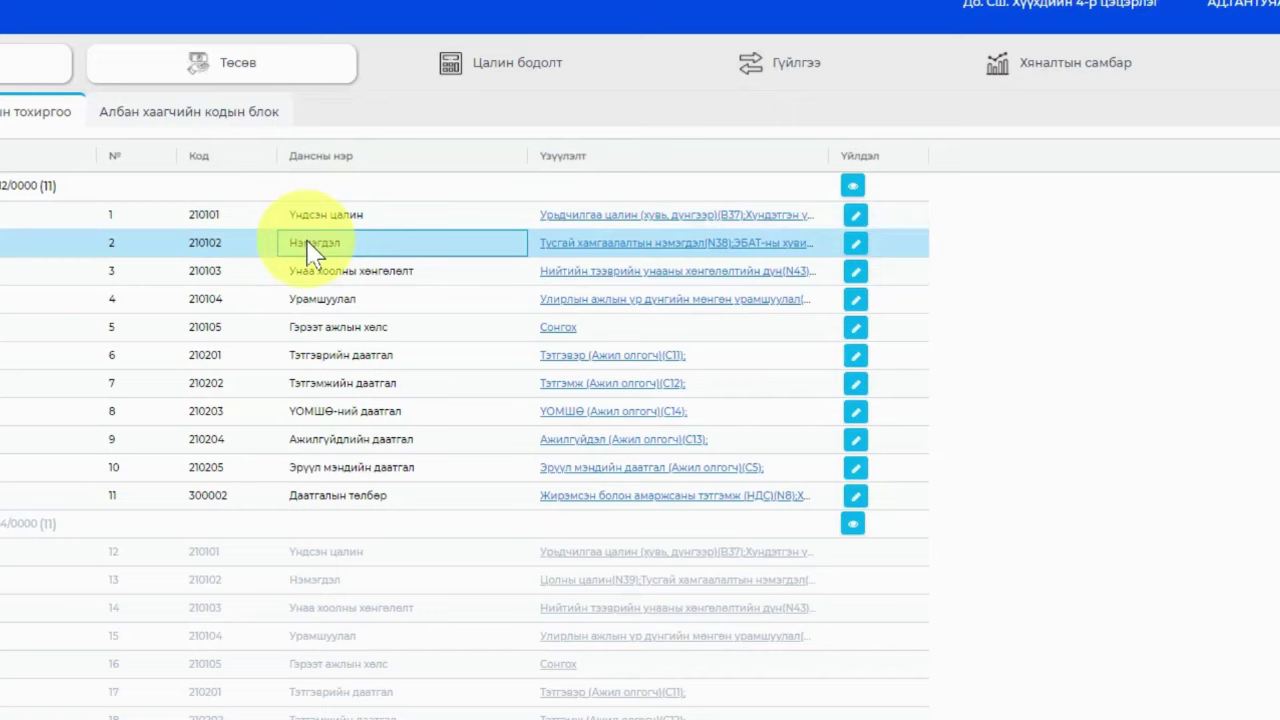
left_click(244, 224)
left_click(243, 275)
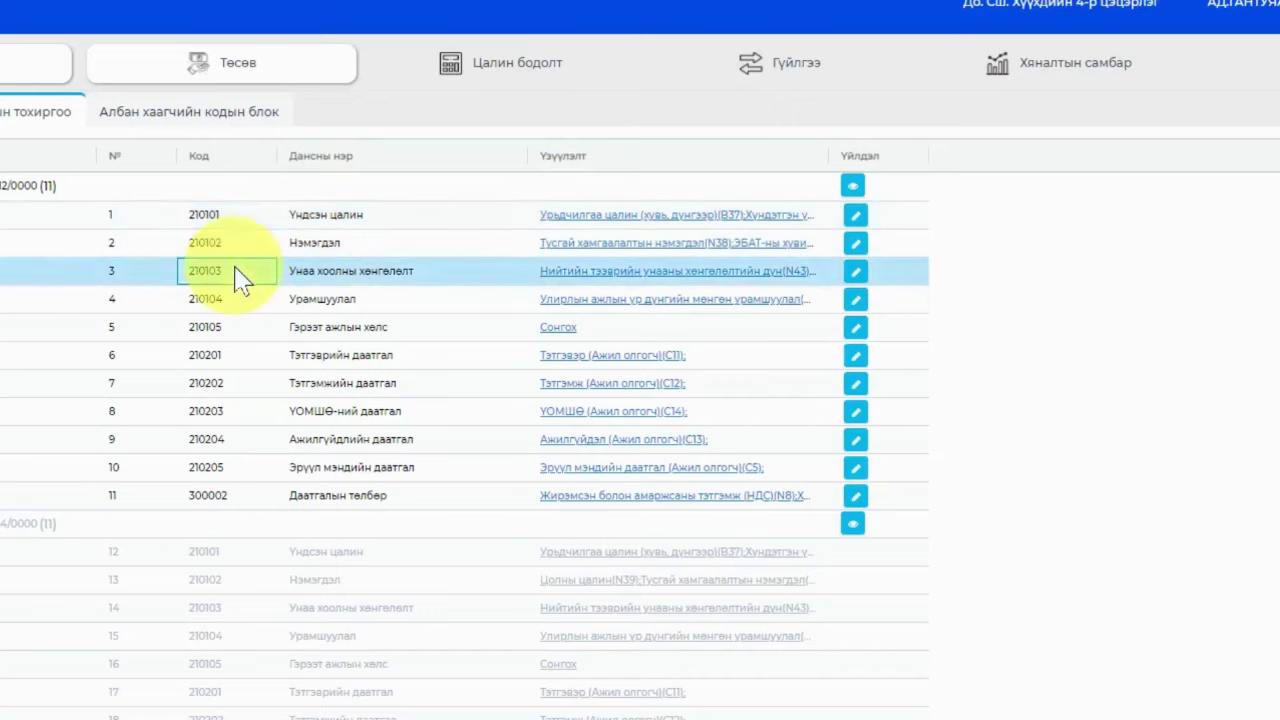
left_click(248, 305)
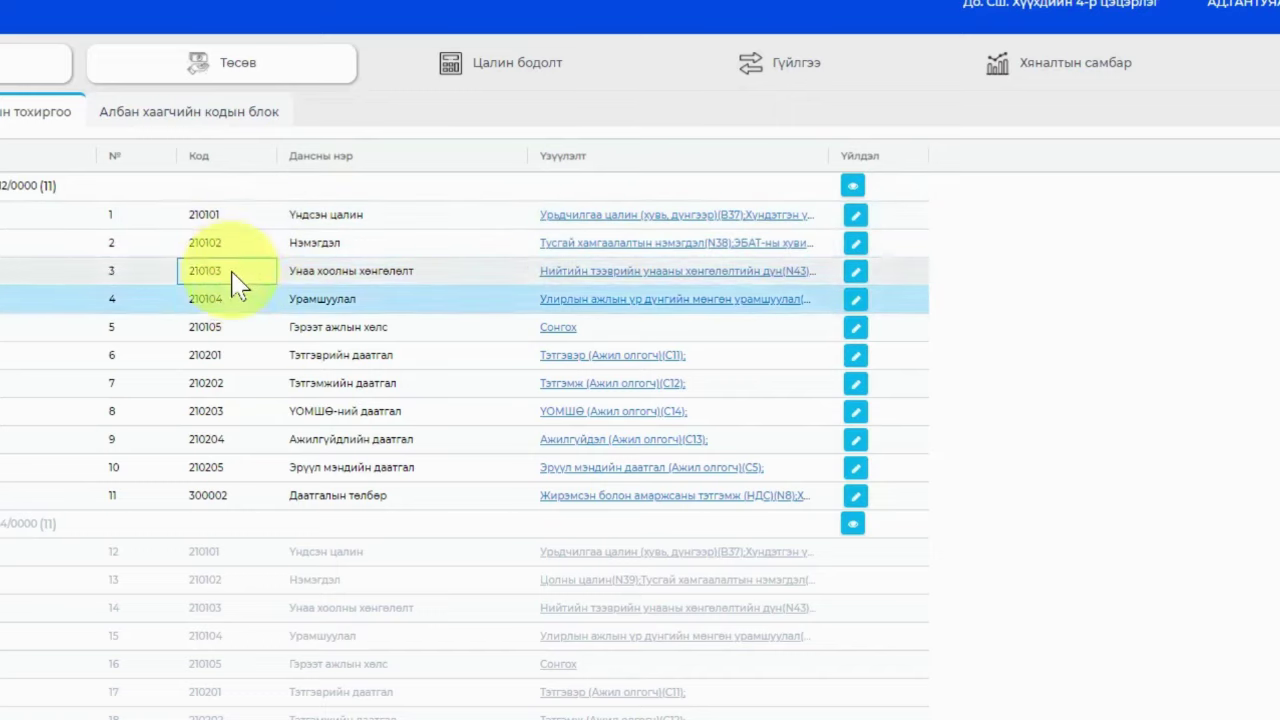
left_click(236, 274)
left_click(230, 214)
left_click(250, 282)
left_click(255, 305)
left_click(232, 244)
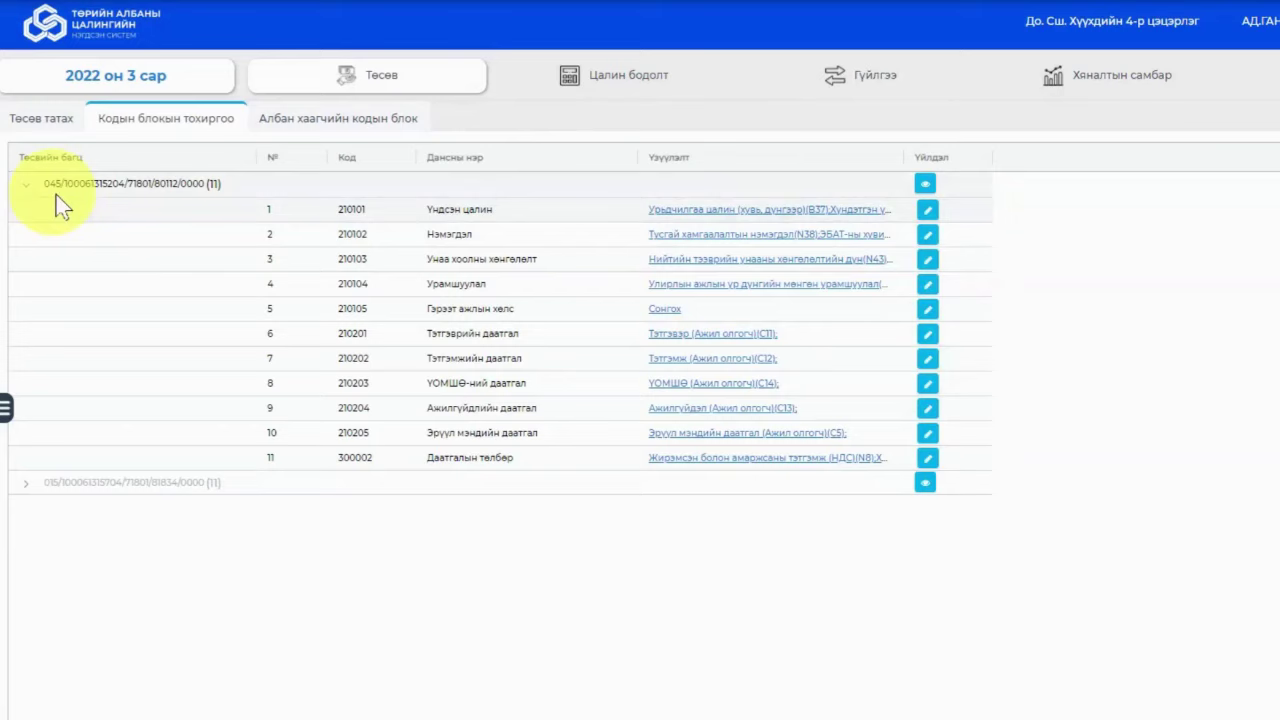
Save the 045 package's code block details with the option for paying salary from one program and measure checked.
left_click(60, 195)
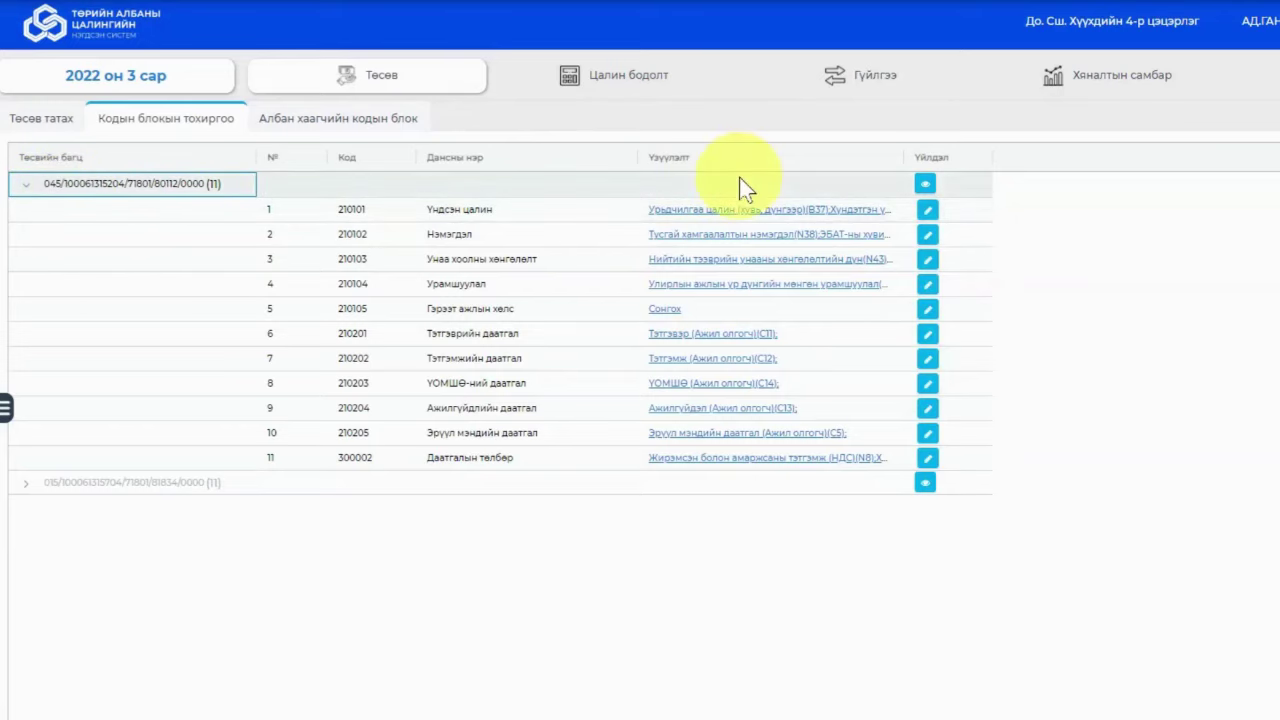
left_click(926, 185)
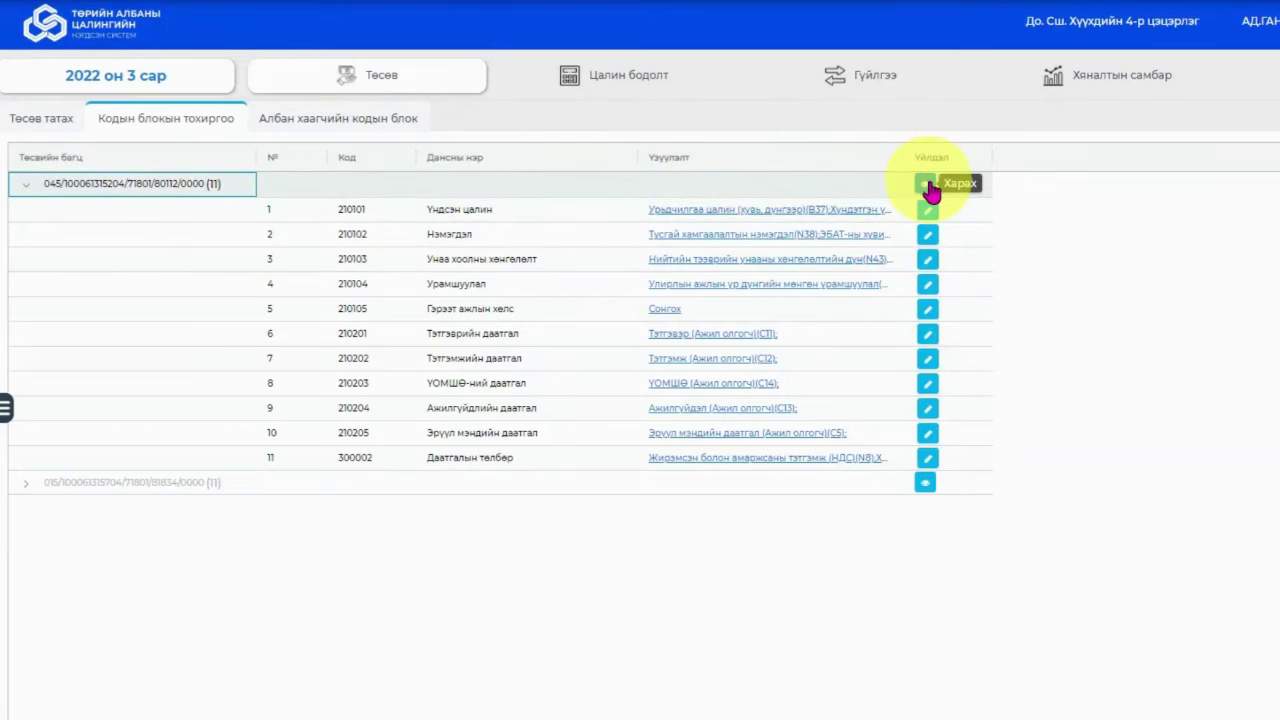
left_click(928, 186)
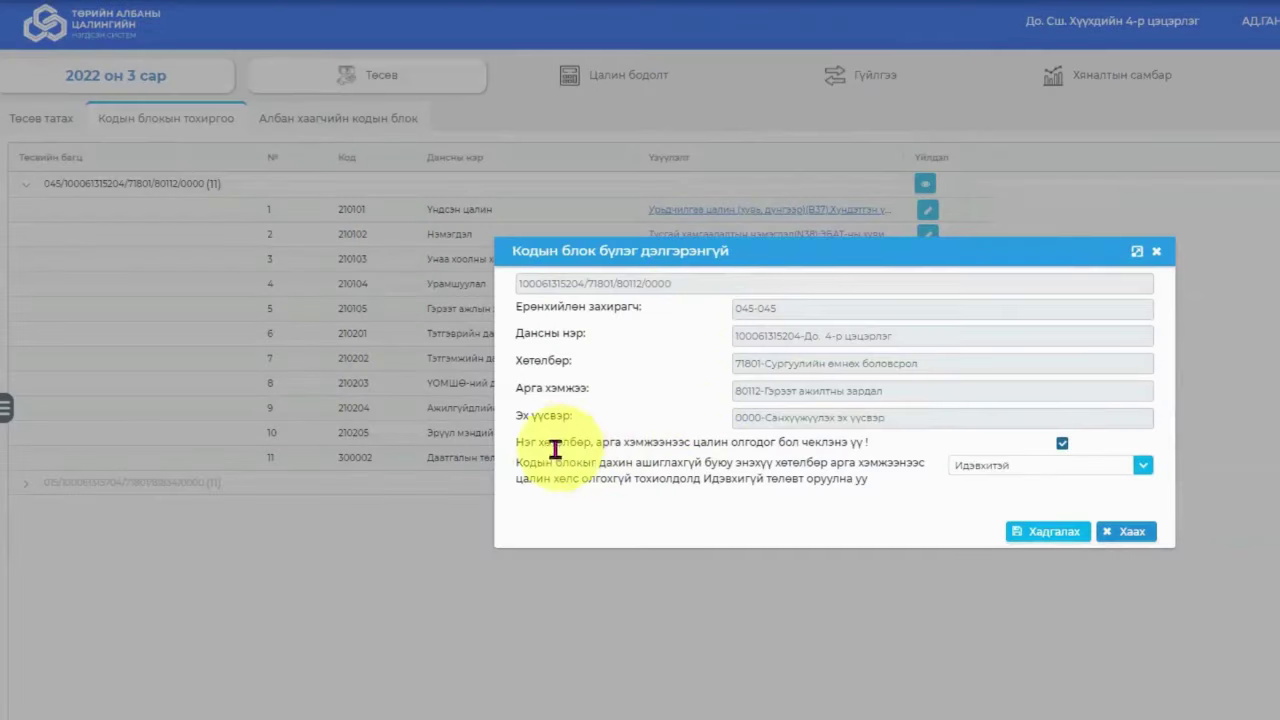
left_click_drag(526, 447, 866, 446)
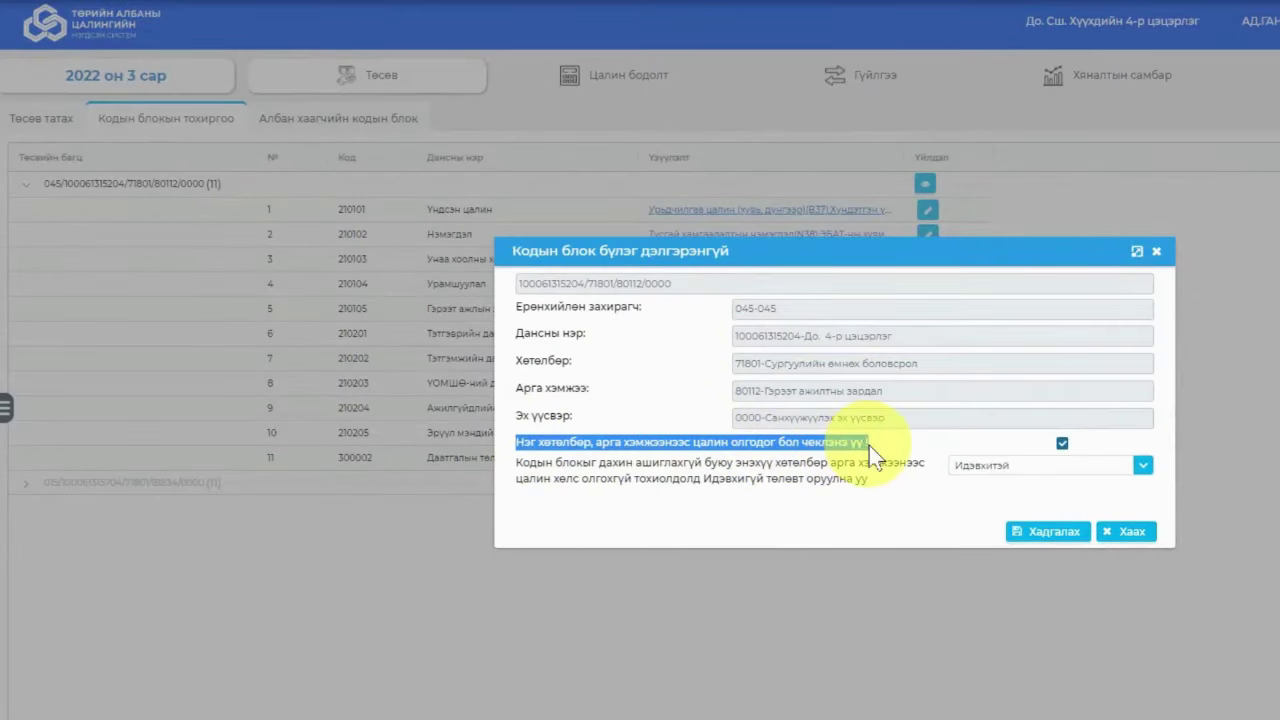
left_click(1062, 443)
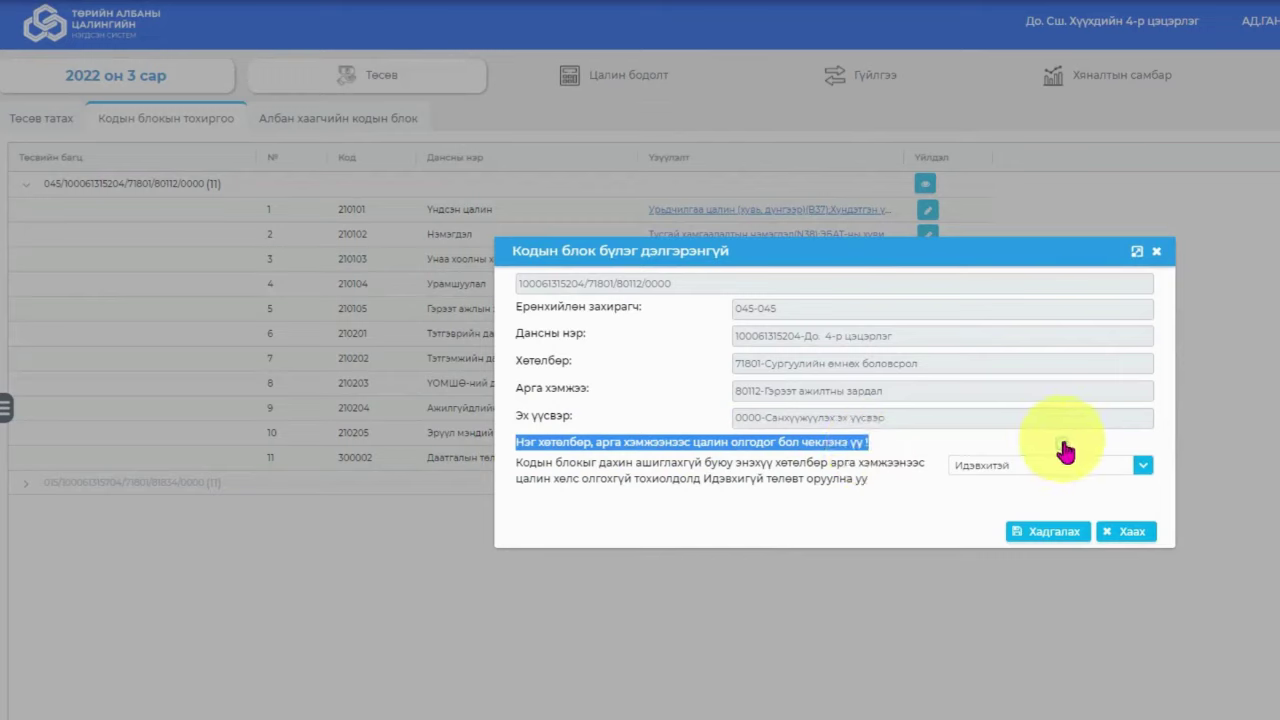
left_click(1063, 446)
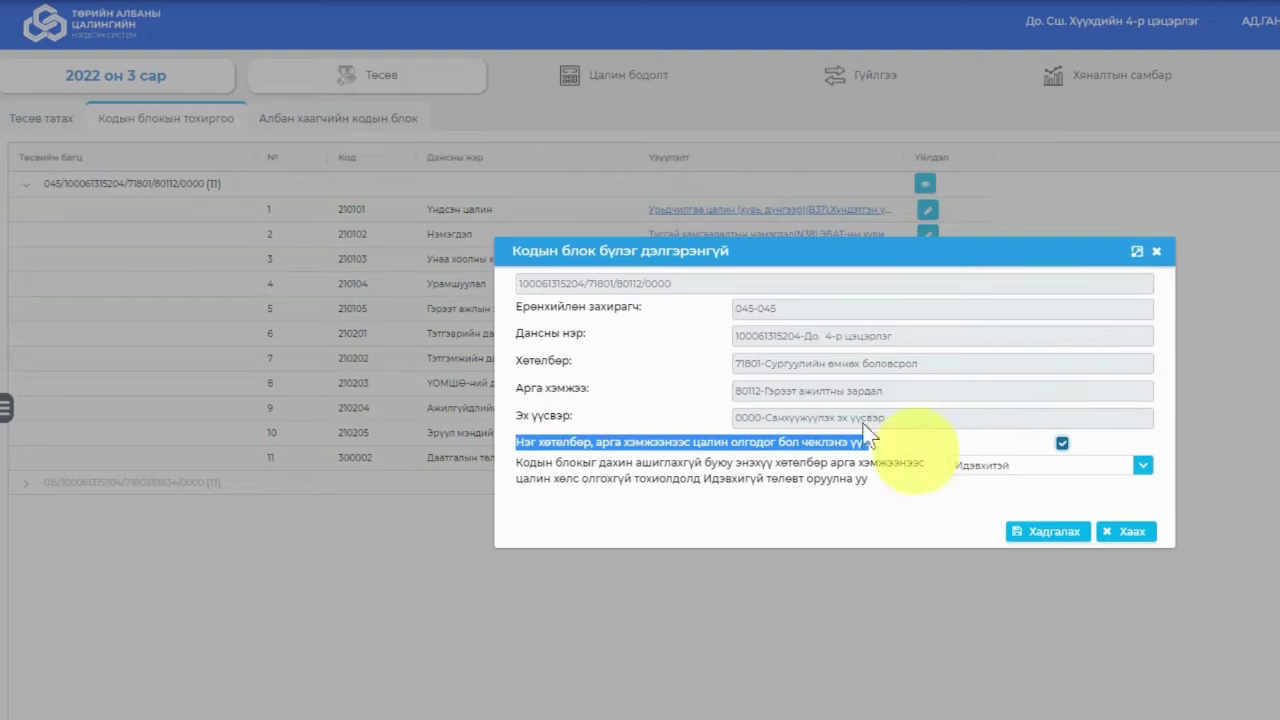
left_click(1062, 445)
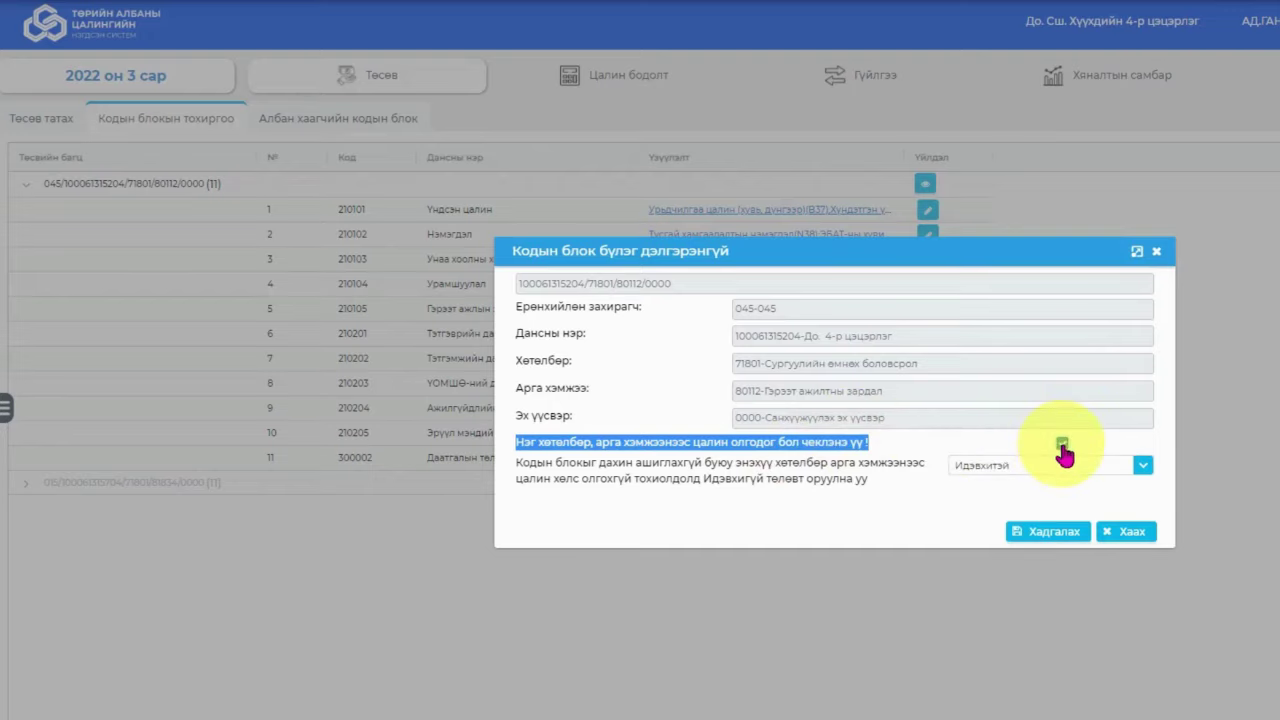
left_click(1032, 533)
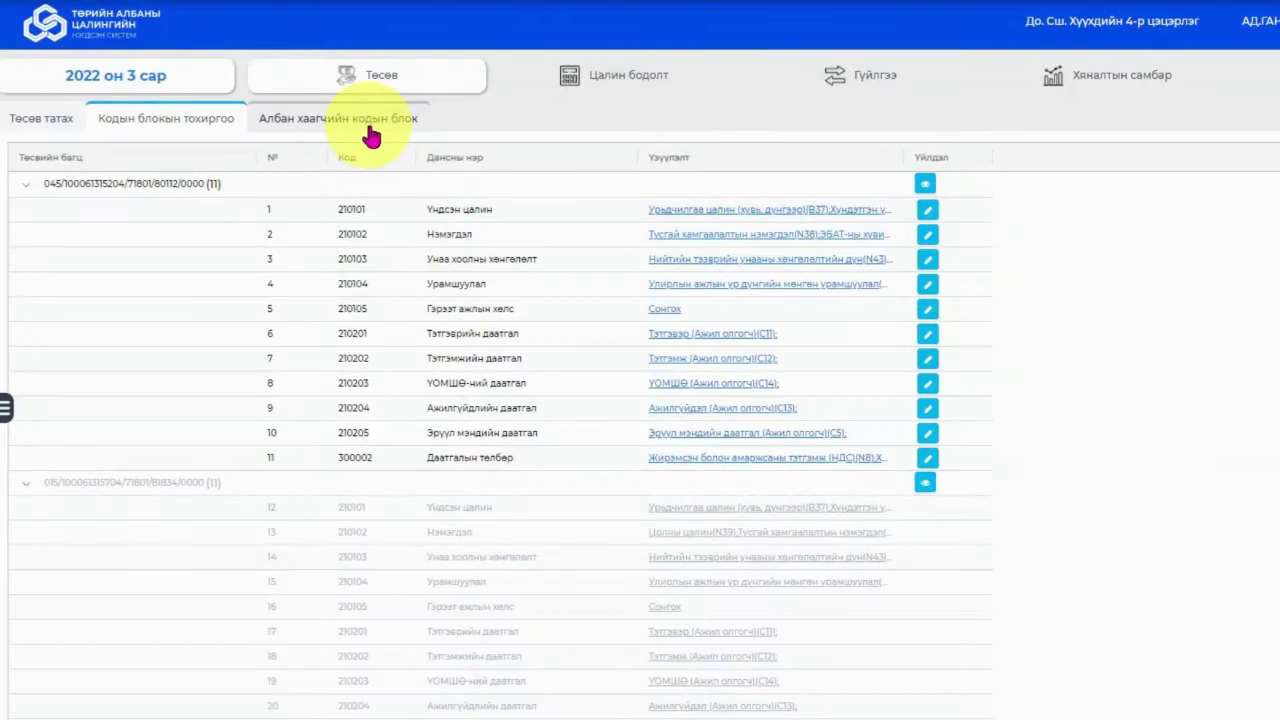
Check the 045 code block group and its employee list under Албан хаагчийн кодын блок, and return to Кодын блокын тохиргоо.
left_click(368, 130)
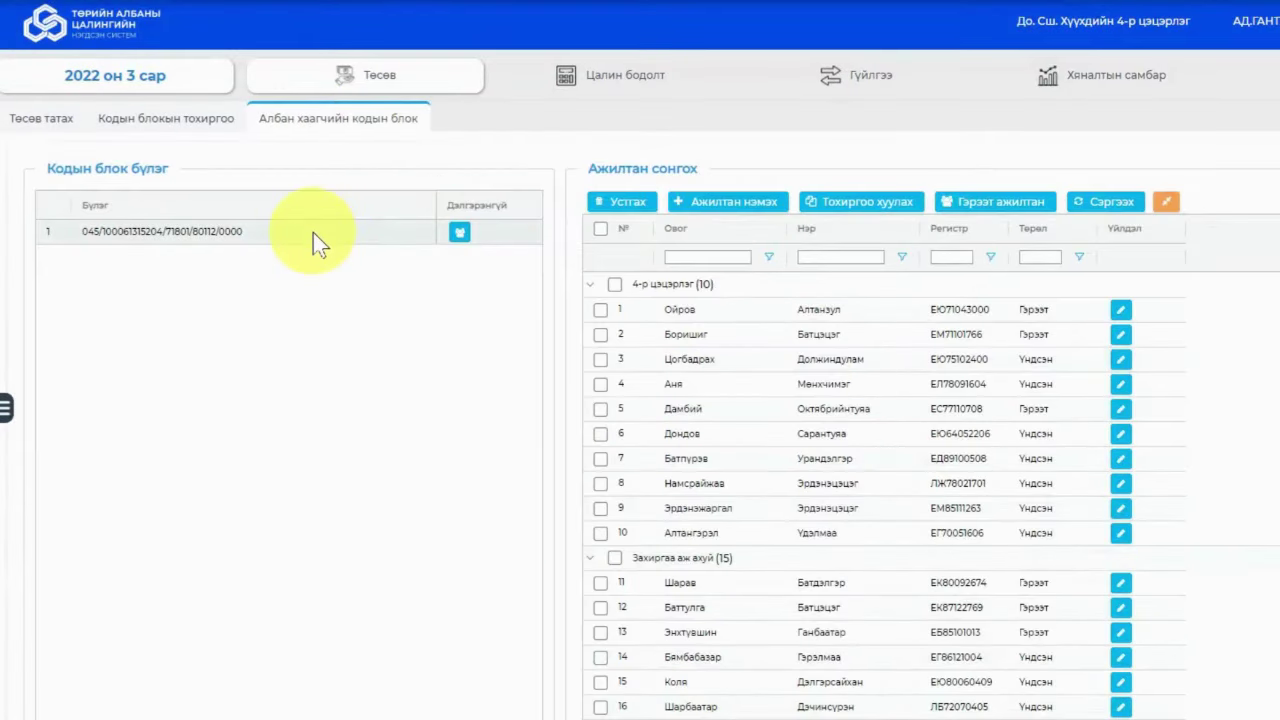
left_click(313, 233)
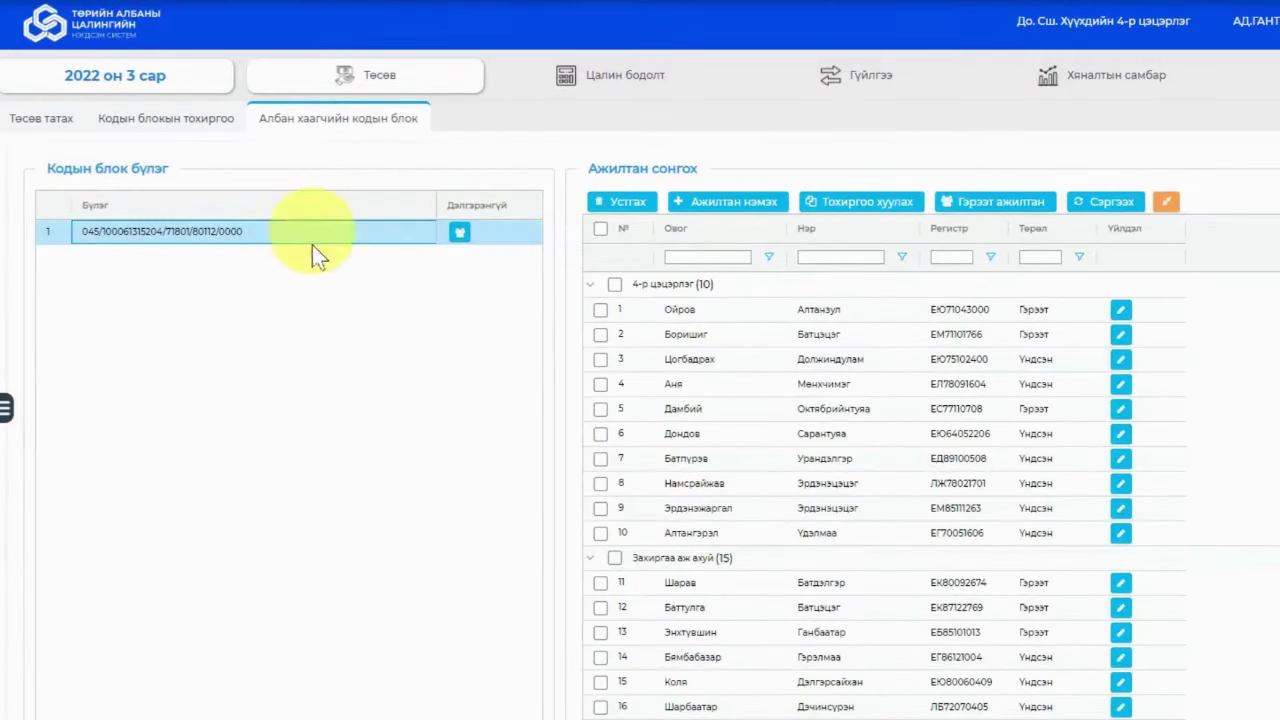
left_click(227, 232)
left_click(190, 120)
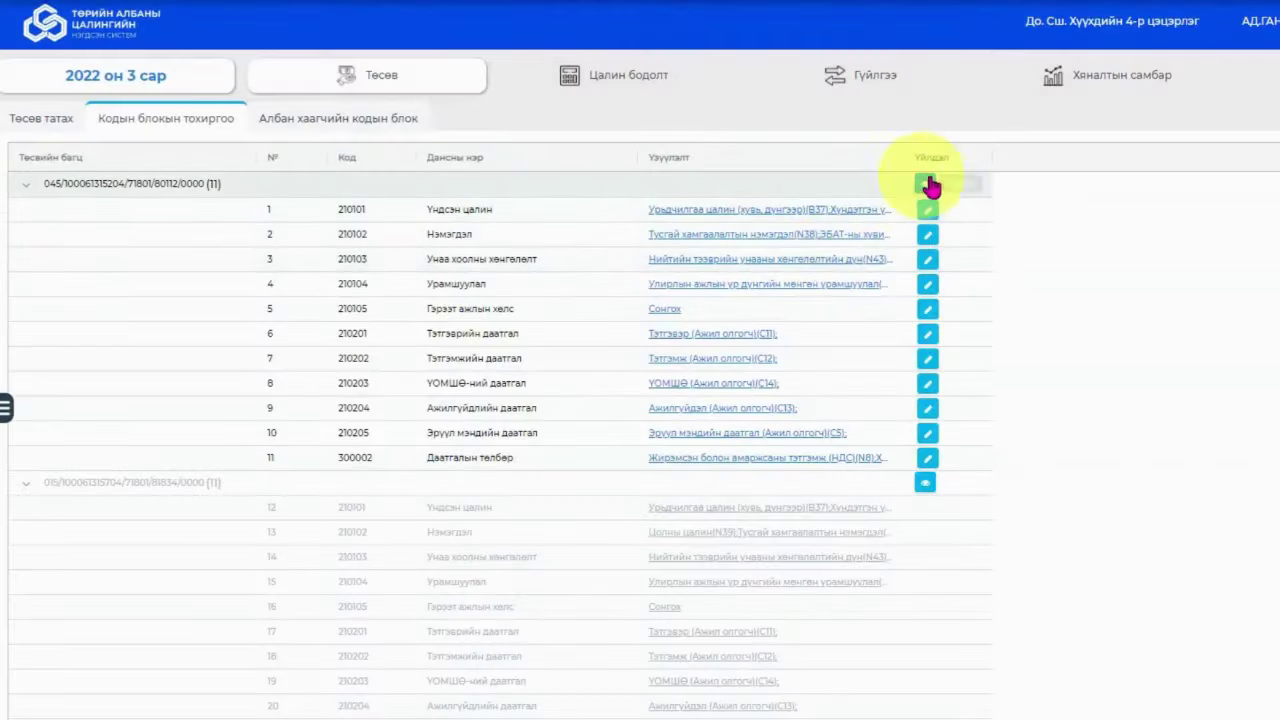
Clear the option for paying salary from one program and measure in the 045 package's code block details.
left_click(926, 187)
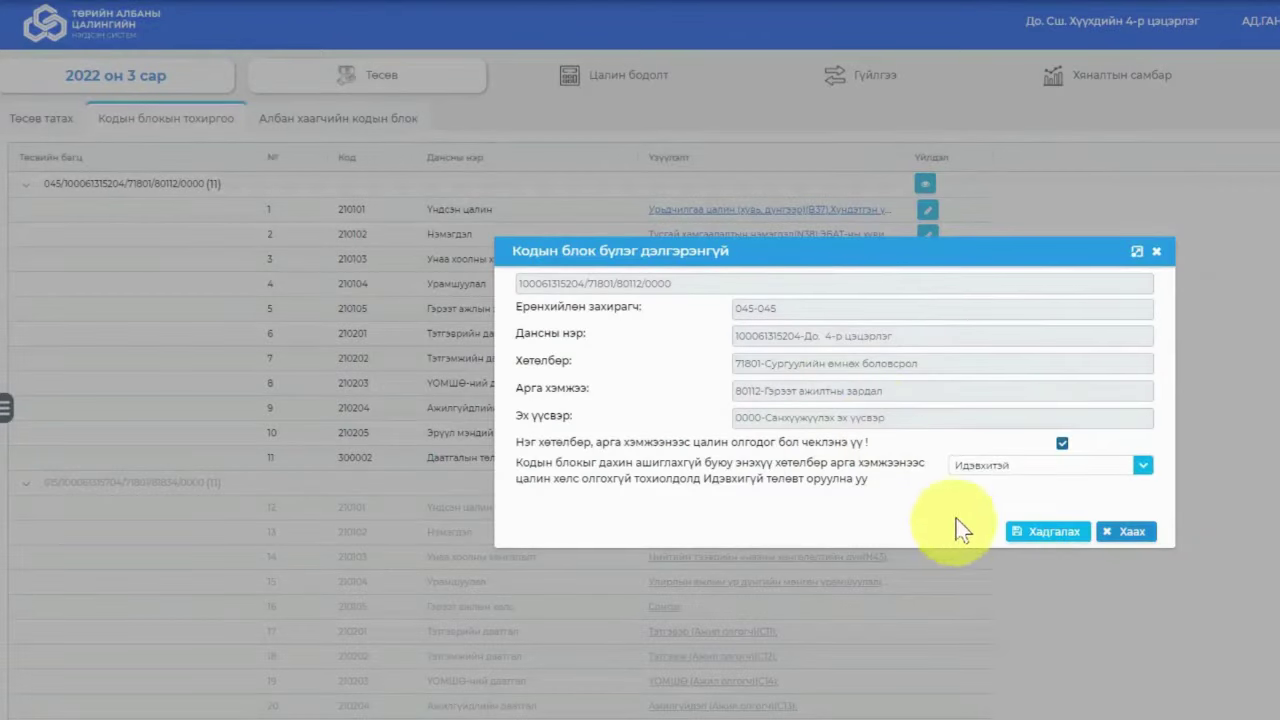
left_click(1063, 445)
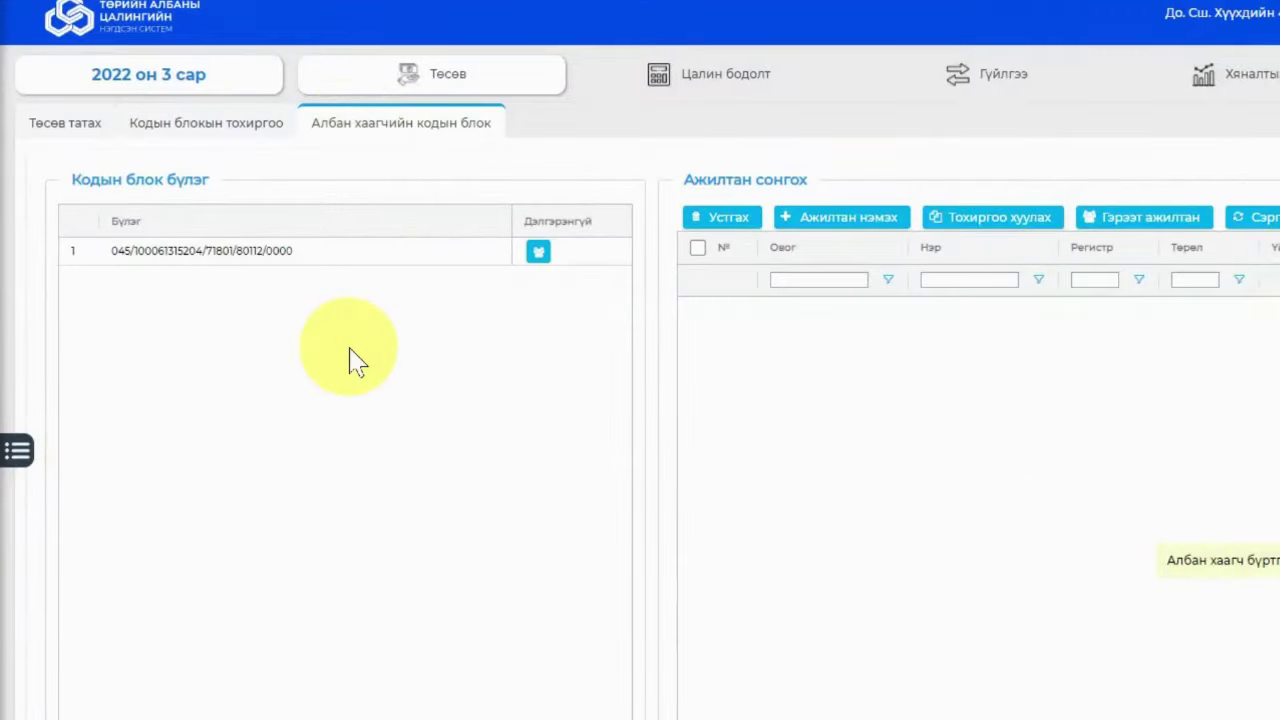
Add all employees from the 4-р цэцэрлэг, Санхүү and Захиргаа аж ахуй departments to the 045 code block group.
left_click(160, 265)
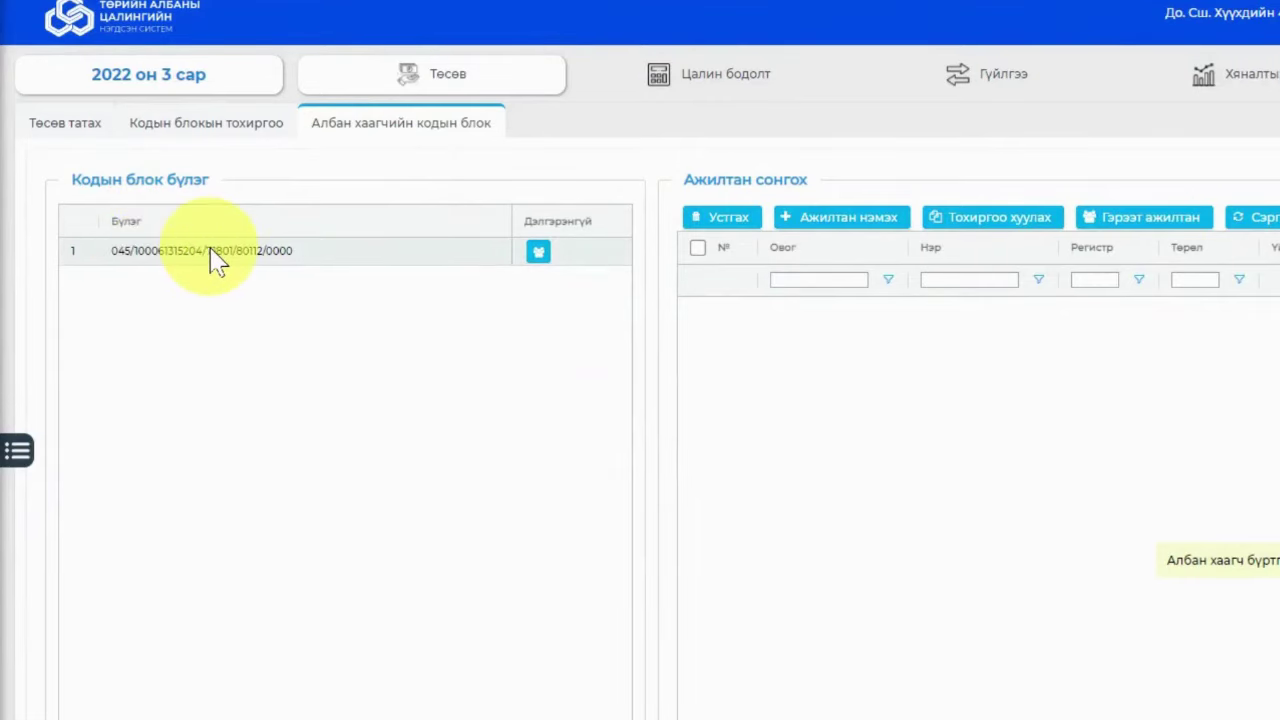
left_click(210, 262)
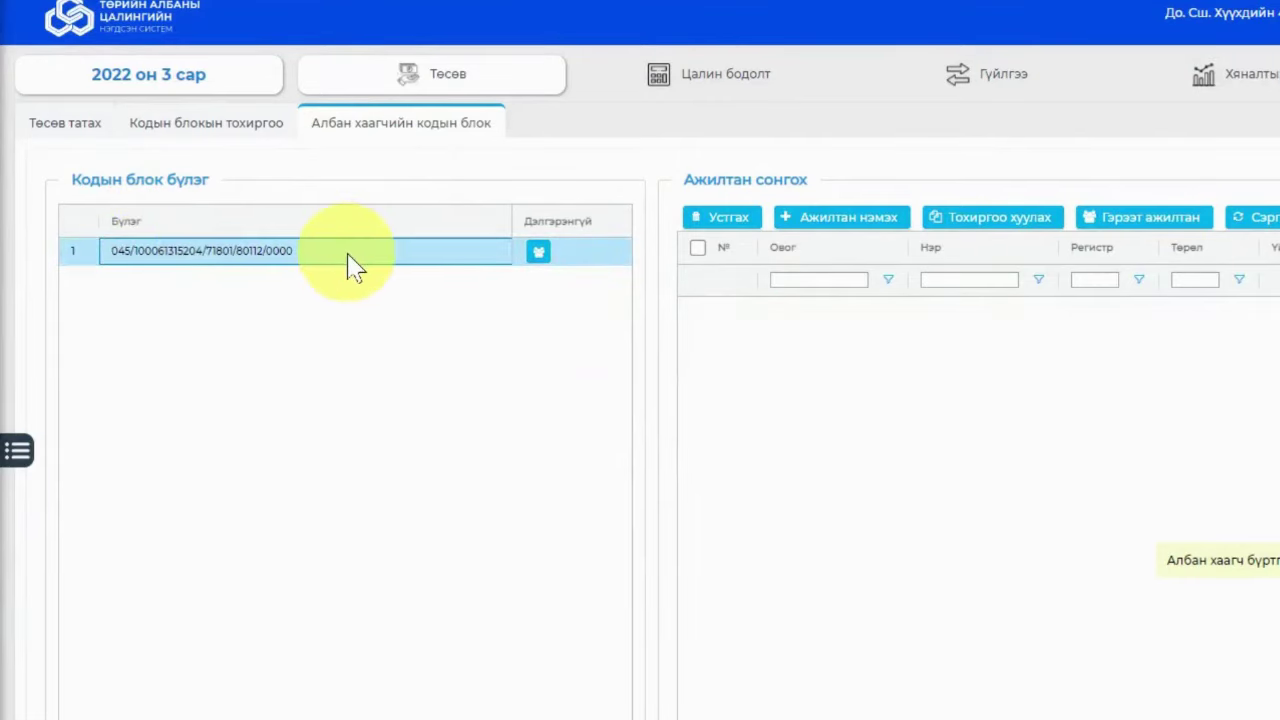
left_click(541, 255)
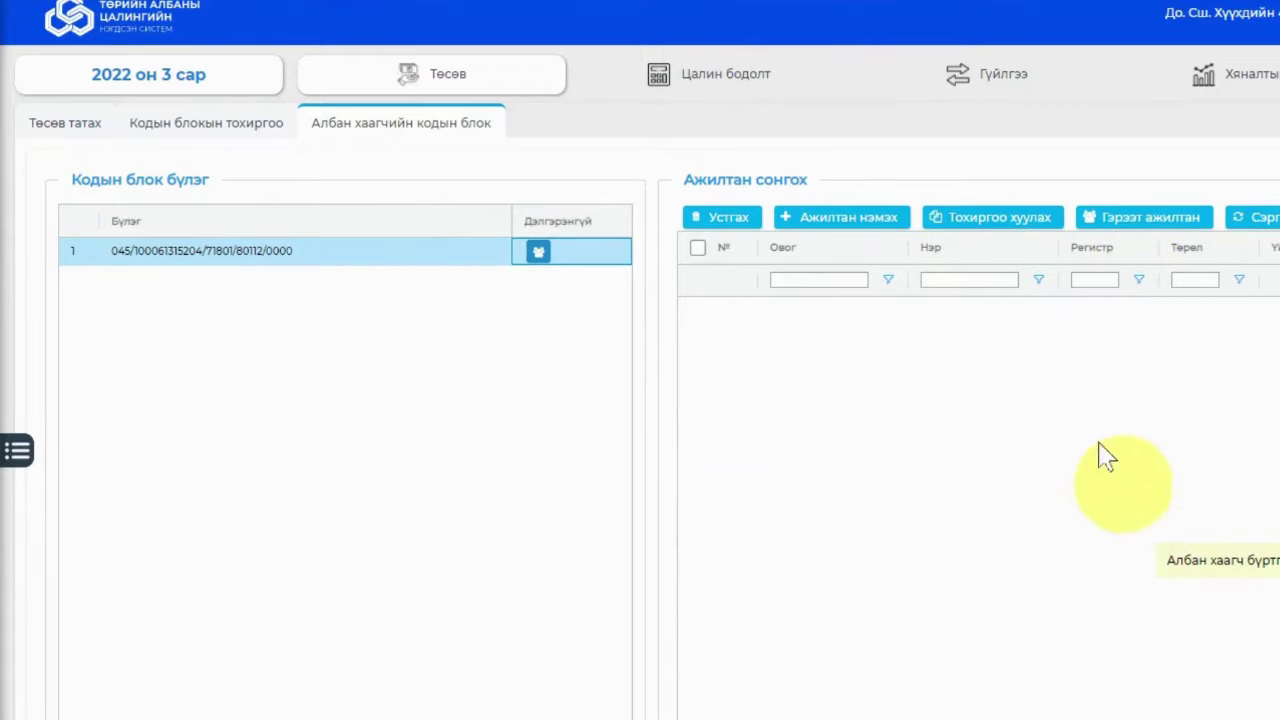
left_click(857, 218)
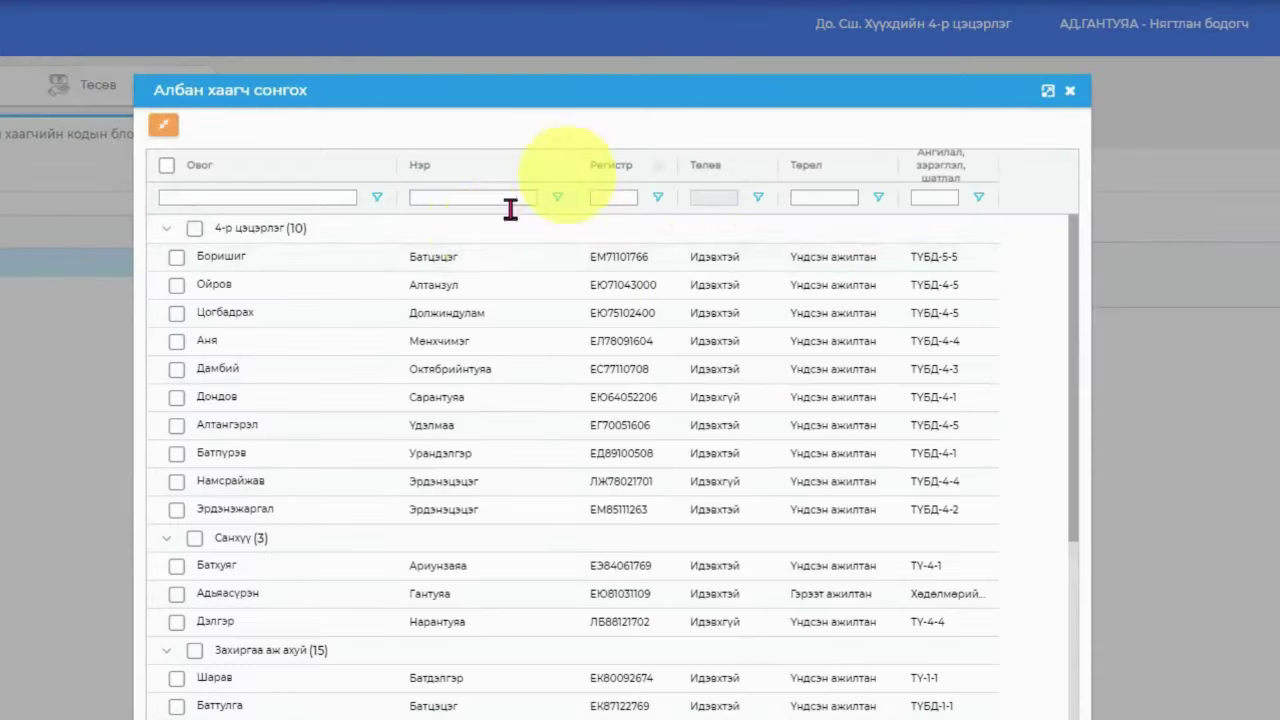
left_click(164, 128)
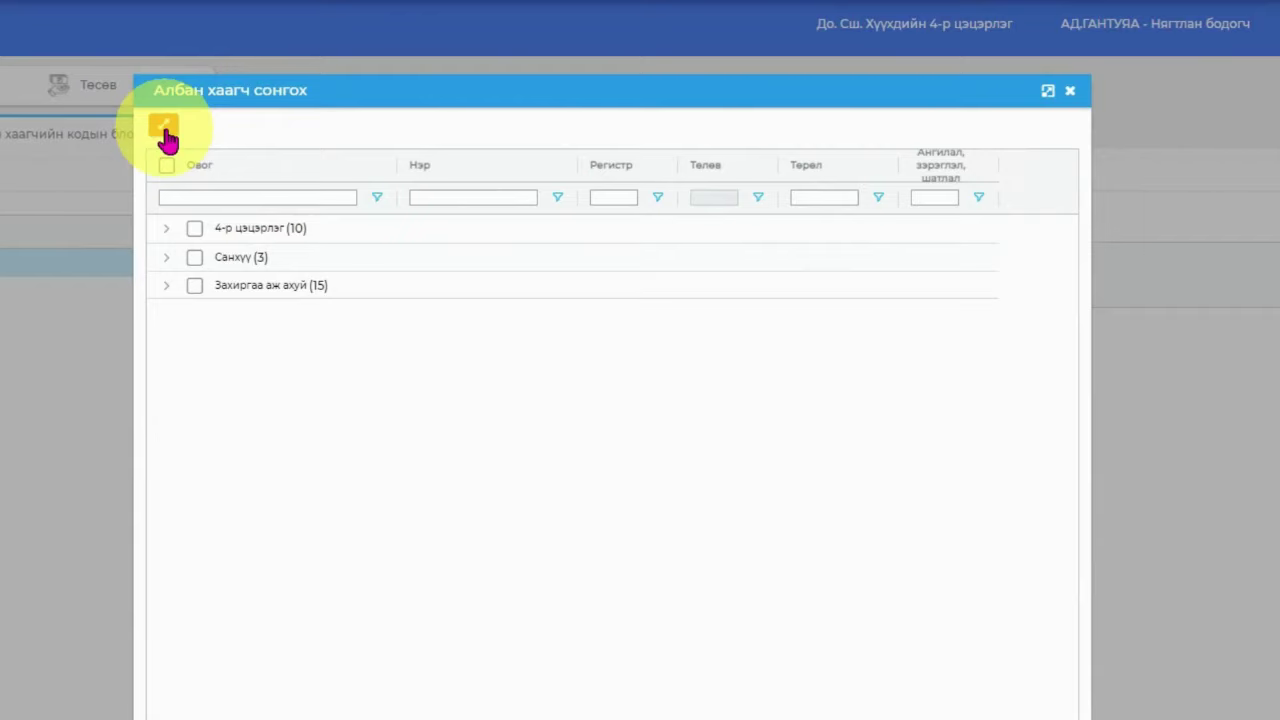
left_click(164, 128)
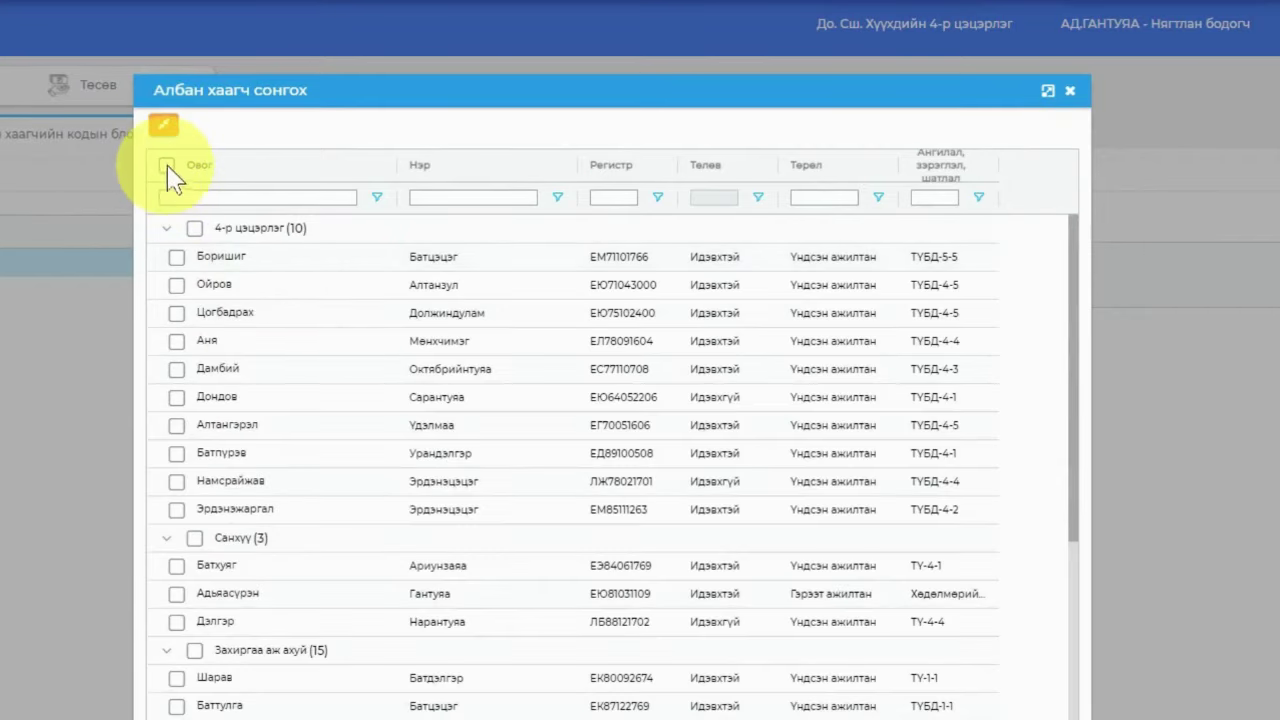
left_click(168, 166)
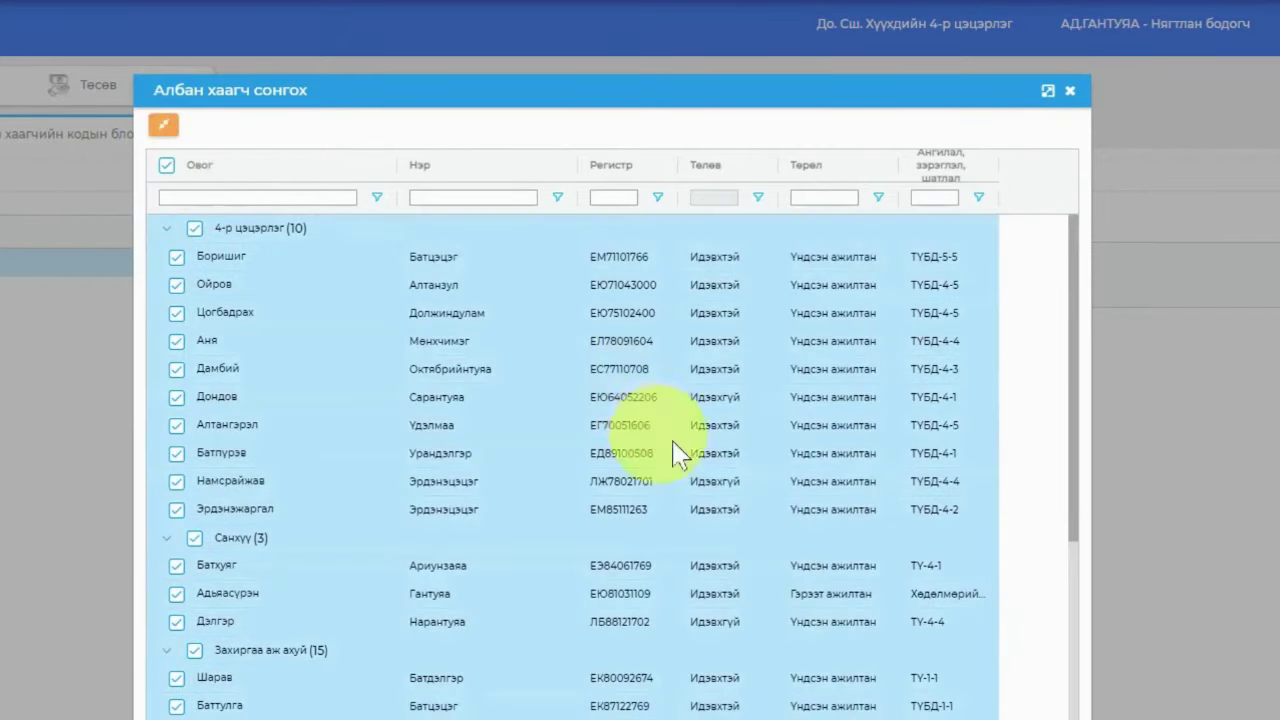
scroll(677, 451, "down", 3)
left_click_drag(655, 110, 506, 37)
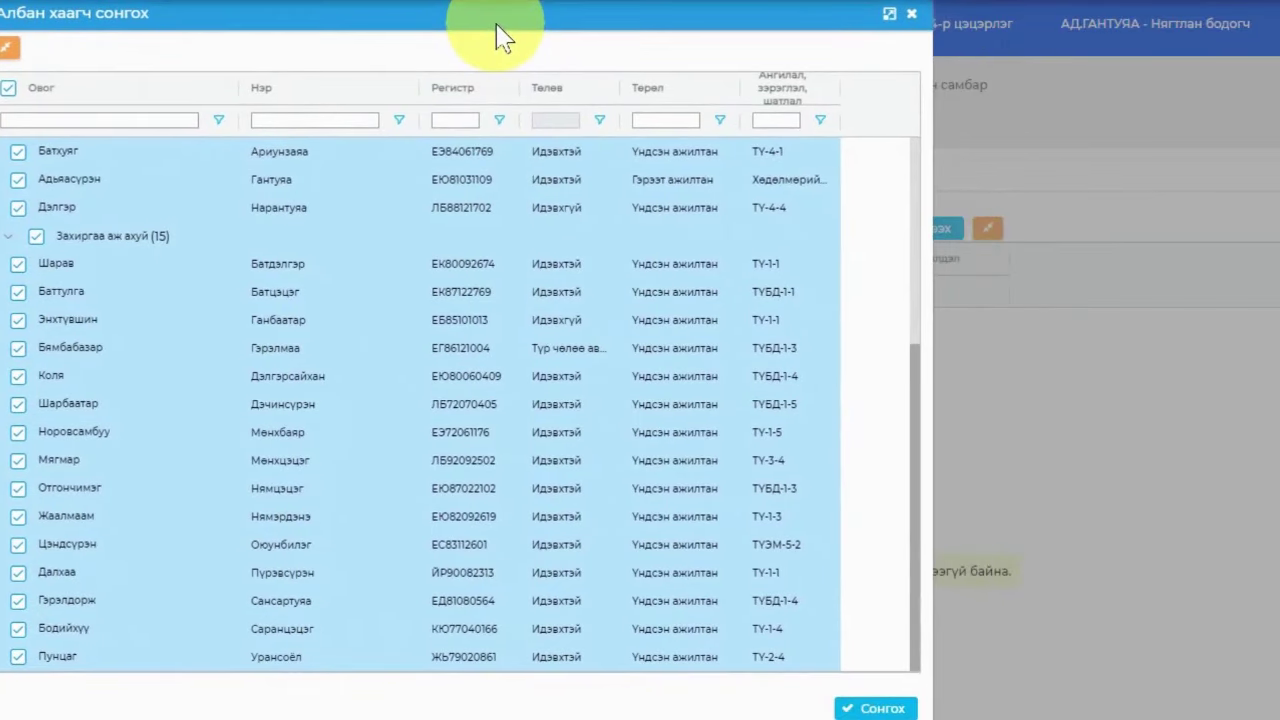
left_click(865, 708)
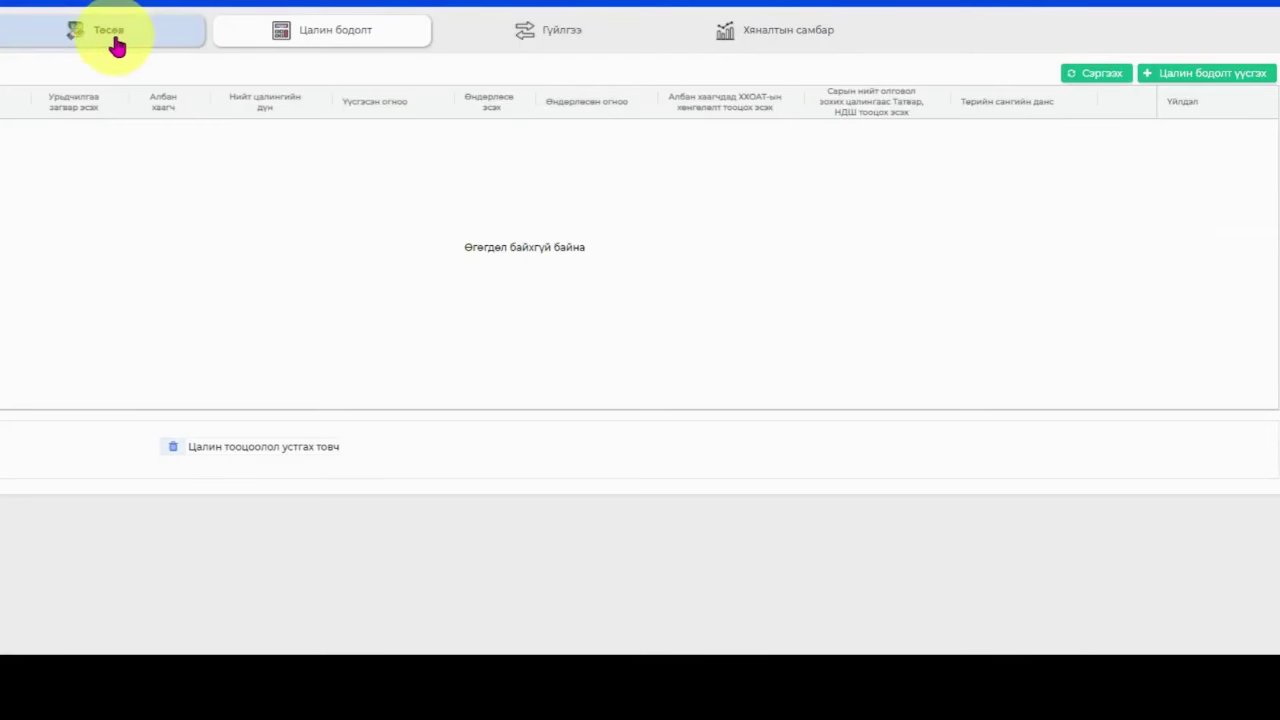
Start a new salary calculation under Цалин бодолт with the template Сарын эхний хагасын цалин (дүнгээр олгох).
left_click(355, 47)
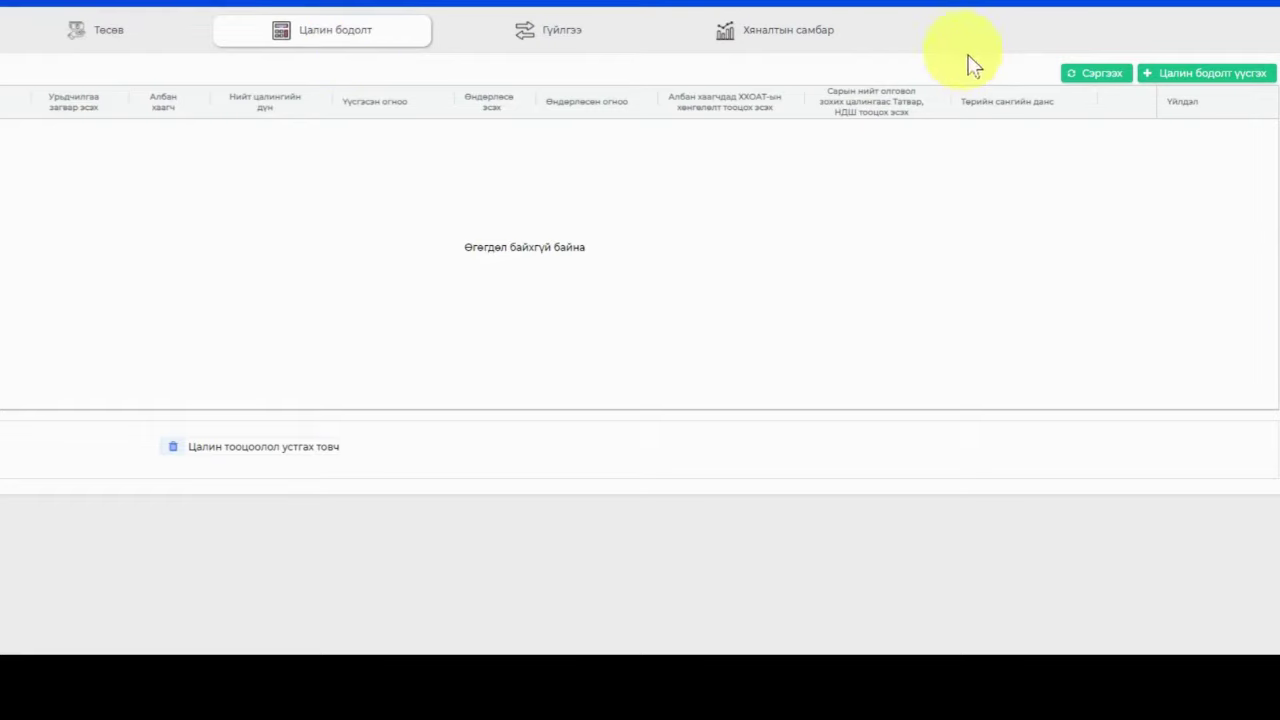
left_click(1222, 76)
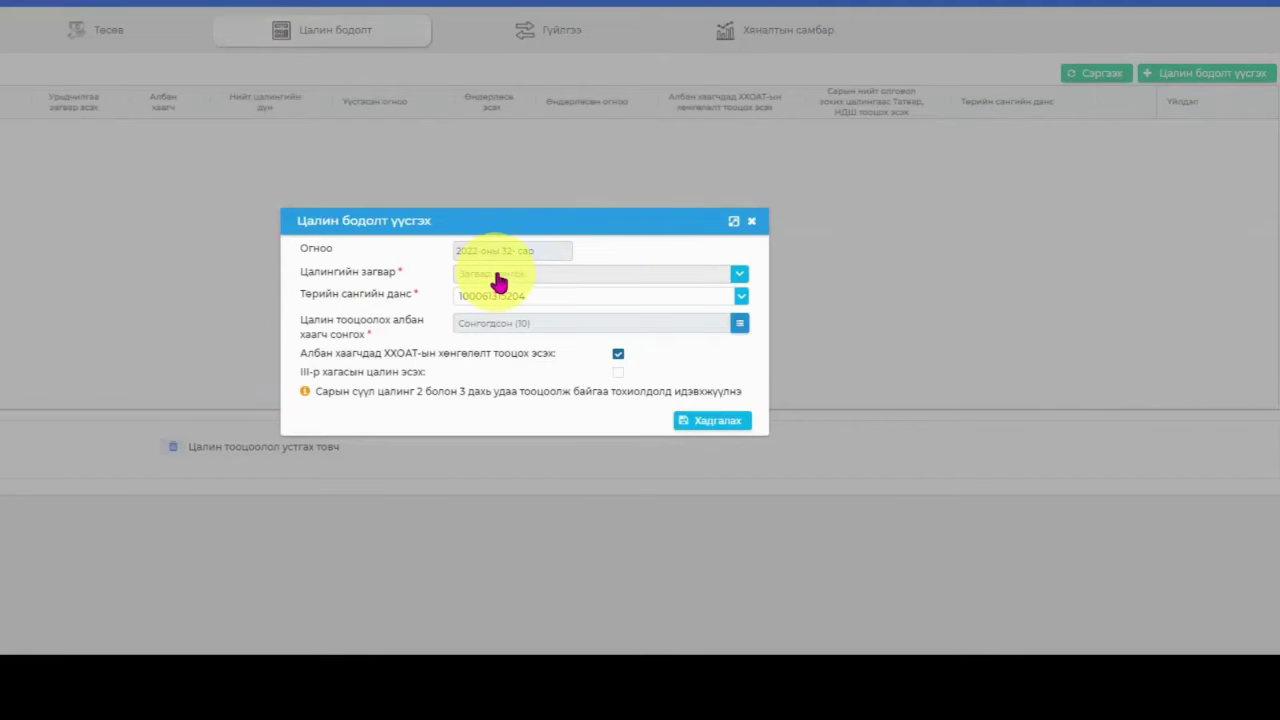
left_click(500, 278)
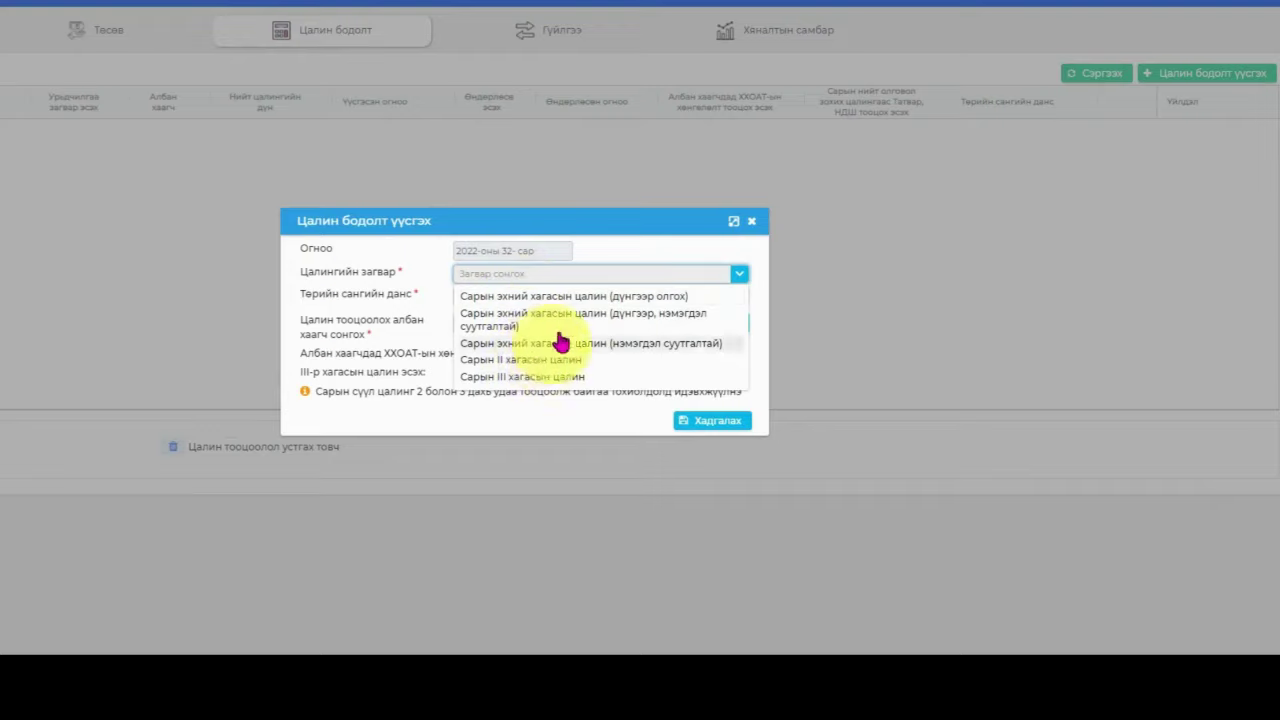
left_click(560, 300)
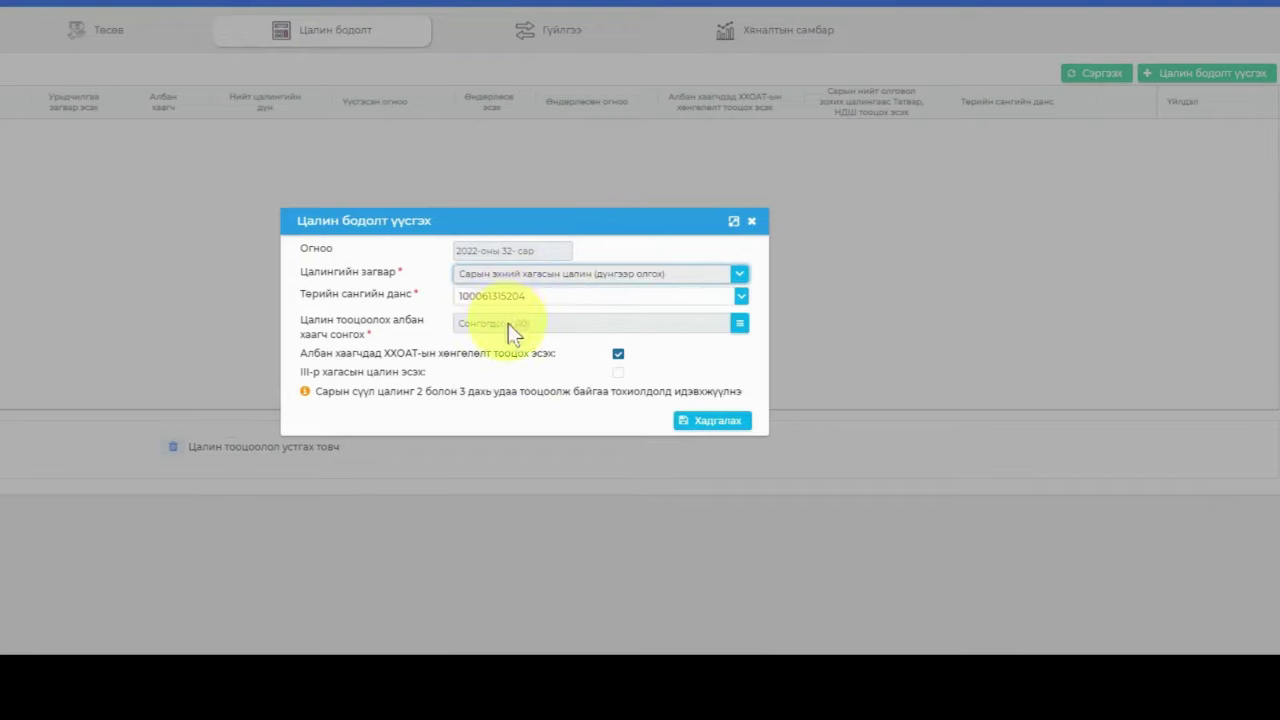
Try the second treasury account and the Бүх option for Төрийн сангийн данс, and reselect the first listed account.
left_click_drag(296, 292, 389, 303)
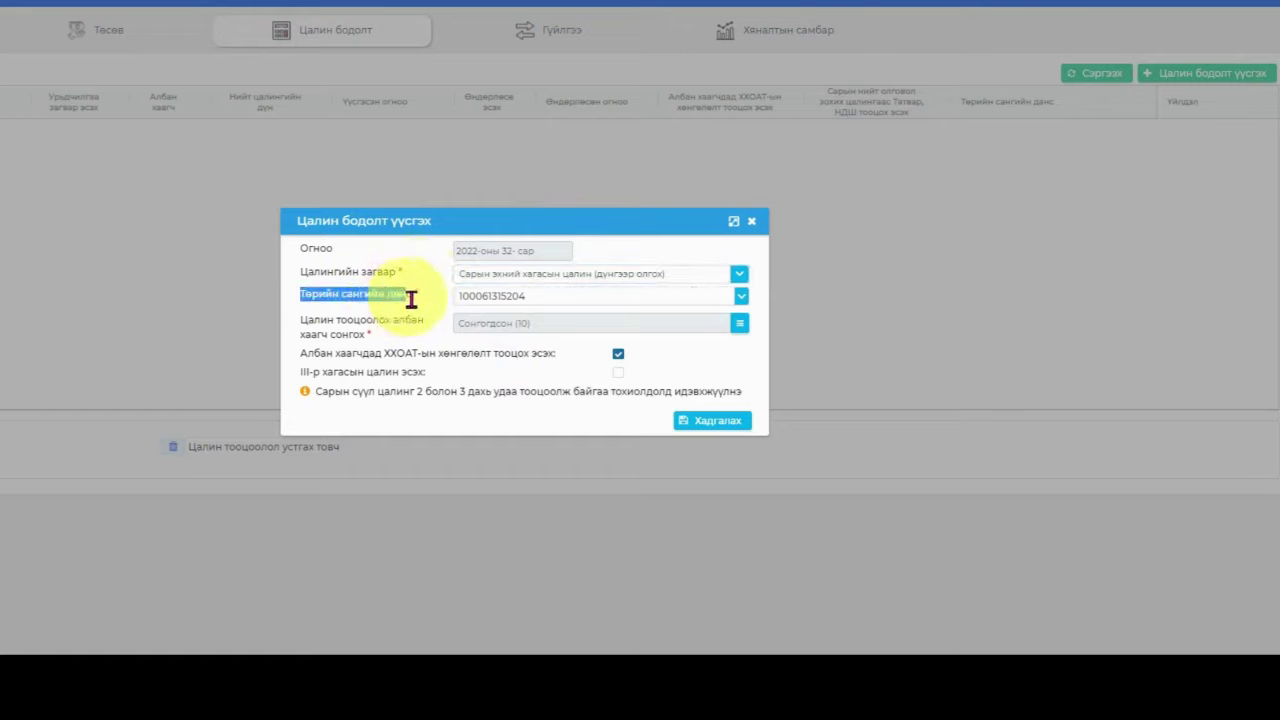
left_click(480, 300)
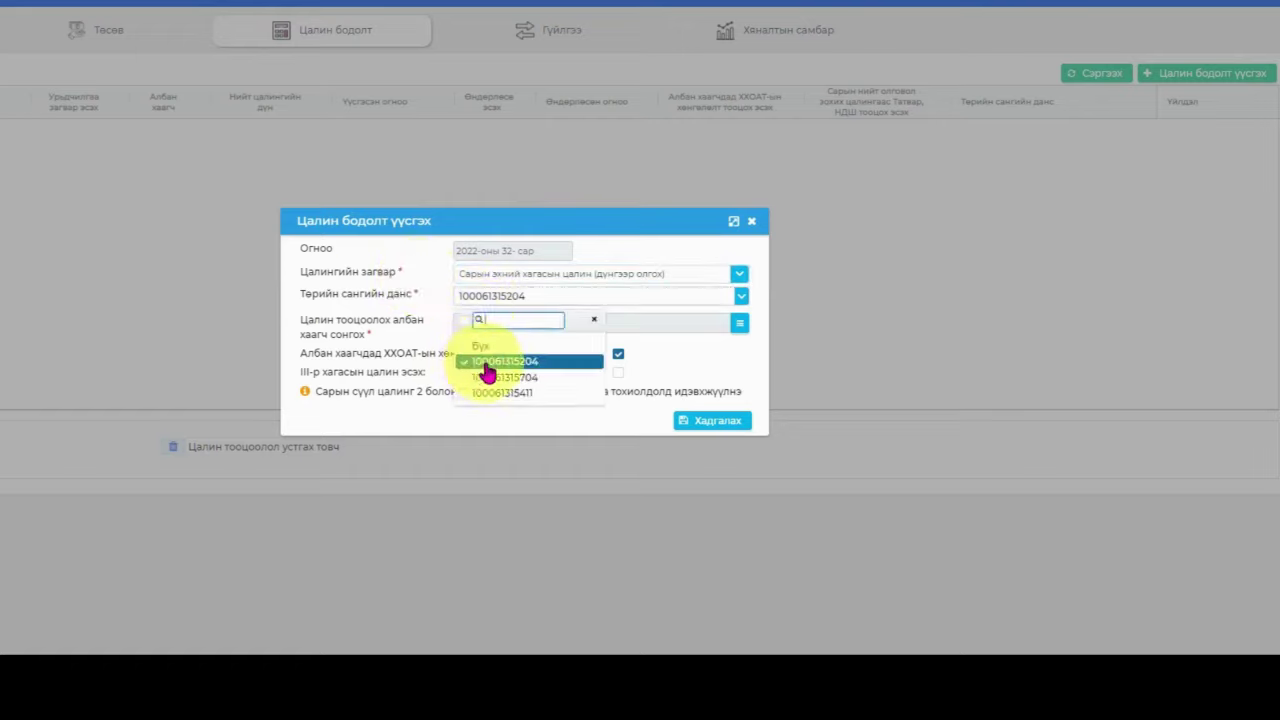
left_click(486, 364)
left_click(477, 364)
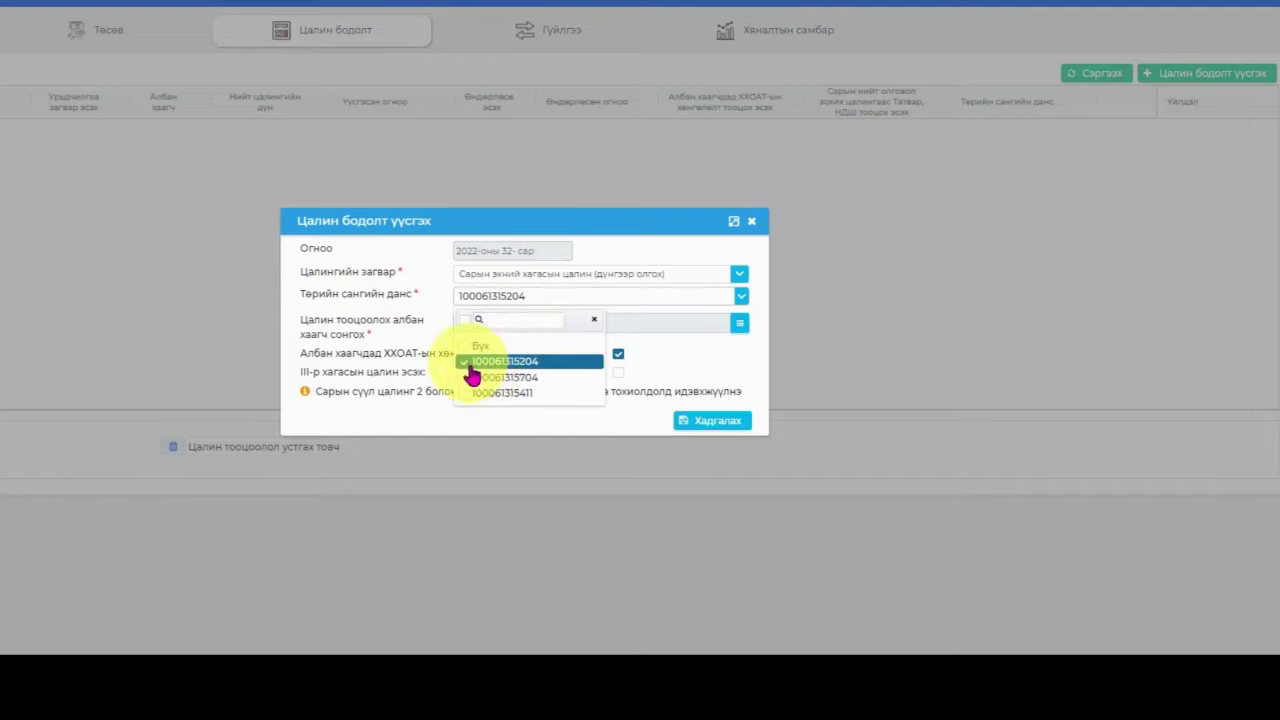
left_click(468, 366)
left_click(468, 380)
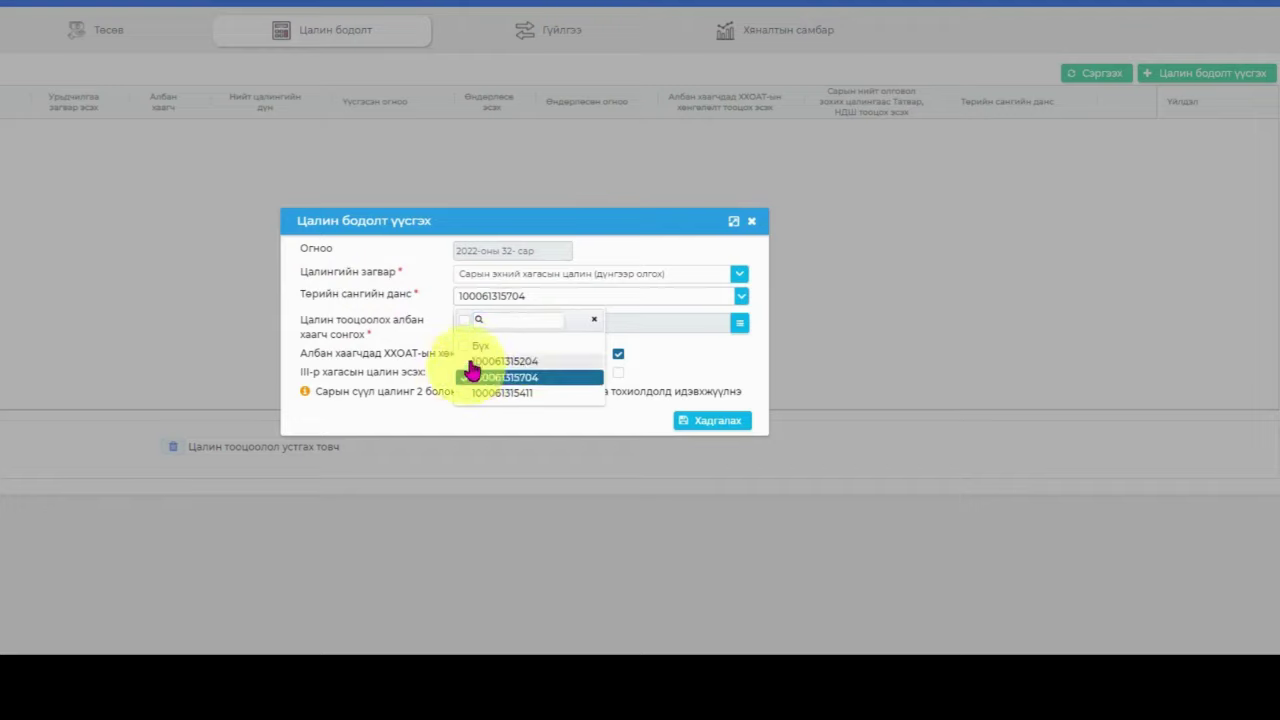
left_click(474, 347)
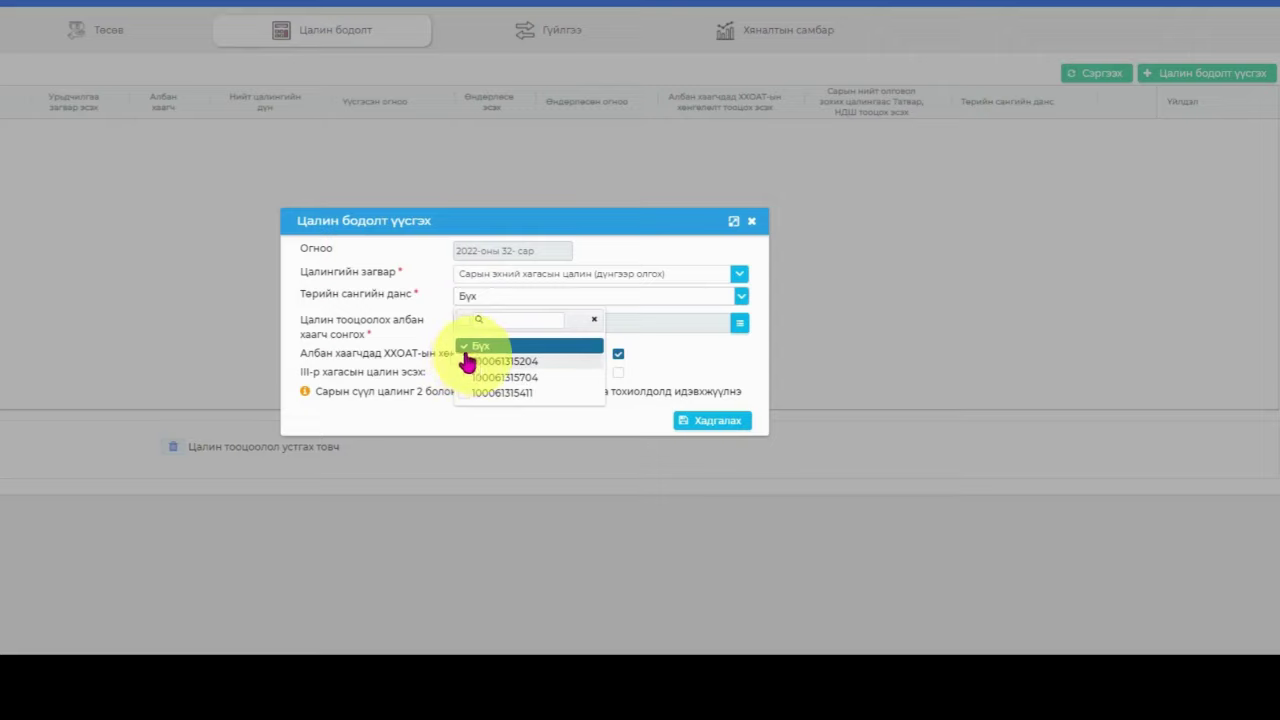
left_click(472, 362)
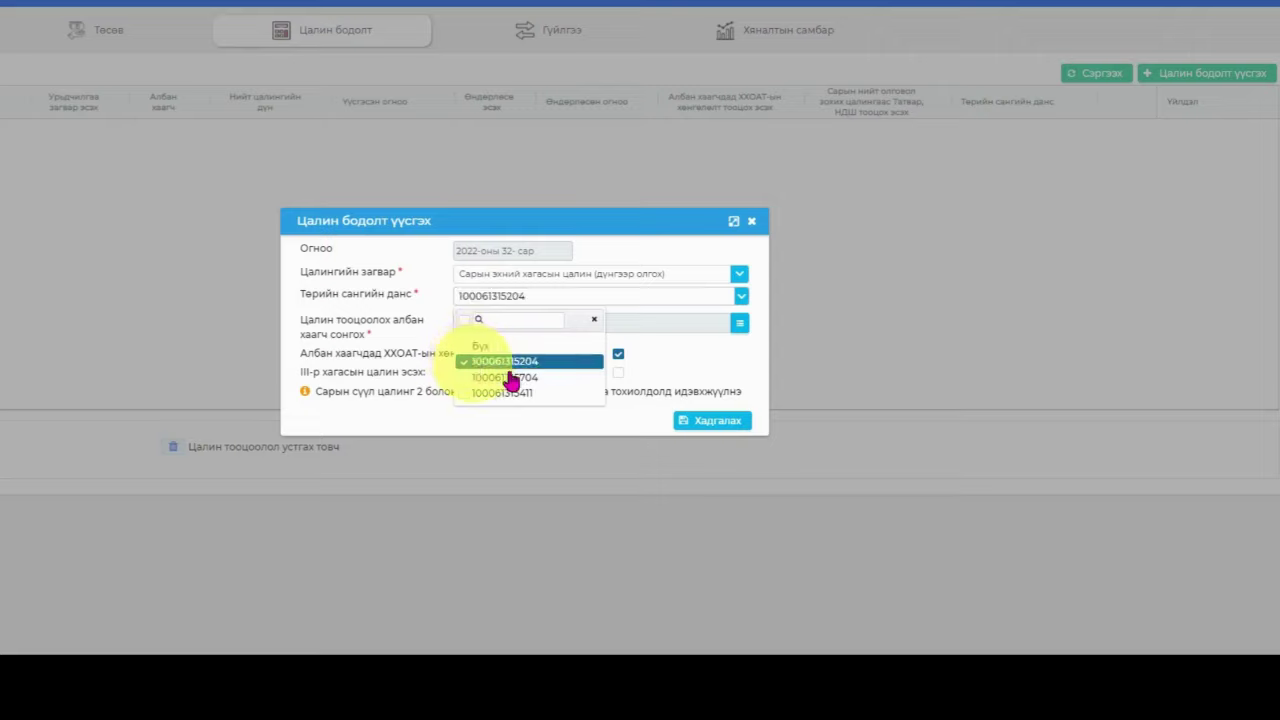
left_click(660, 355)
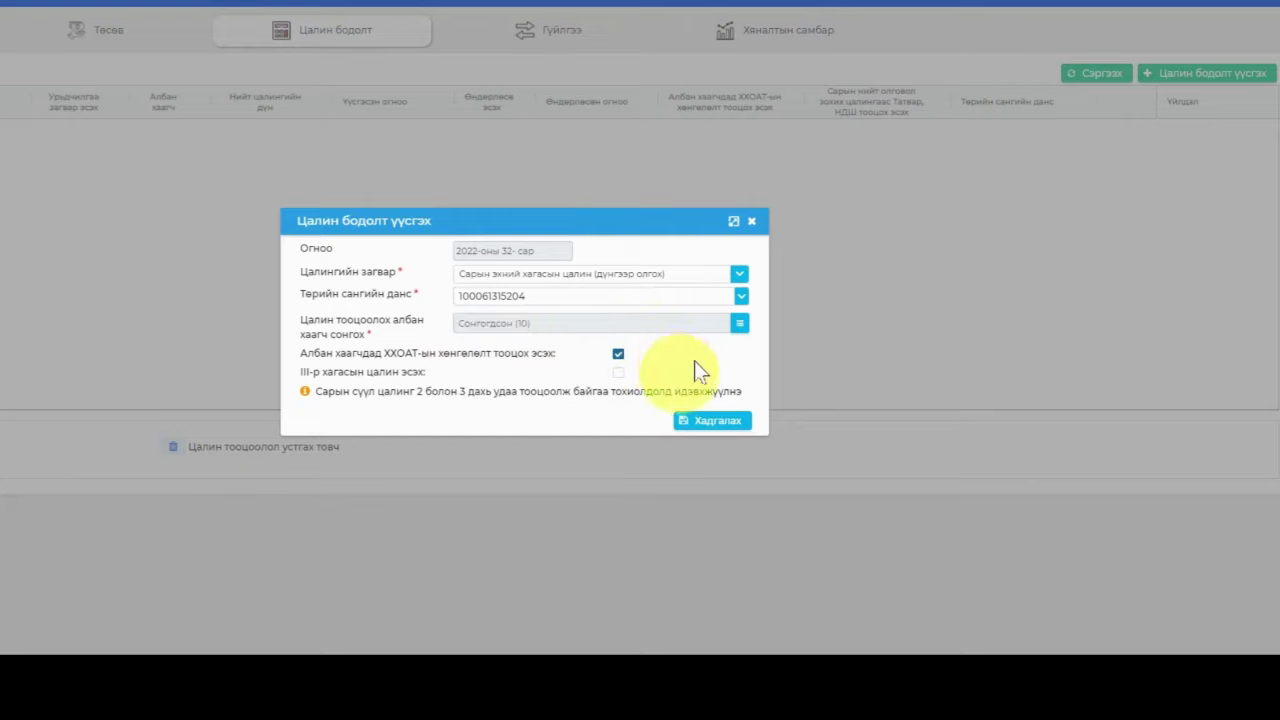
left_click(489, 306)
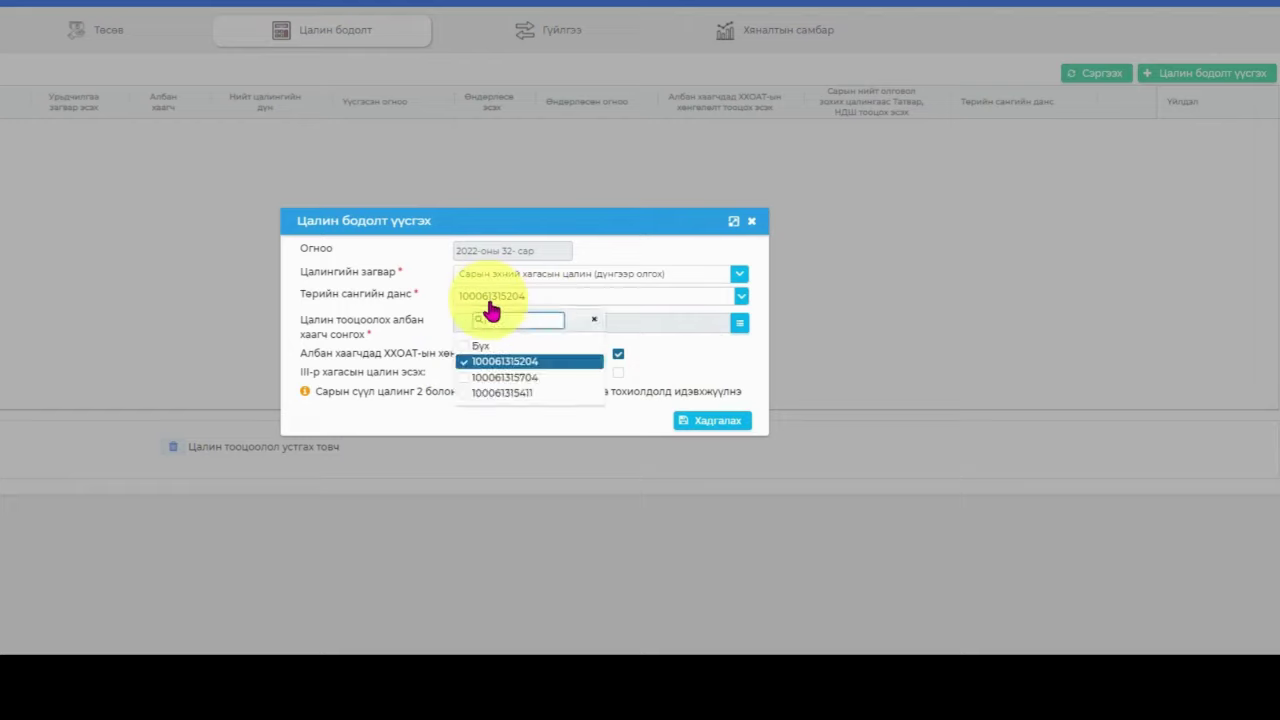
left_click(688, 390)
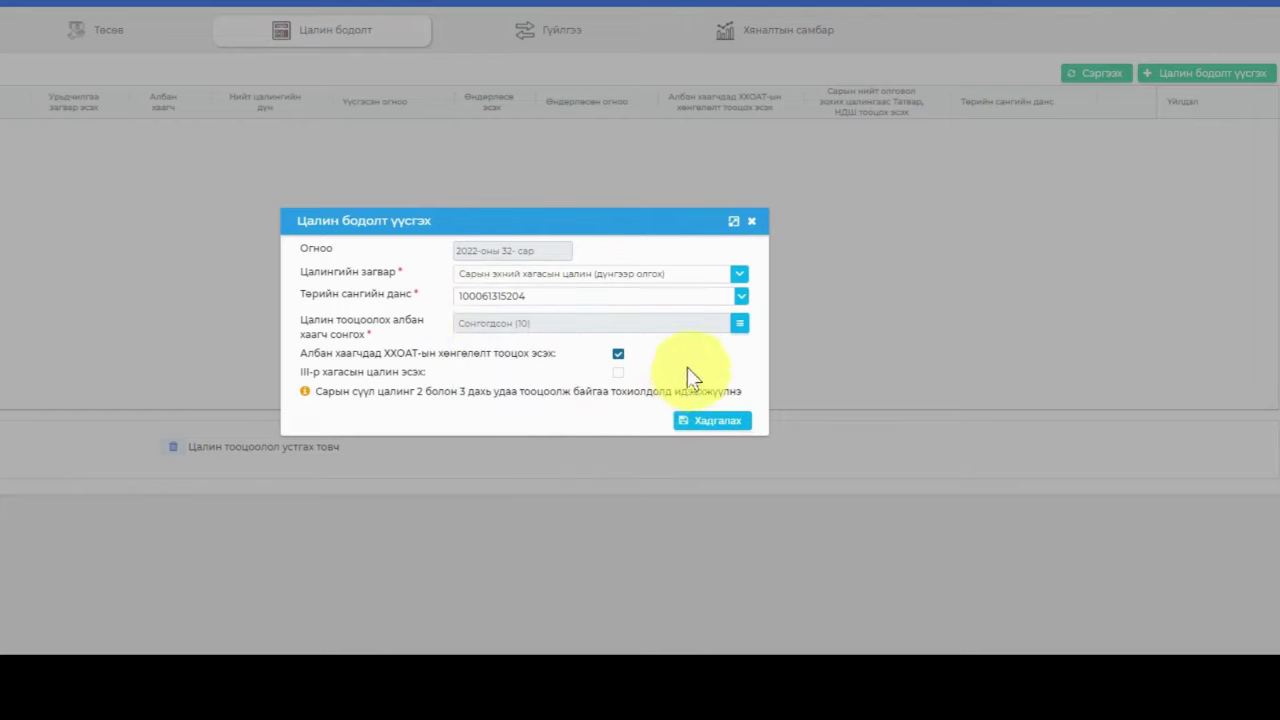
Choose only the first two employees of the 4-р цэцэрлэг department for the salary calculation.
left_click_drag(302, 320, 729, 327)
left_click(739, 327)
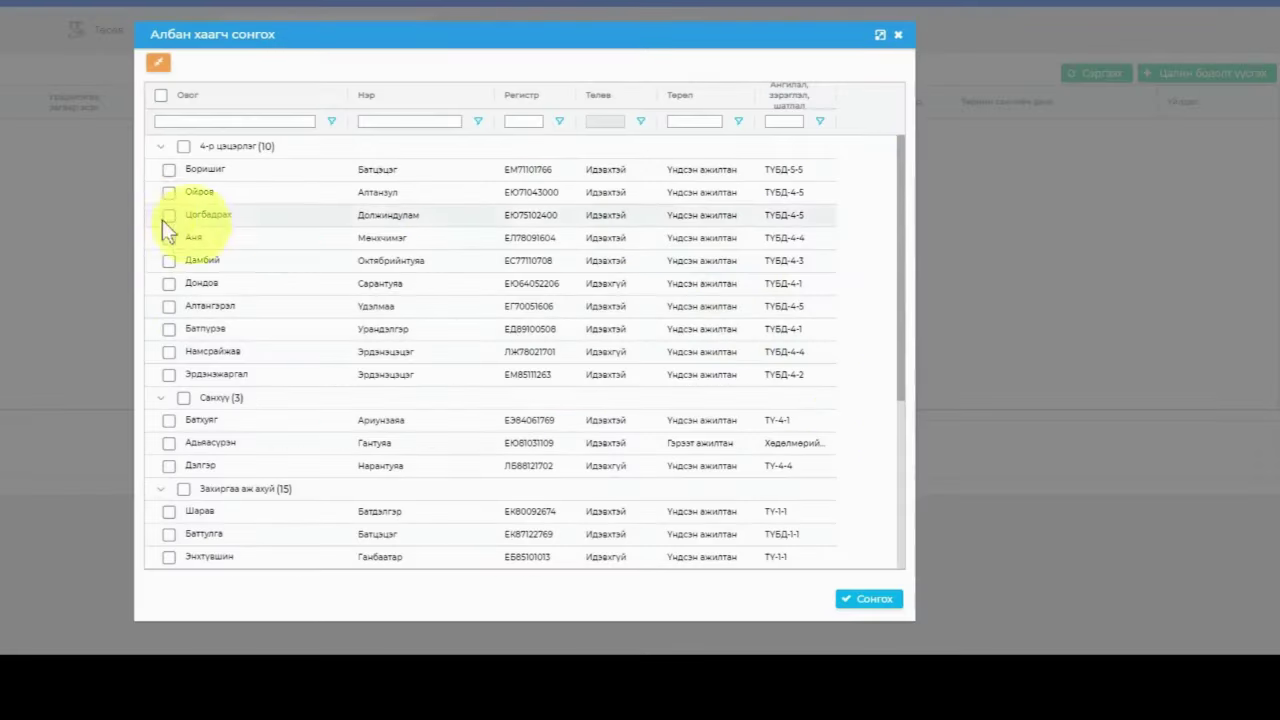
left_click(166, 97)
left_click(166, 97)
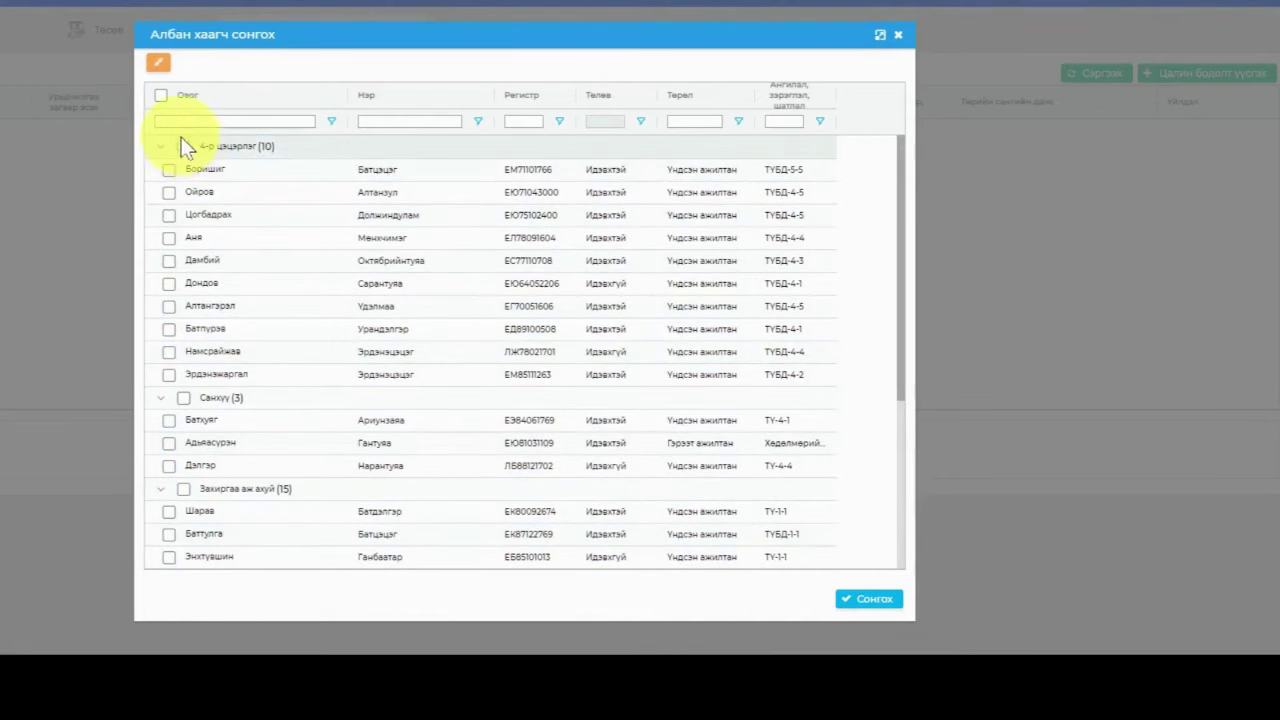
left_click(179, 142)
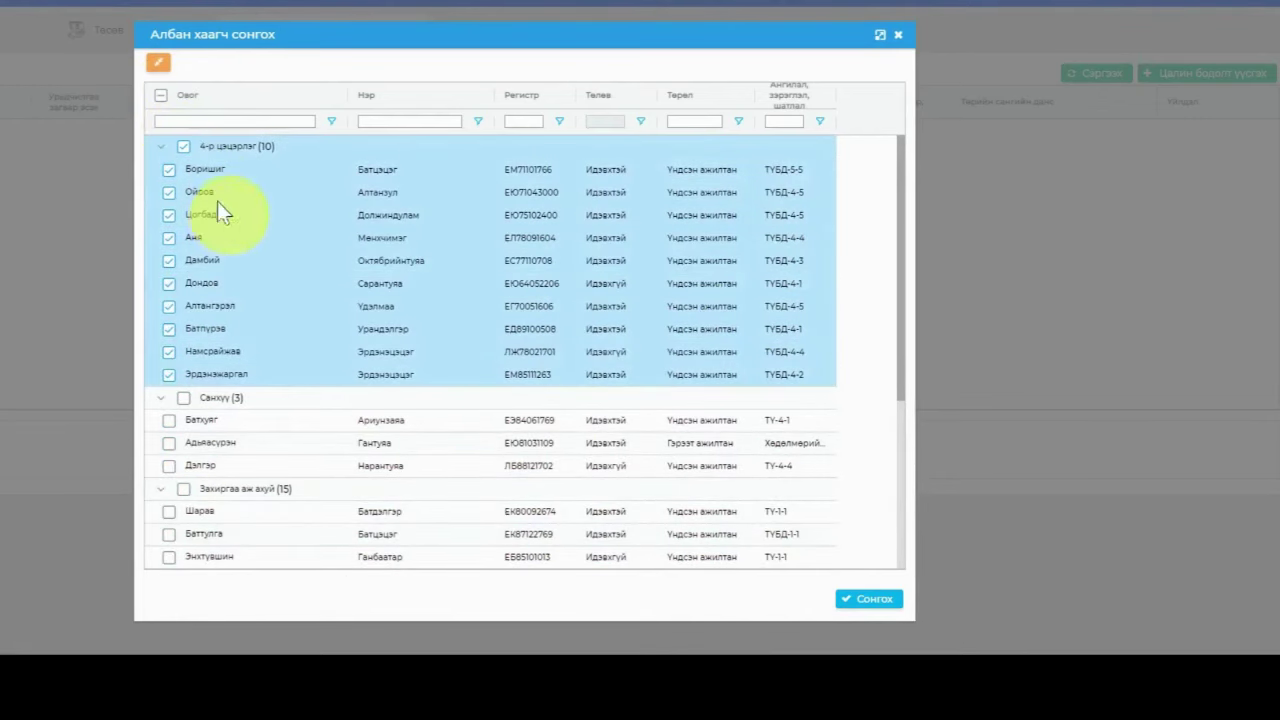
left_click(184, 146)
left_click(169, 170)
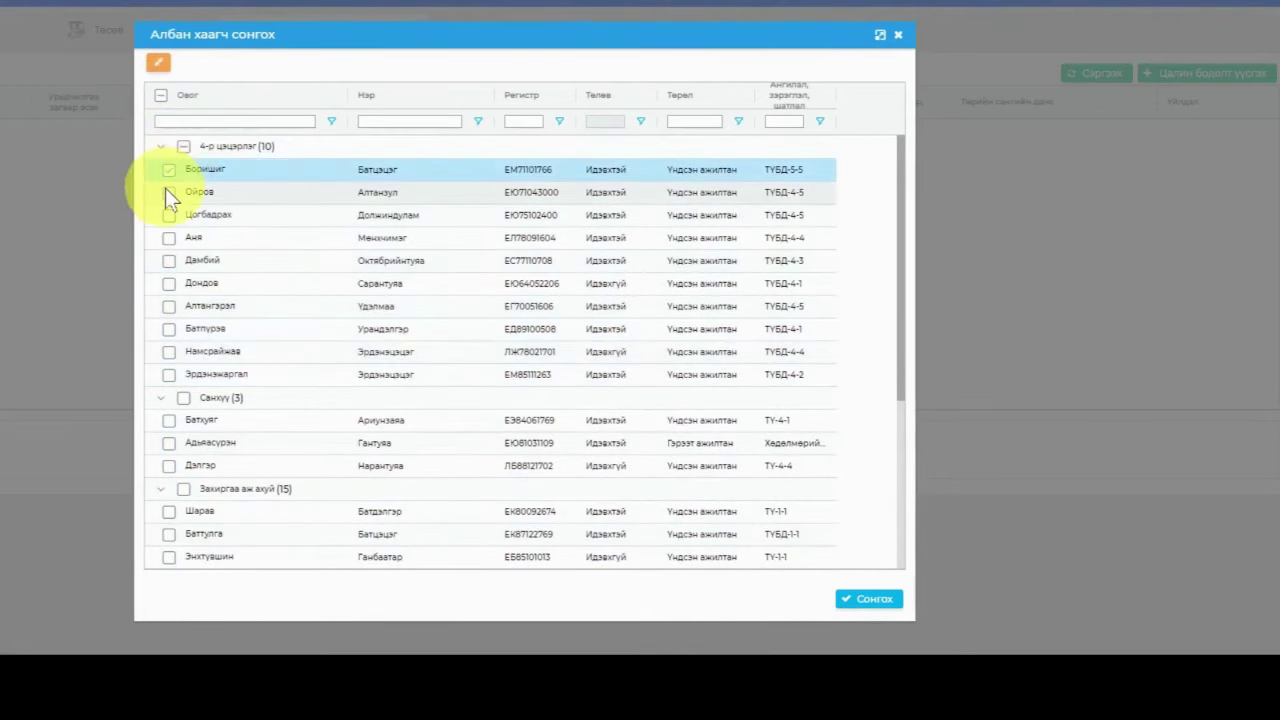
left_click(168, 192)
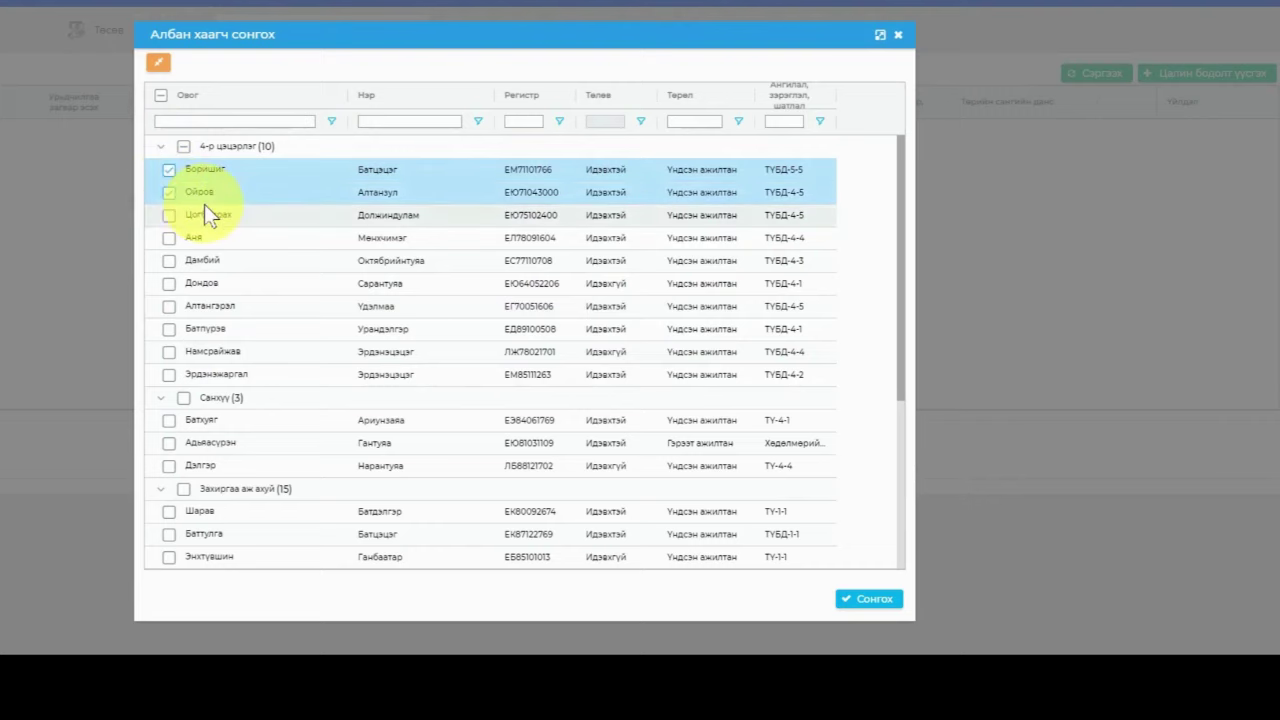
scroll(246, 274, "down", 3)
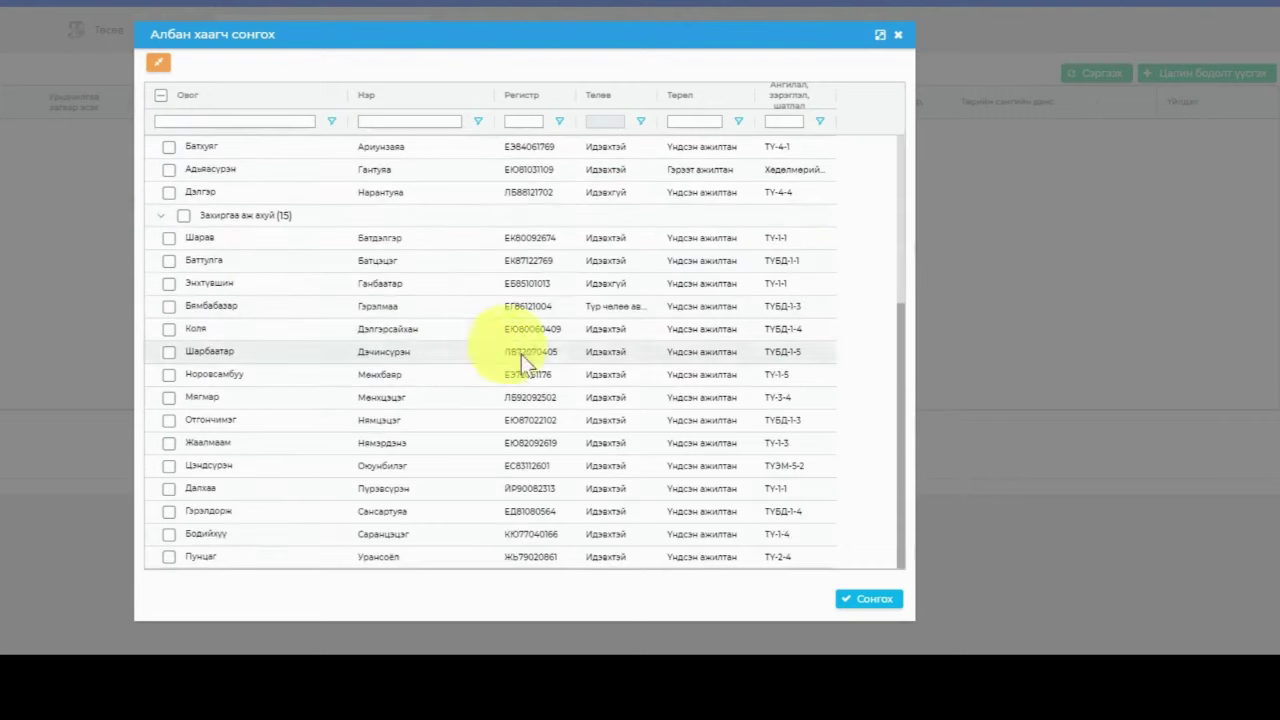
left_click(872, 598)
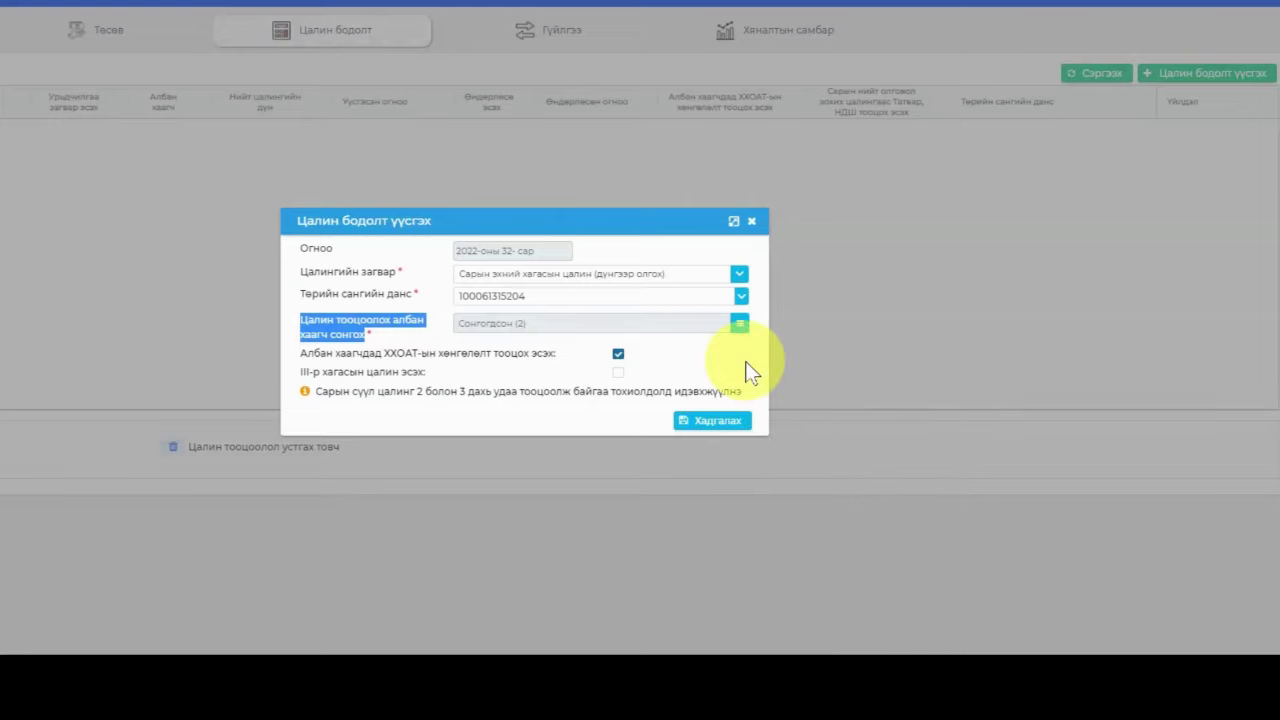
left_click(380, 334)
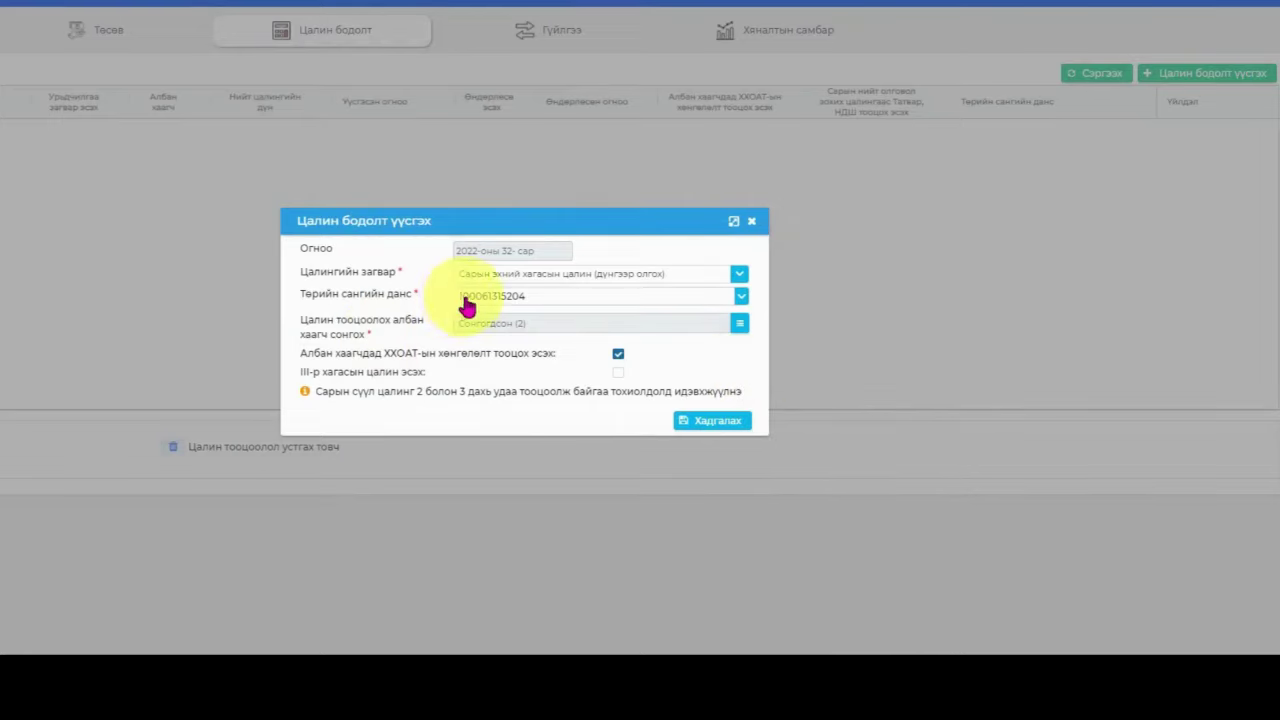
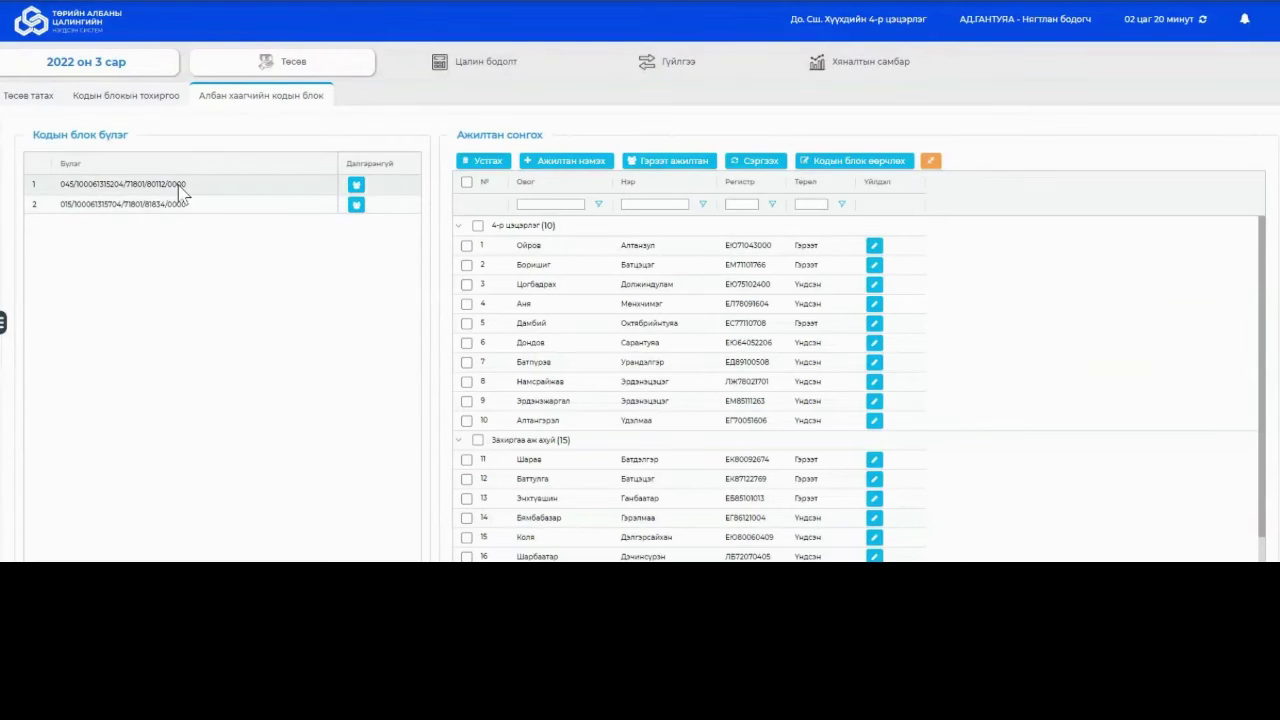
Compare the employees assigned to the 045 and 015 code block groups under Албан хаагчийн кодын блок.
left_click(180, 187)
left_click(170, 206)
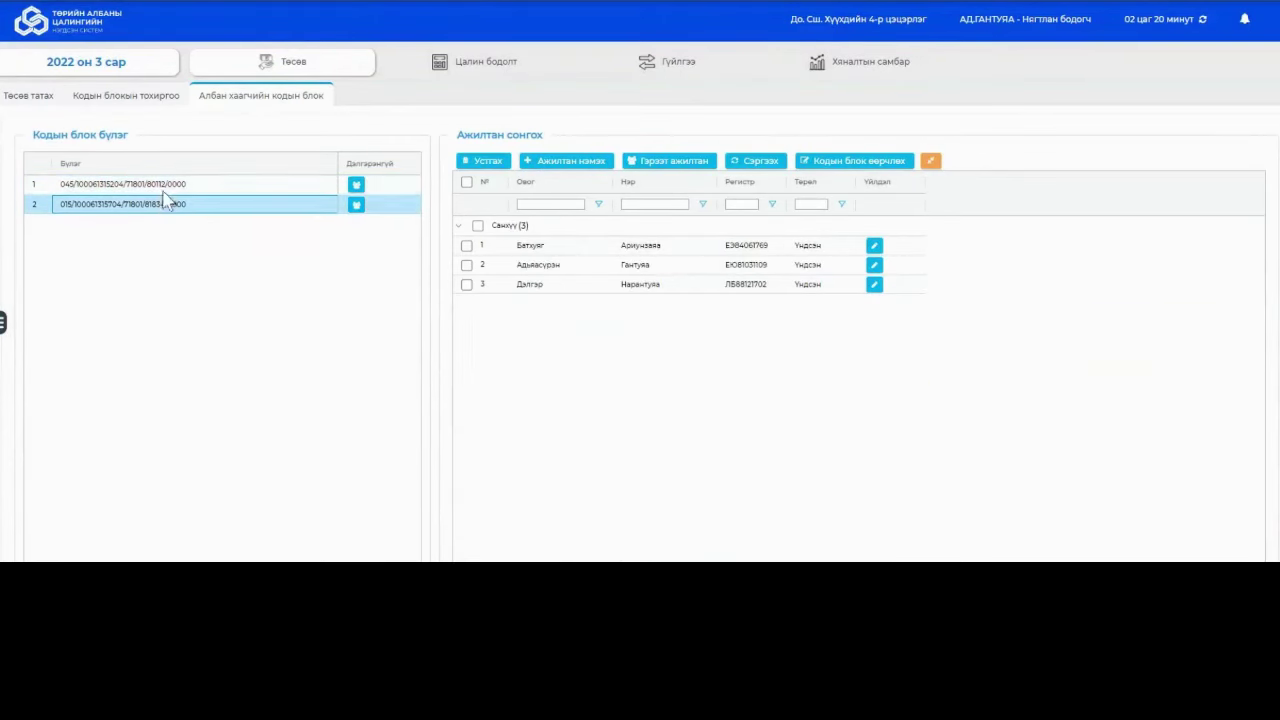
left_click(164, 188)
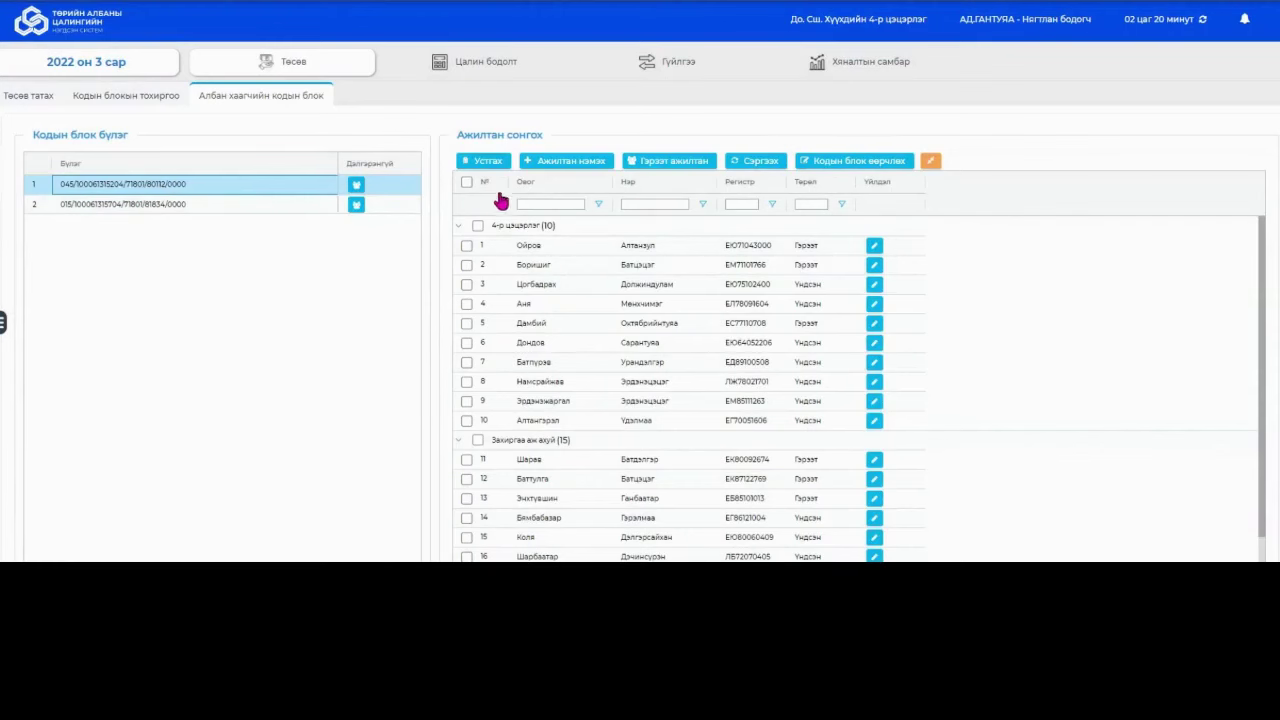
Review the departments in the 045 code block group and the three Санхүү employees in the 015 group, including their names.
left_click(930, 161)
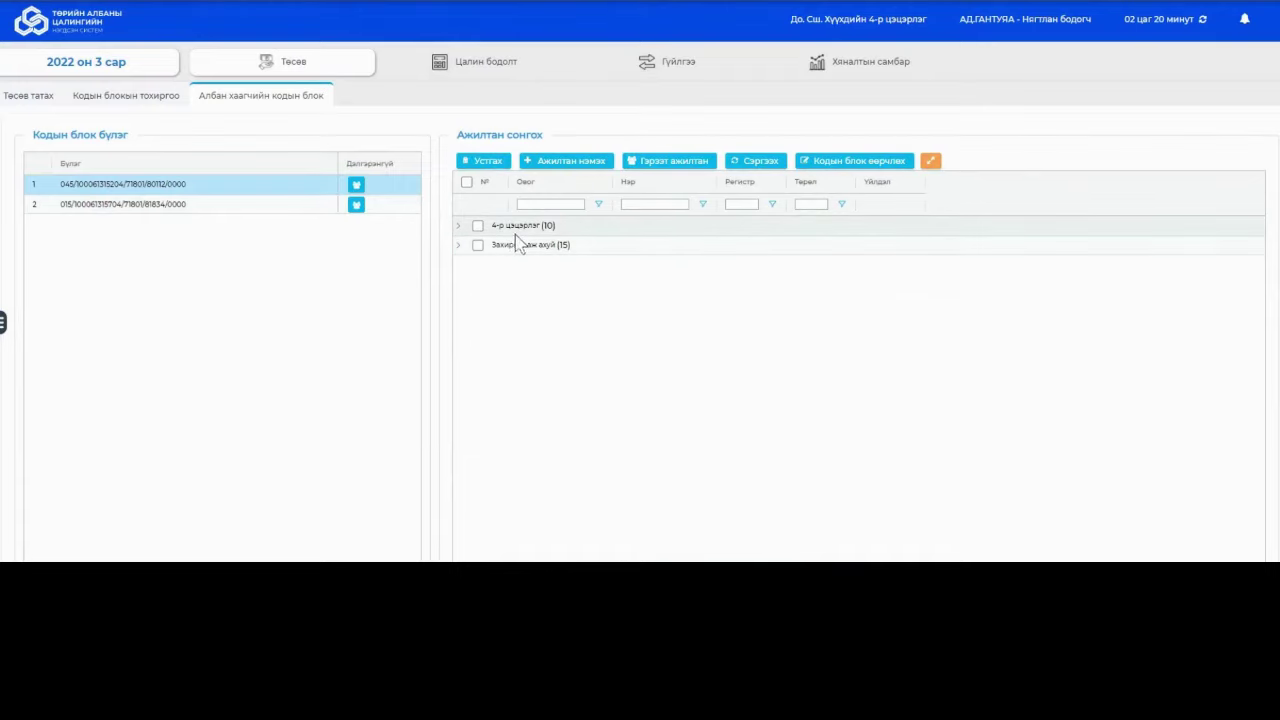
left_click(157, 205)
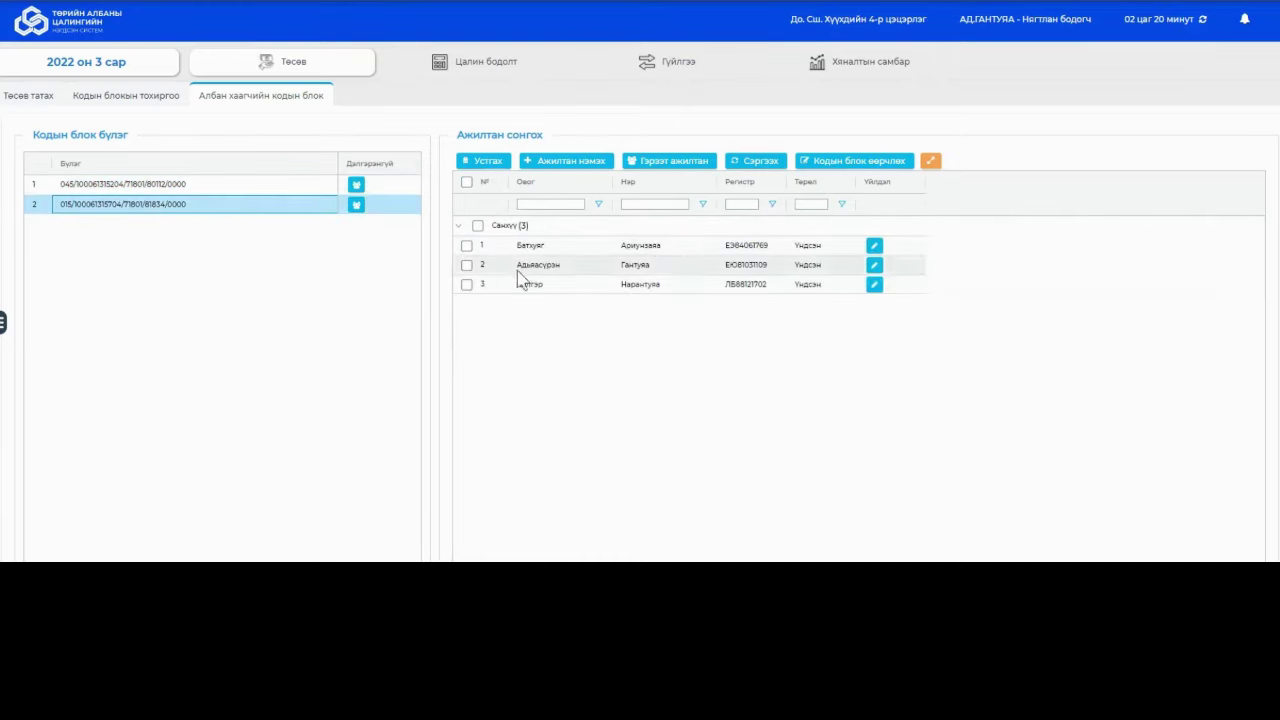
left_click(544, 250)
left_click_drag(545, 255, 531, 289)
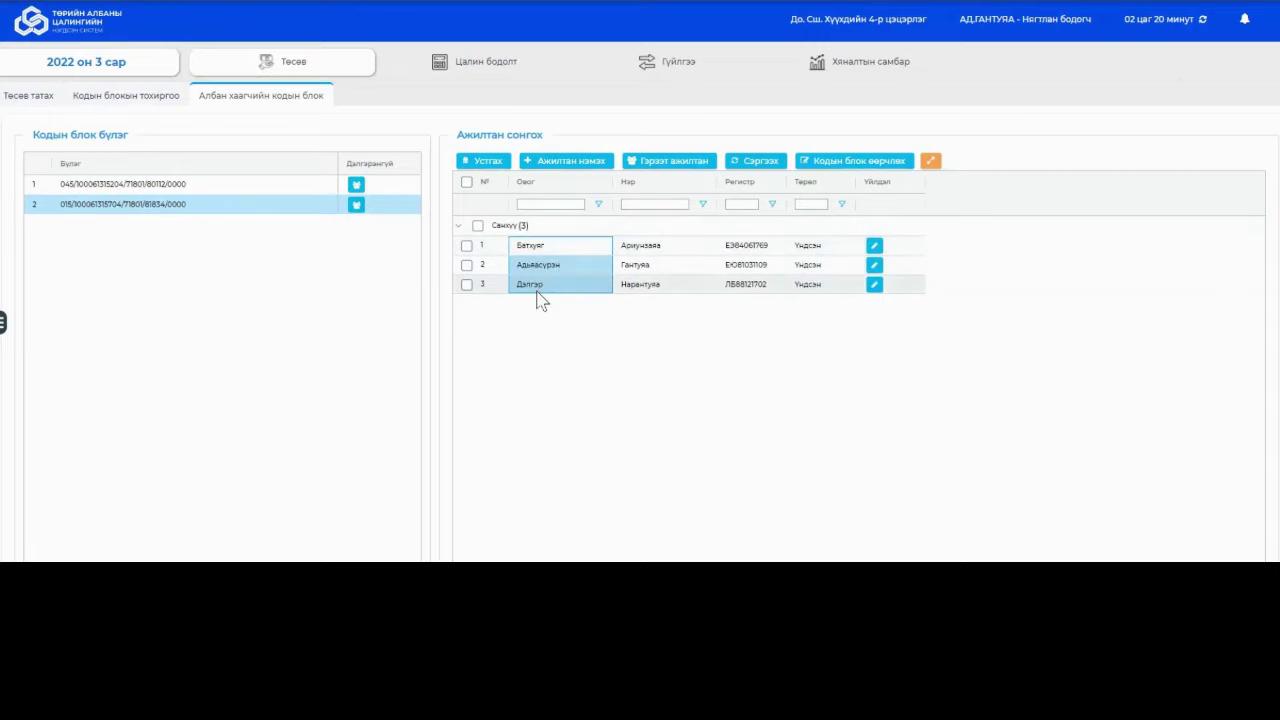
left_click_drag(640, 247, 655, 300)
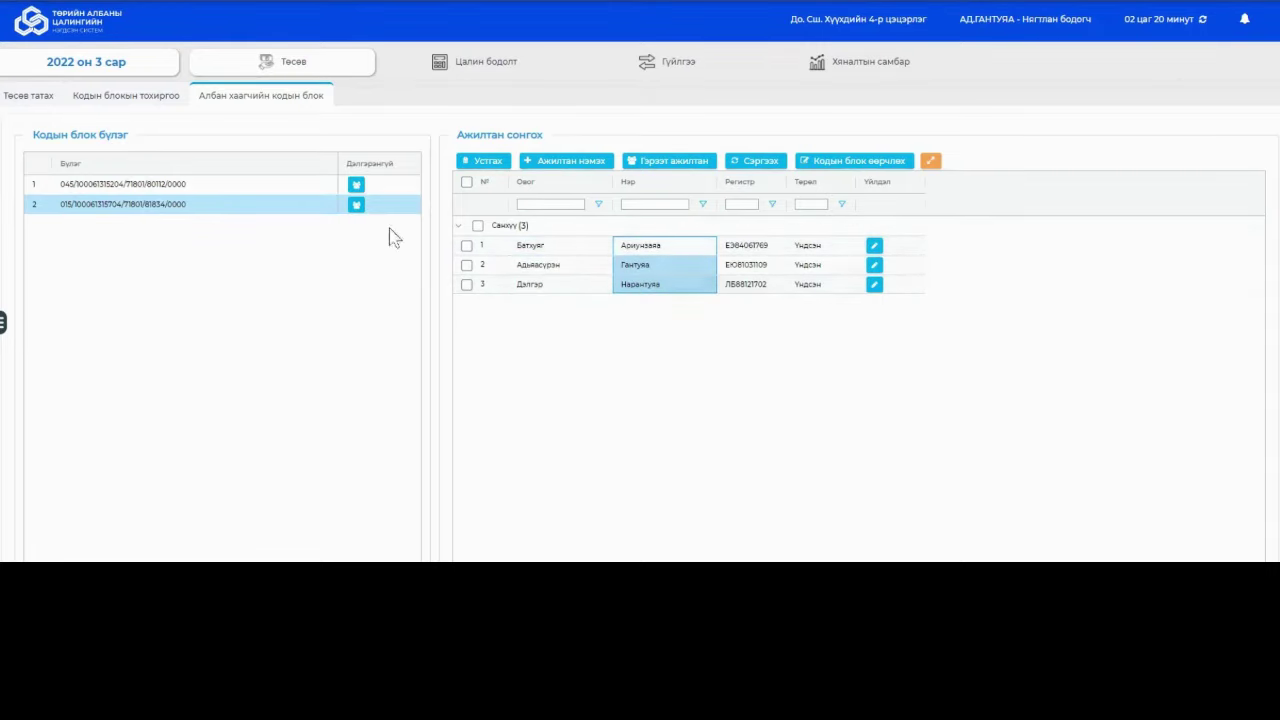
left_click(459, 227)
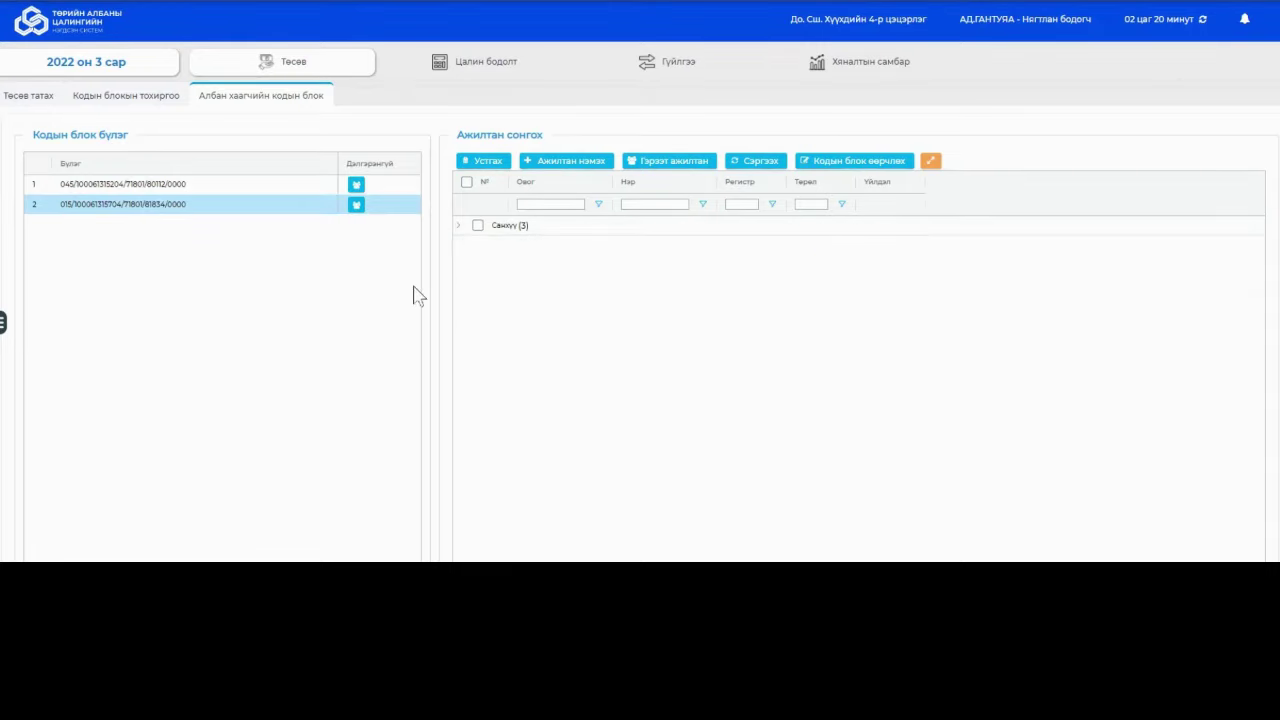
left_click(138, 204)
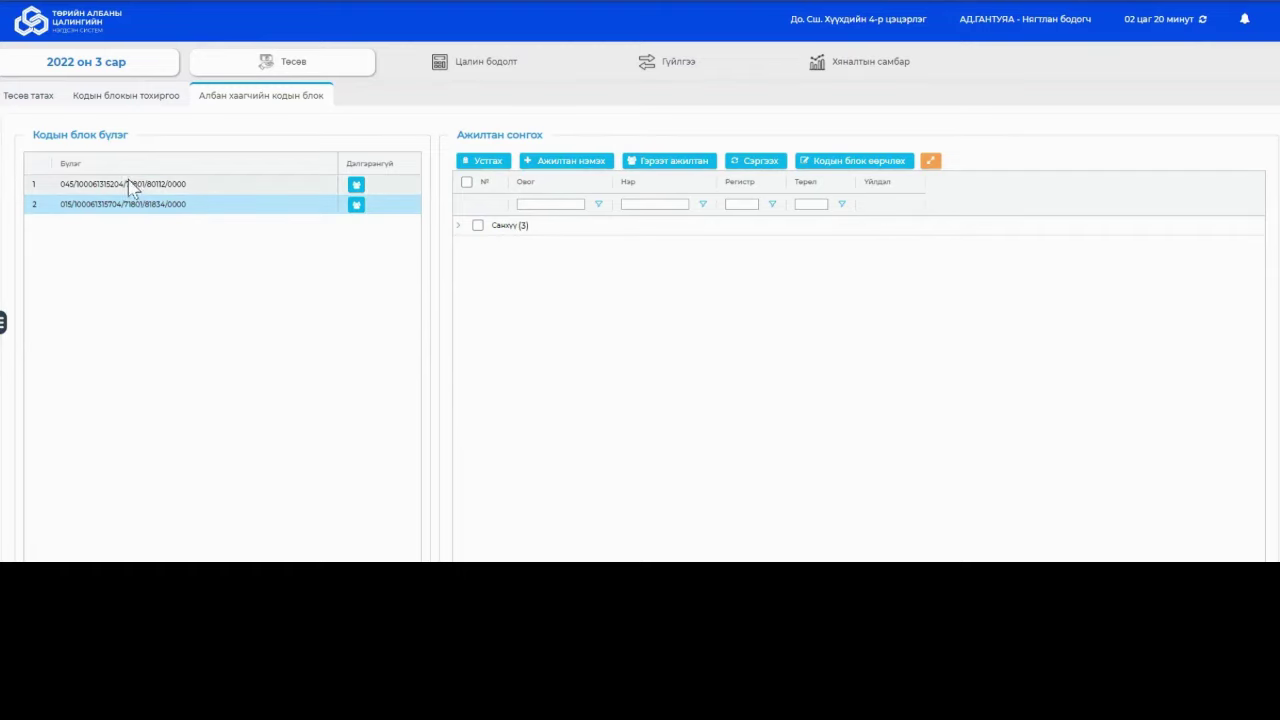
left_click(128, 186)
left_click(143, 206)
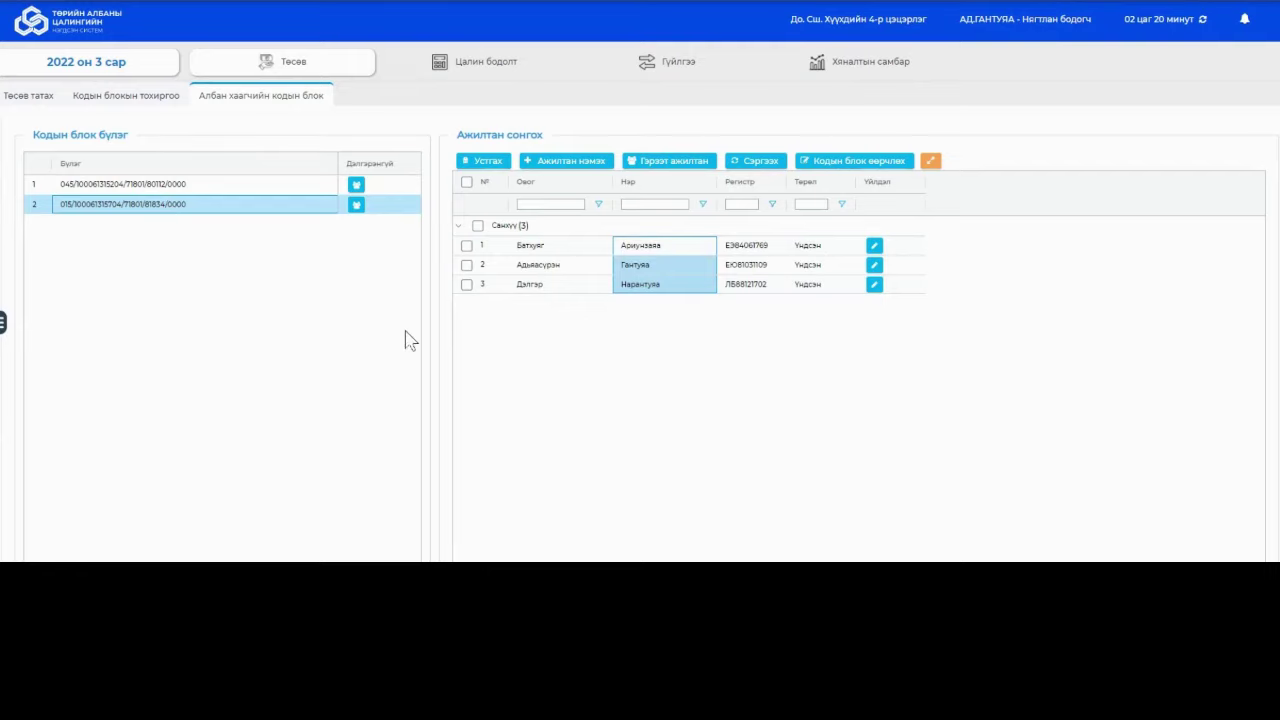
Start a new salary calculation under Цалин бодолт with the template Сарын II хагасын цалин.
left_click(478, 61)
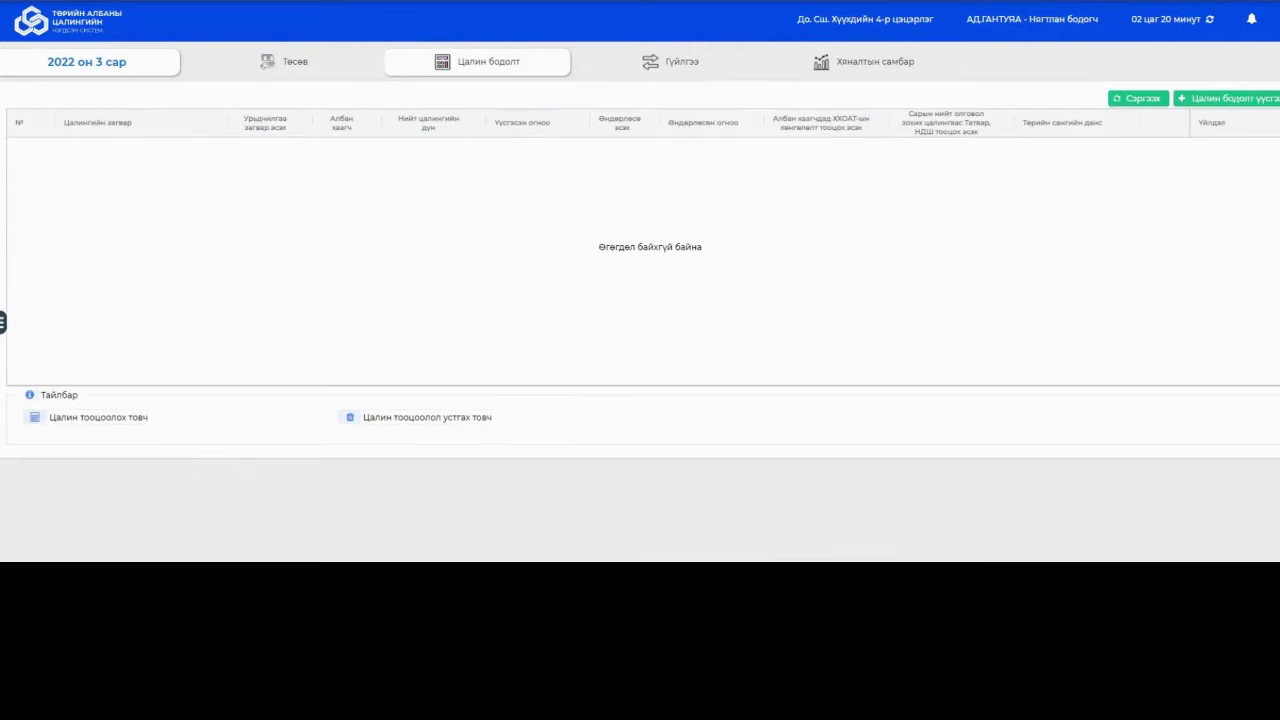
left_click(1205, 102)
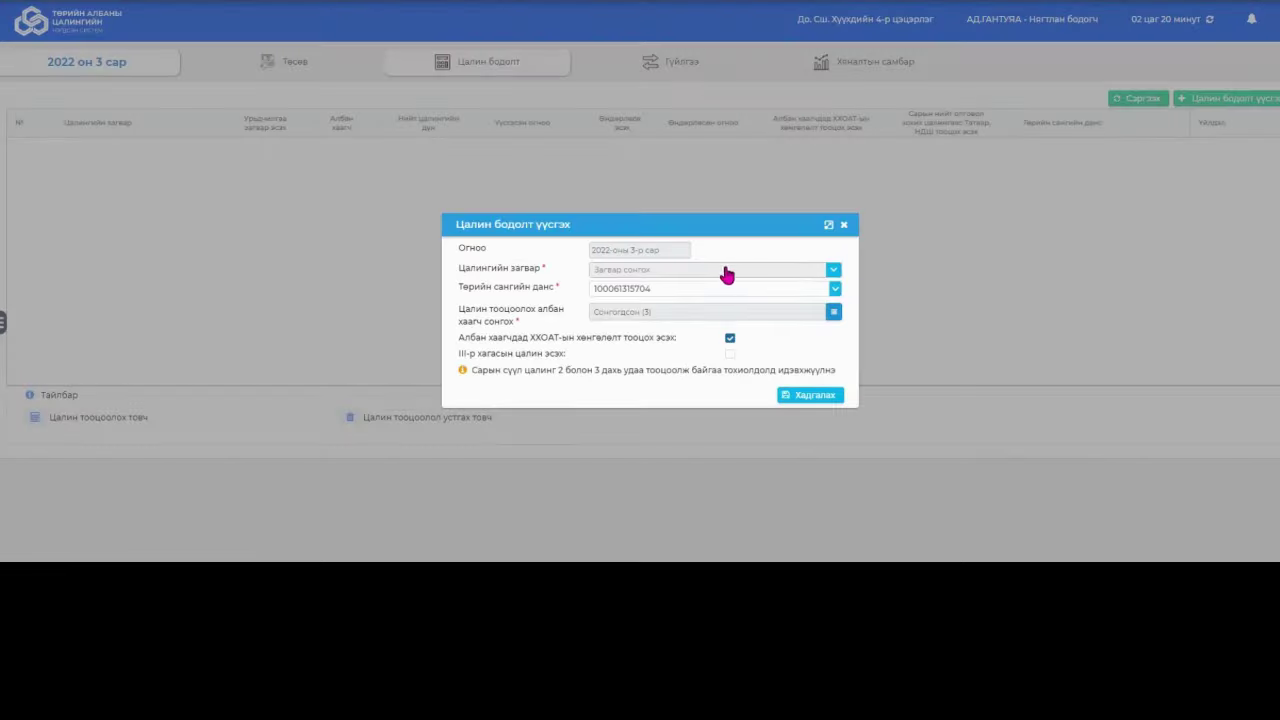
left_click(700, 272)
left_click(634, 342)
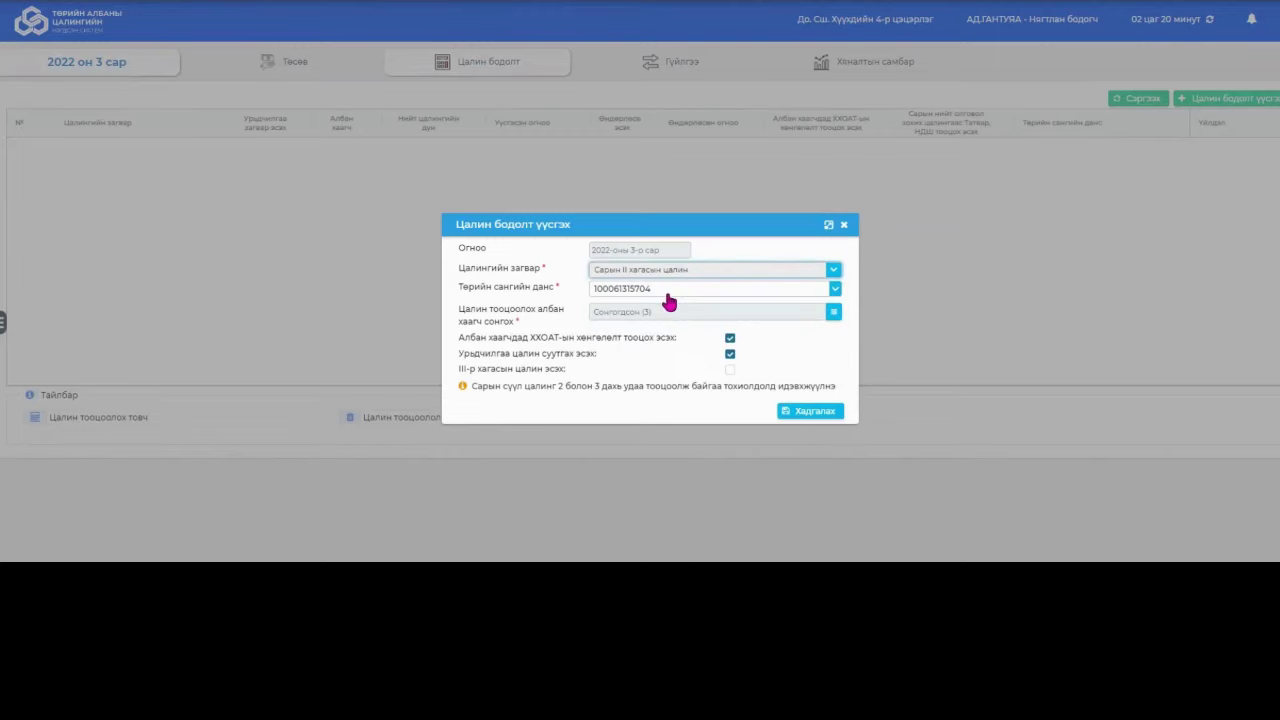
Try the Бүх option for Төрийн сангийн данс with every listed employee selected.
left_click(669, 295)
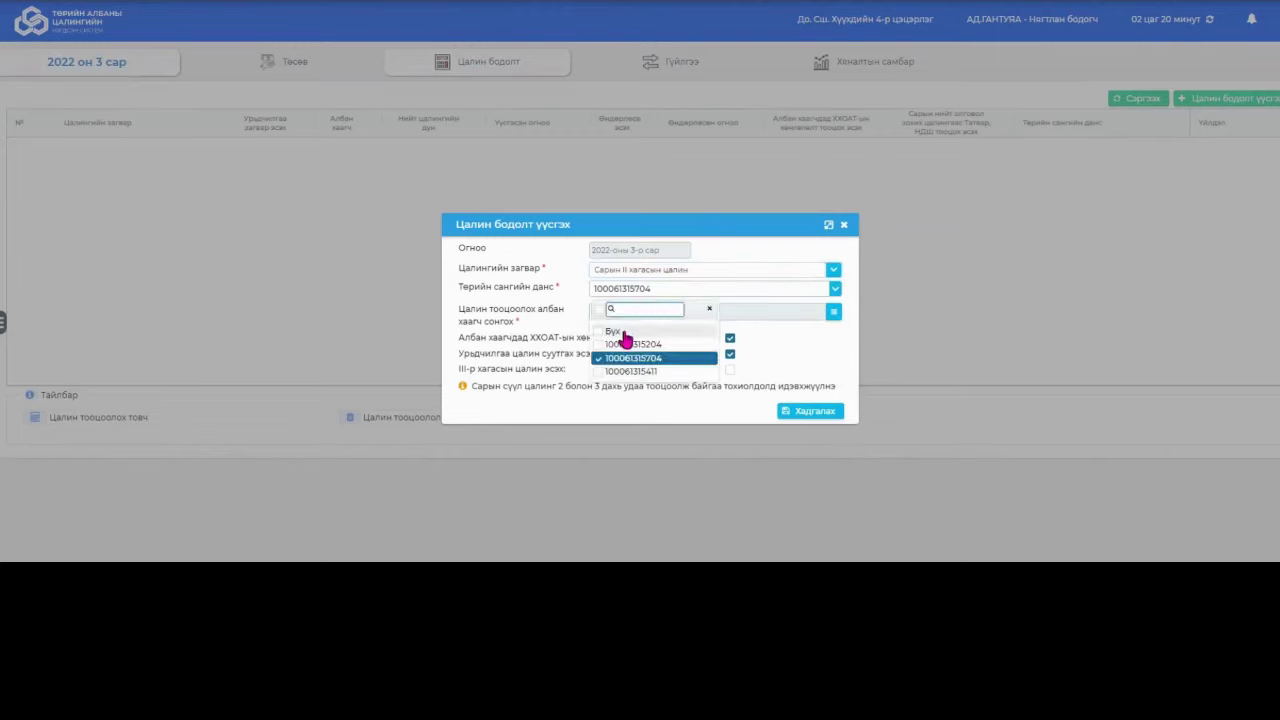
left_click(605, 333)
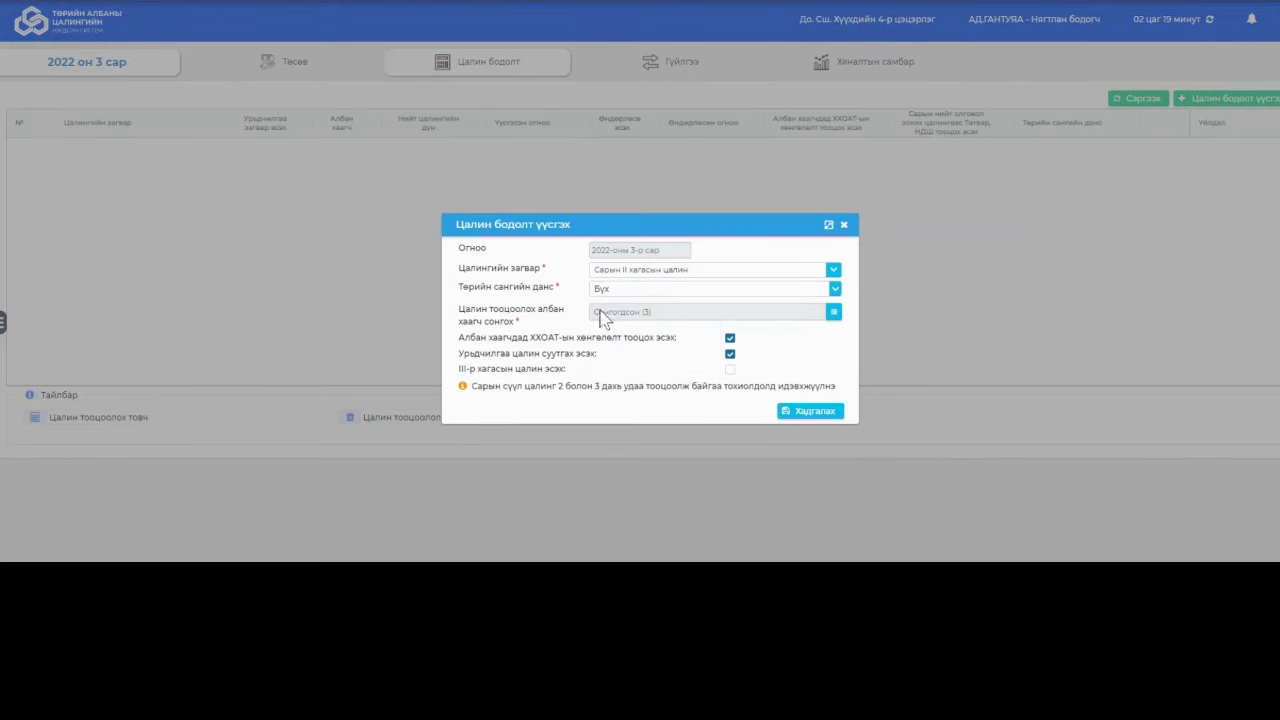
left_click(833, 312)
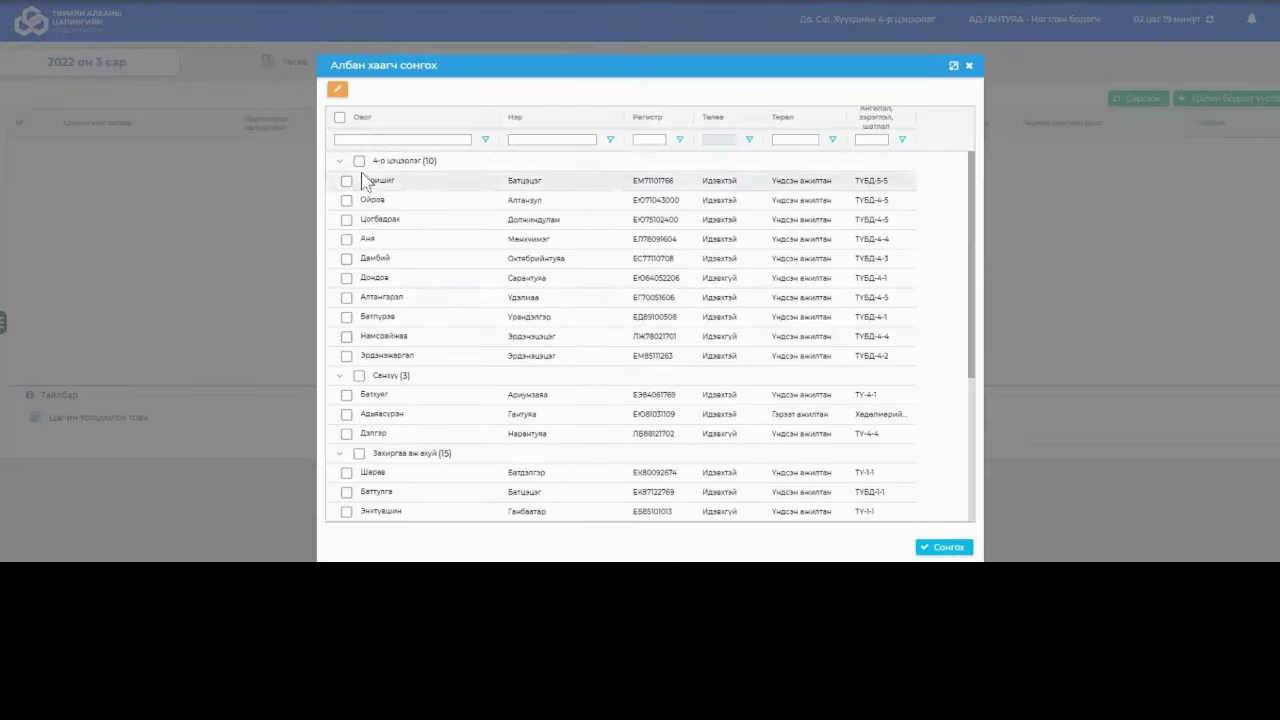
left_click(339, 117)
left_click(925, 547)
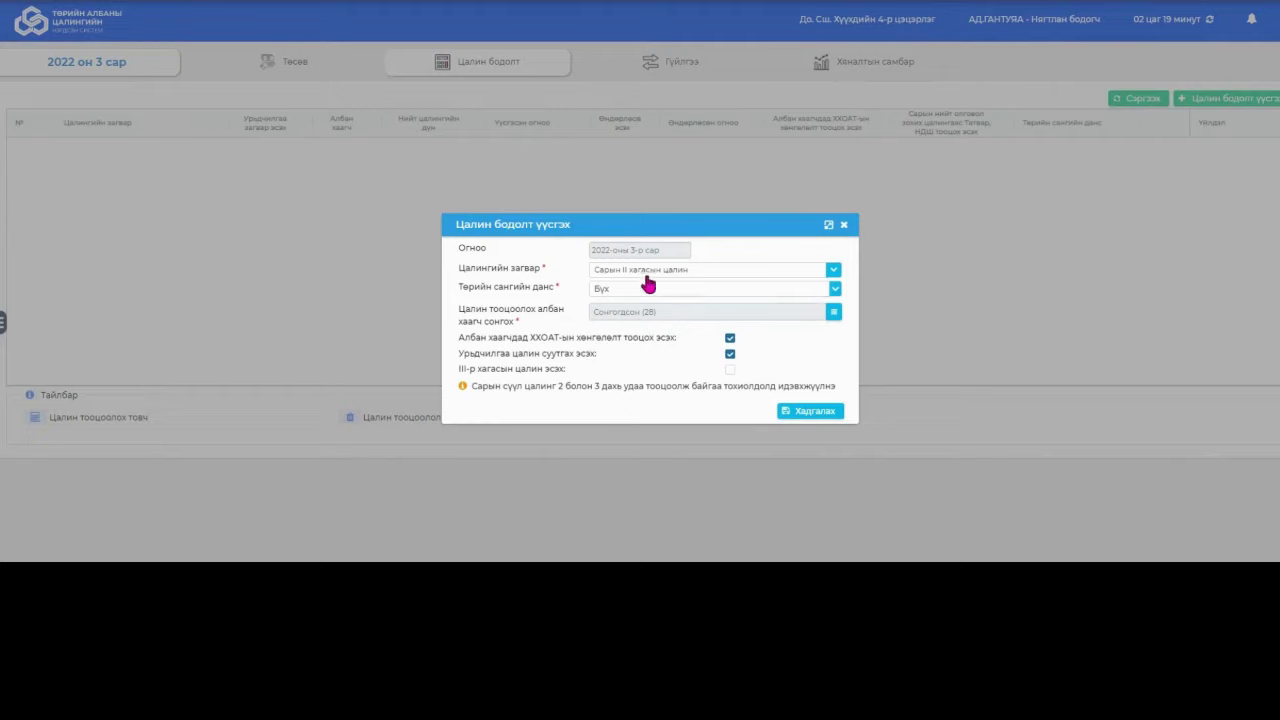
Set Төрийн сангийн данс to only the first listed account, keeping the Сарын II хагасын цалин template.
left_click(647, 273)
left_click(645, 277)
left_click(640, 290)
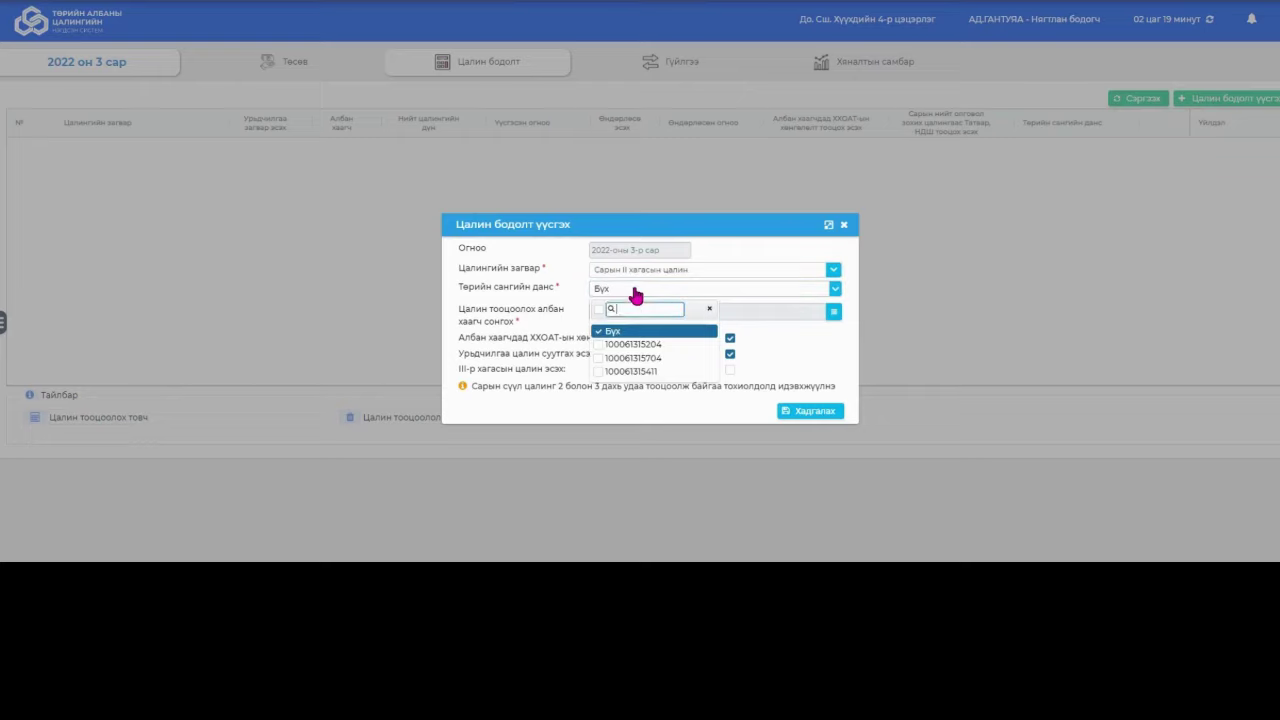
left_click(610, 345)
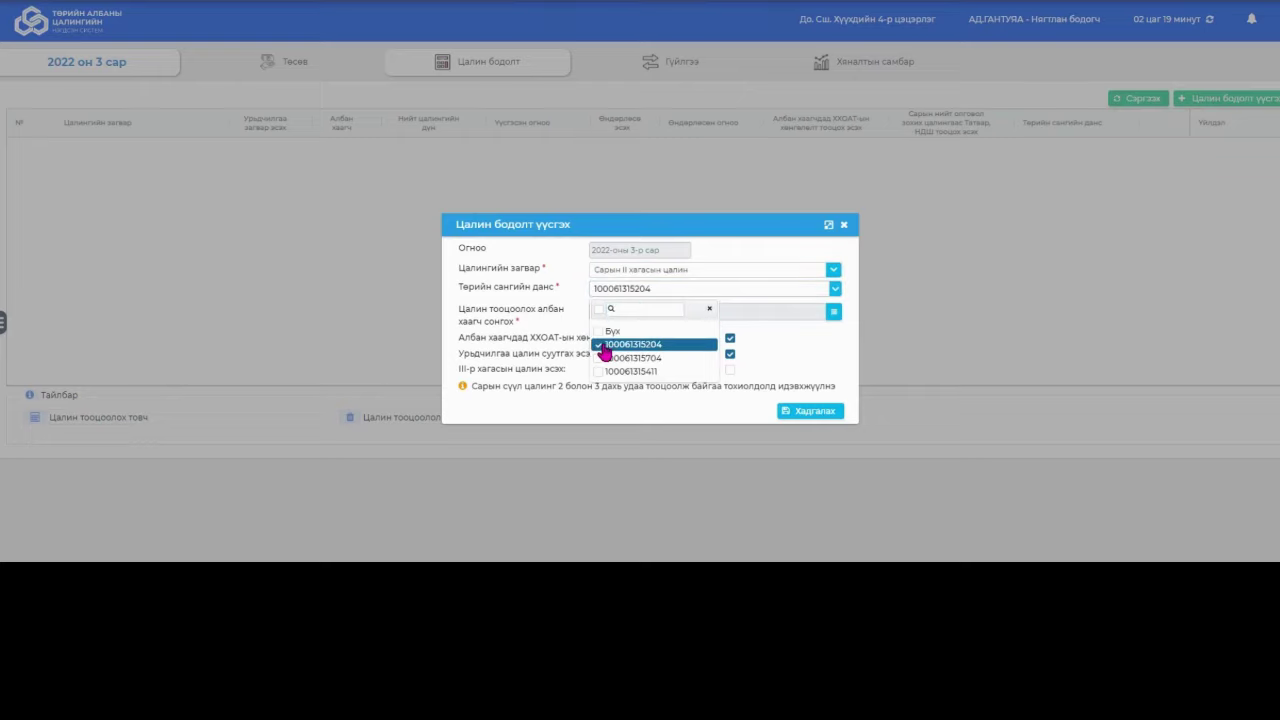
left_click(770, 357)
Select all employees tied to the first treasury account and save the Сарын II хагасын цалин calculation.
left_click(833, 311)
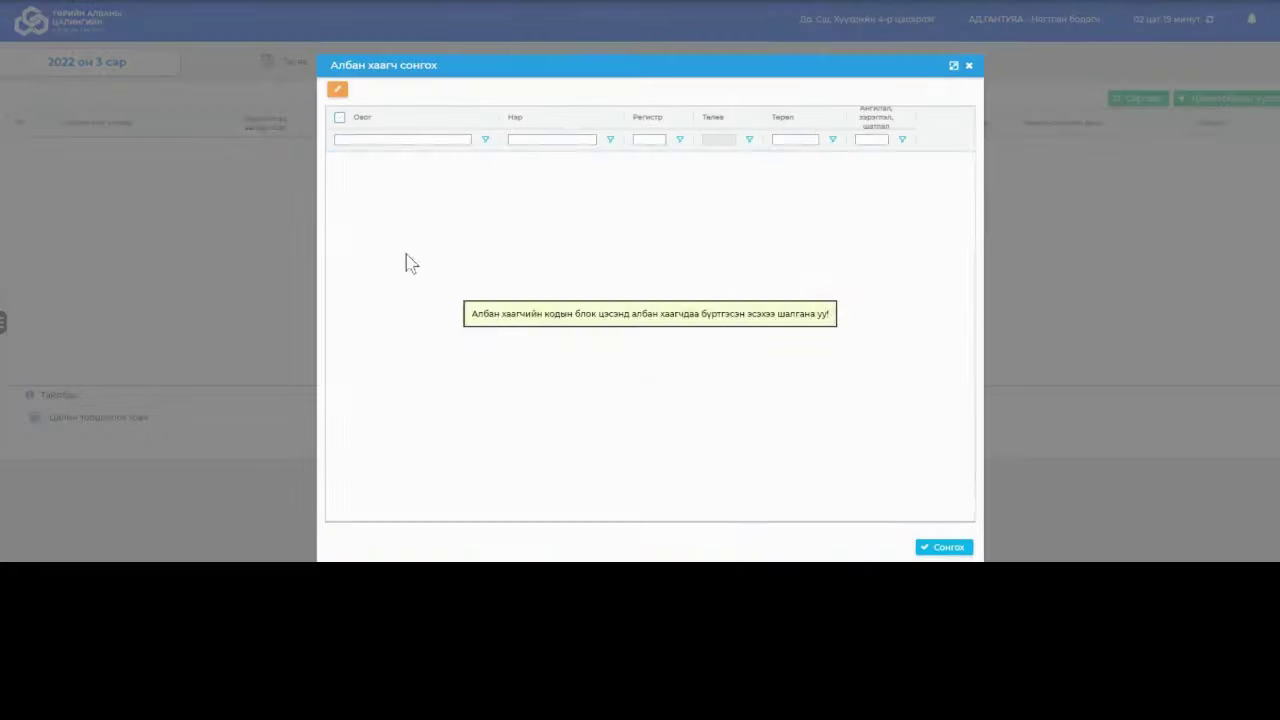
left_click(339, 119)
left_click(339, 119)
left_click(944, 547)
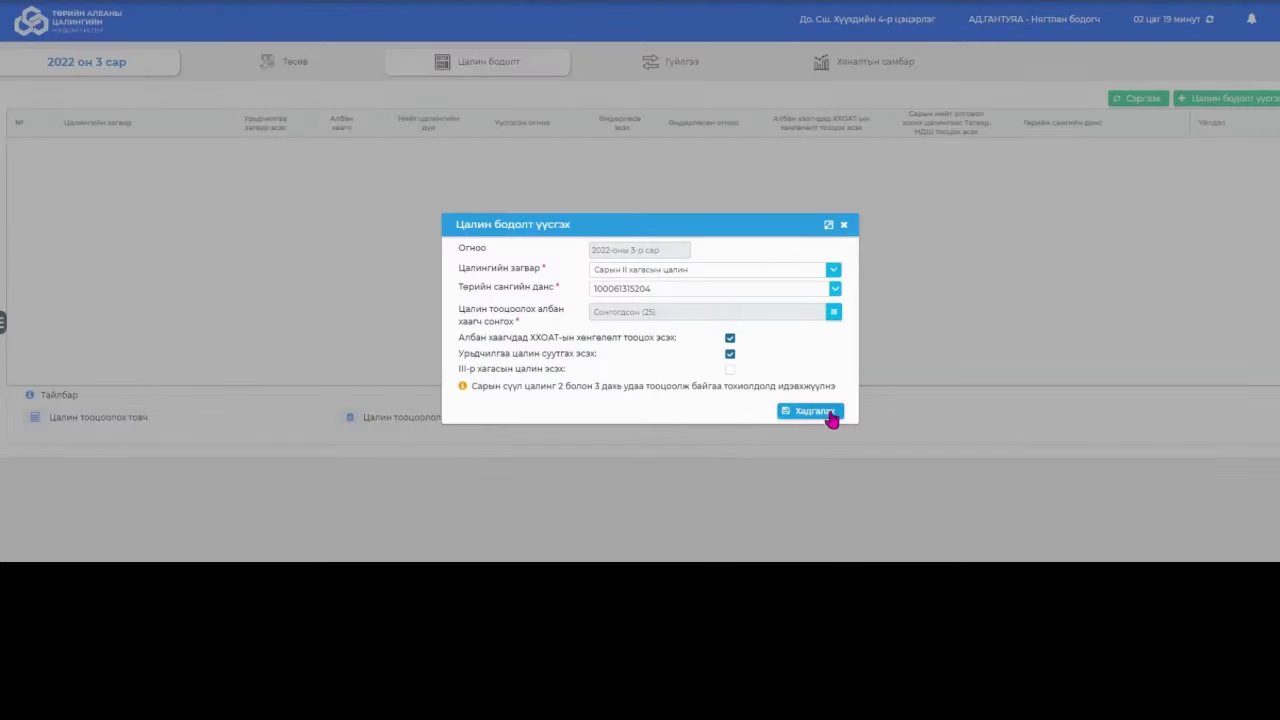
left_click(790, 418)
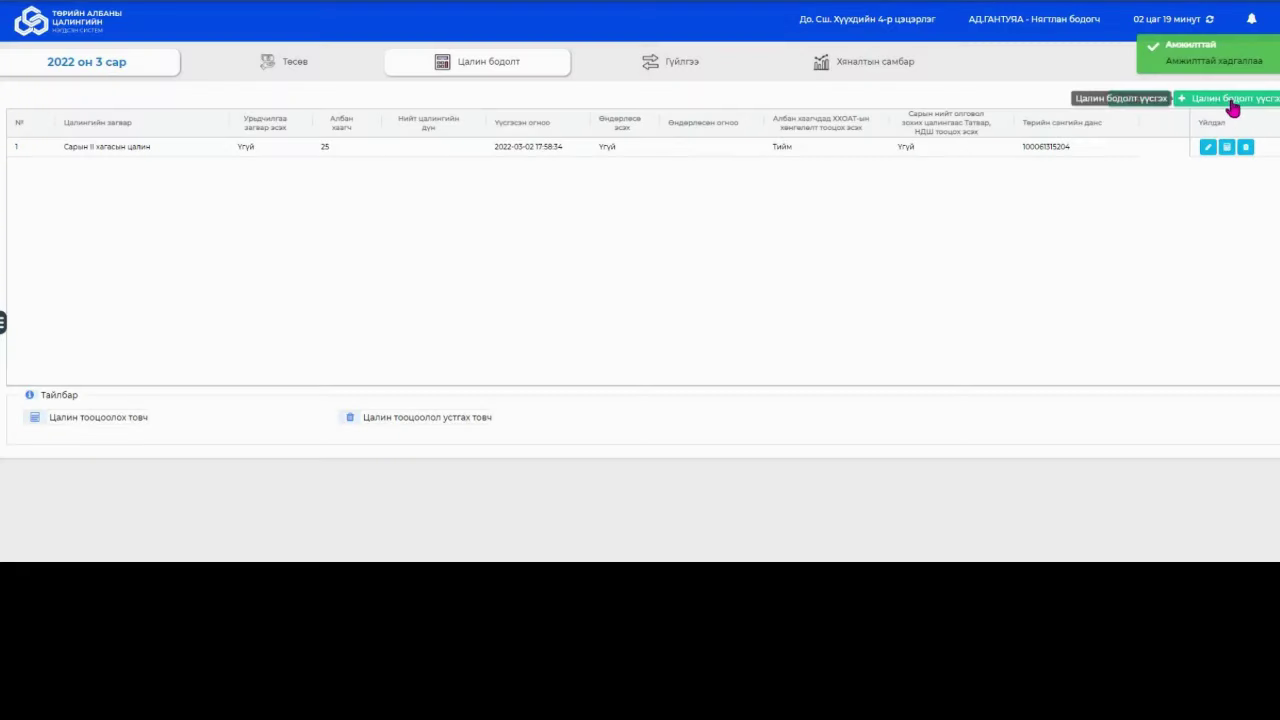
Start another salary calculation with the template Сарын III хагасын цалин and only the second listed treasury account.
left_click(1233, 100)
left_click(689, 271)
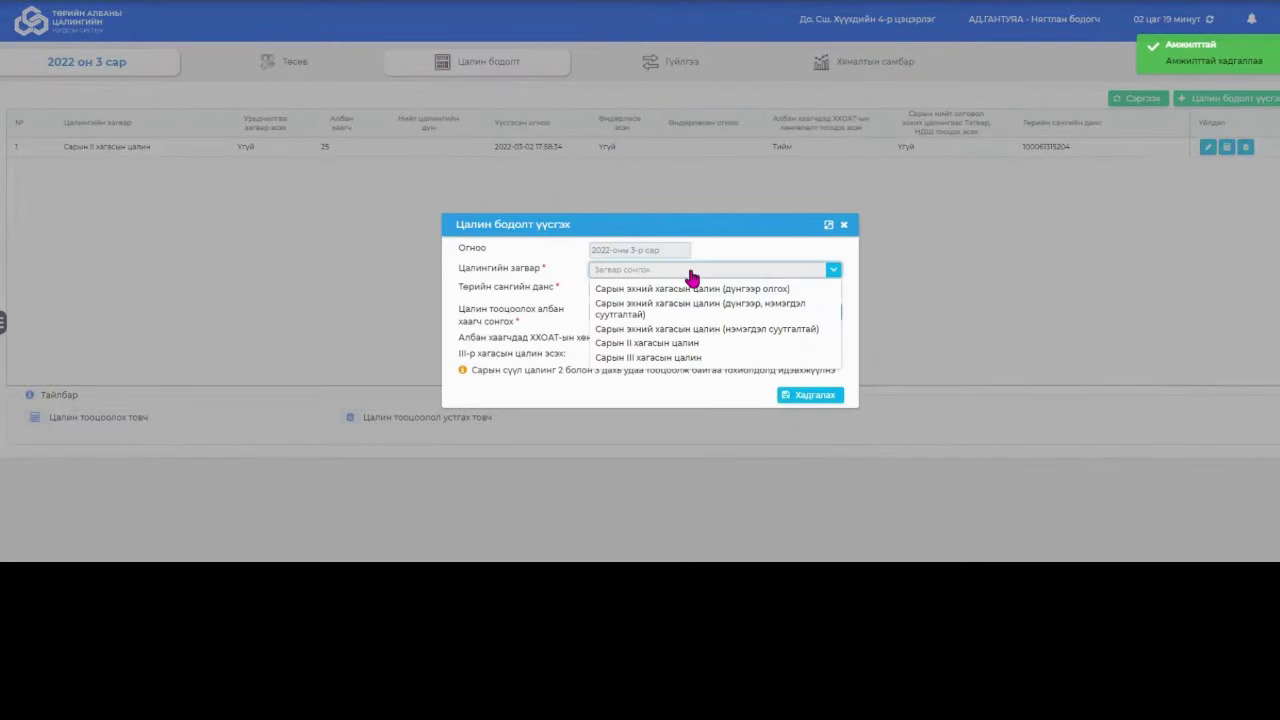
left_click(658, 360)
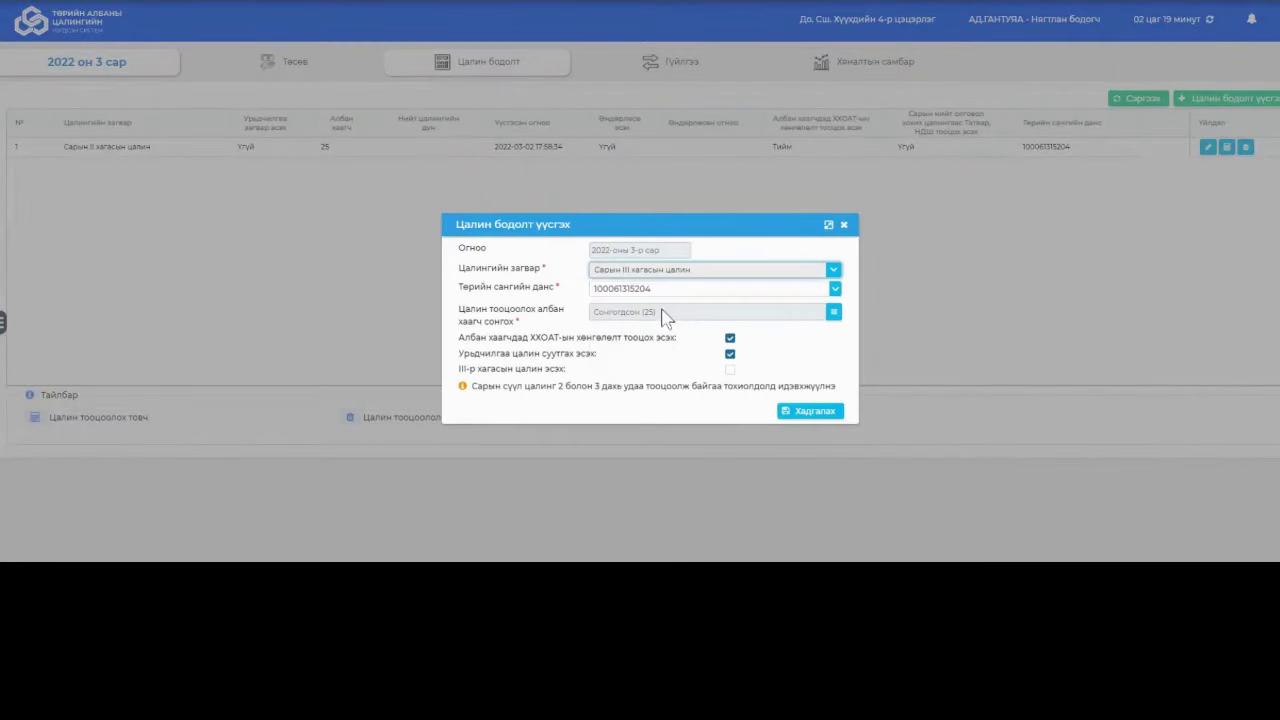
left_click(651, 289)
left_click(632, 345)
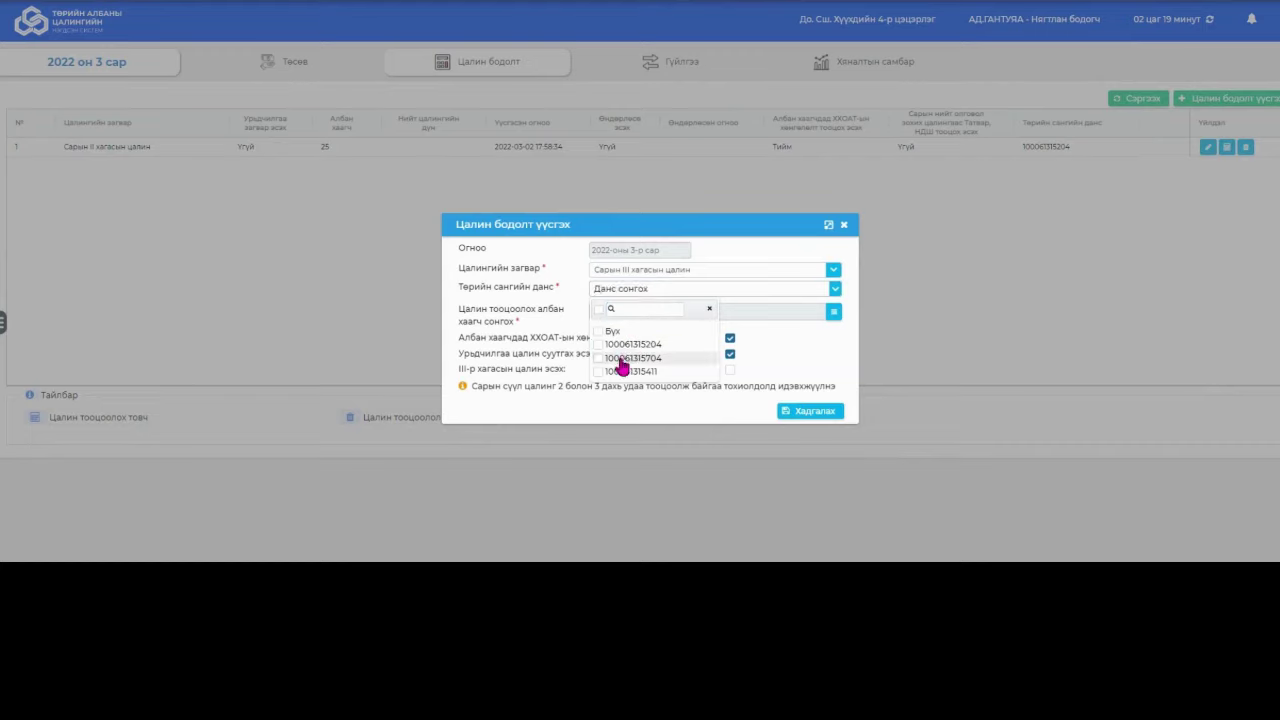
left_click(632, 358)
left_click(805, 340)
Choose all employees of the Санхүү department for the Сарын III хагасын цалин calculation and save it.
left_click(834, 314)
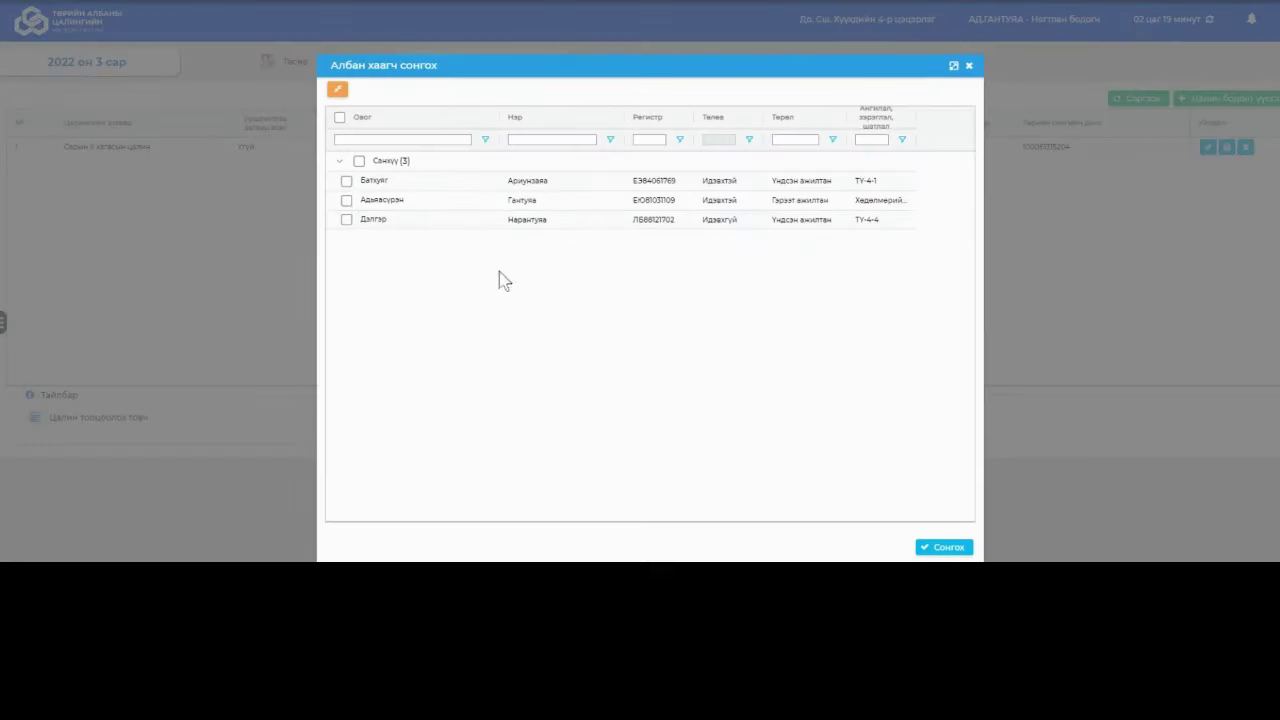
left_click(359, 160)
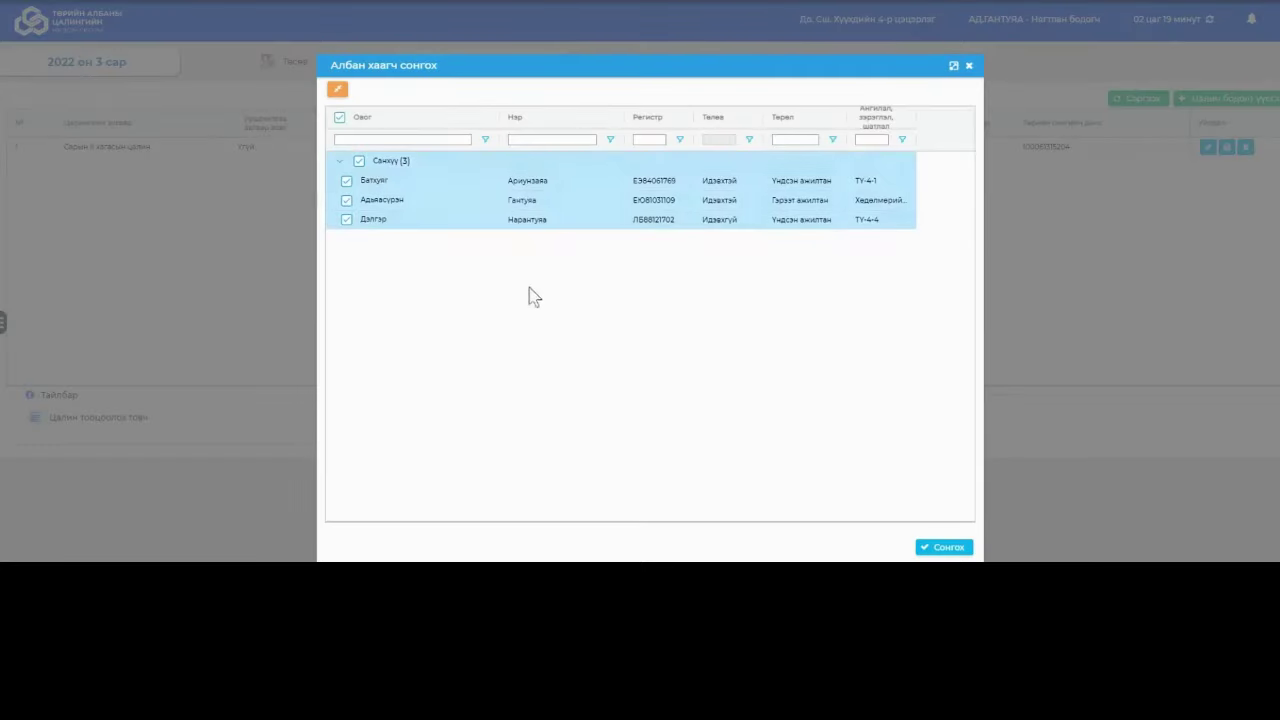
left_click(938, 547)
left_click(812, 412)
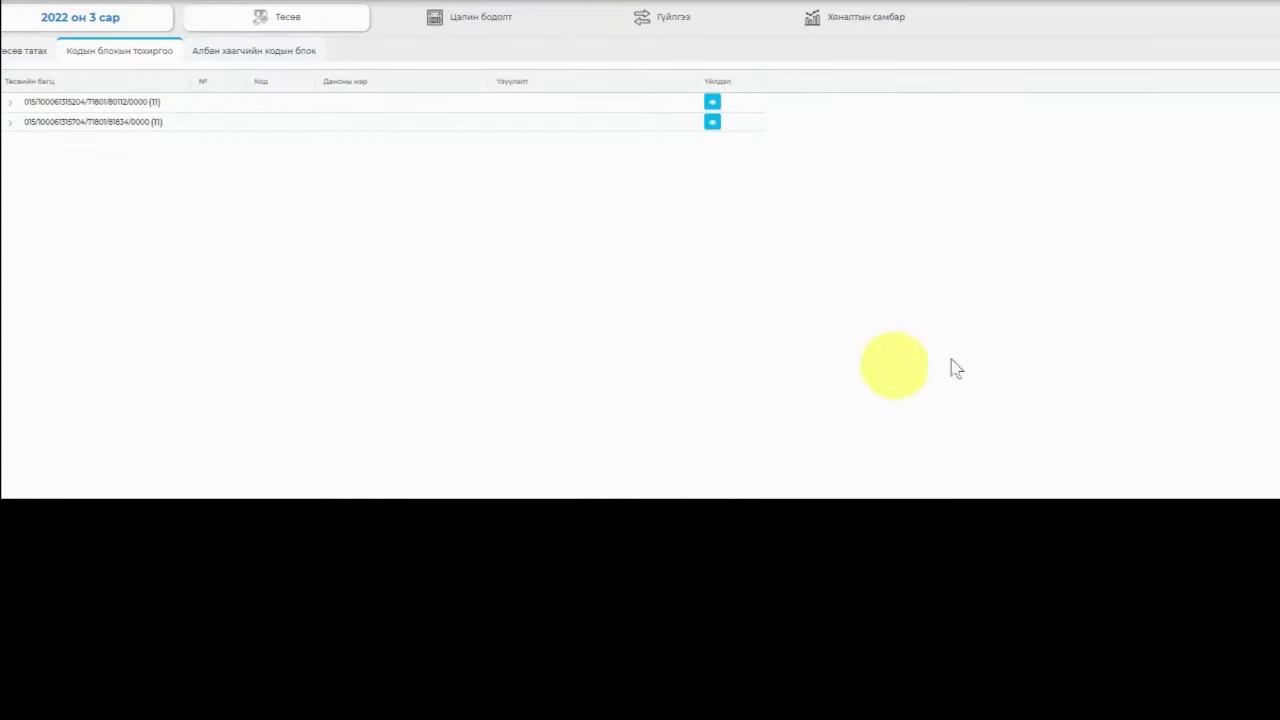
Examine the accounts and indicators under both 015 budget code blocks in Кодын блокын тохиргоо, and collapse the two blocks again.
left_click(59, 100)
left_click(55, 124)
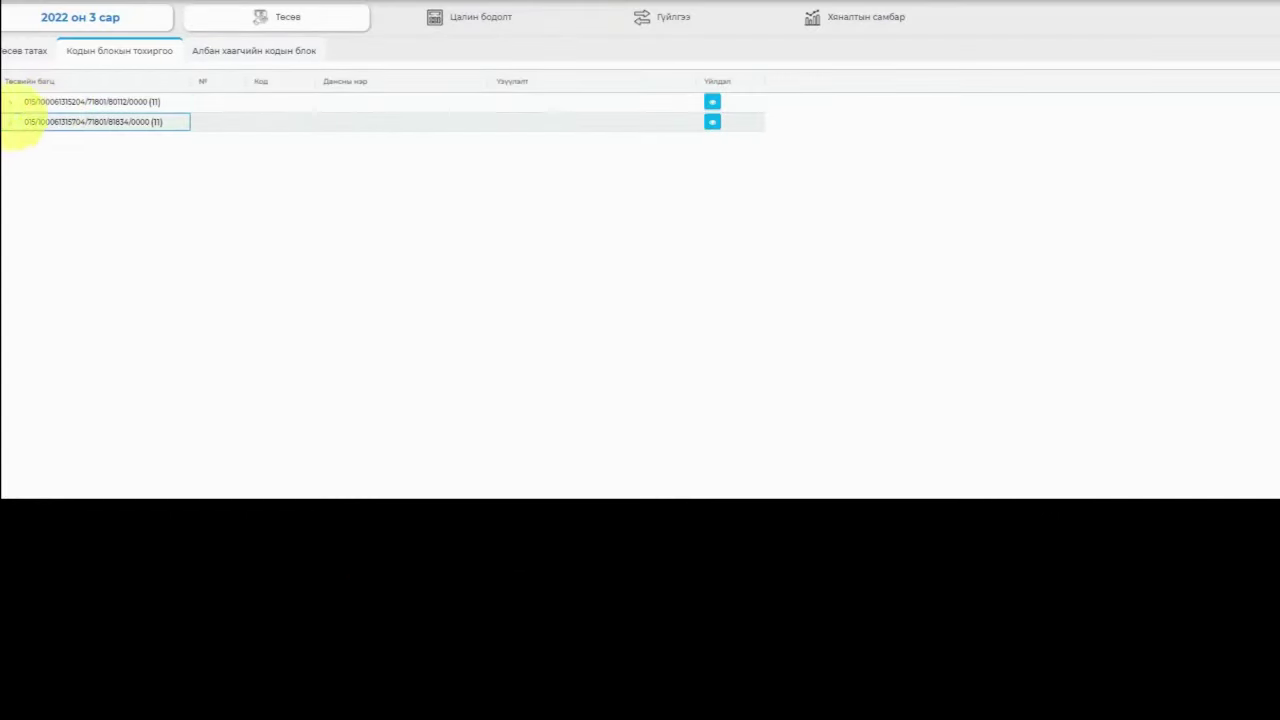
left_click(10, 102)
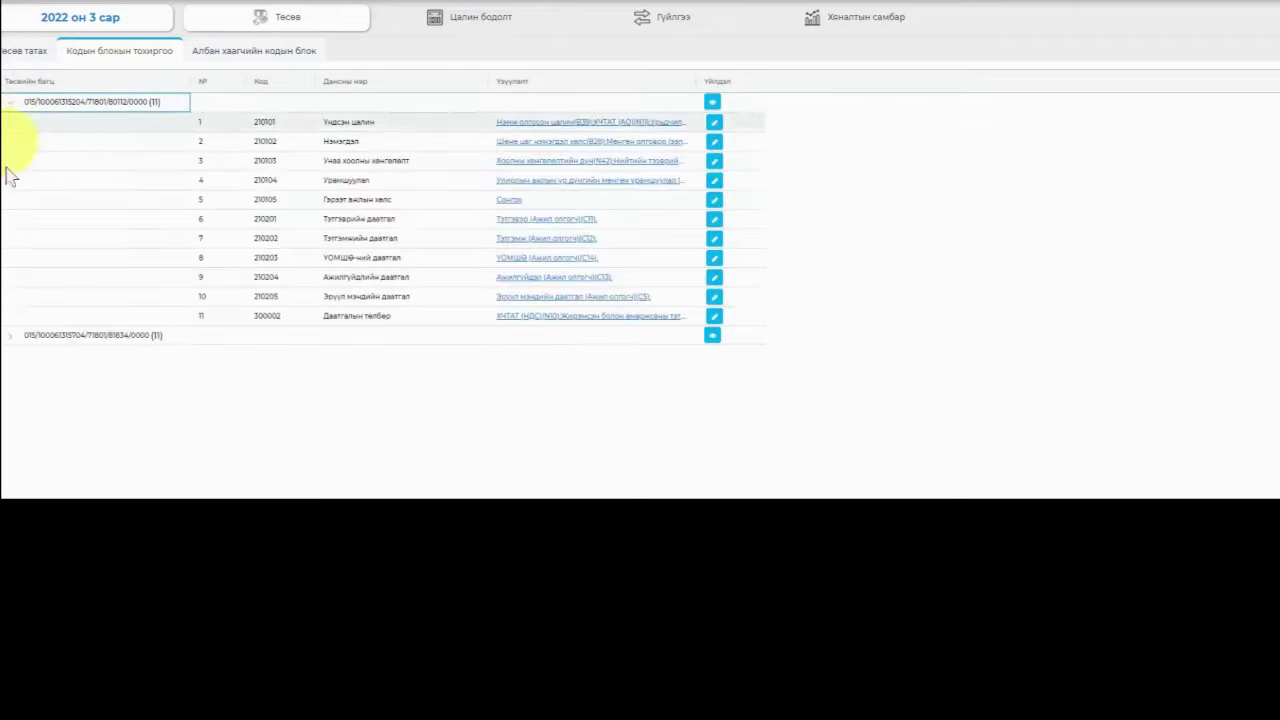
left_click(10, 336)
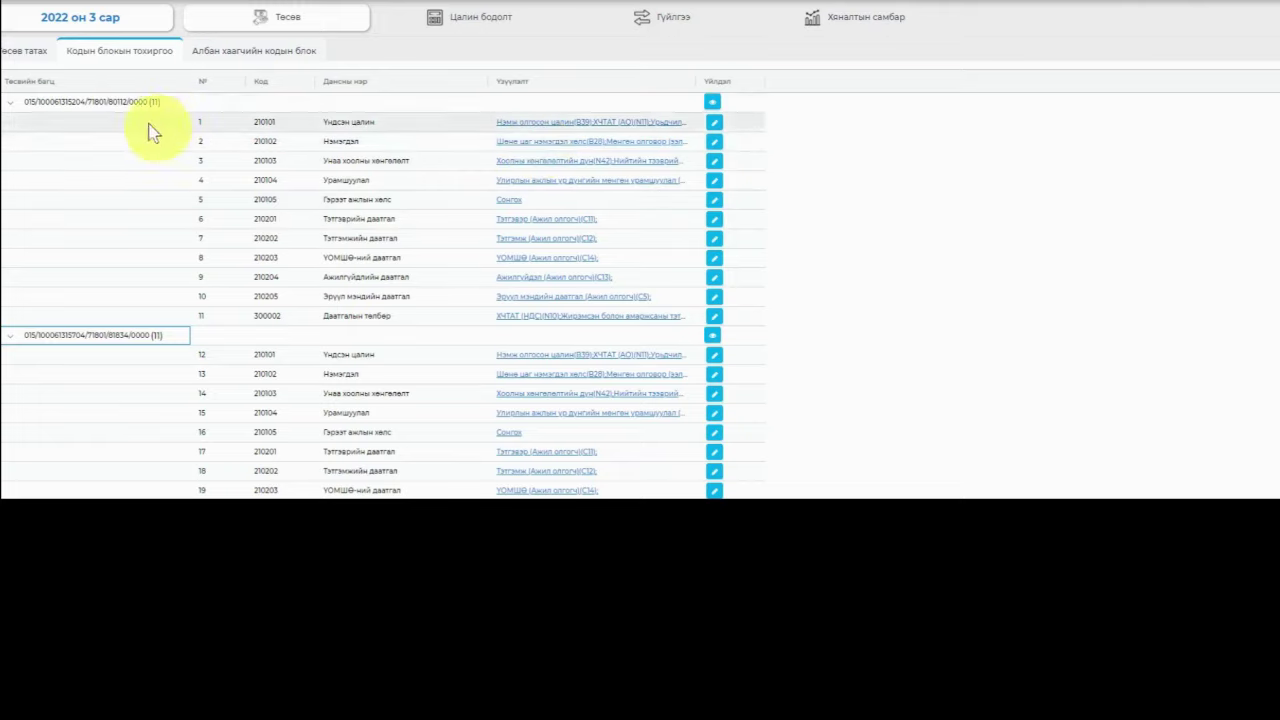
left_click(10, 103)
left_click(12, 123)
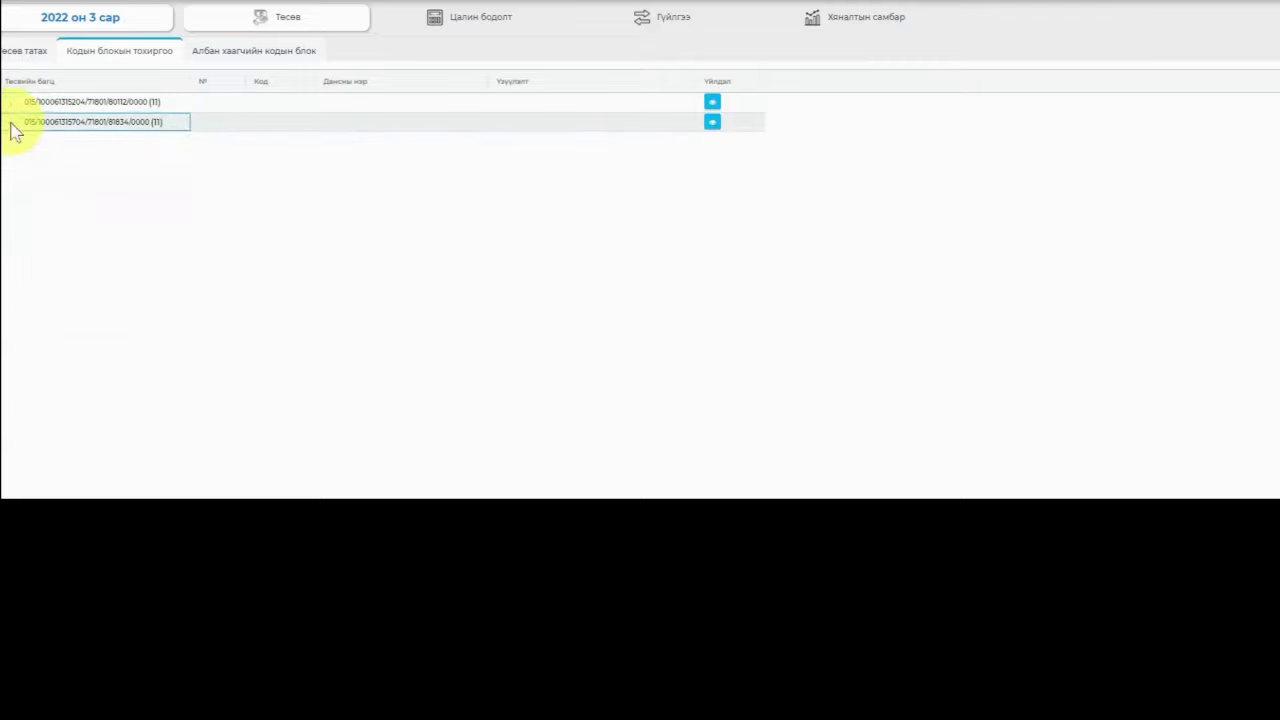
Compare the 80112 and 81834 code blocks, including the indicators of their 210104 Урамшуулал accounts.
left_click(98, 104)
left_click(85, 124)
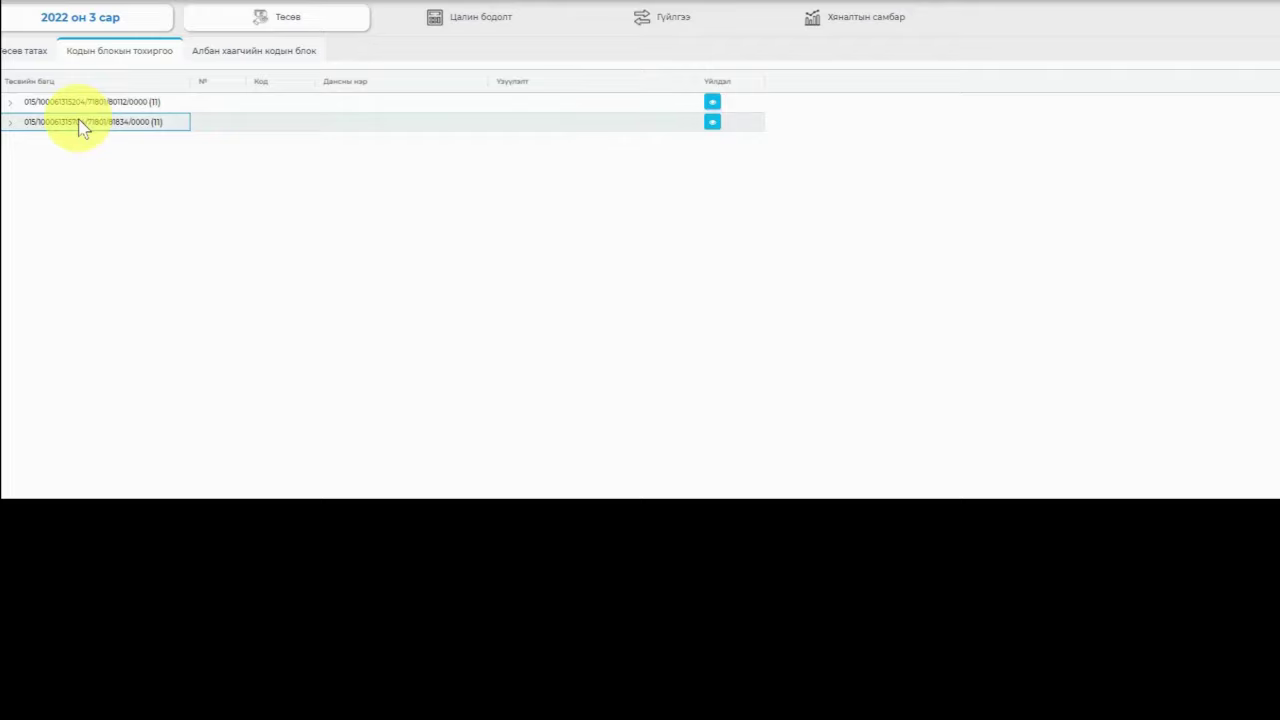
left_click(83, 104)
left_click(88, 123)
left_click(12, 103)
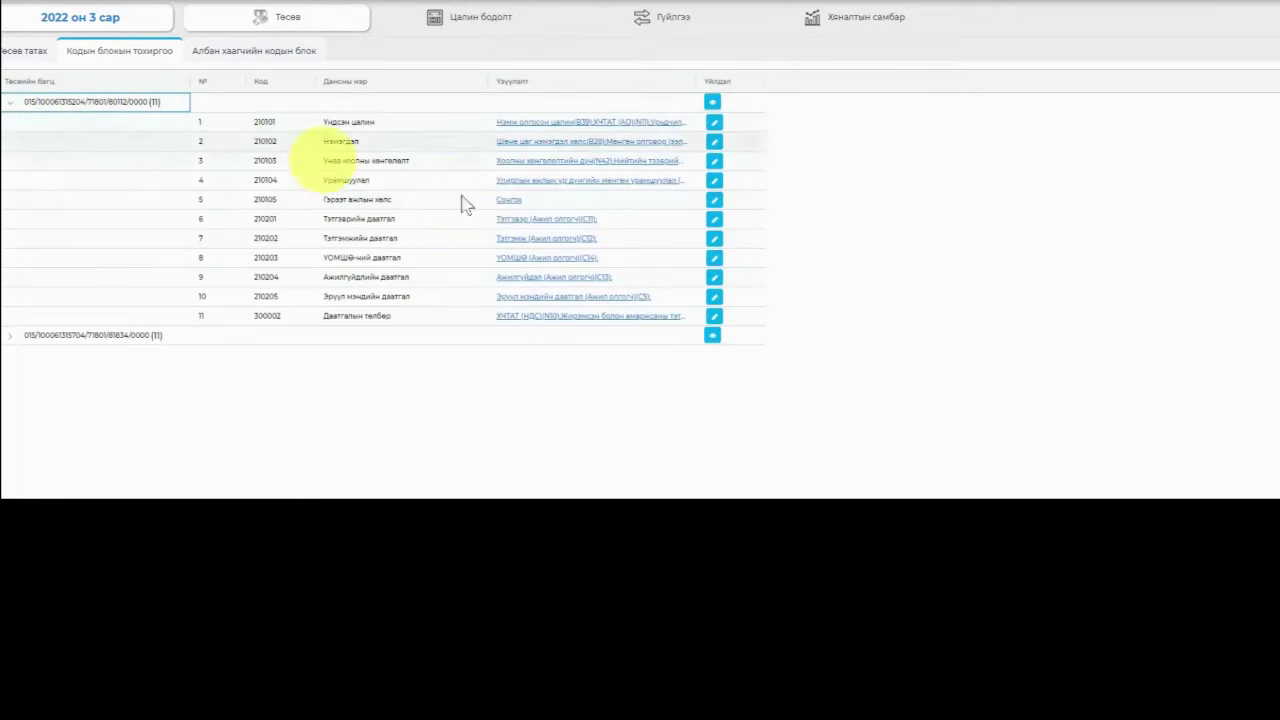
left_click(12, 336)
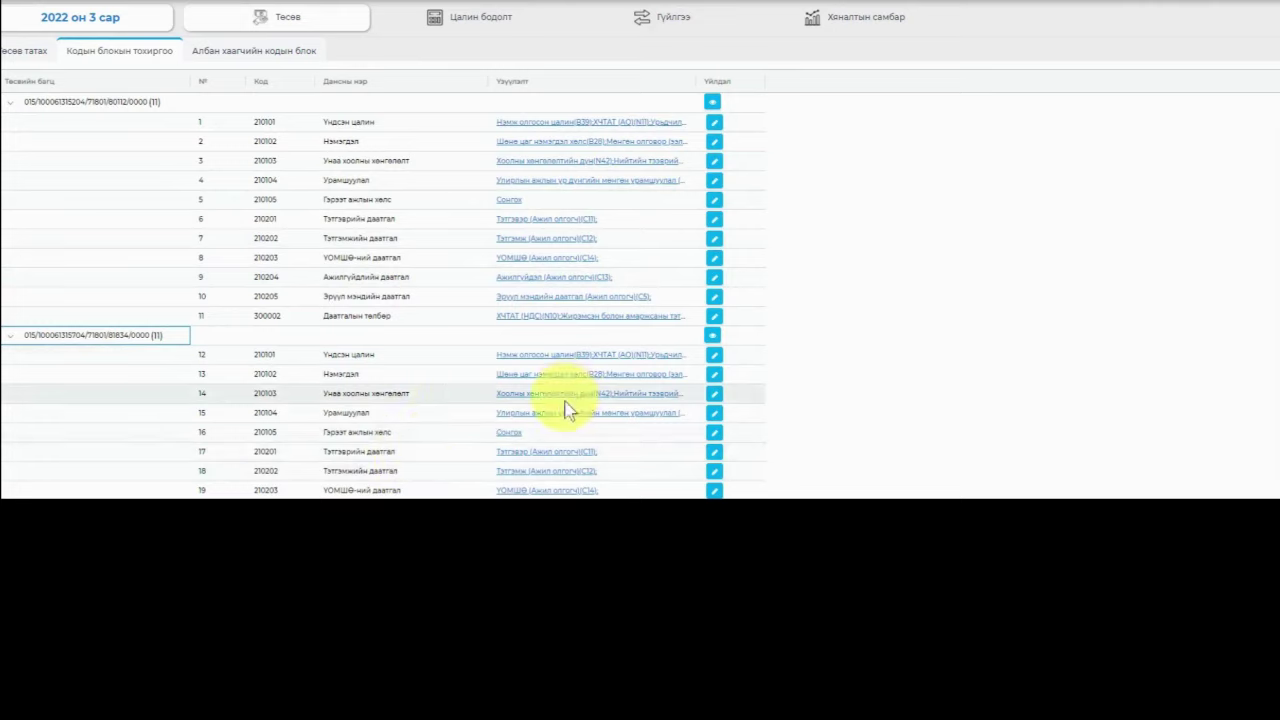
left_click(280, 190)
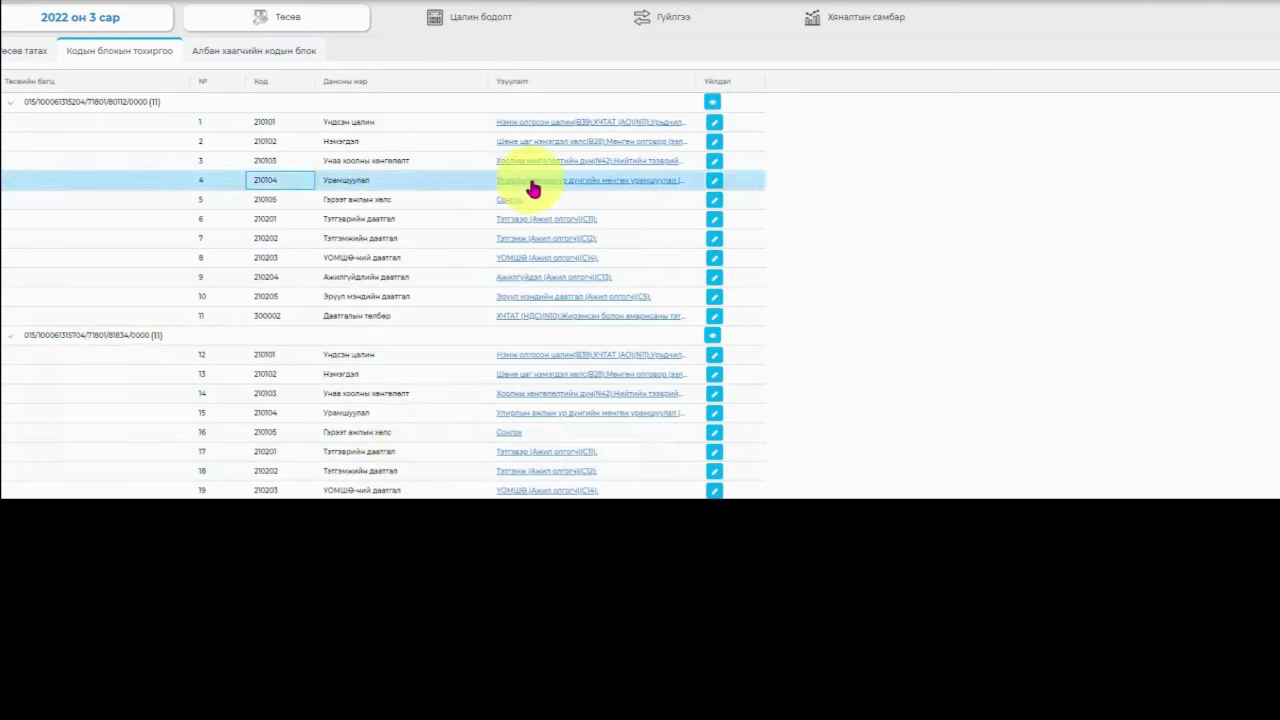
left_click(420, 413)
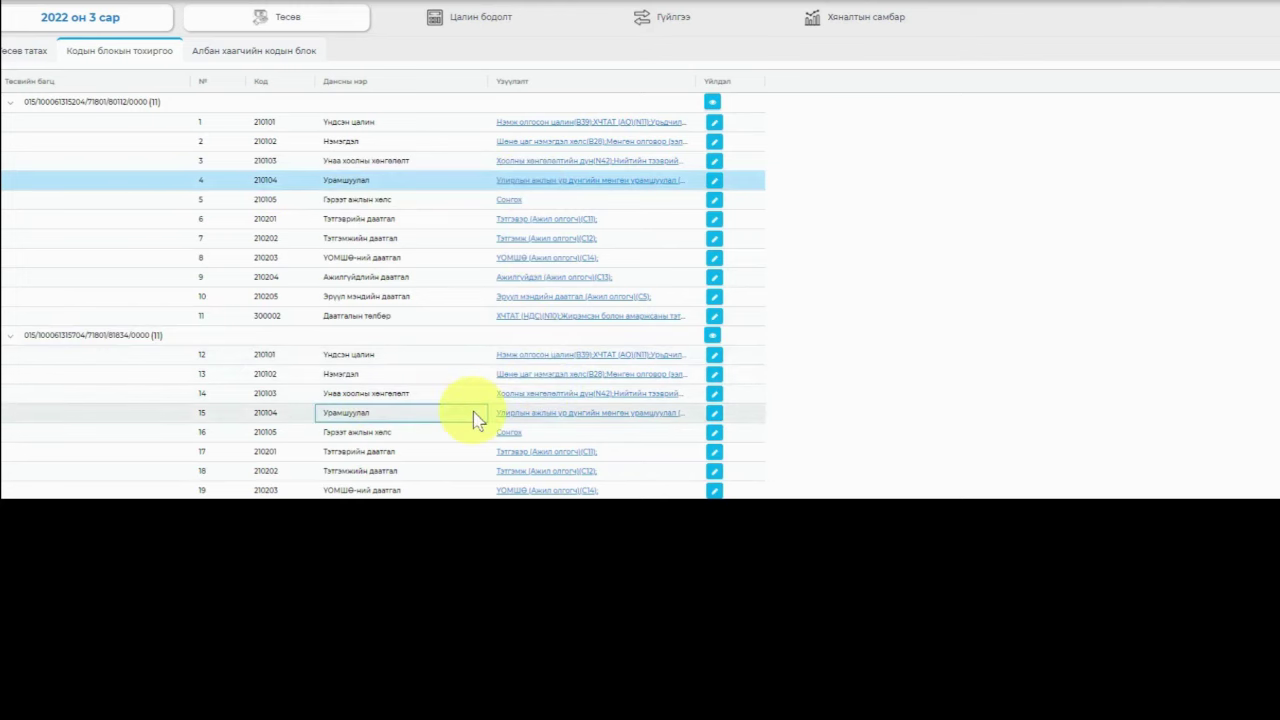
Compare the employees assigned to the 80112 and 81834 code blocks in Албан хаагчийн кодын блок.
left_click(262, 52)
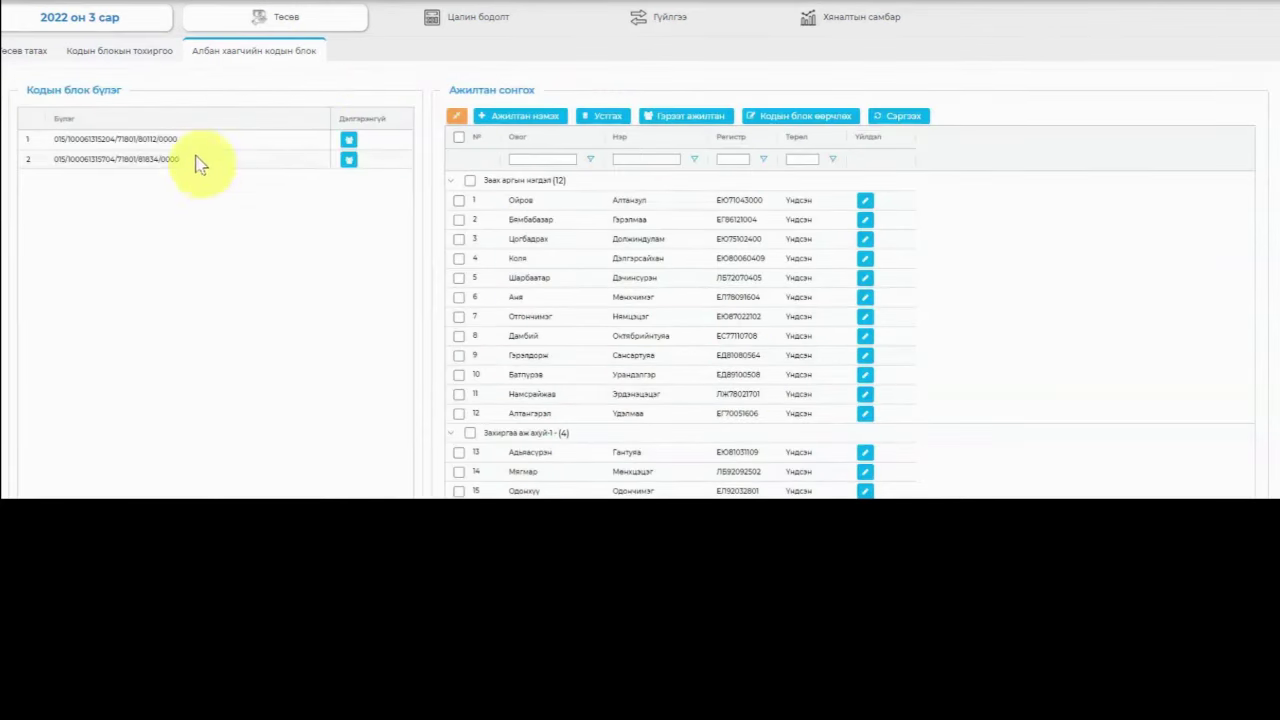
left_click(182, 145)
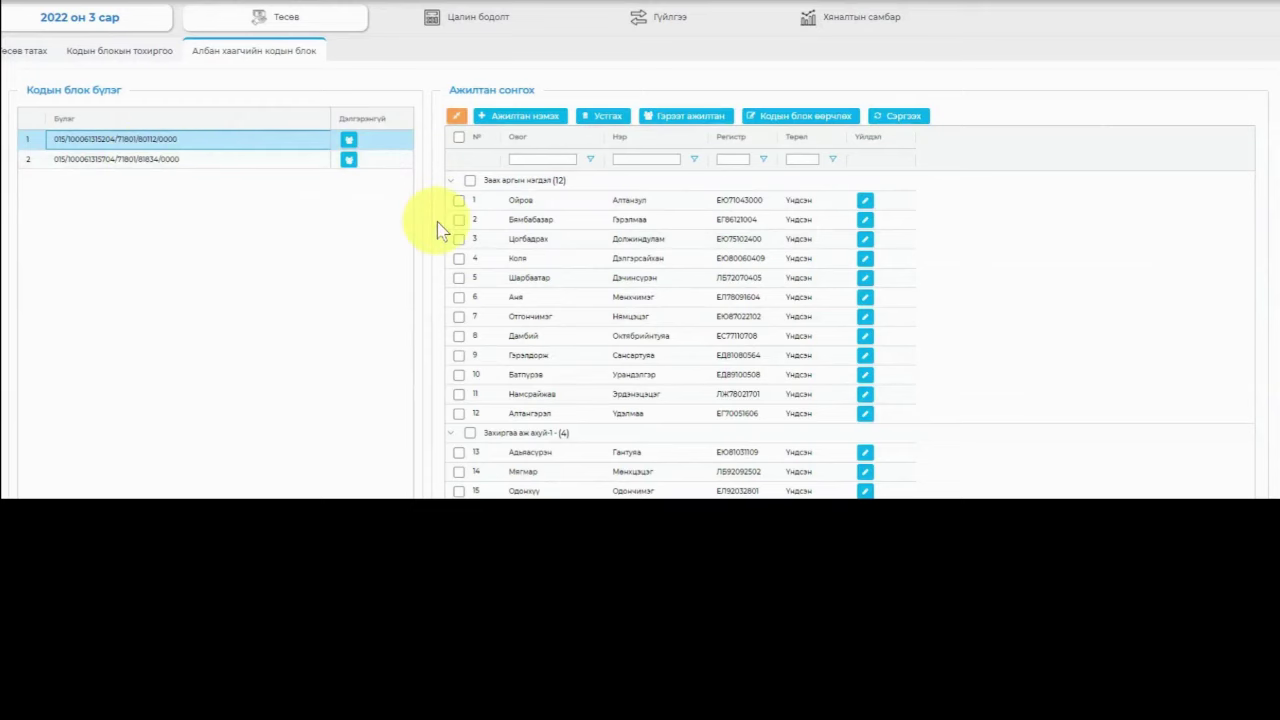
left_click(122, 158)
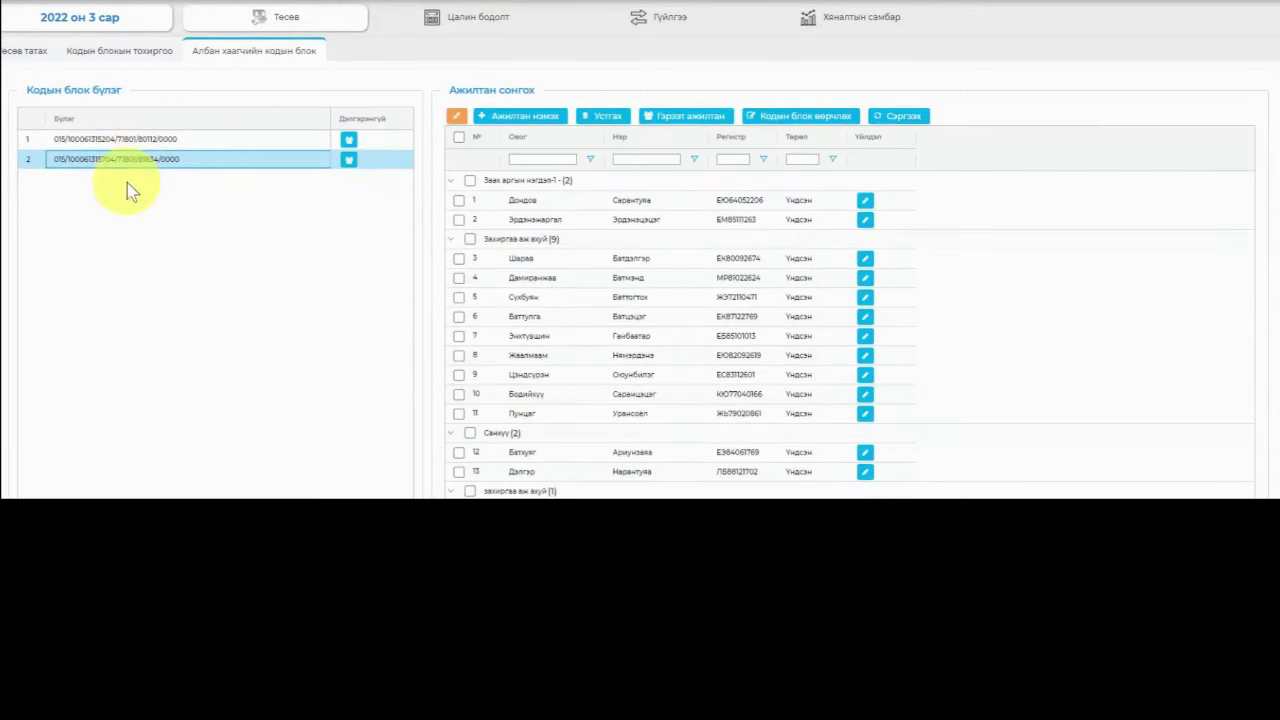
left_click(138, 139)
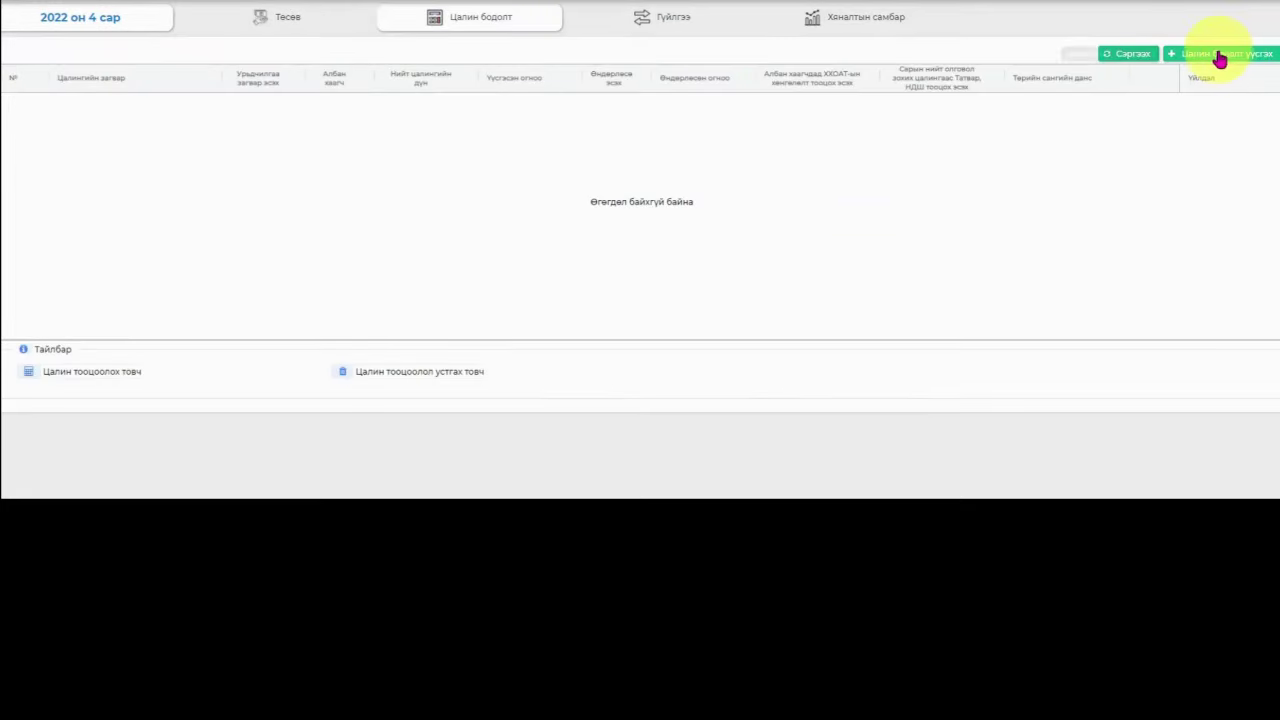
Try a 2022 month 4 salary calculation with the template Сарын II хагасын цалин and only the first listed treasury account.
left_click(1219, 55)
left_click(660, 226)
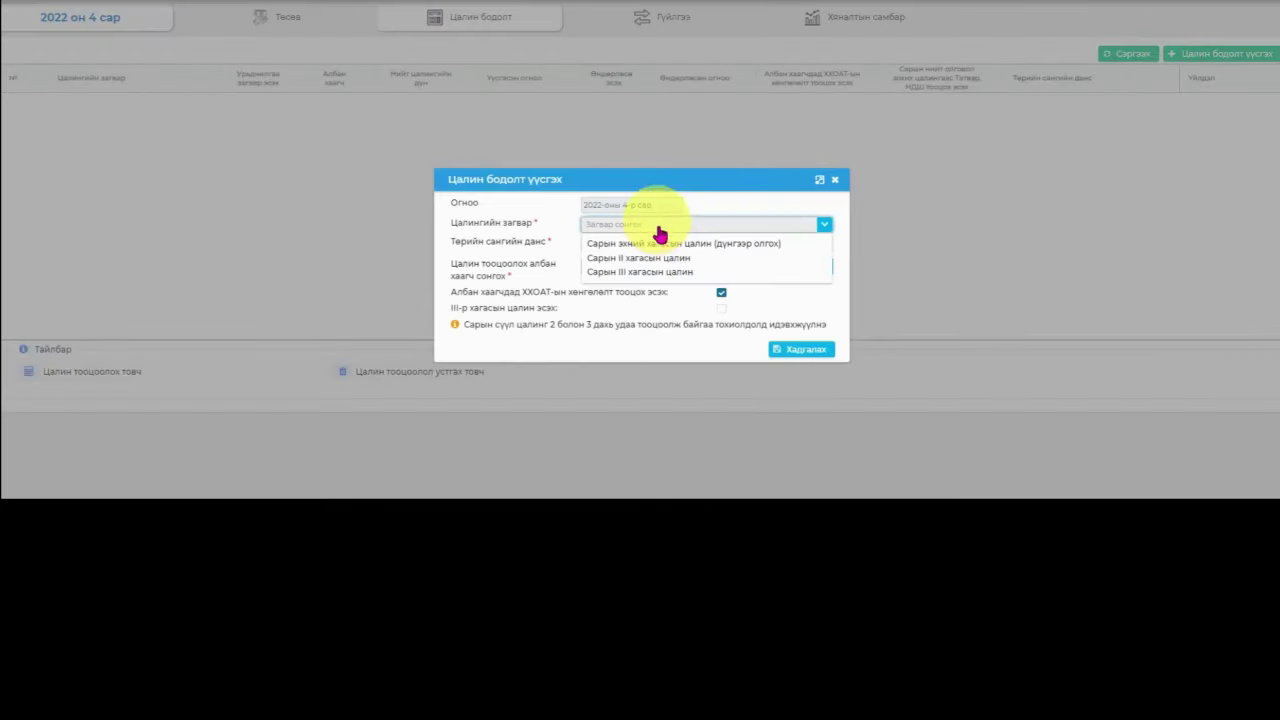
left_click(651, 258)
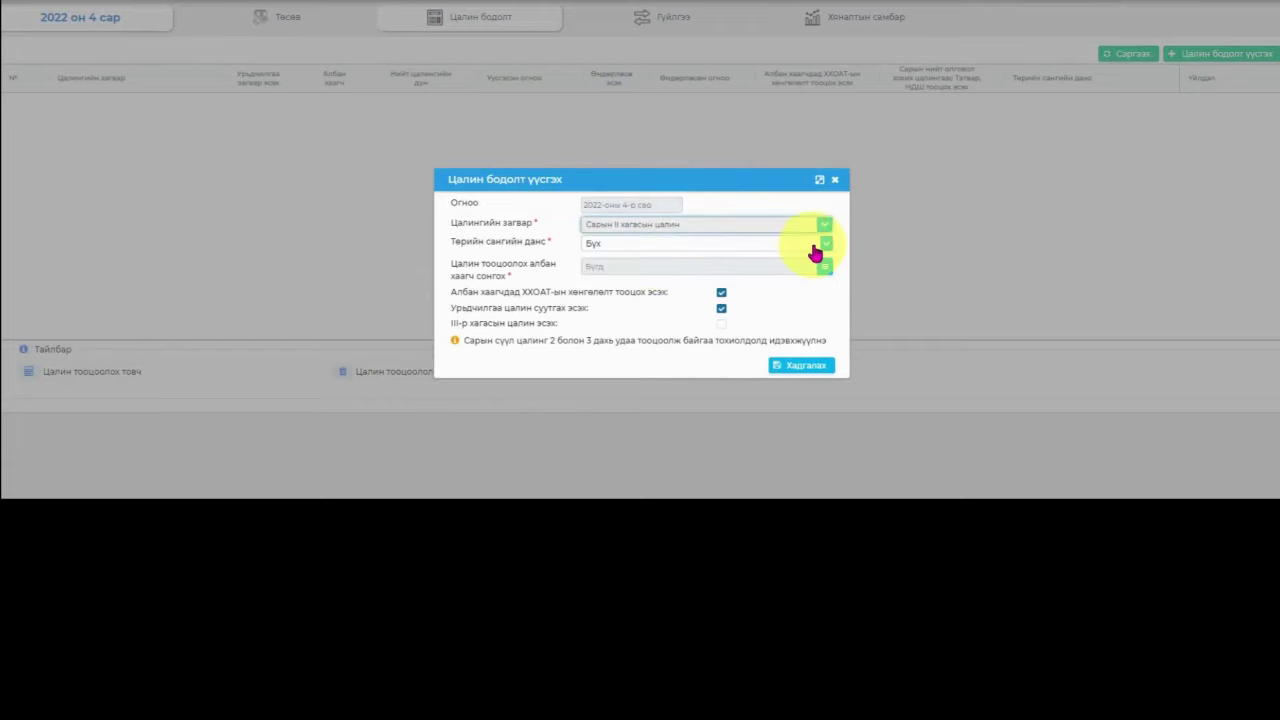
left_click(815, 250)
left_click(626, 299)
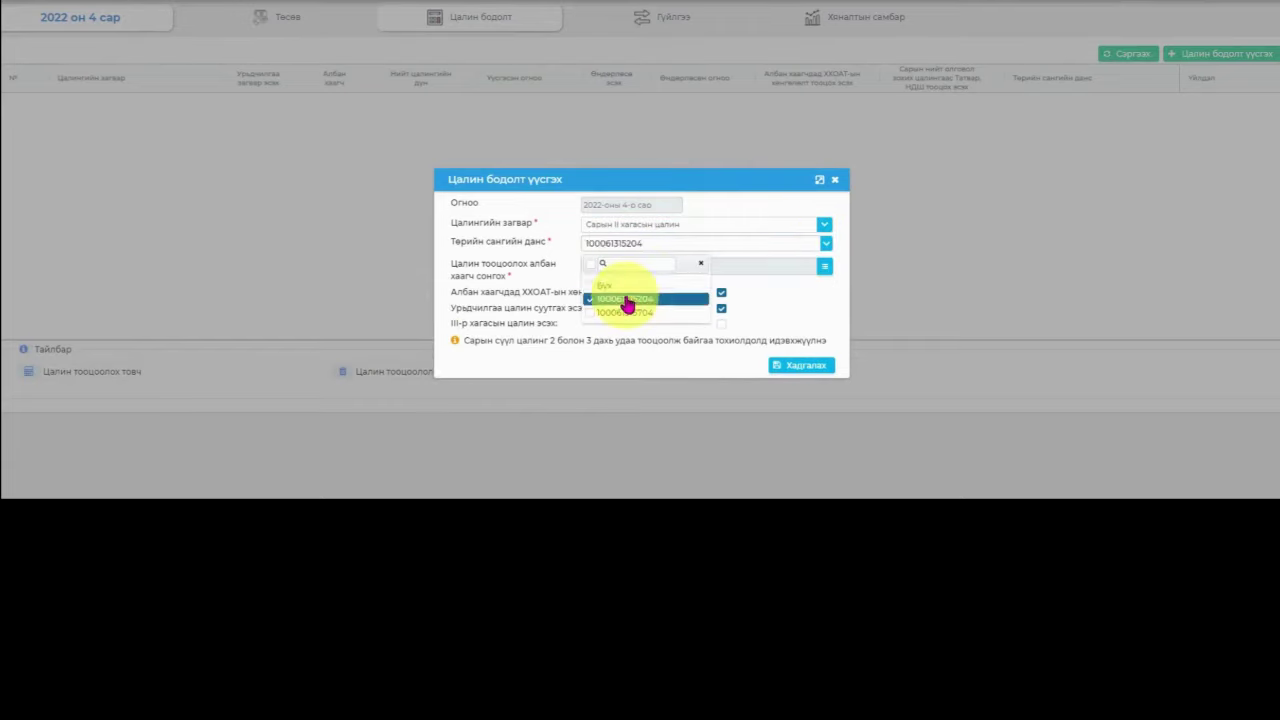
left_click(541, 288)
Try the template Сарын III хагасын цалин with only the second listed treasury account, and discard the calculation without saving.
left_click(606, 226)
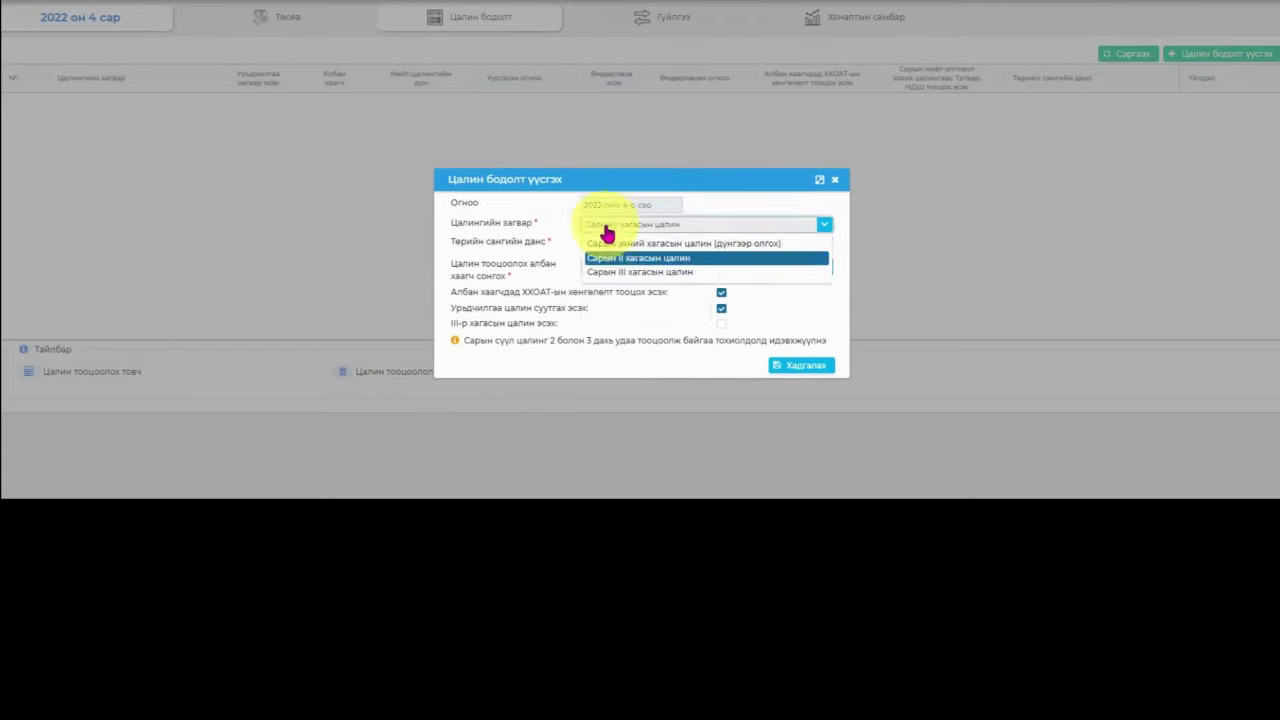
left_click(620, 274)
left_click(662, 246)
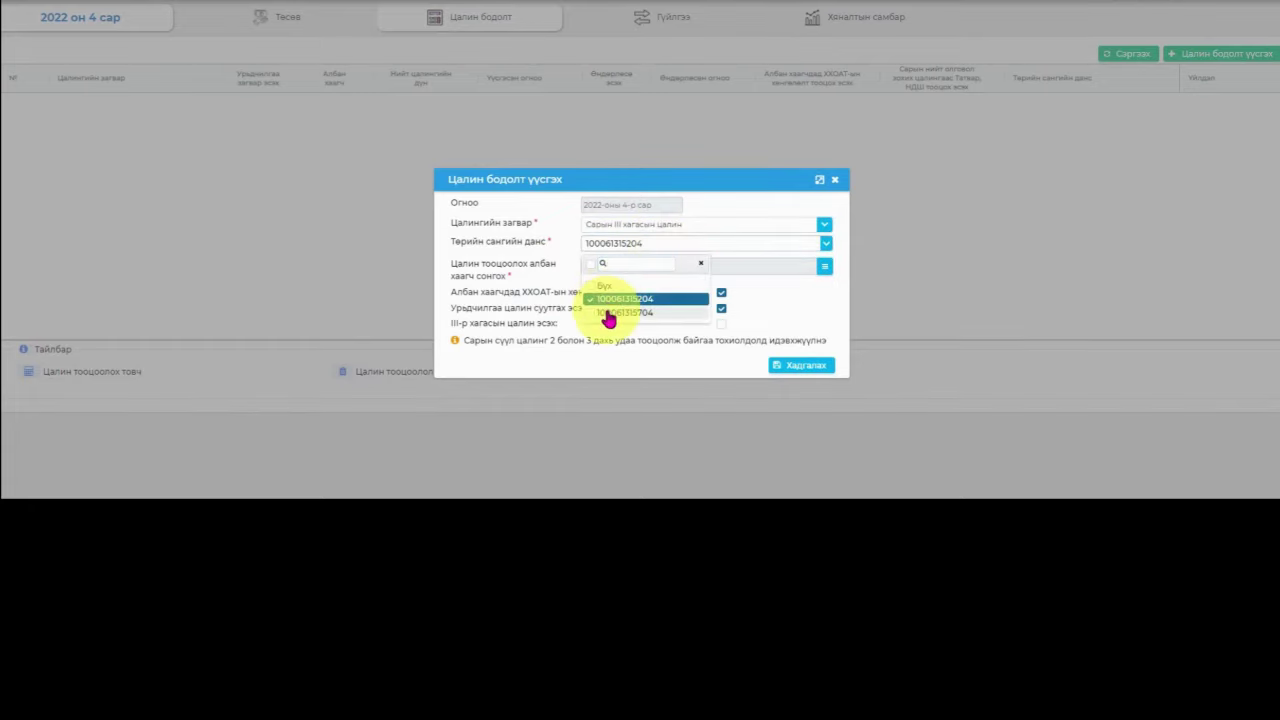
left_click(608, 314)
left_click(598, 300)
left_click(540, 262)
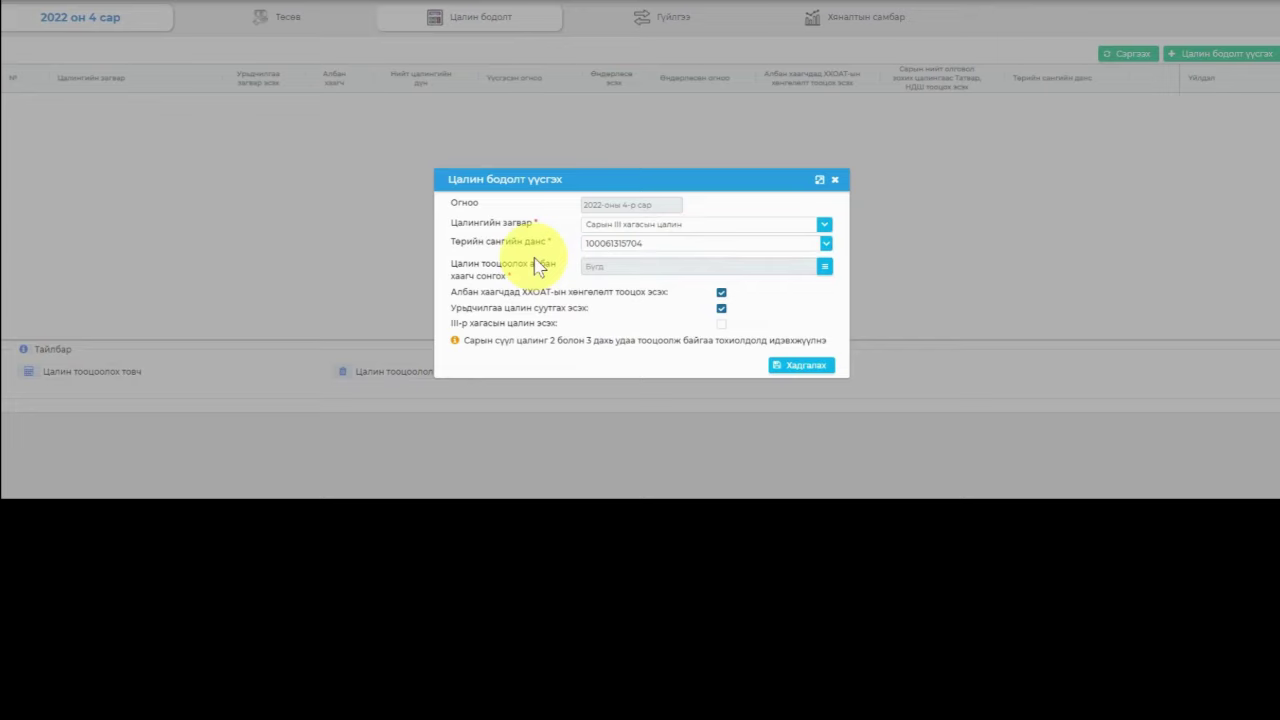
left_click(836, 180)
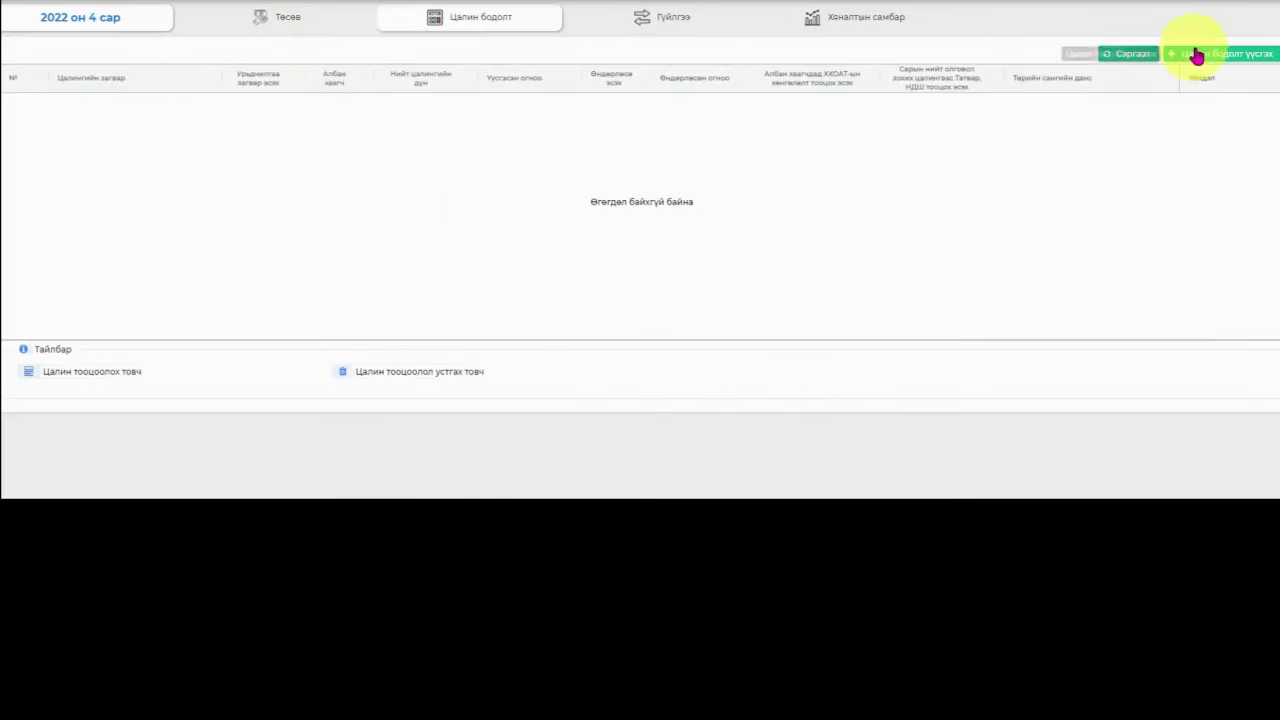
left_click(1195, 54)
left_click(643, 246)
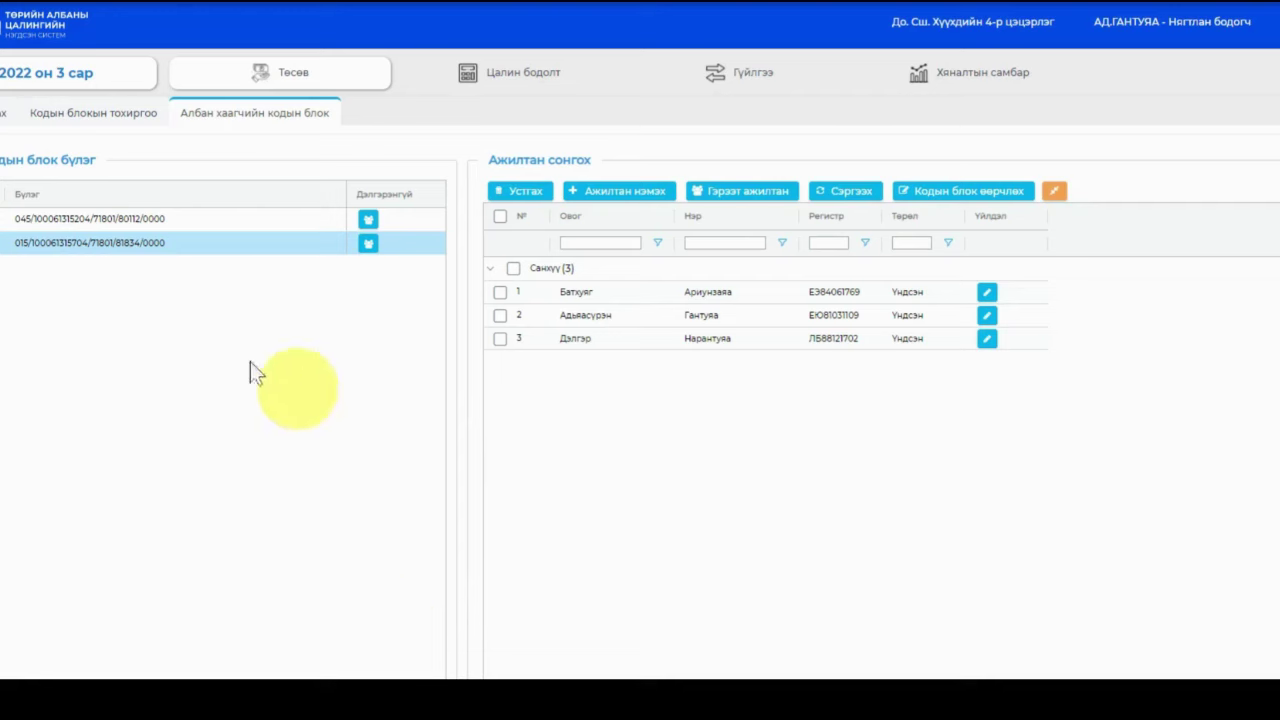
Examine the 300002 Даатгалын төлбөр and 210101 Үндсэн цалин indicator rows in the first Санхүү employee's code block list.
left_click(722, 299)
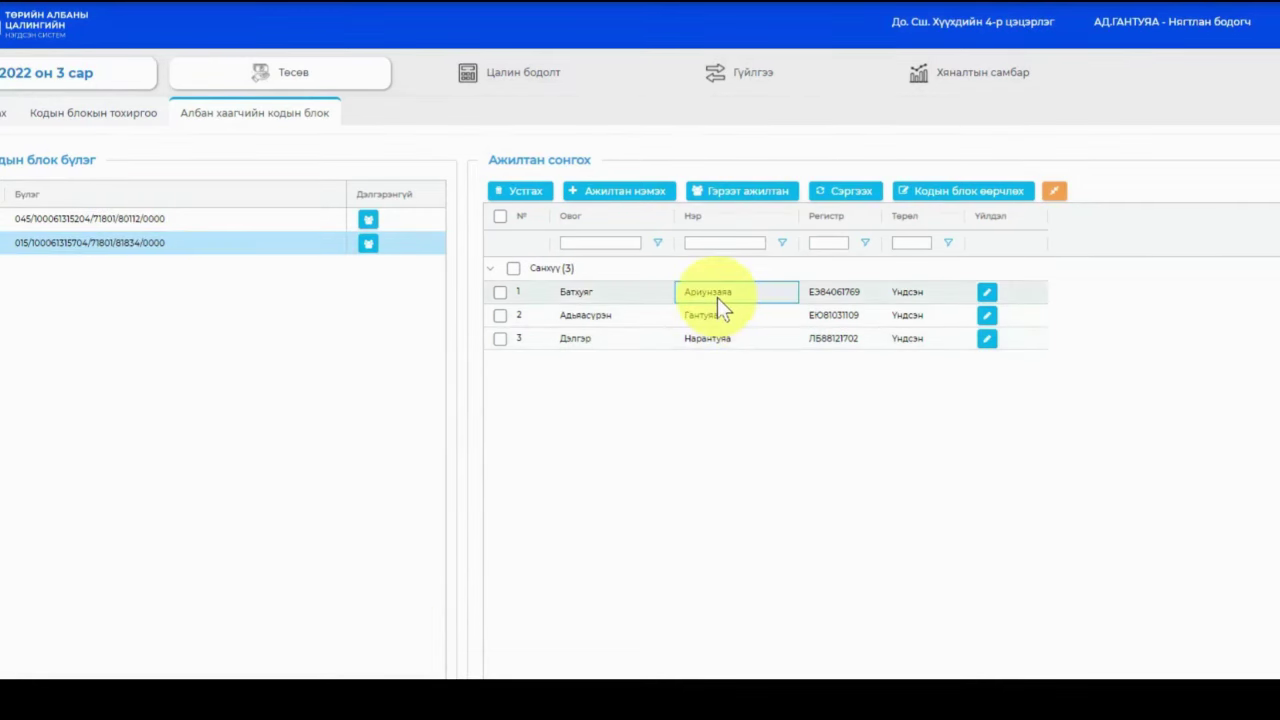
left_click(987, 296)
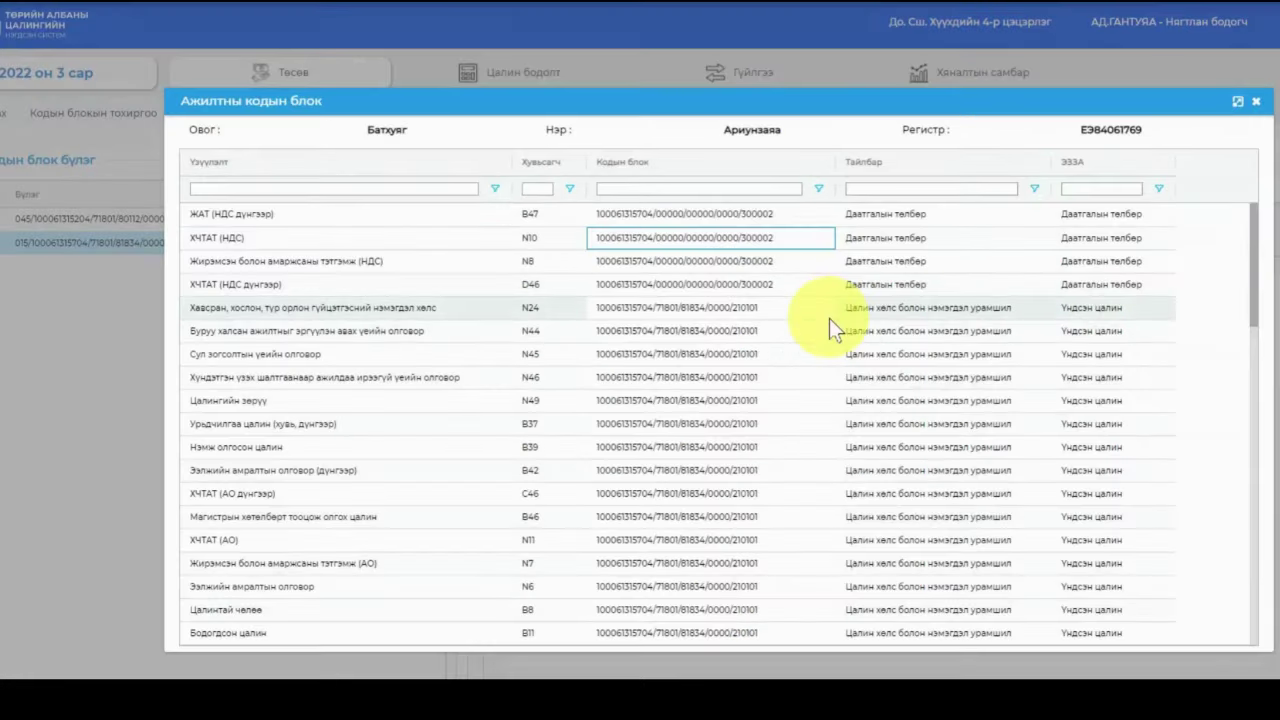
left_click(352, 218)
left_click(762, 285)
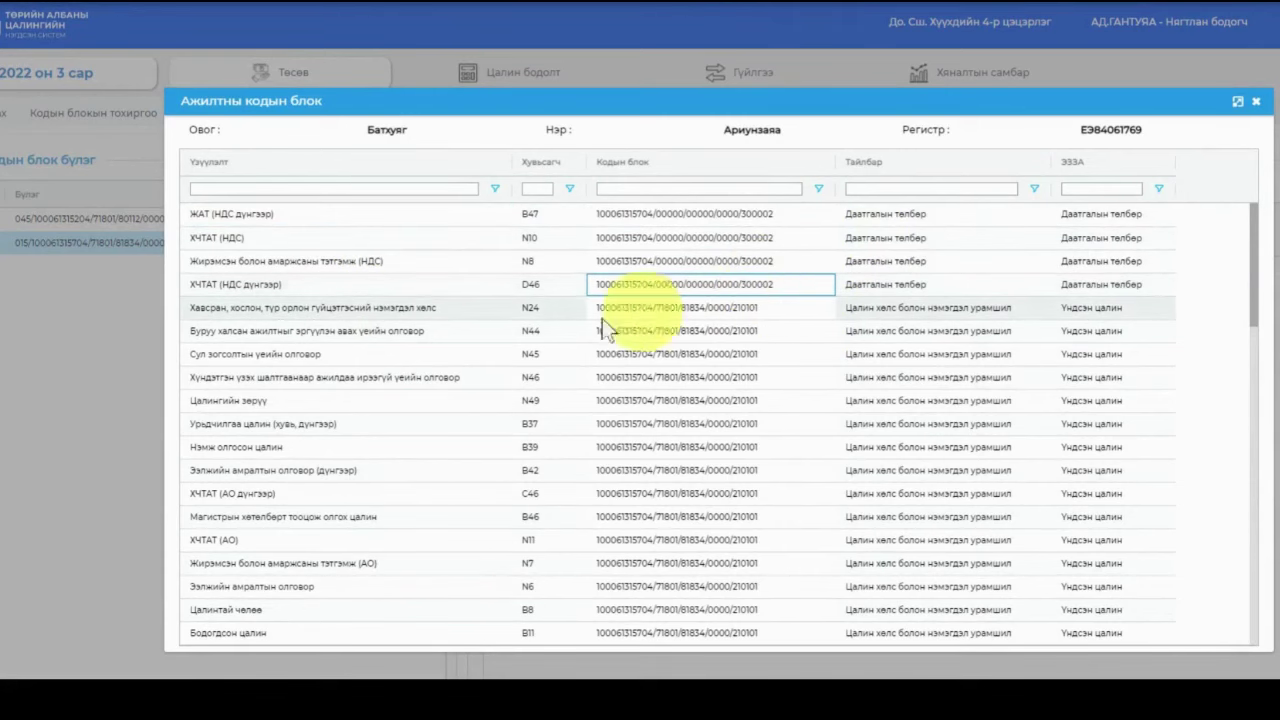
left_click(396, 309)
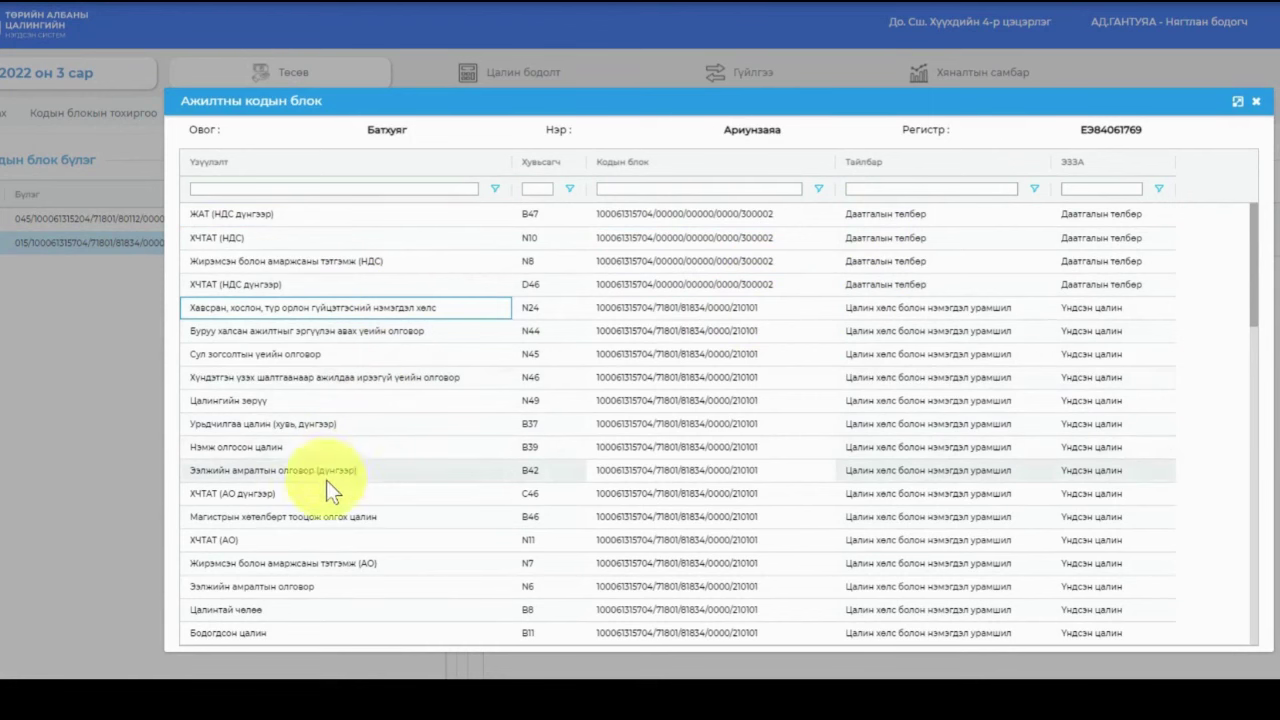
Review the employee's 210102 Нэмэгдэл to 210104 Урамшуулал code blocks, down to indicator C42.
scroll(291, 339, "down", 10)
scroll(709, 511, "down", 3)
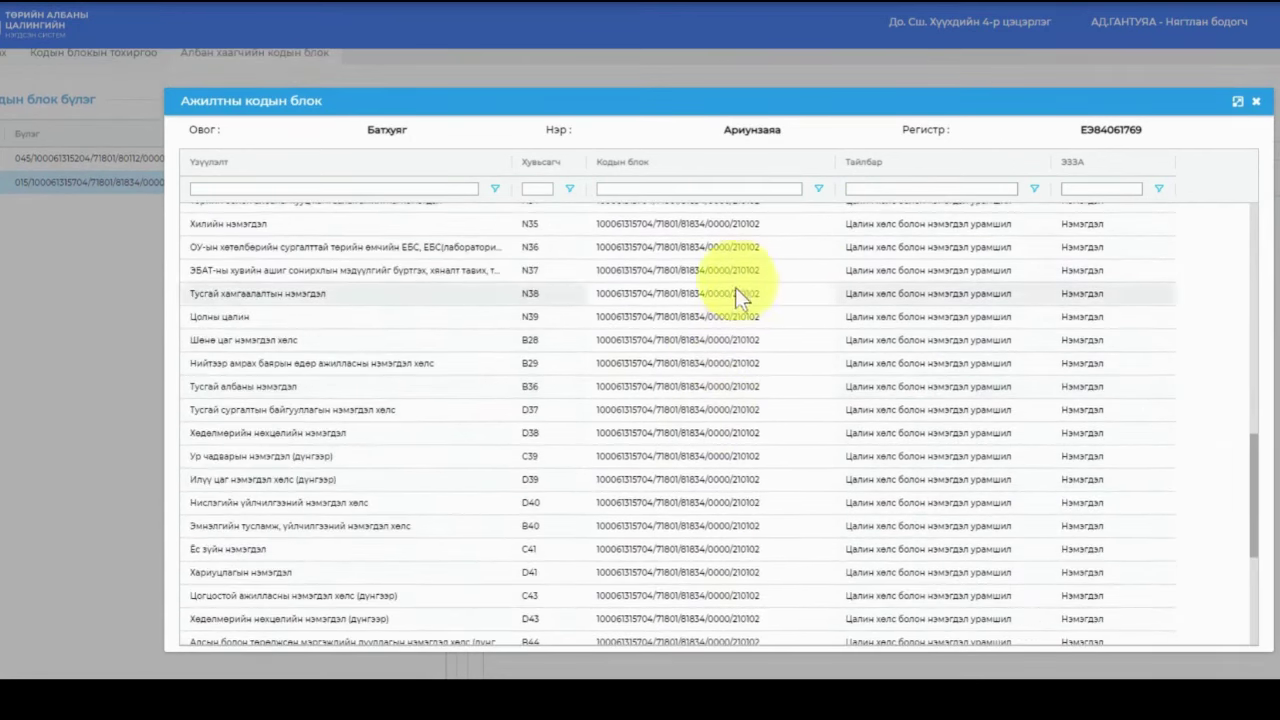
scroll(769, 485, "down", 3)
left_click(744, 515)
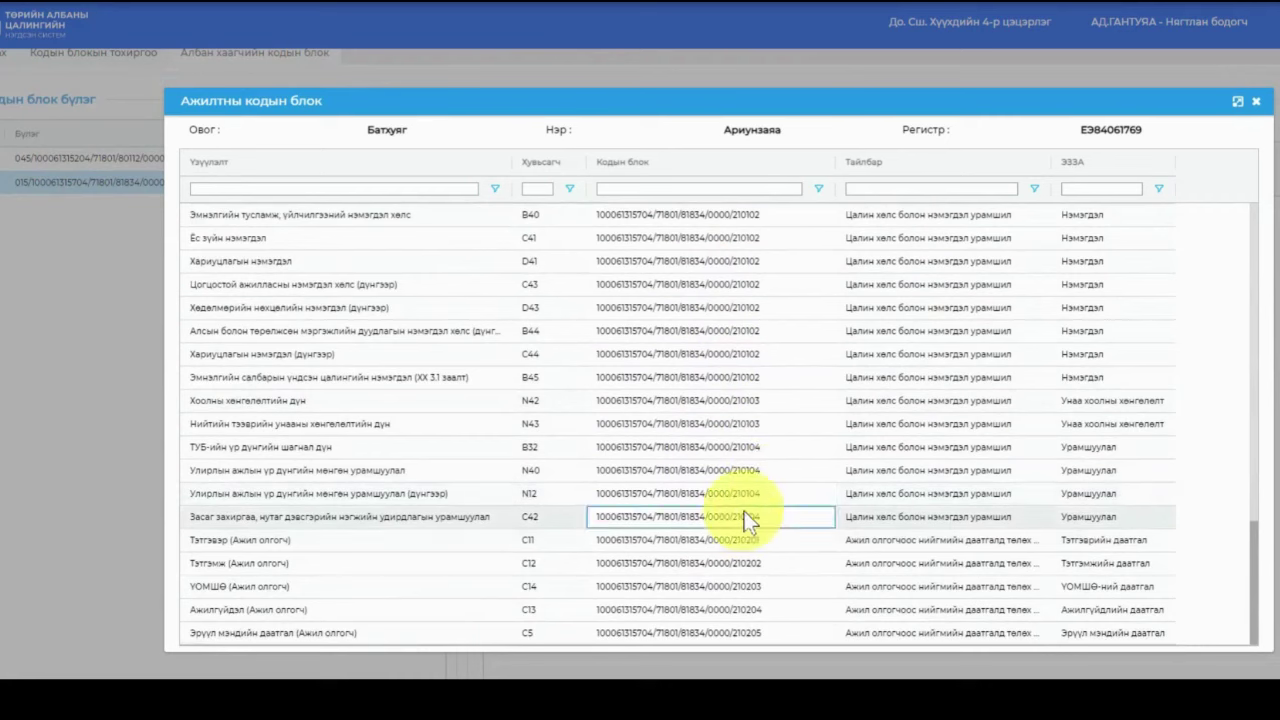
left_click(477, 515)
left_click(892, 510)
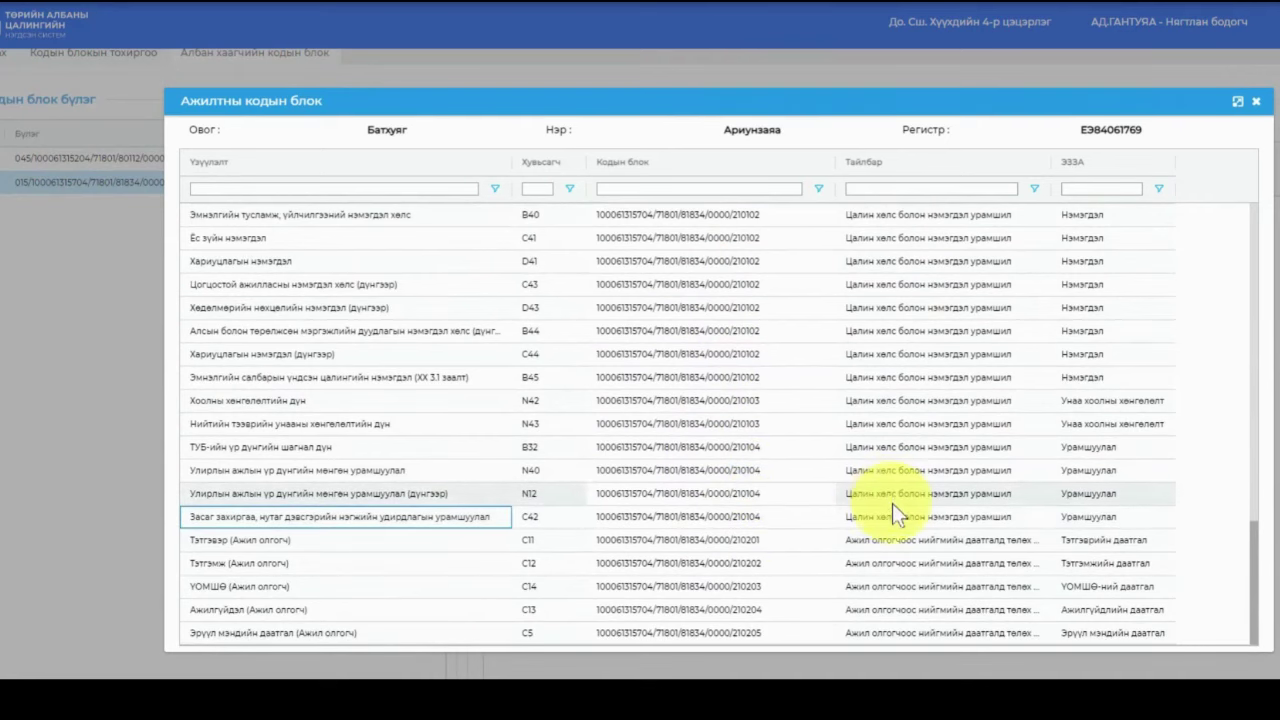
Check the code blocks of the employer insurance indicators from 210201 to 210205, and close the employee's code block list.
left_click(424, 542)
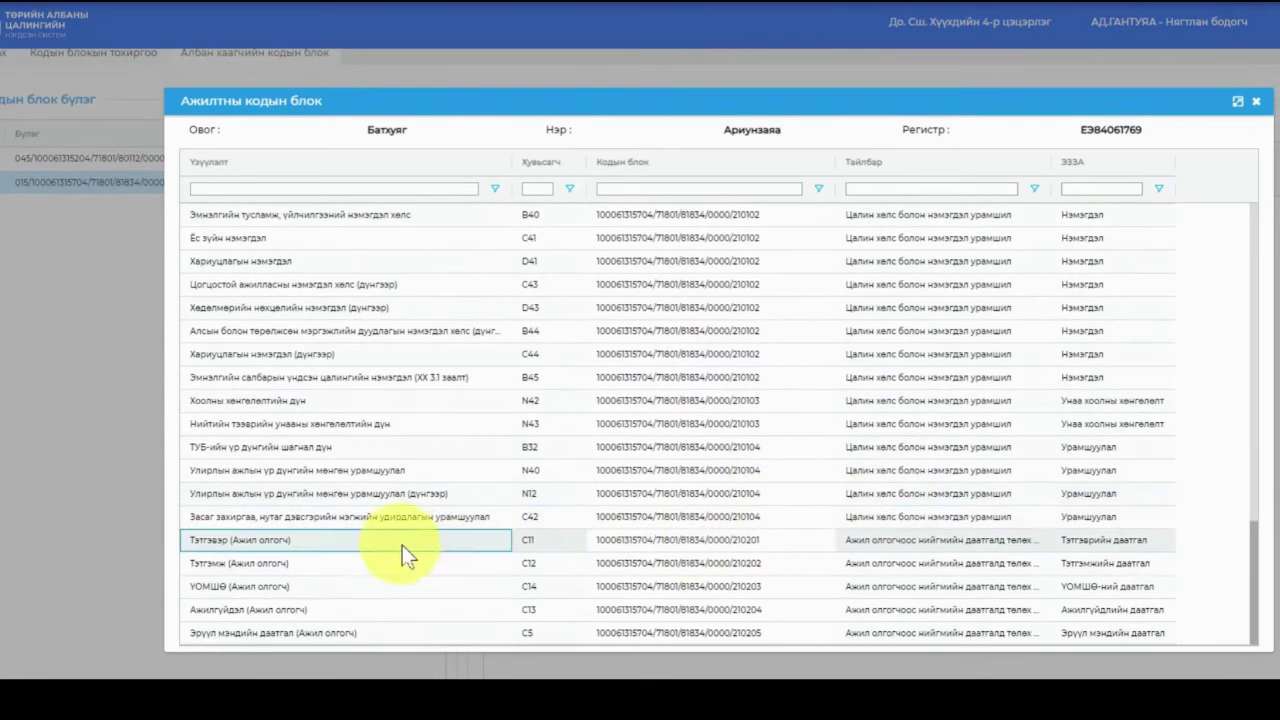
left_click(686, 541)
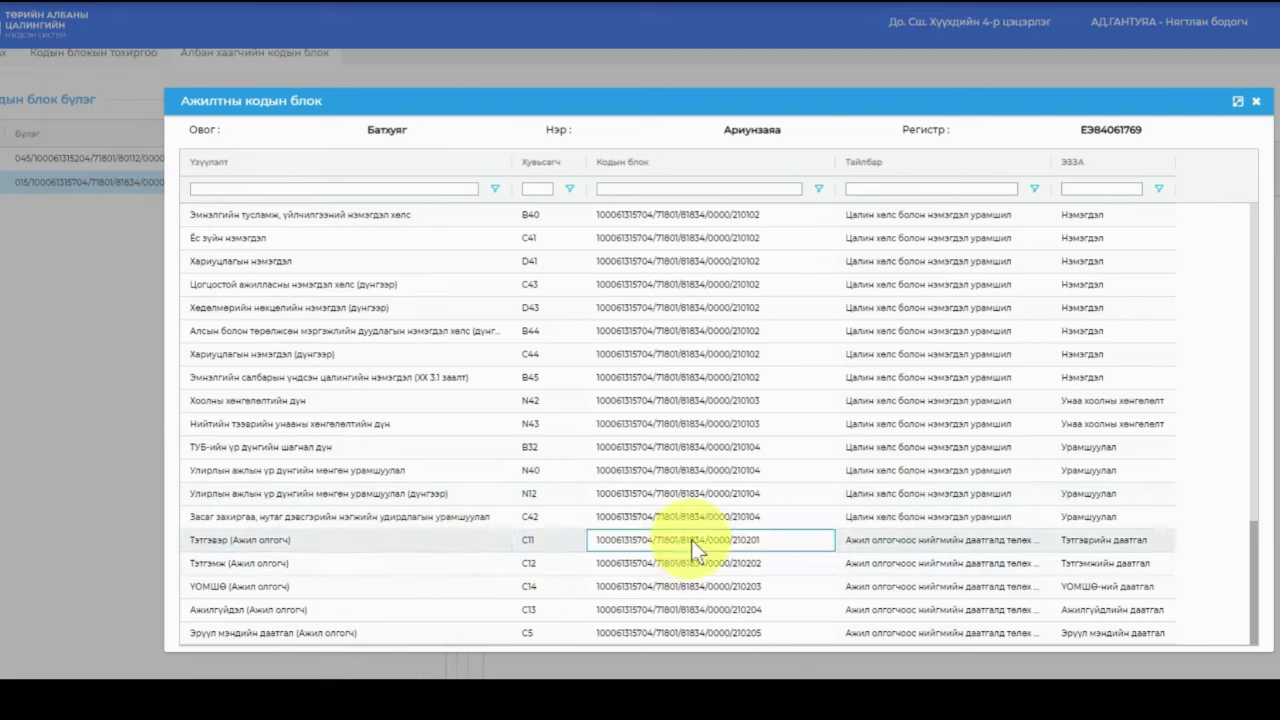
left_click(705, 634)
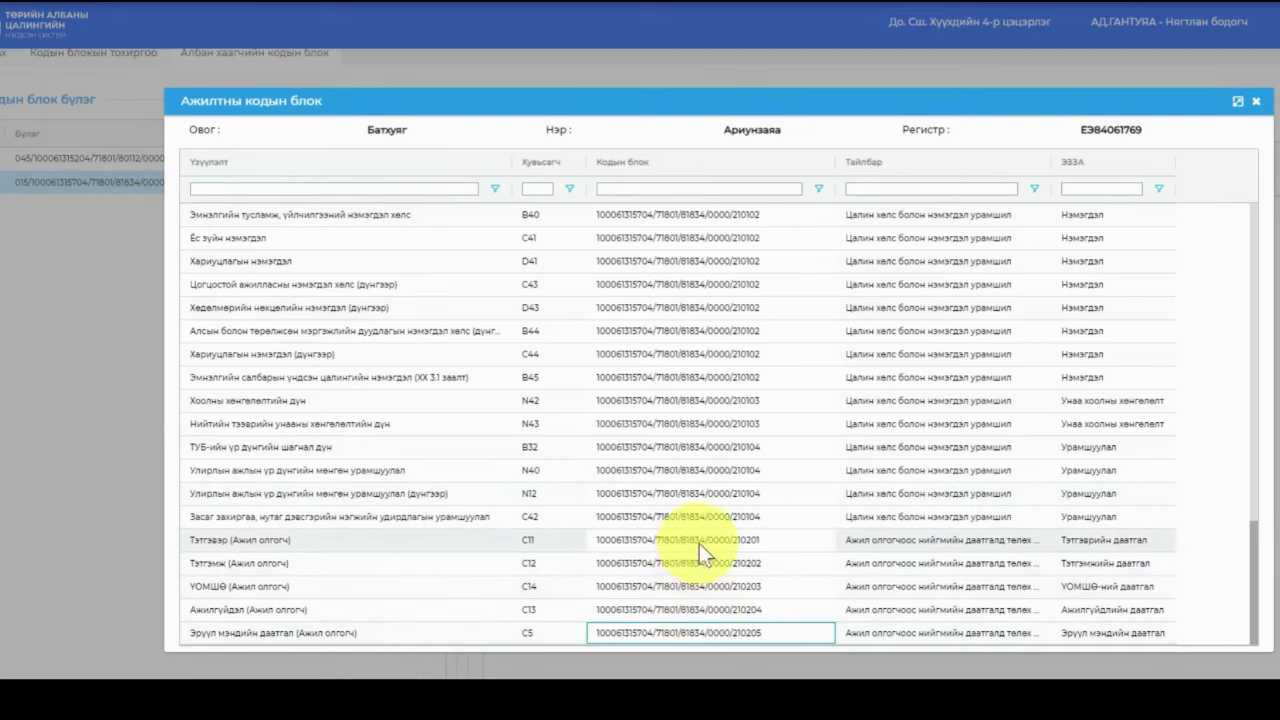
left_click(699, 543)
left_click(704, 630)
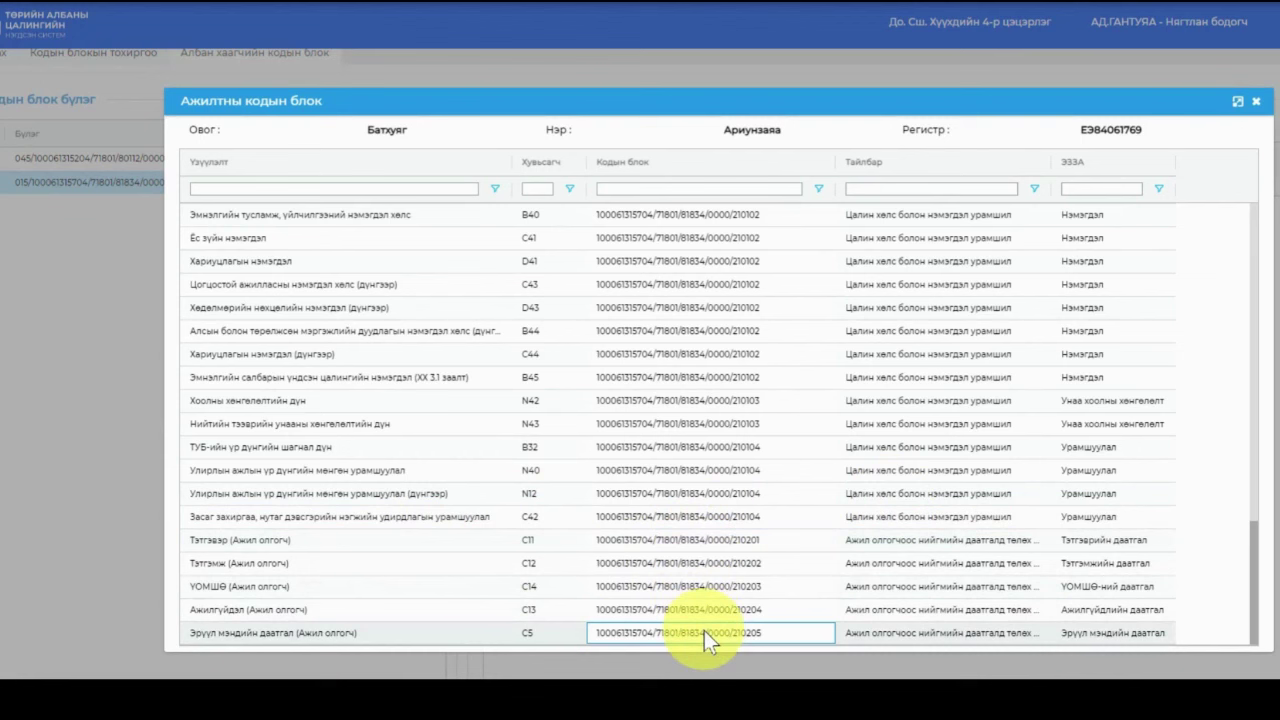
scroll(725, 400, "up", 10)
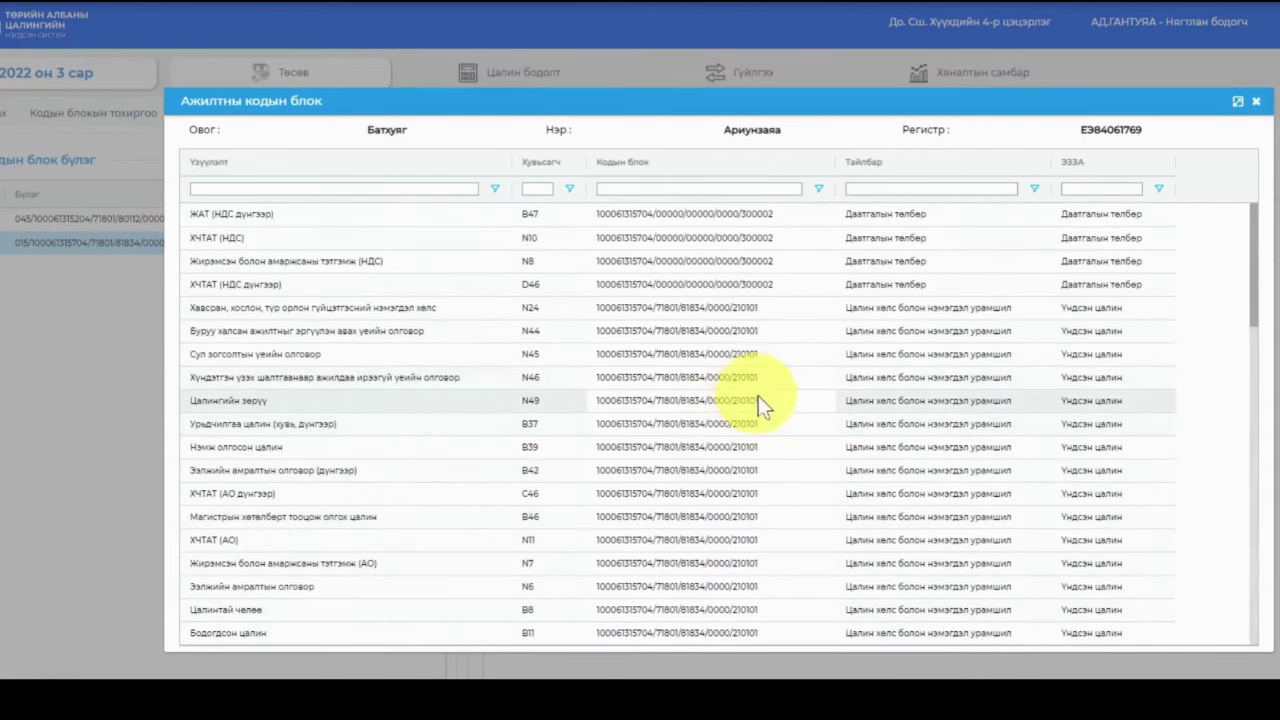
left_click(1257, 103)
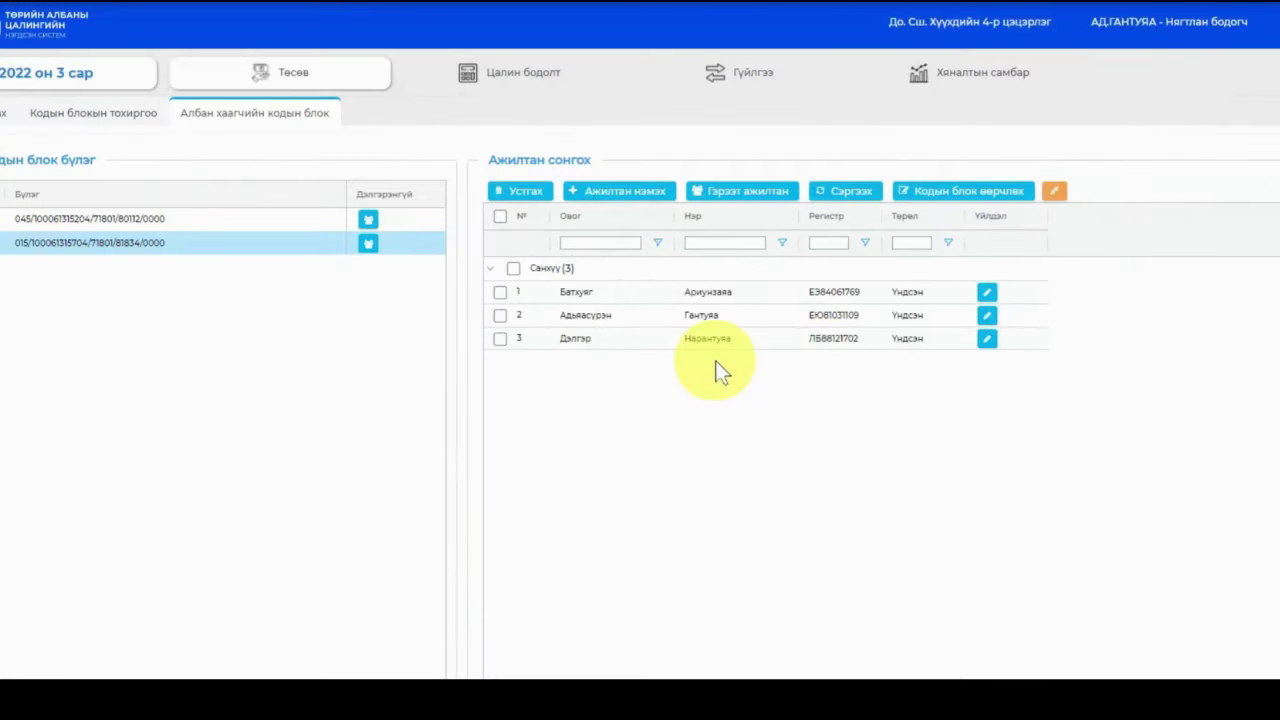
Select only the first Санхүү employee under the 81834 code block and apply Гэрээт ажилтан to that employee.
left_click(501, 293)
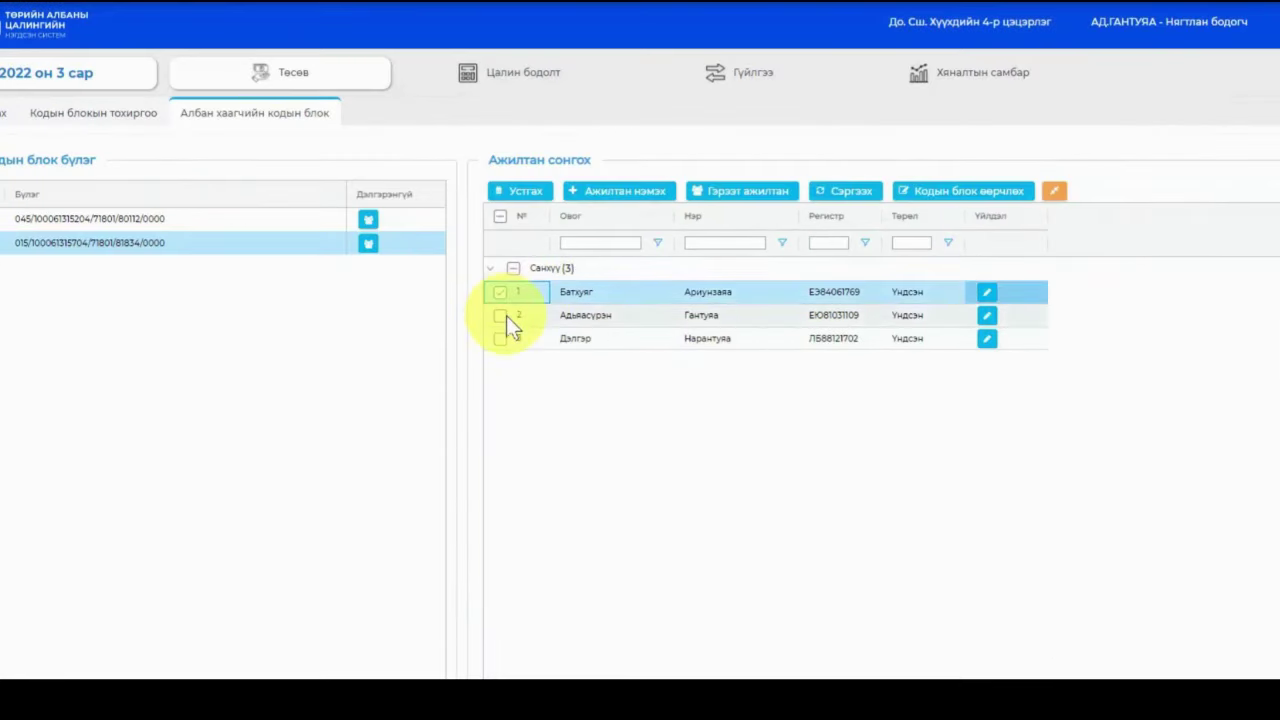
left_click(499, 316)
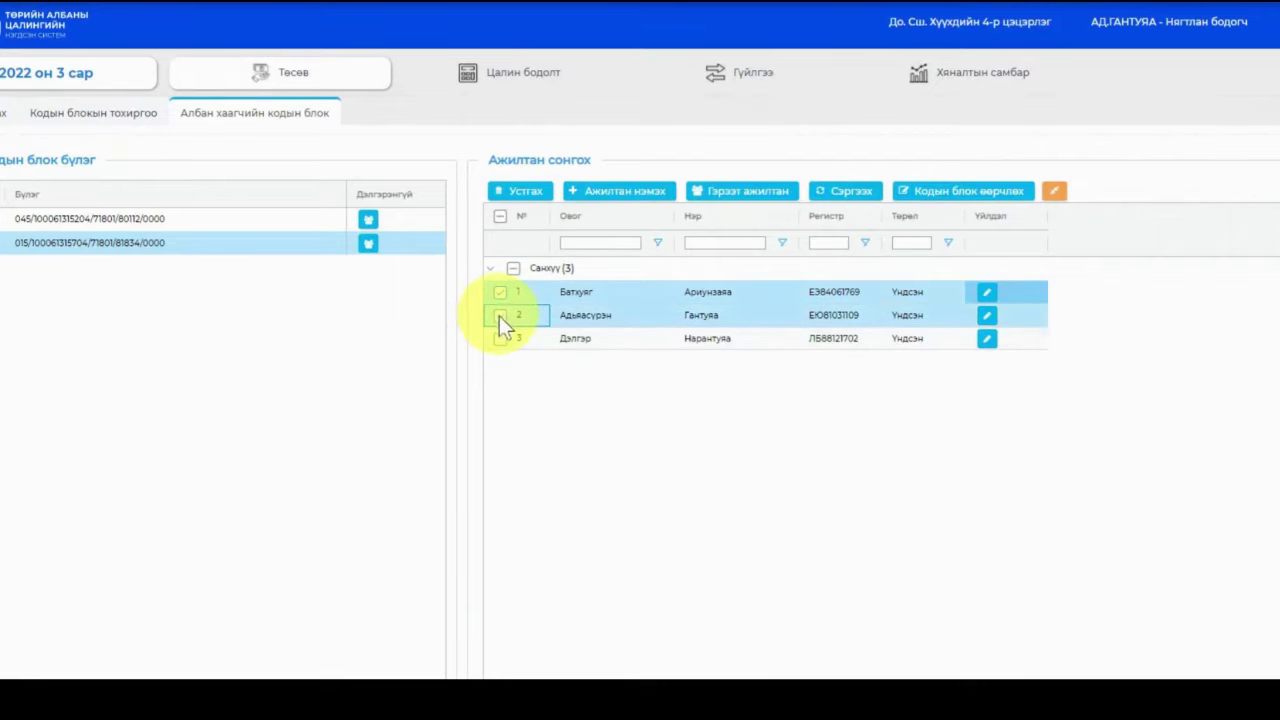
left_click(499, 316)
left_click(500, 340)
left_click(501, 339)
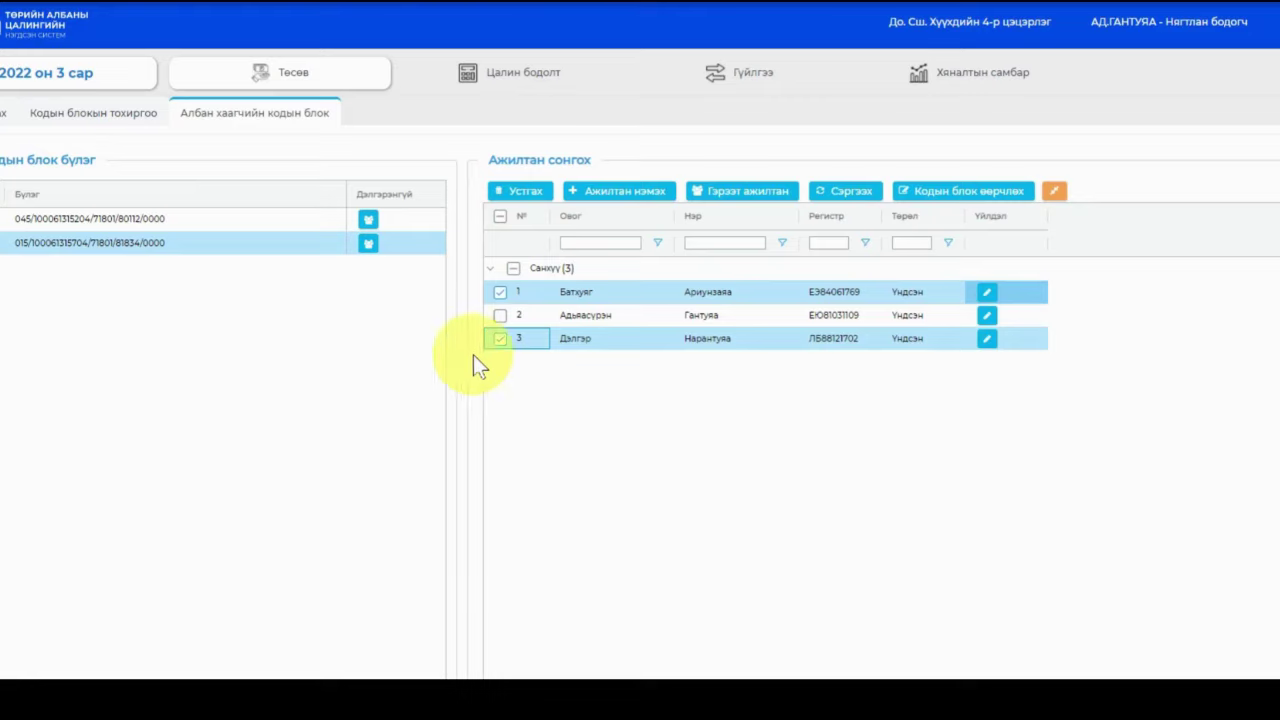
left_click(501, 339)
left_click(719, 295)
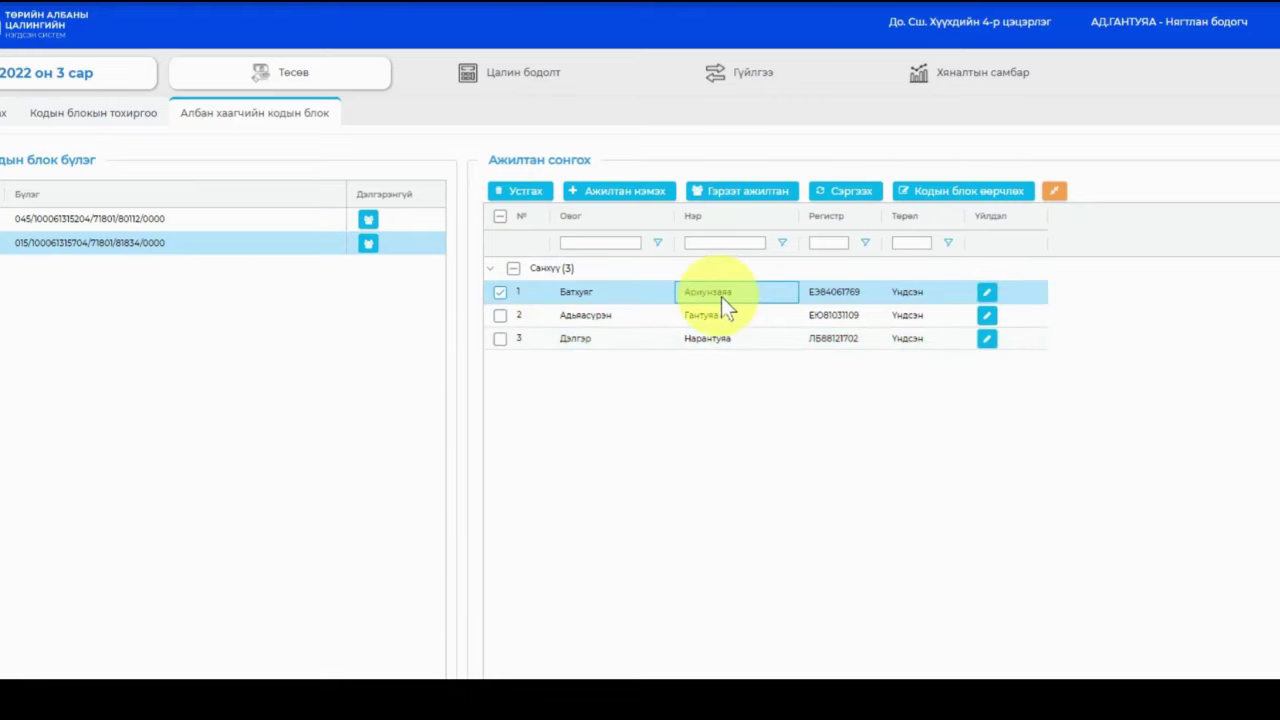
left_click(500, 292)
left_click(765, 204)
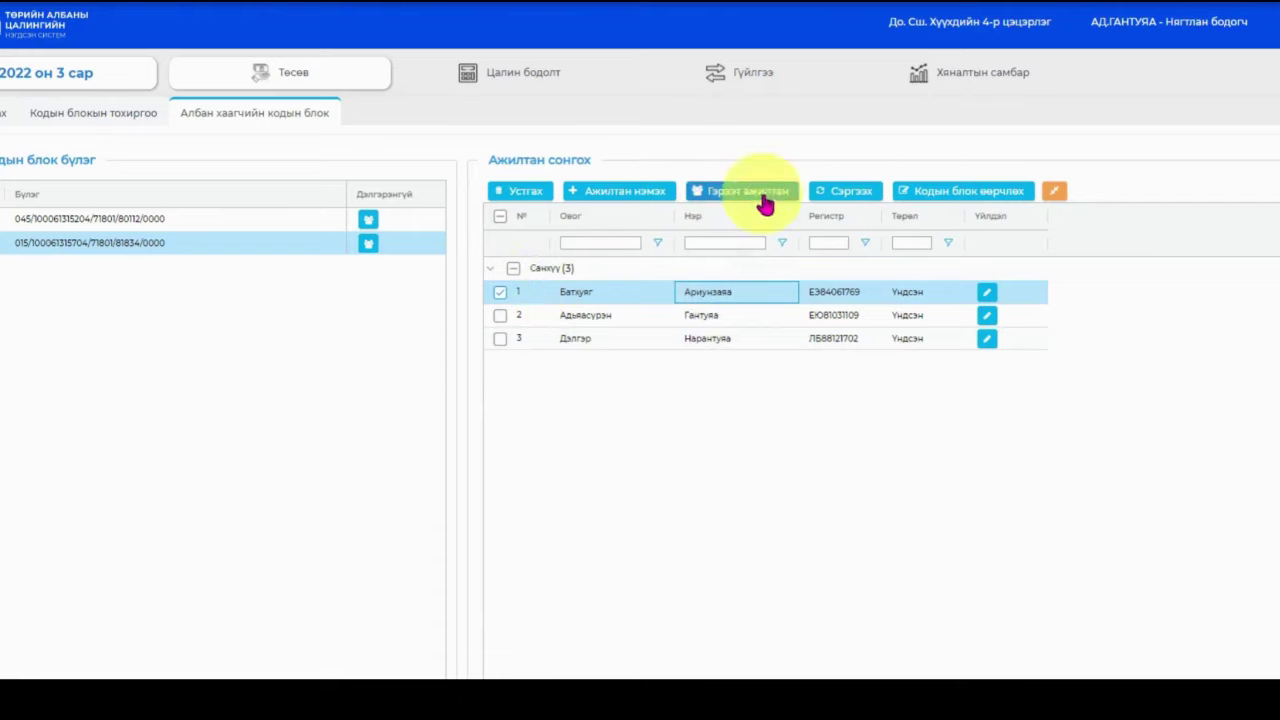
left_click(765, 204)
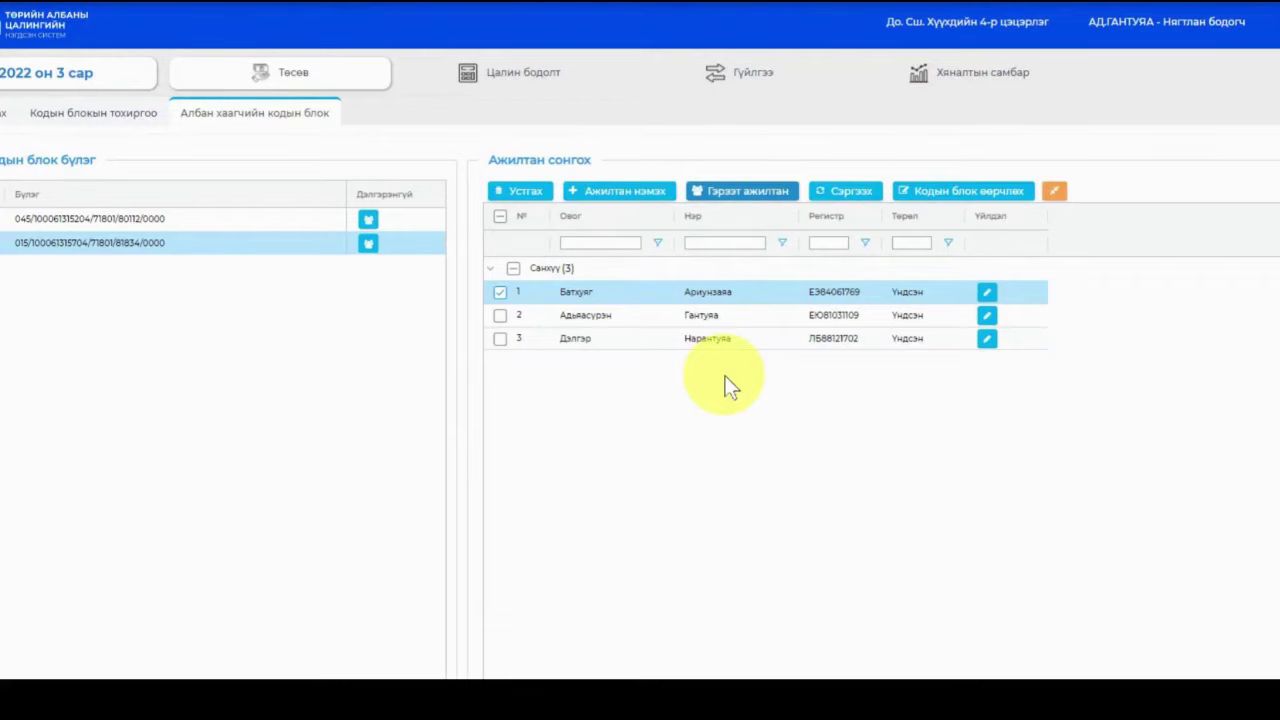
Open the first Санхүү employee's code block list and examine the 300002 Даатгалын төлбөр and 210105 Гэрээт ажлын хөлс indicators down to B46.
left_click(987, 292)
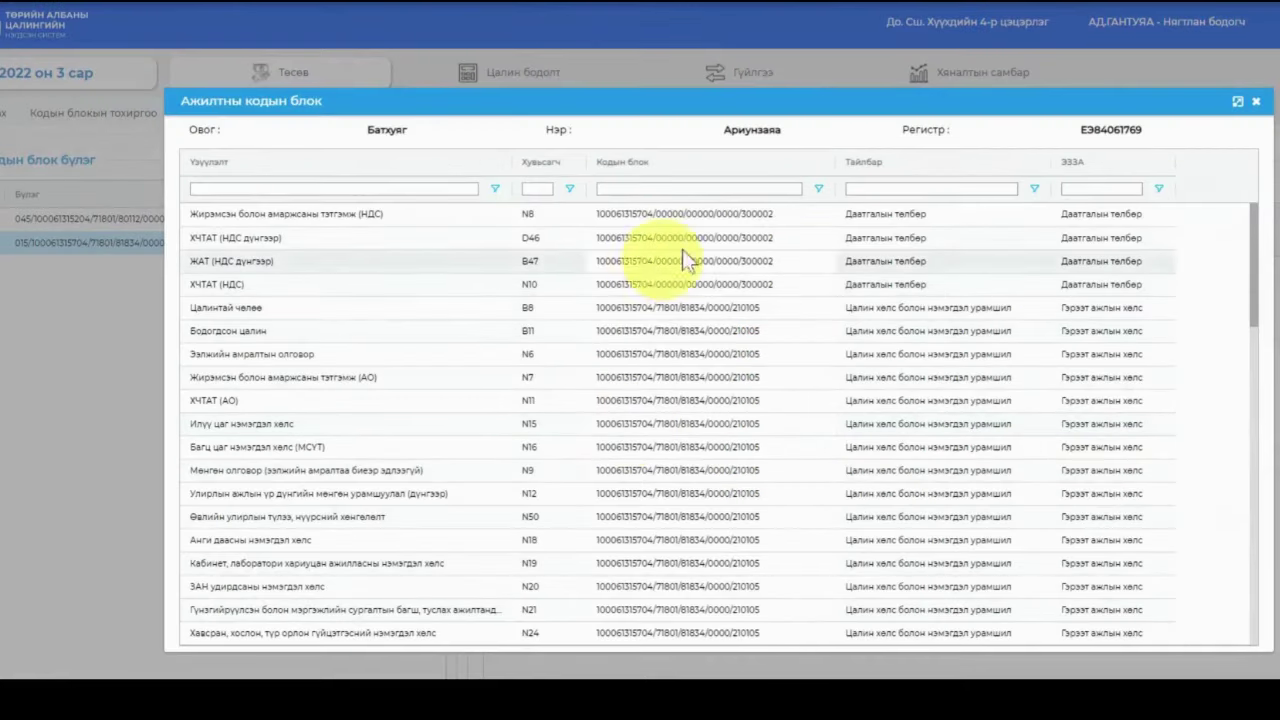
left_click(427, 213)
left_click(779, 285)
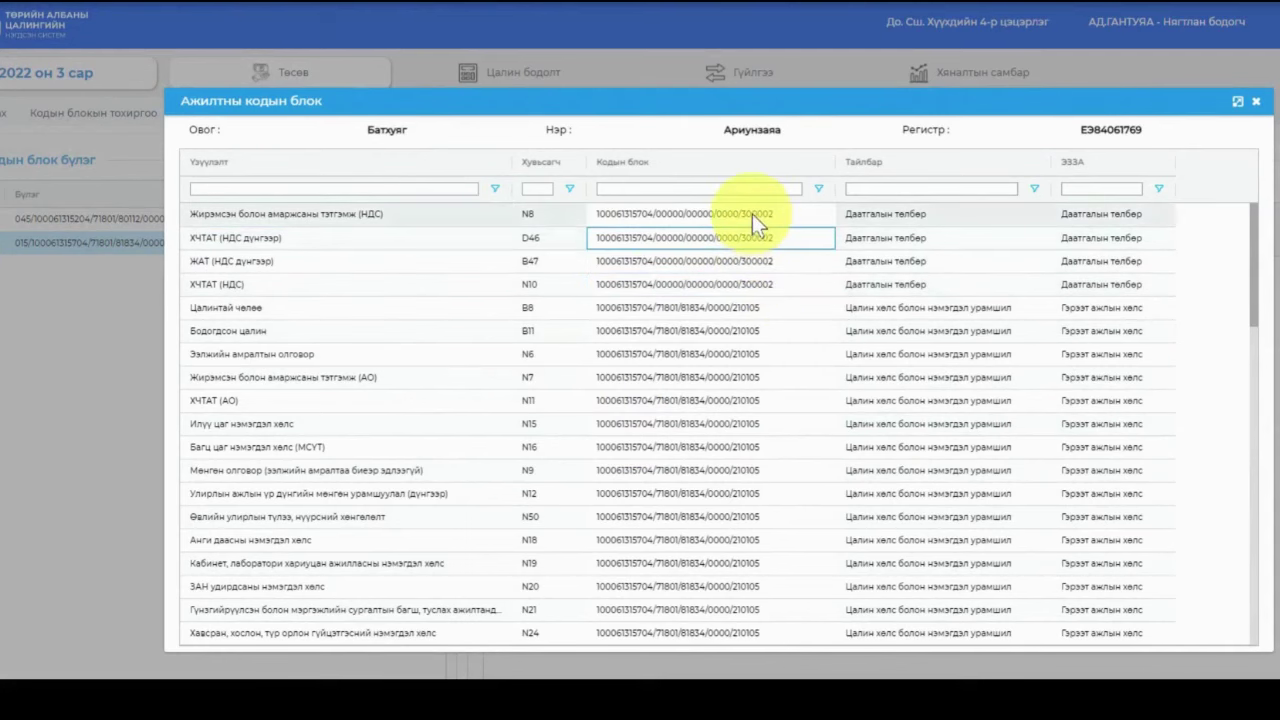
left_click(720, 304)
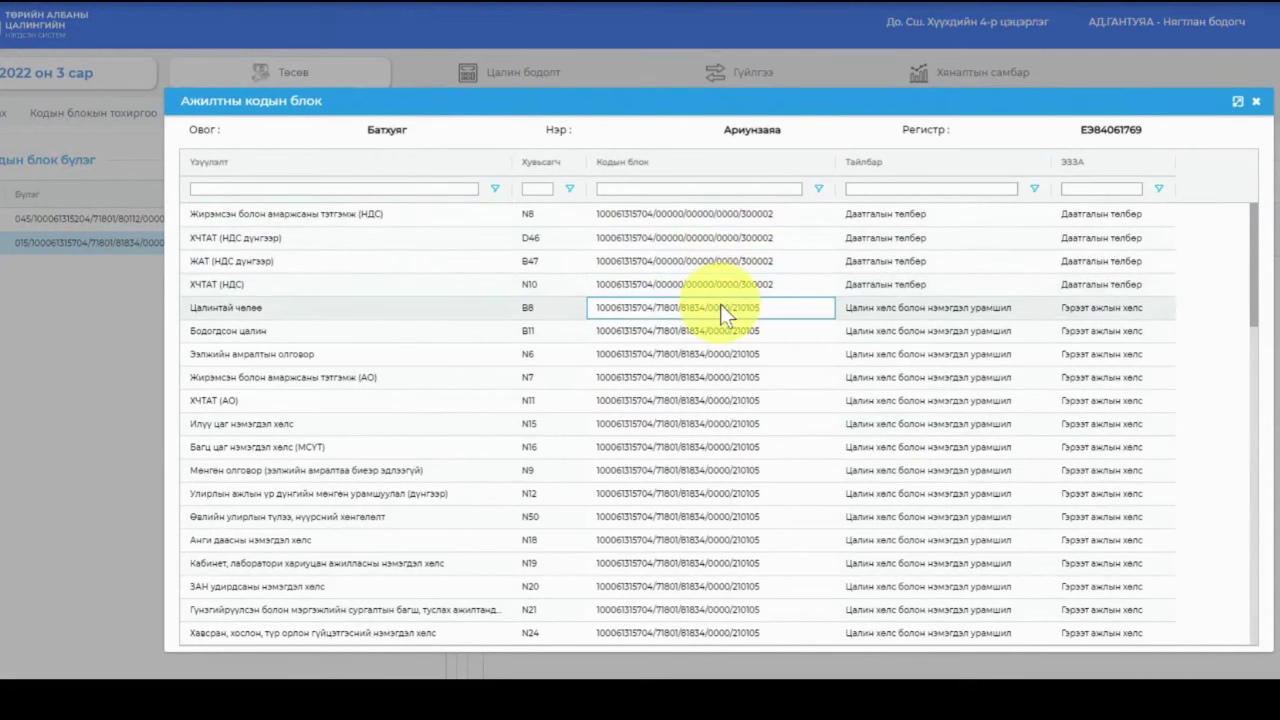
scroll(754, 463, "down", 2)
scroll(748, 380, "down", 6)
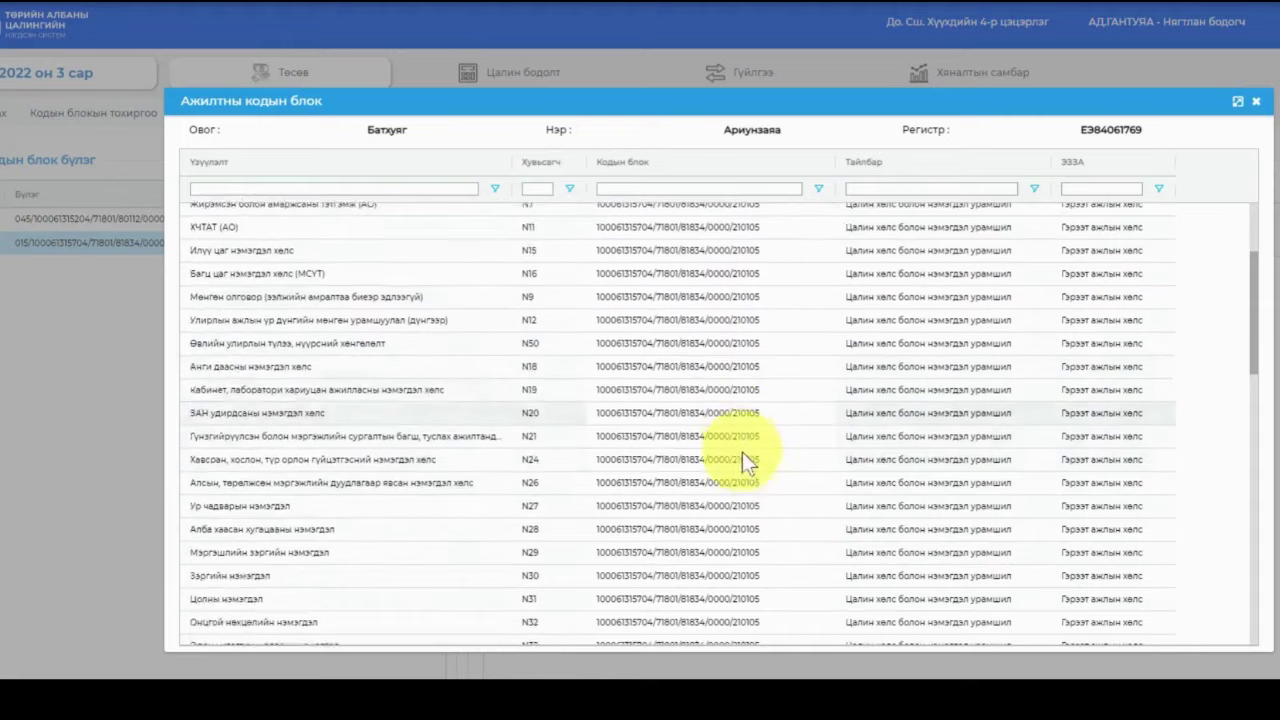
scroll(736, 407, "down", 10)
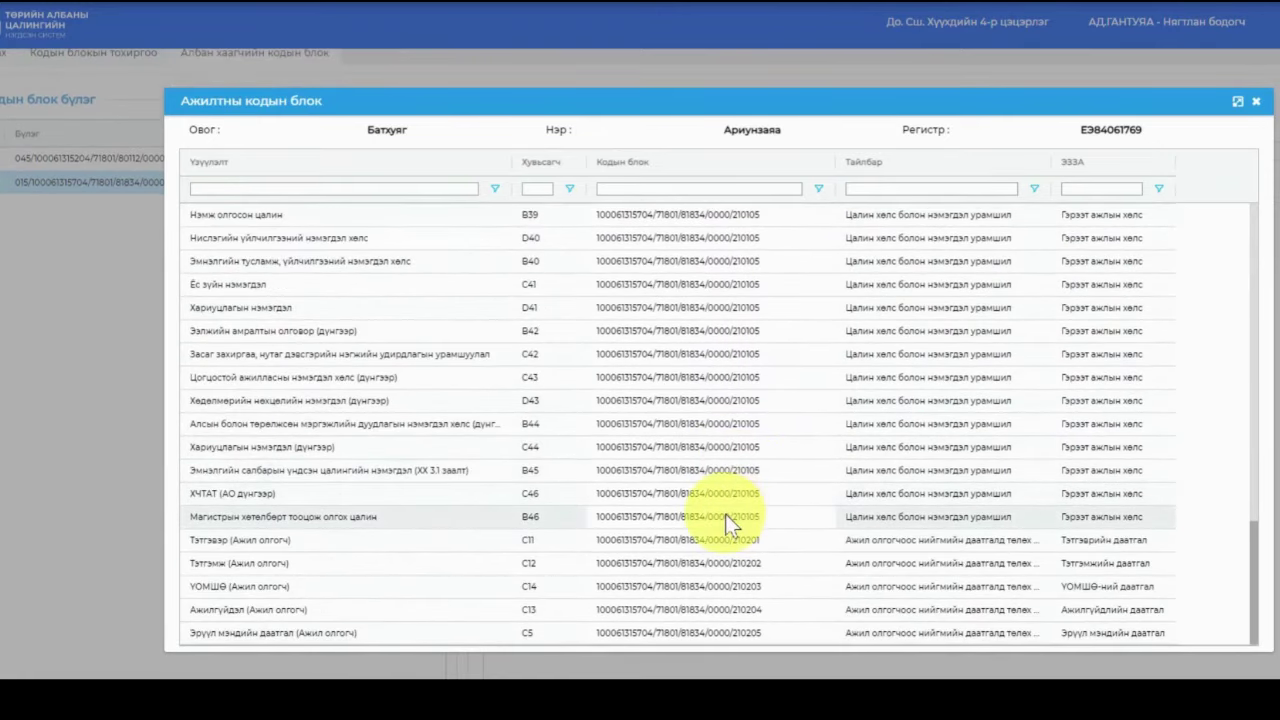
left_click(725, 514)
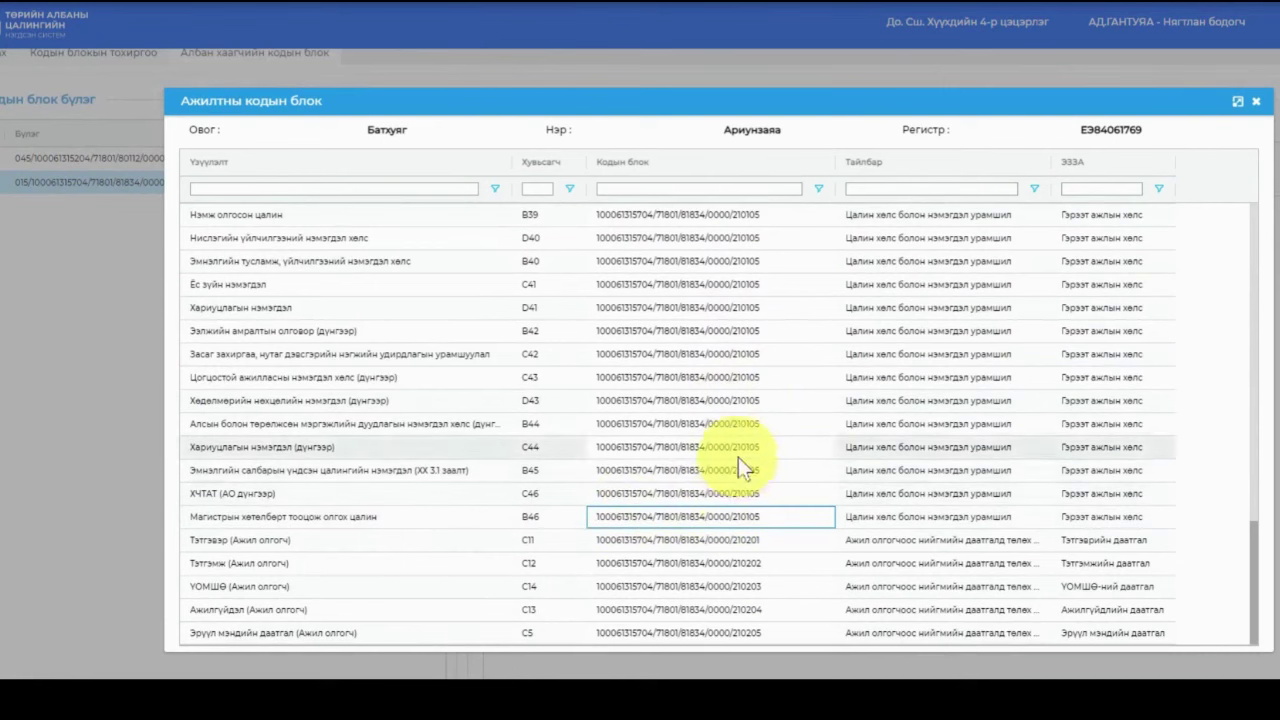
left_click(1117, 520)
left_click(709, 518)
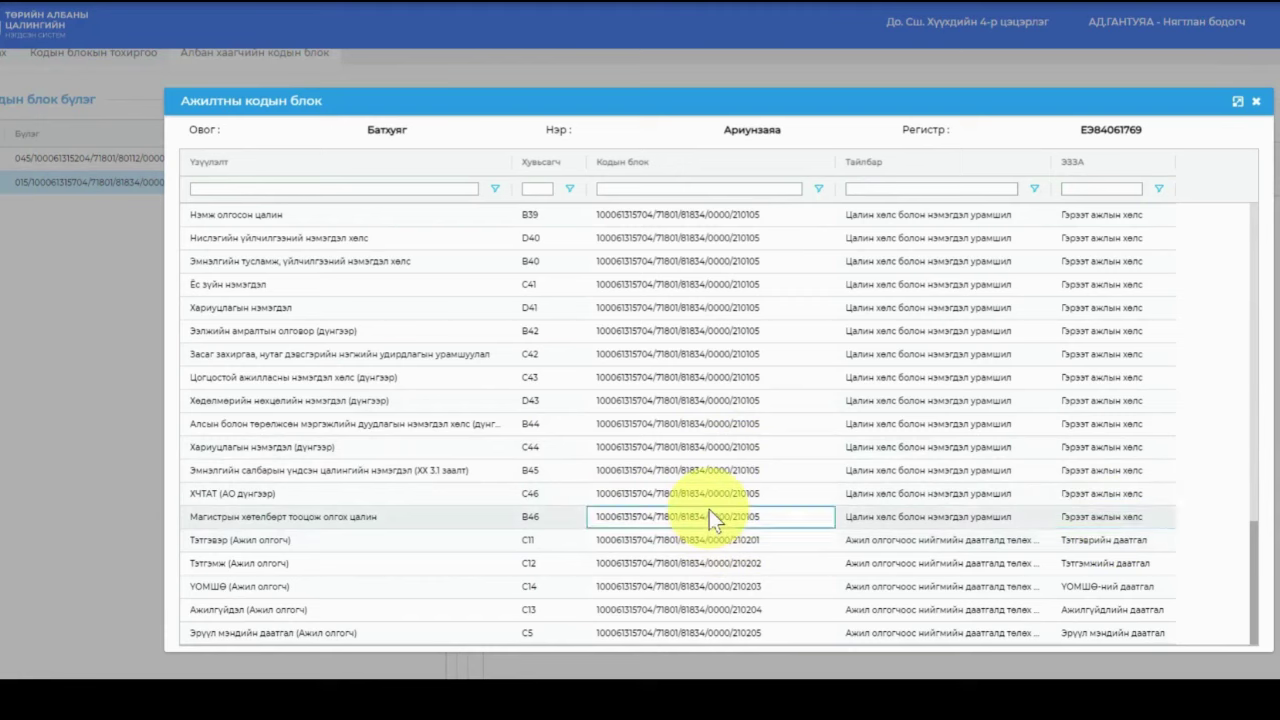
Check the contract employee's employer insurance code blocks, 210201 to 210205, and close the code block list.
left_click(388, 542)
left_click(658, 542)
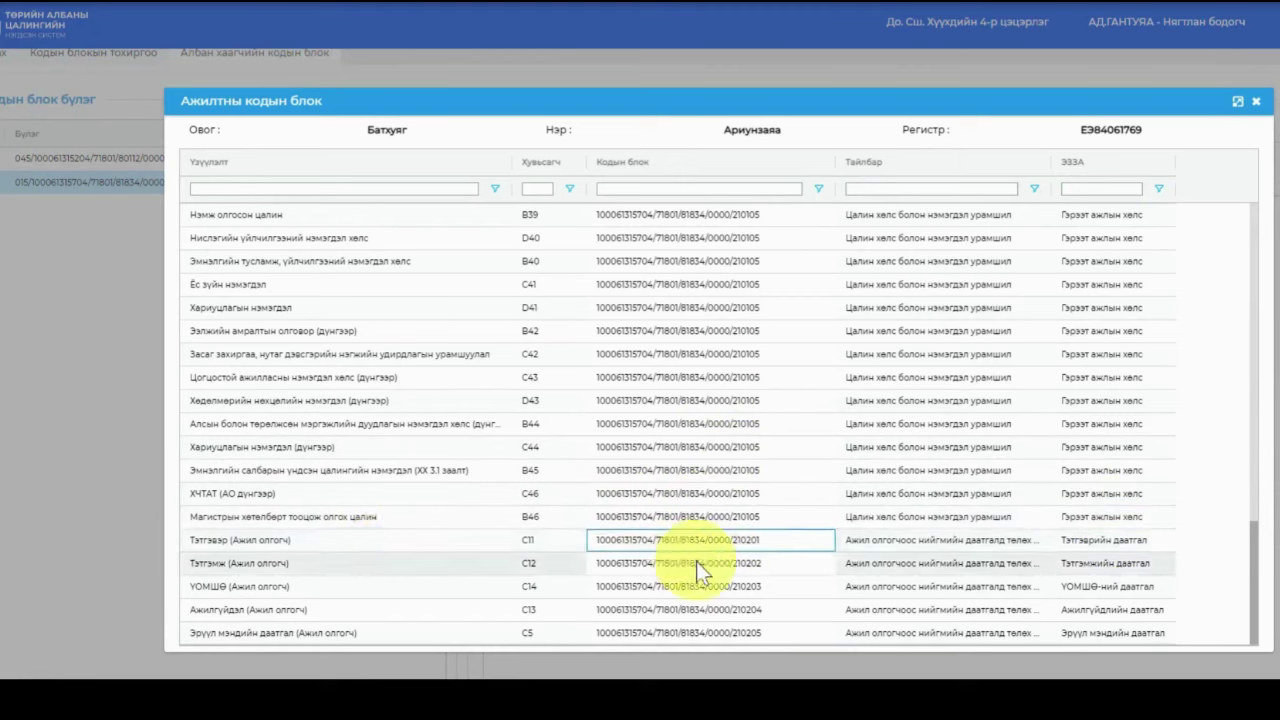
left_click(696, 561)
left_click(696, 586)
left_click(694, 610)
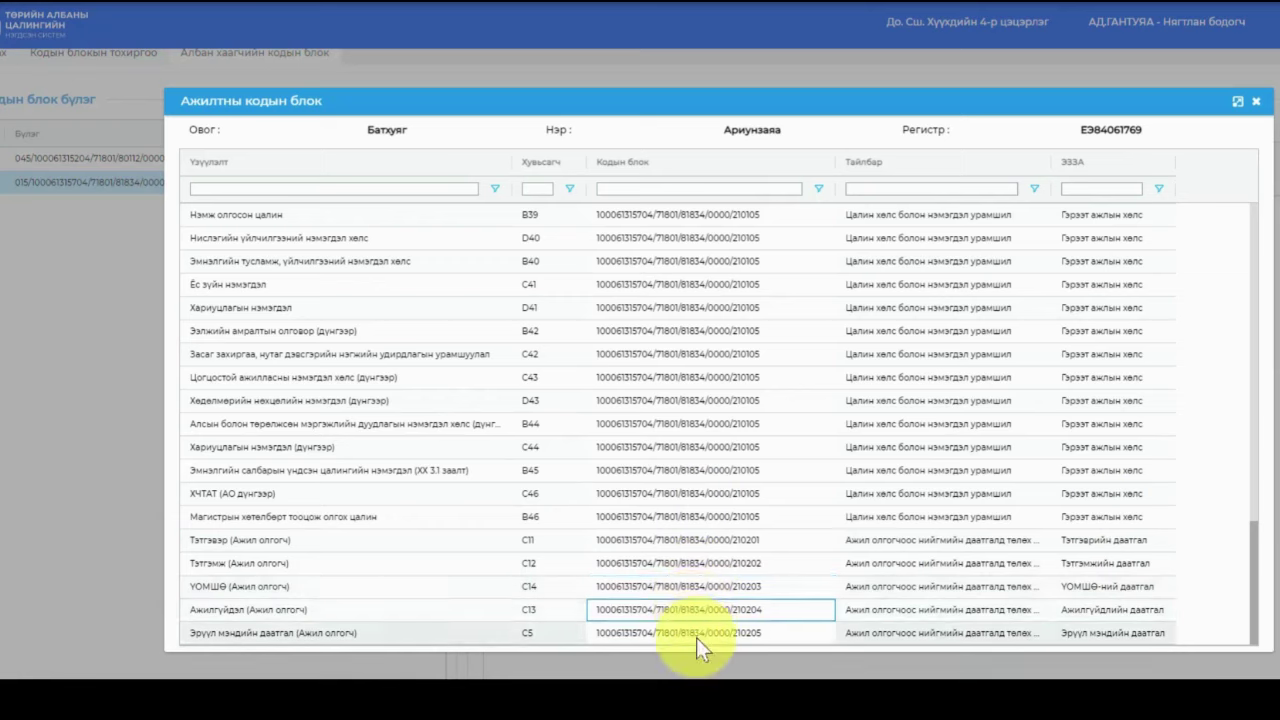
left_click(696, 634)
left_click(672, 545)
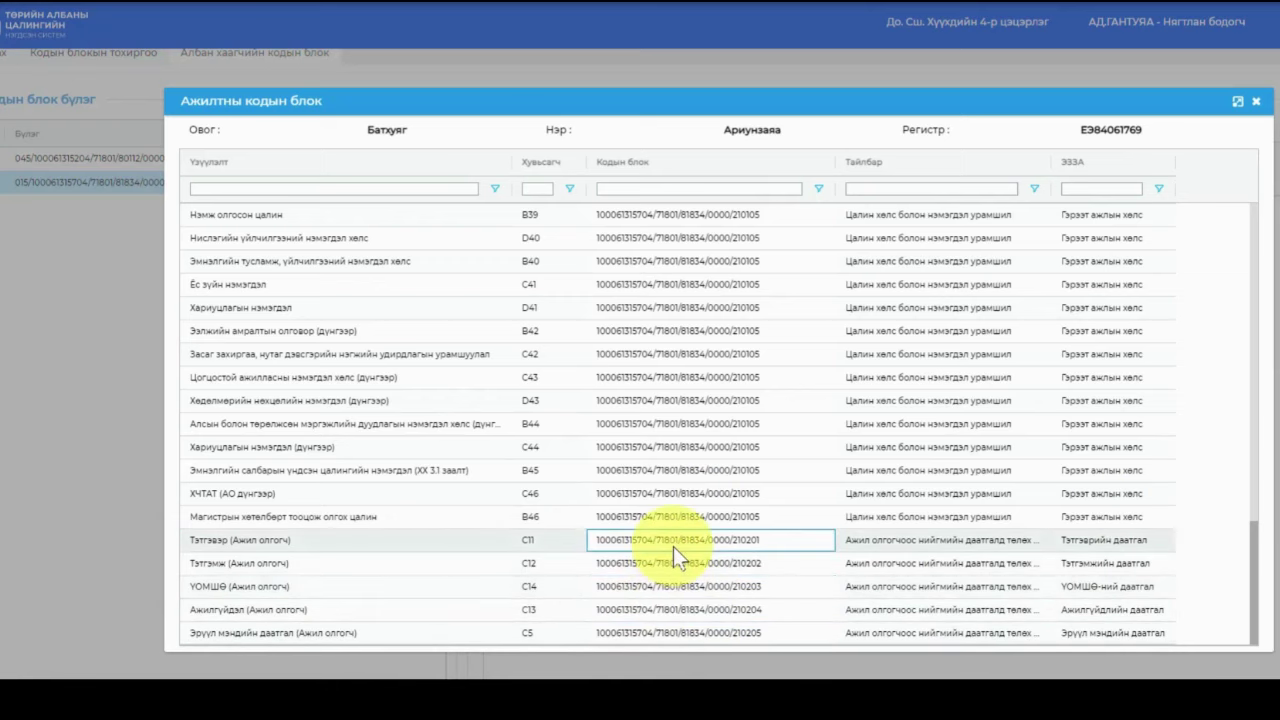
left_click(681, 631)
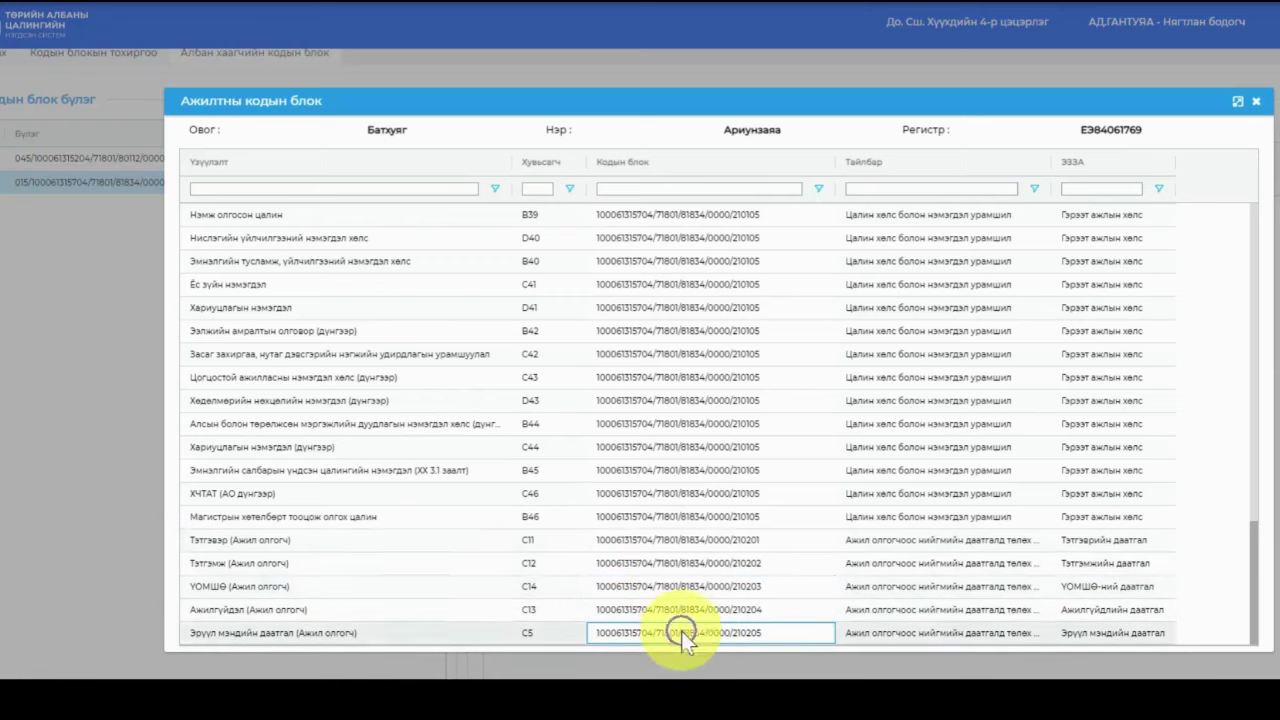
left_click(699, 599)
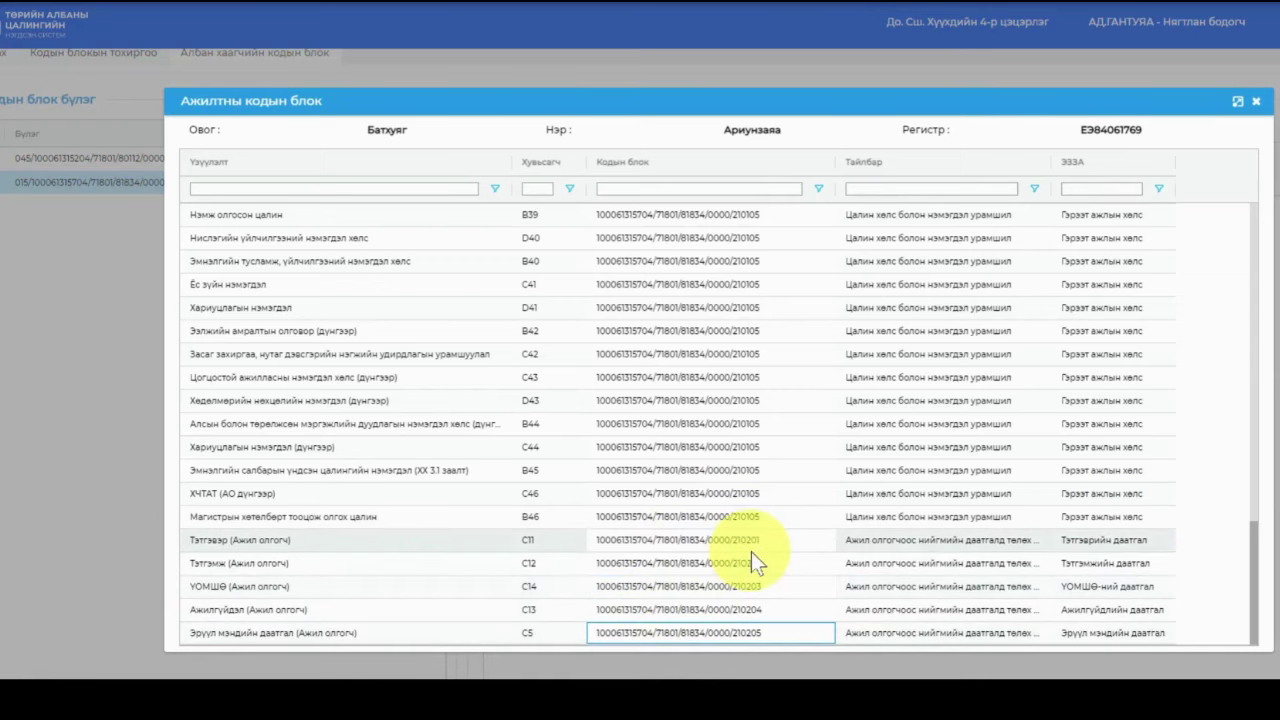
left_click(1256, 101)
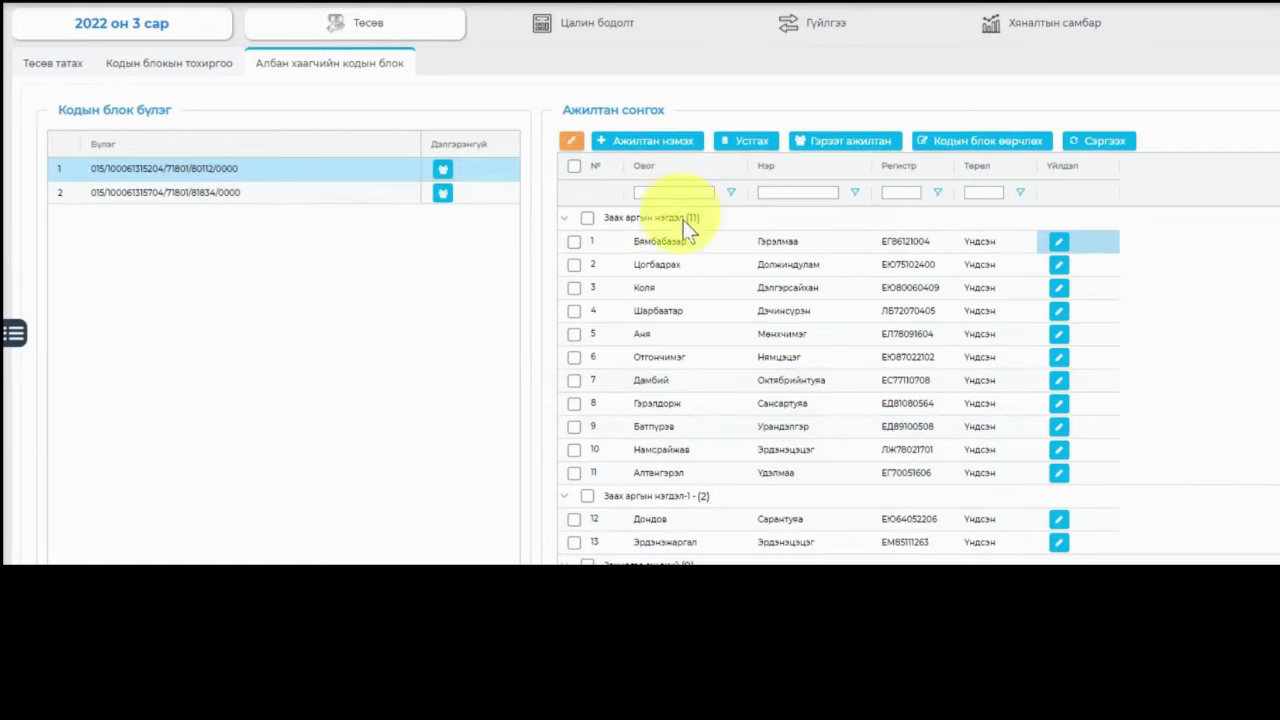
Compare the employees assigned to the 80112 and 81834 code block groups, returning to the first Заах аргын нэгдэл employee under 80112.
left_click_drag(712, 245, 774, 241)
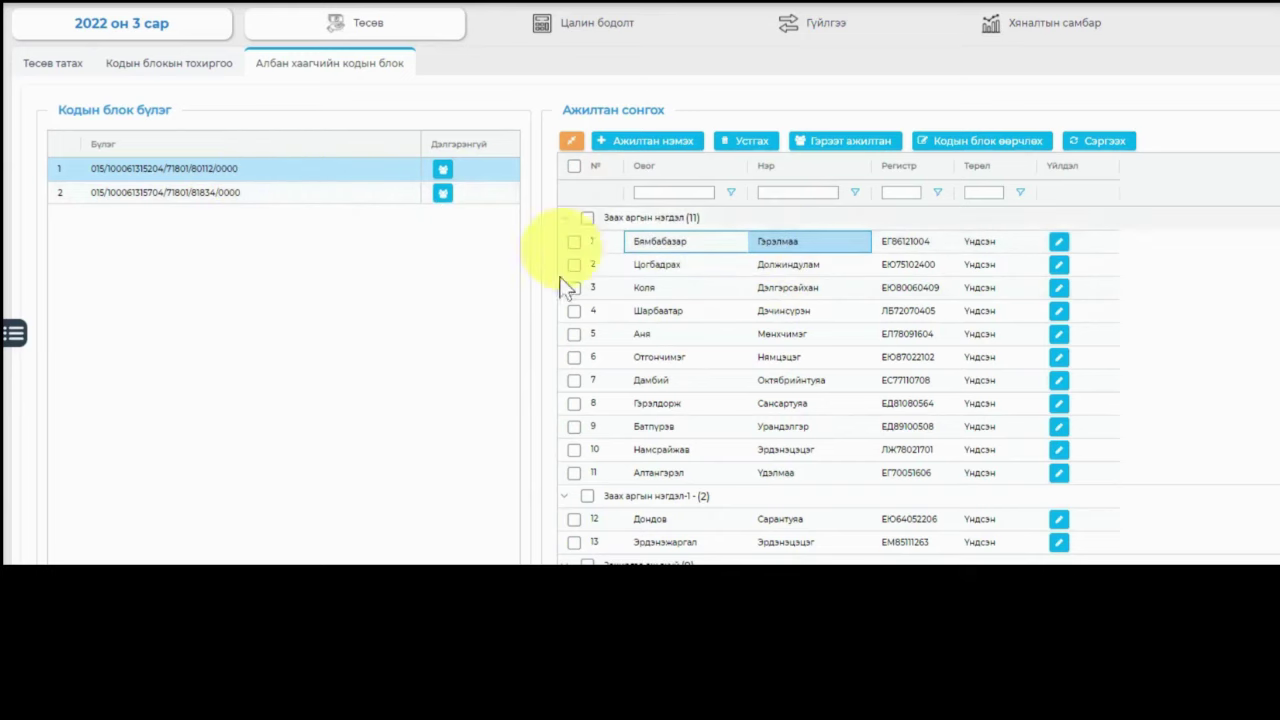
left_click(213, 170)
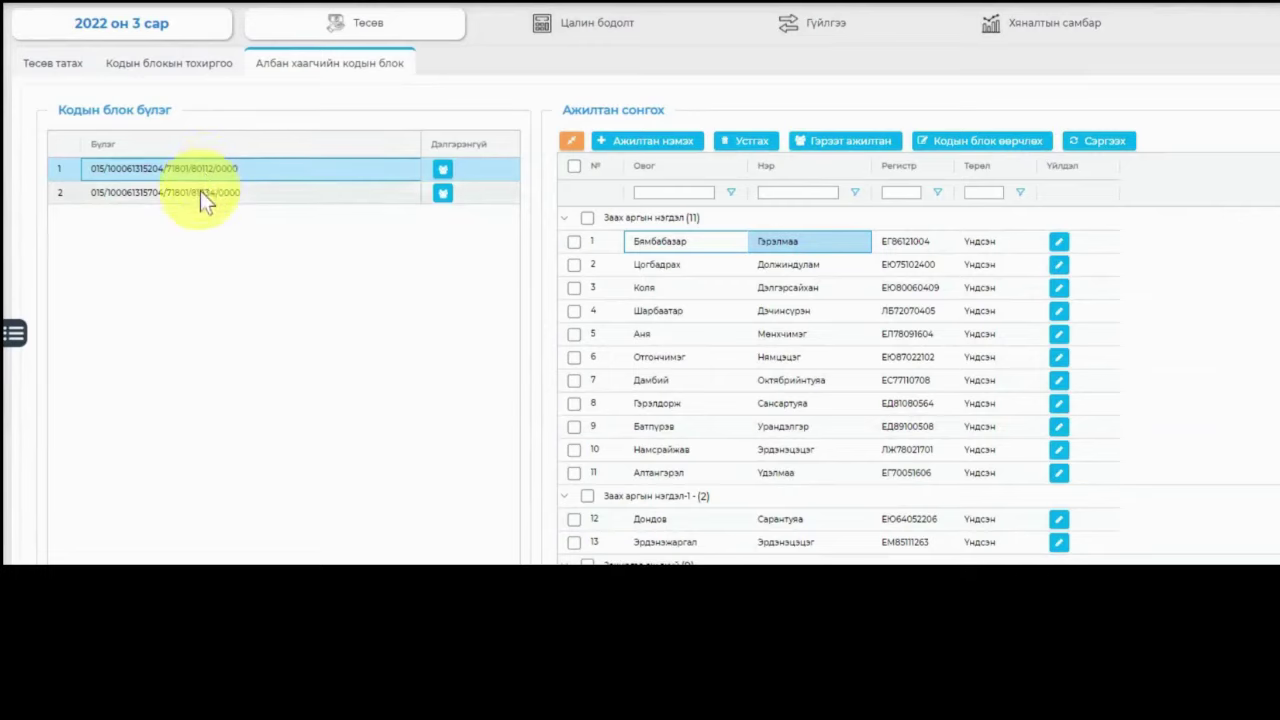
left_click(200, 192)
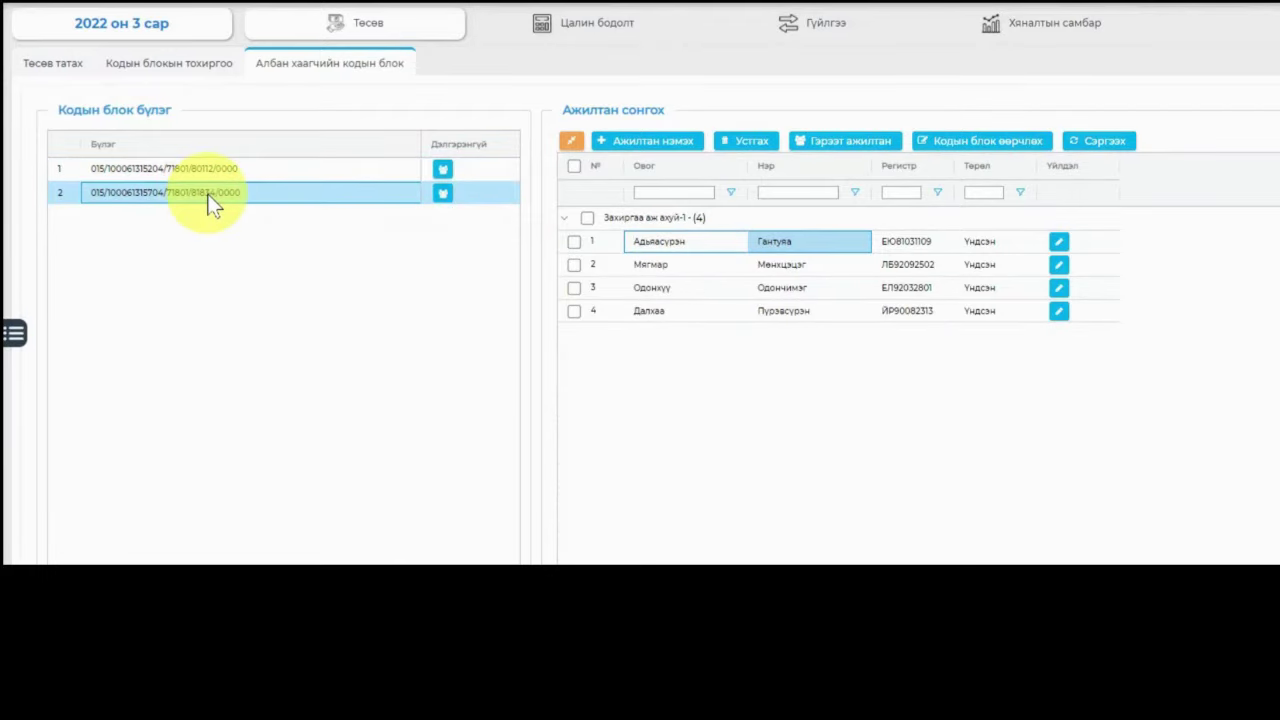
left_click(201, 170)
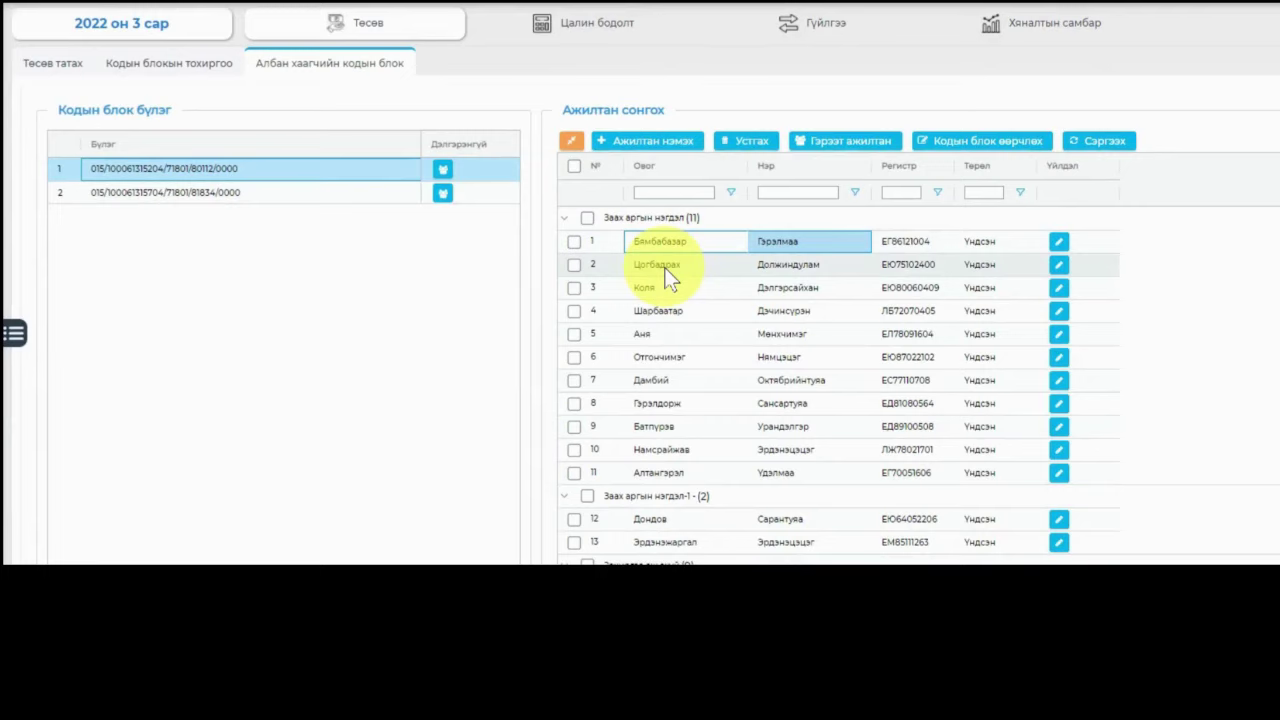
left_click(205, 170)
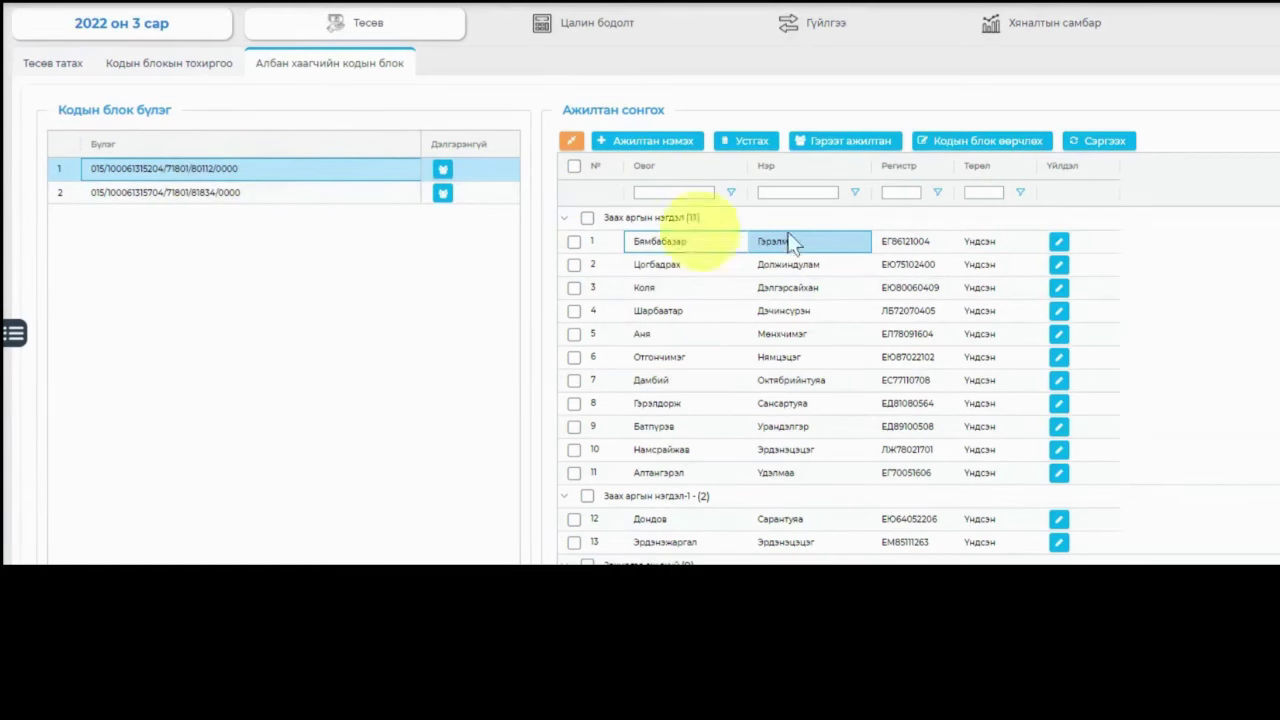
left_click_drag(640, 243, 969, 241)
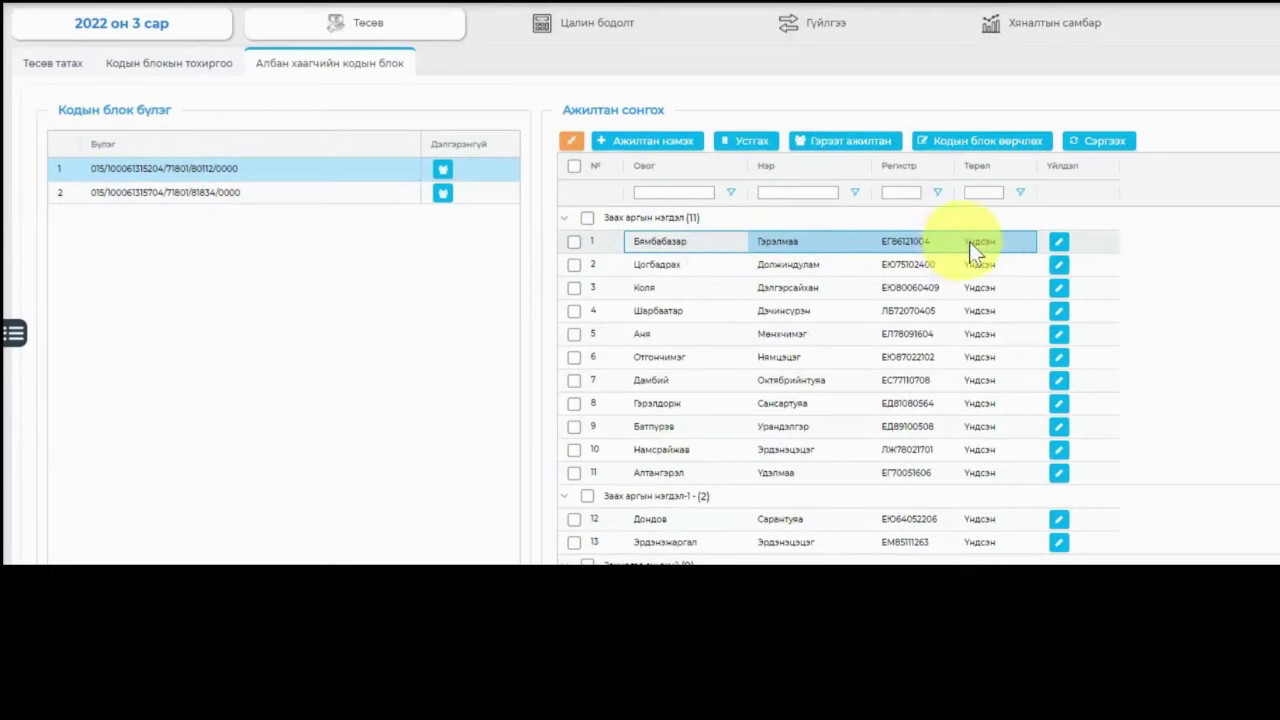
left_click(807, 241)
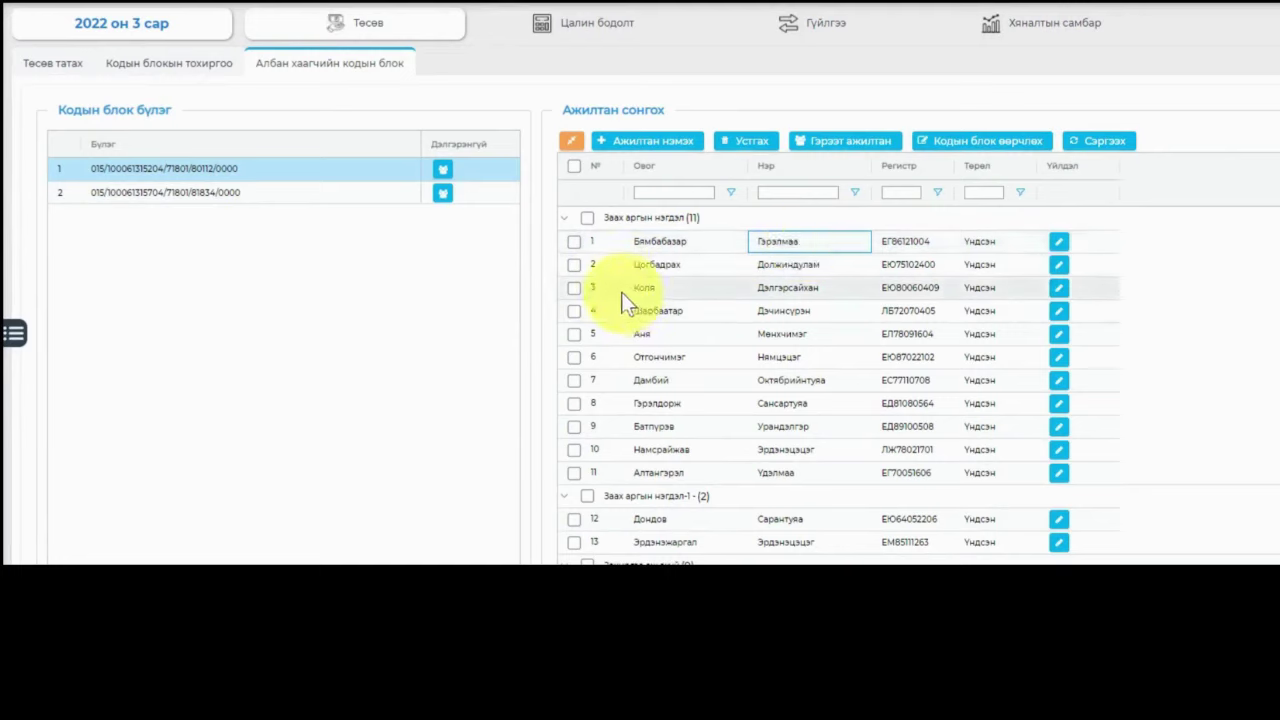
Select only the first Заах аргын нэгдэл employee under the 80112 code block, leaving all other employees unselected.
left_click(573, 242)
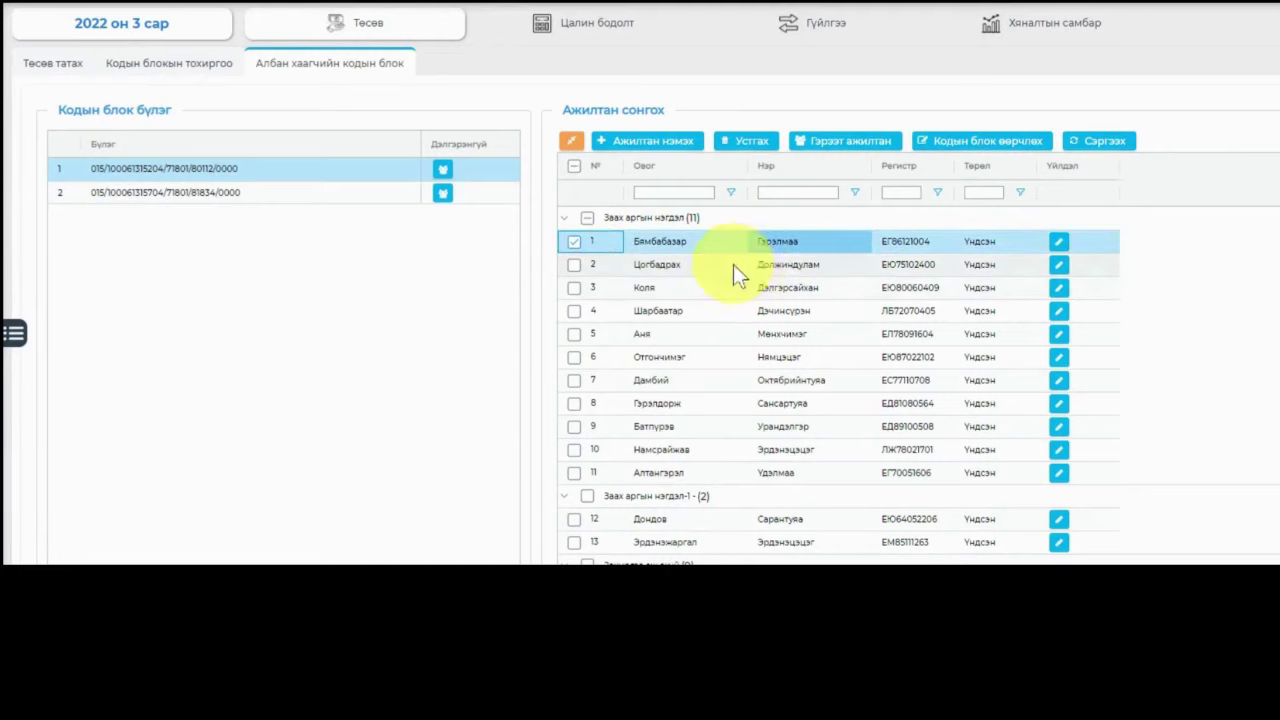
left_click(579, 286)
left_click(576, 311)
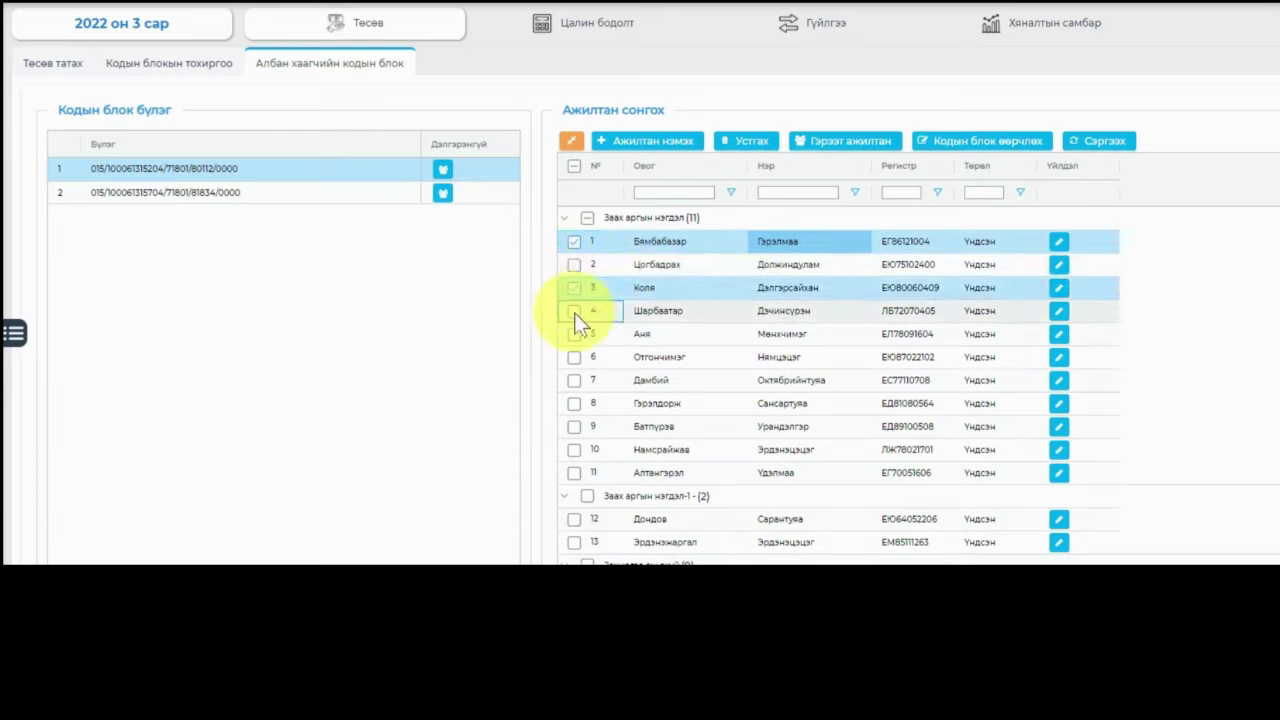
left_click(575, 334)
left_click(571, 314)
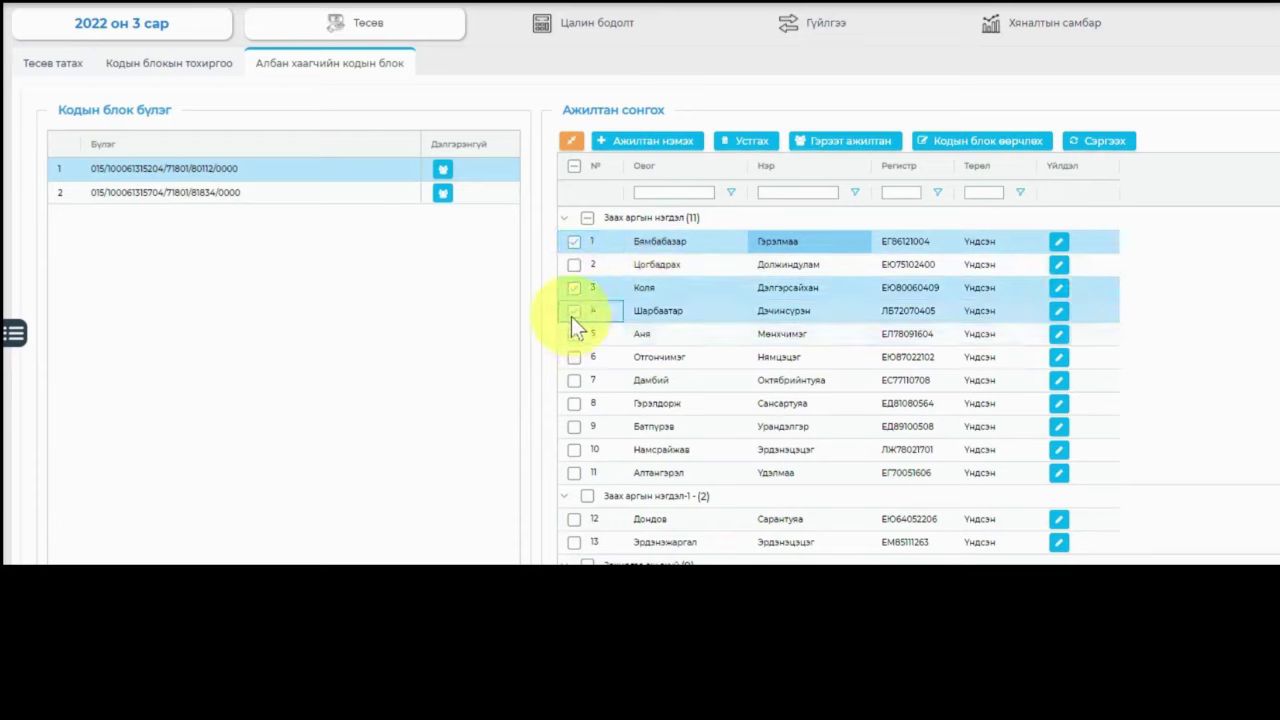
left_click(570, 289)
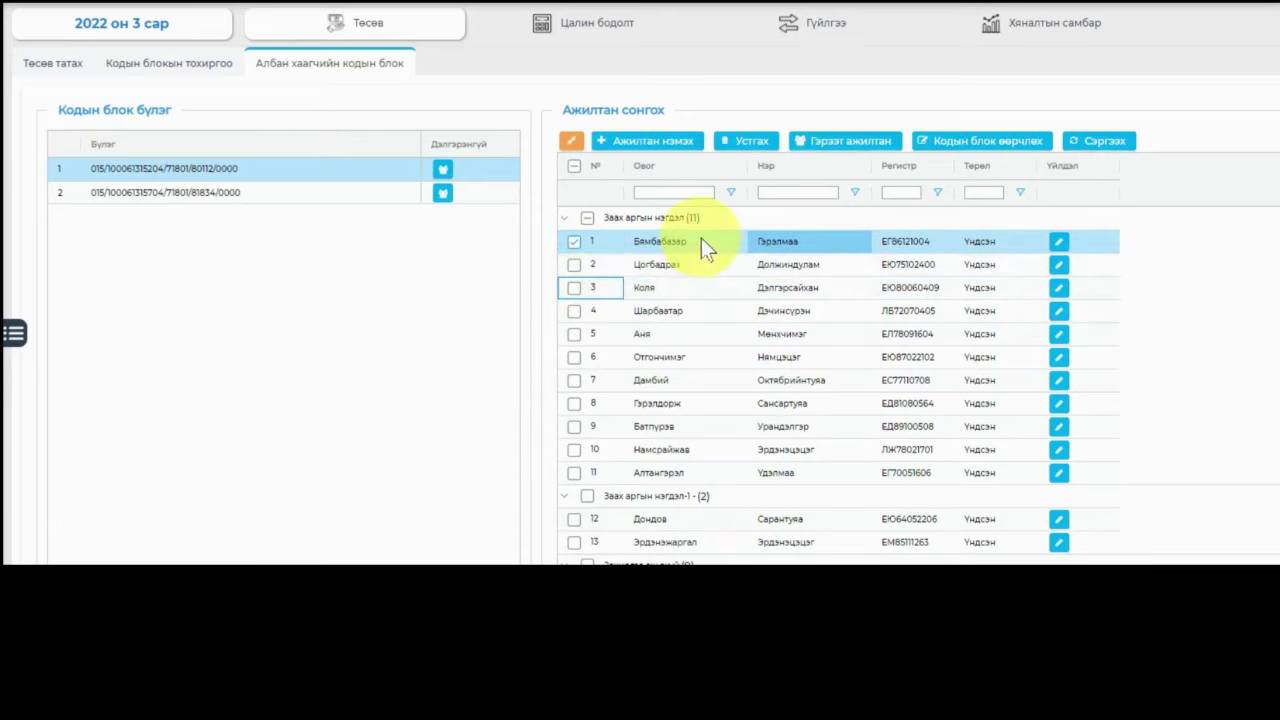
left_click_drag(701, 238, 906, 235)
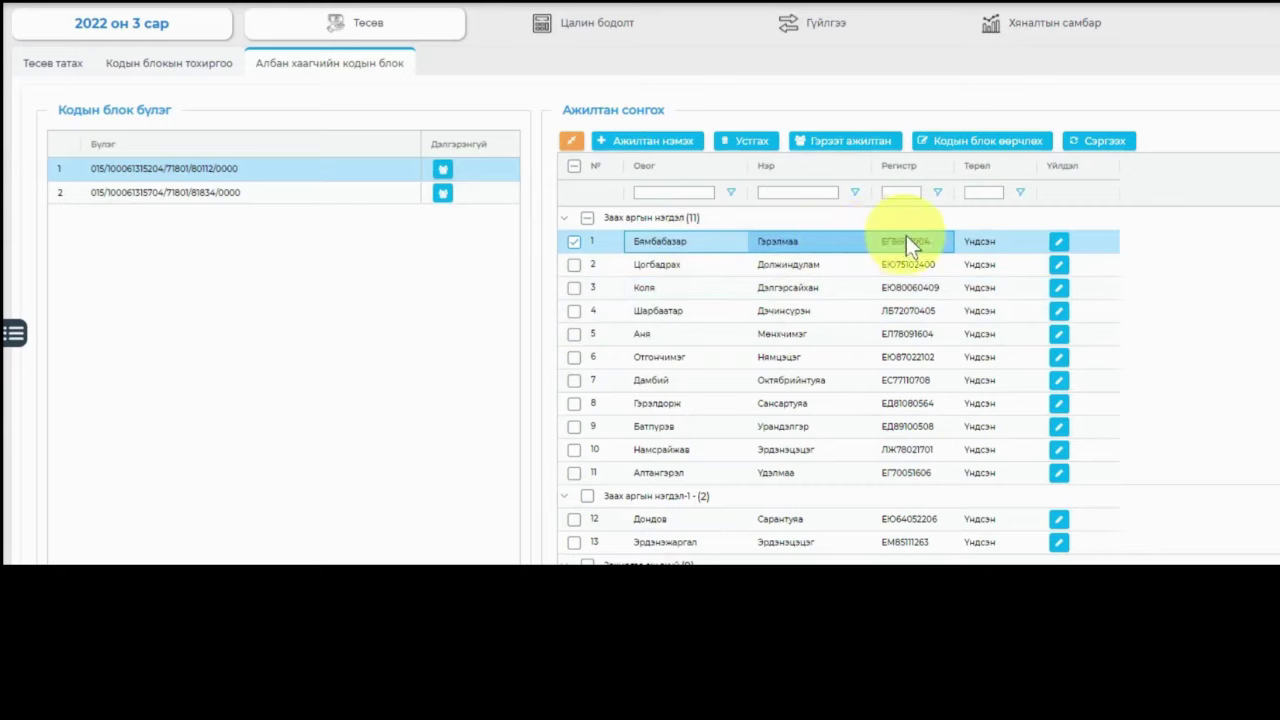
left_click(575, 241)
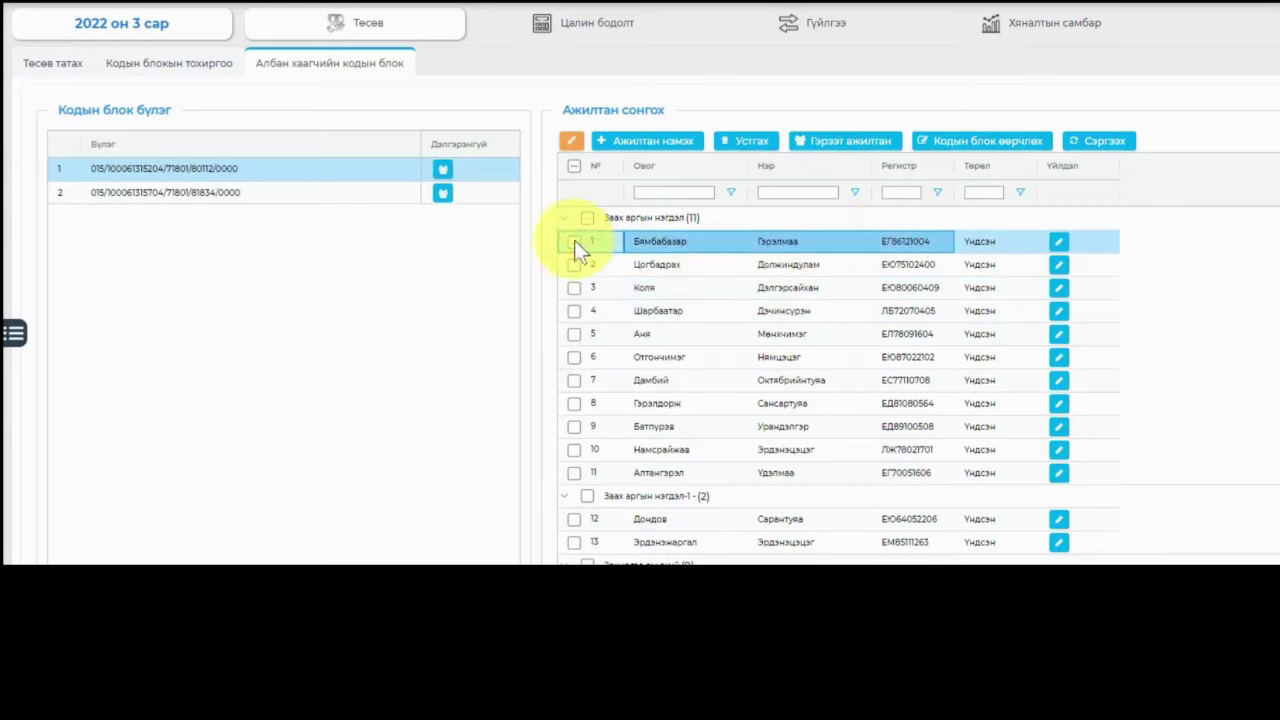
left_click(574, 241)
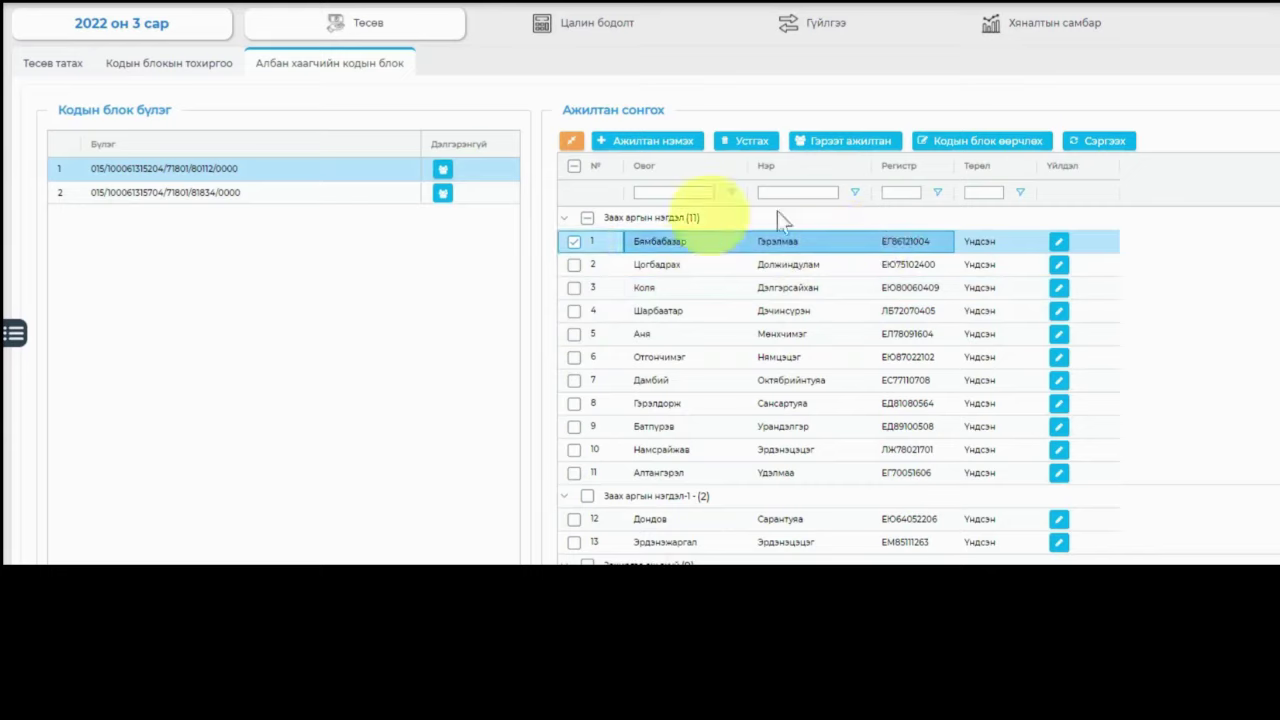
Open Кодын блок өөрчлөх for the selected employee and look through its indicator list.
left_click(990, 145)
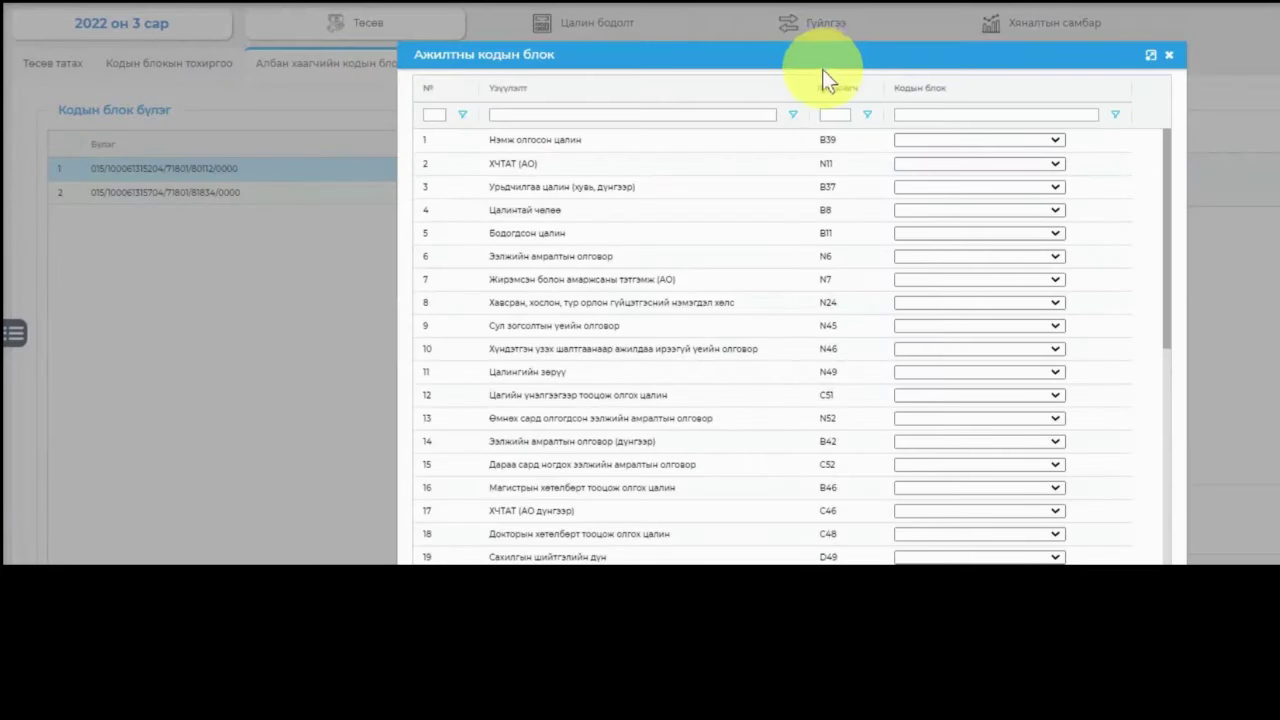
left_click_drag(820, 64, 743, 17)
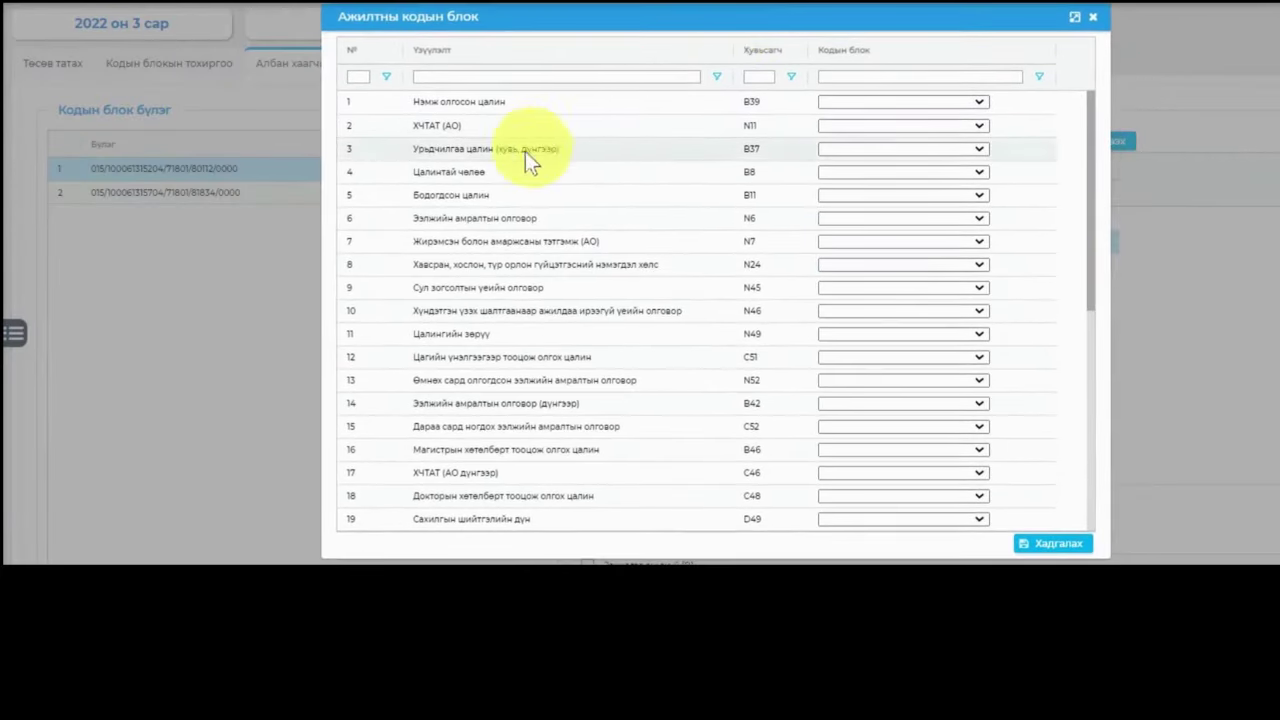
scroll(478, 265, "down", 5)
scroll(495, 378, "up", 7)
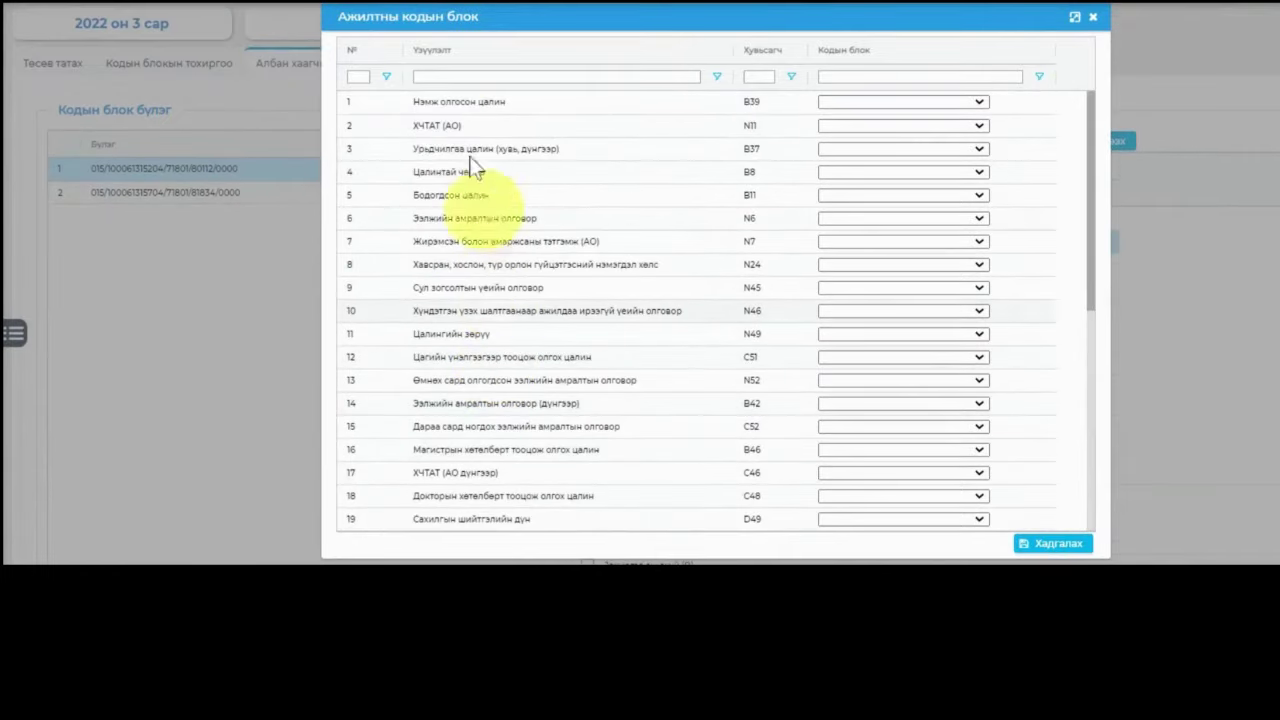
Filter the indicators by хавсран, assign the 81834 code block to Хавсран, хослон, түр орлон гүйцэтгэсний нэмэгдэл хөлс (N24), and save.
left_click(455, 80)
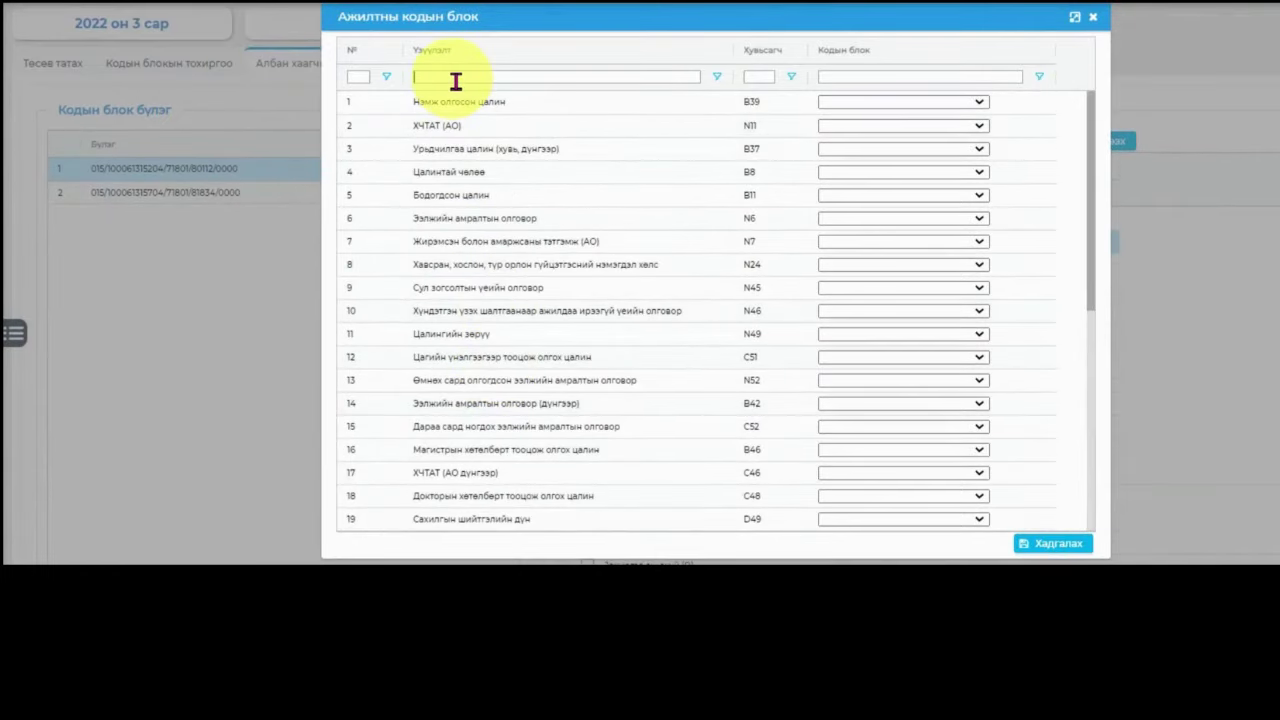
type("хв")
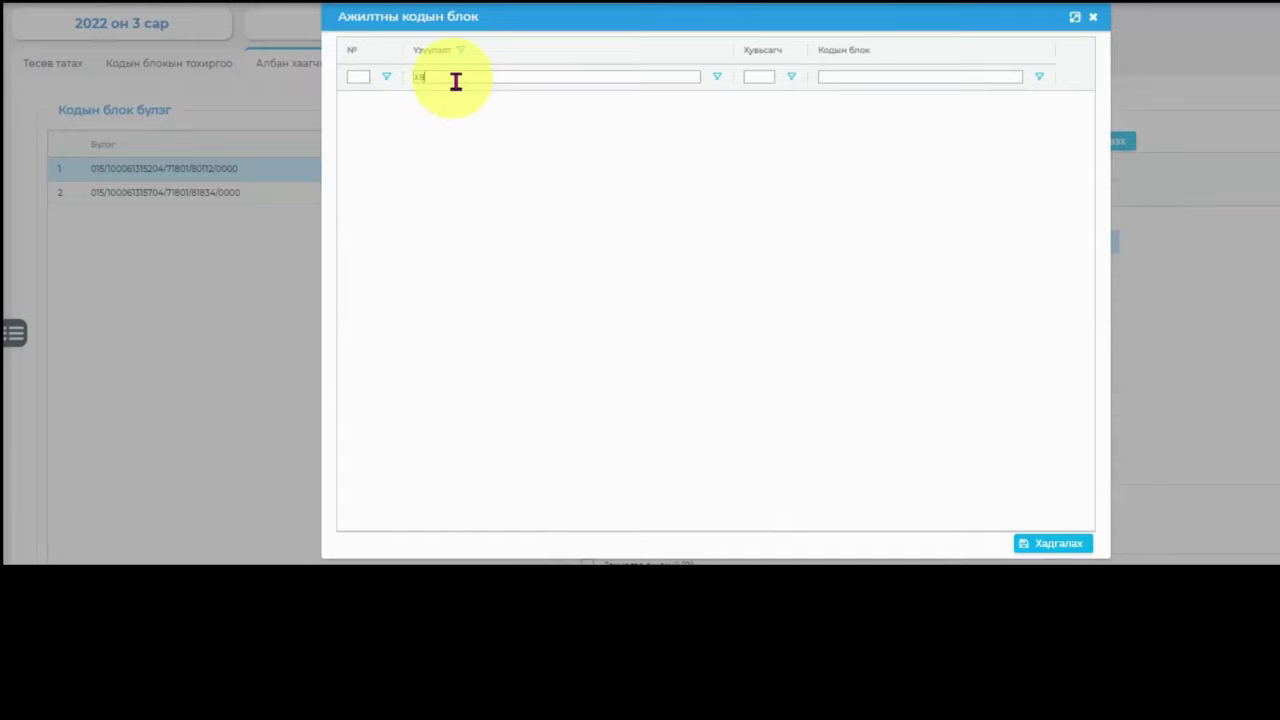
type("всран")
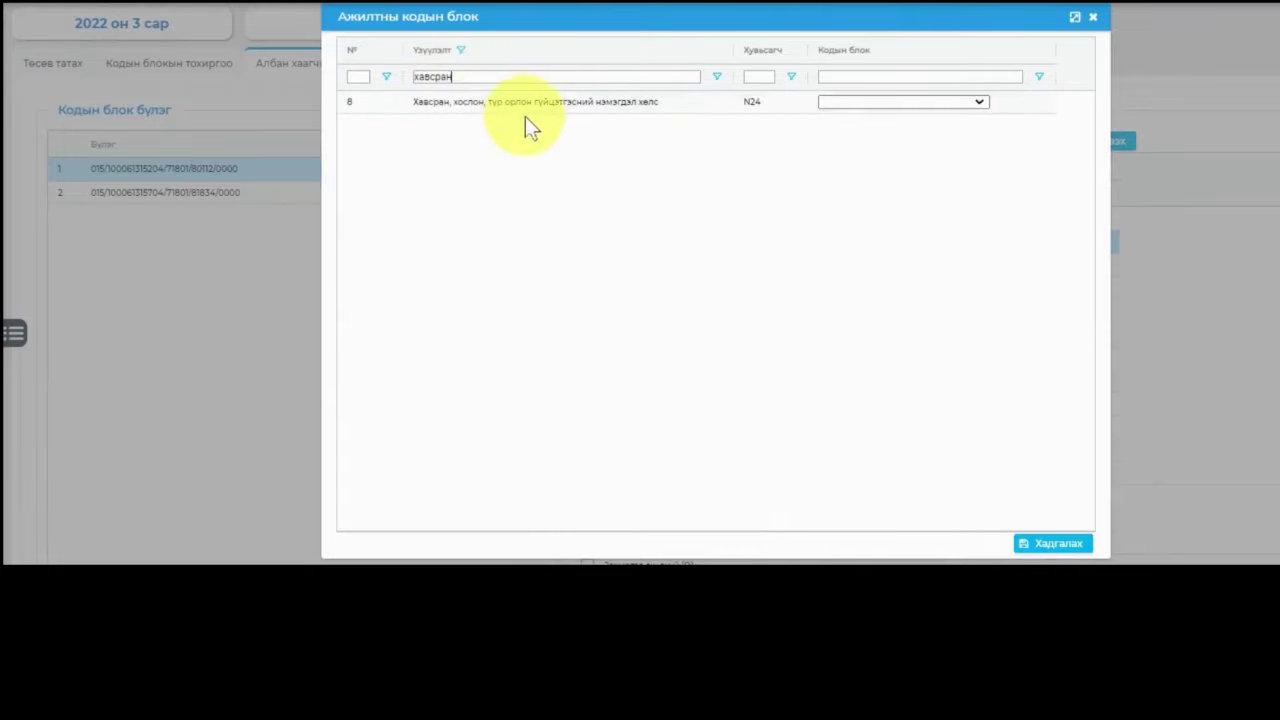
left_click(706, 101)
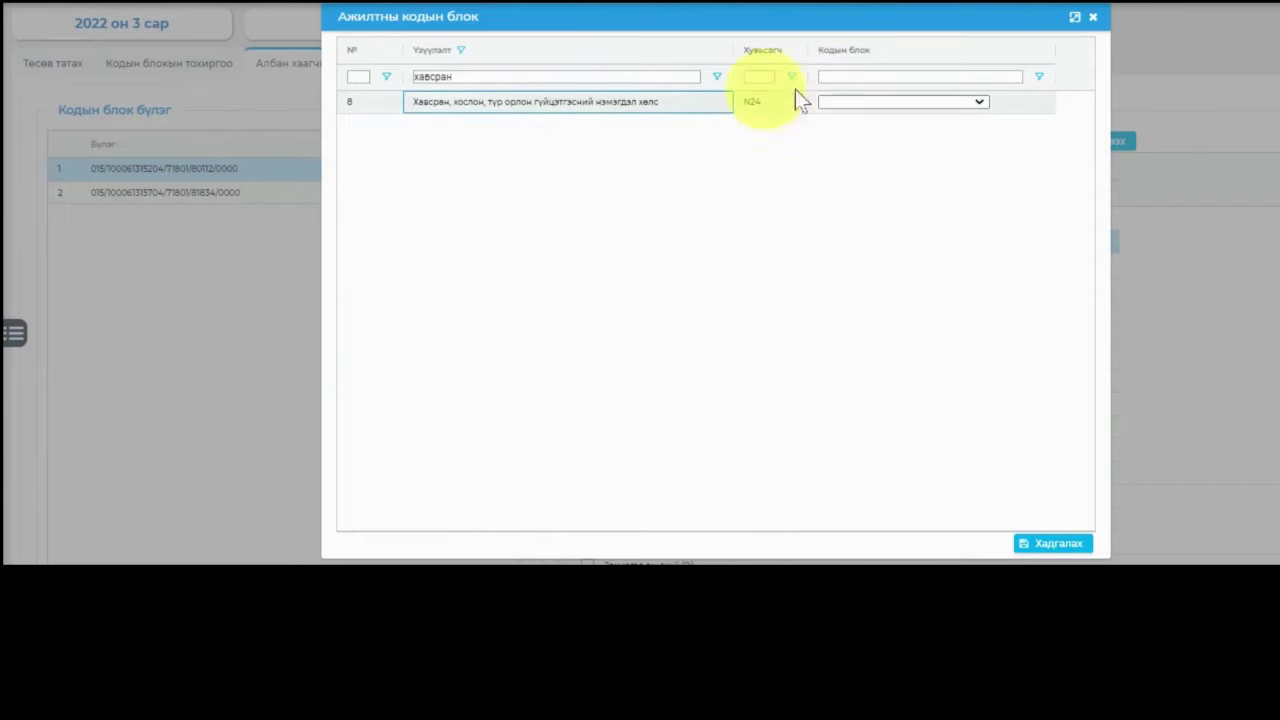
left_click(884, 104)
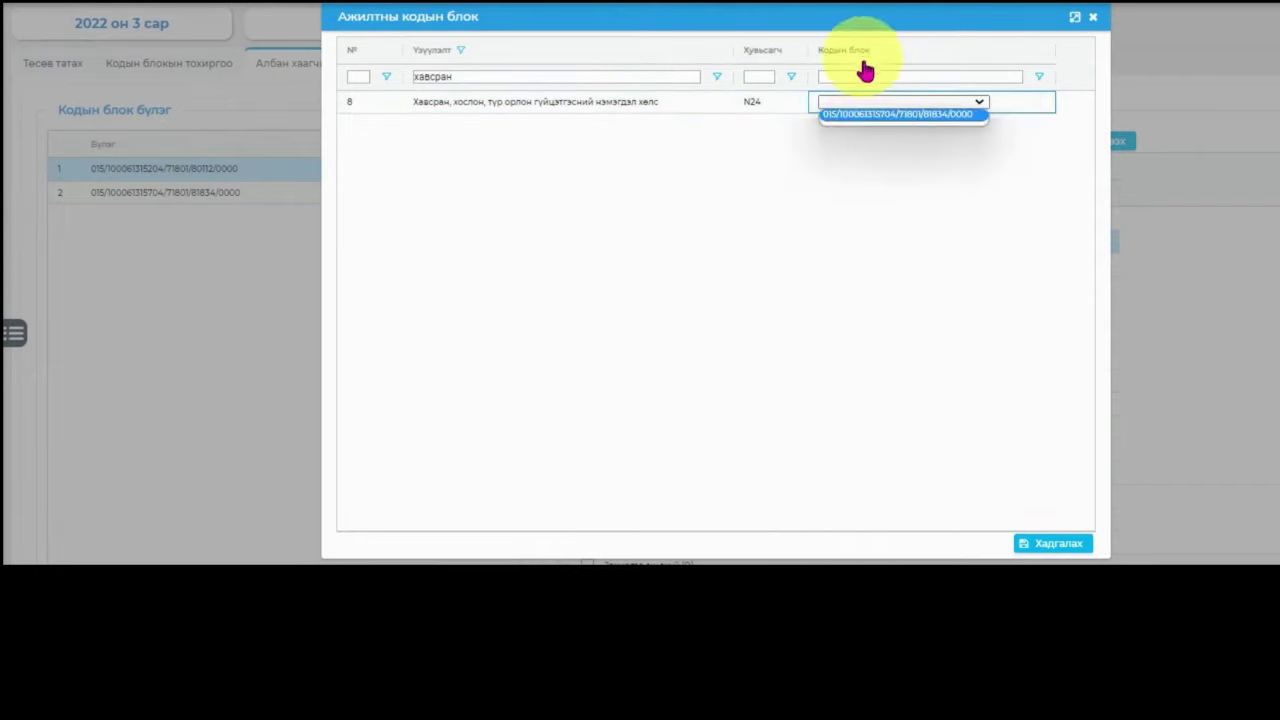
left_click(881, 114)
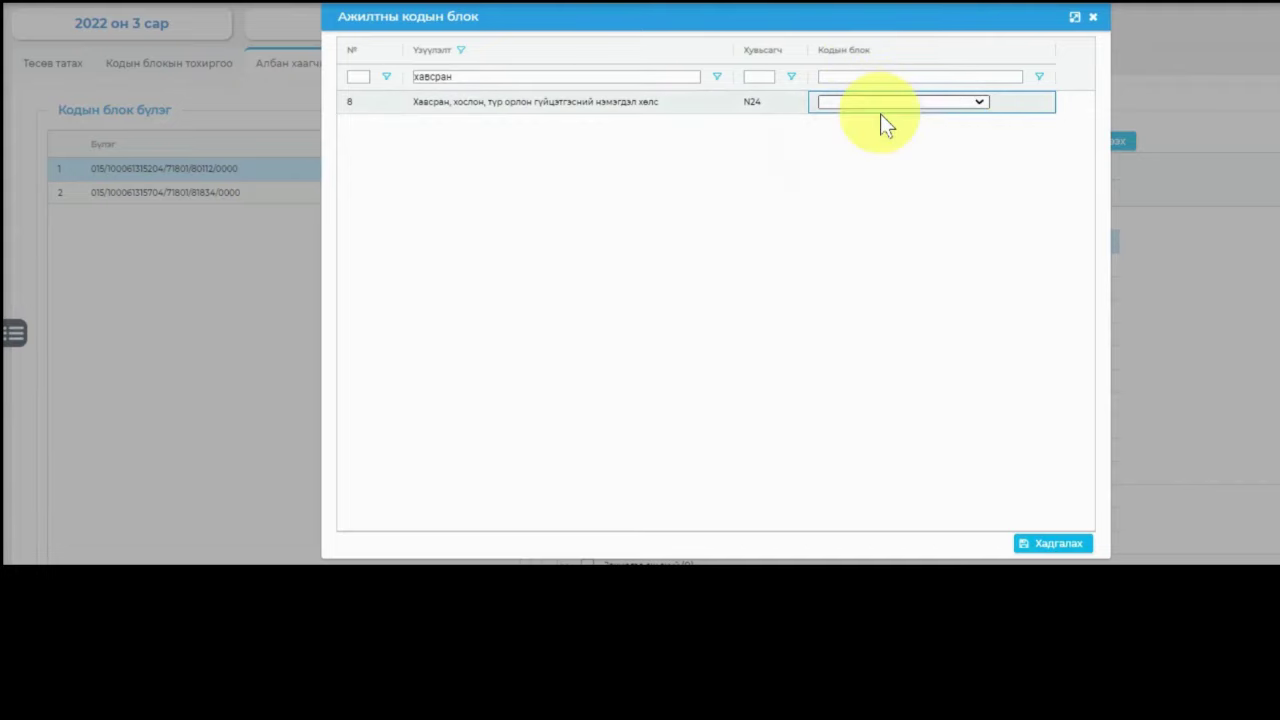
left_click(1030, 547)
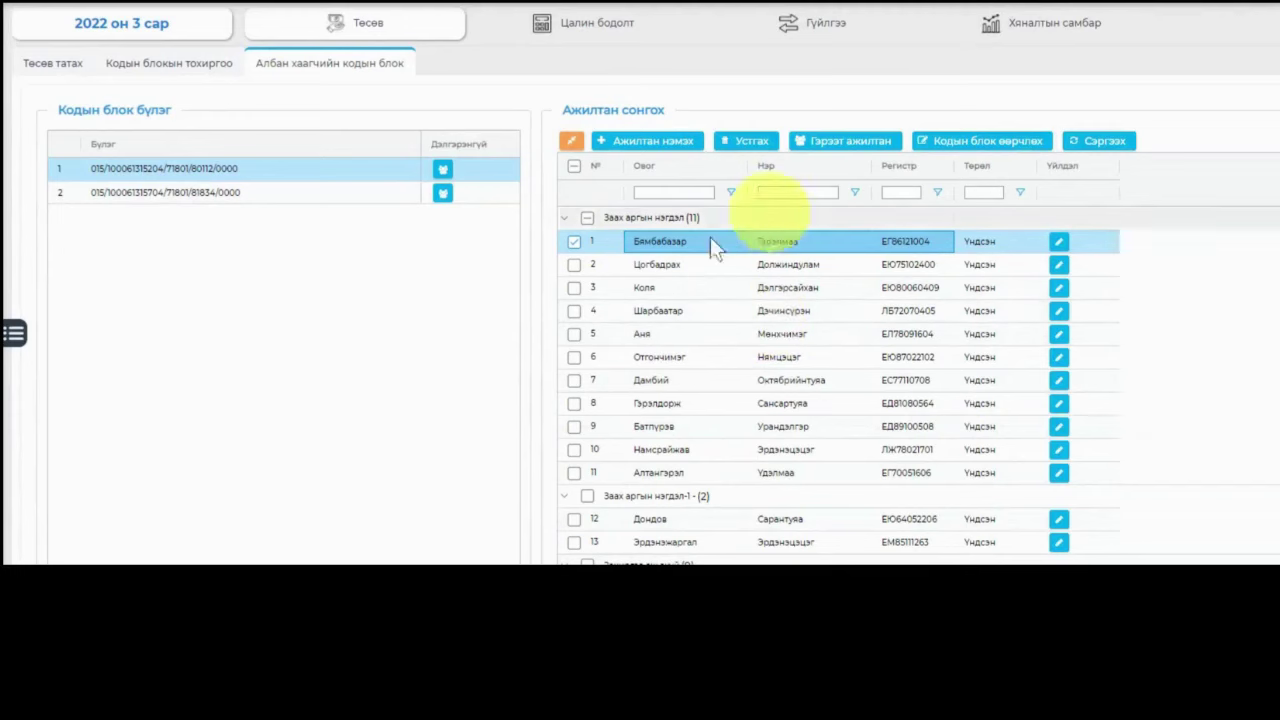
Search the first Заах аргын нэгдэл employee's code blocks under 80112 for хавс, and close the list.
left_click_drag(703, 246, 865, 240)
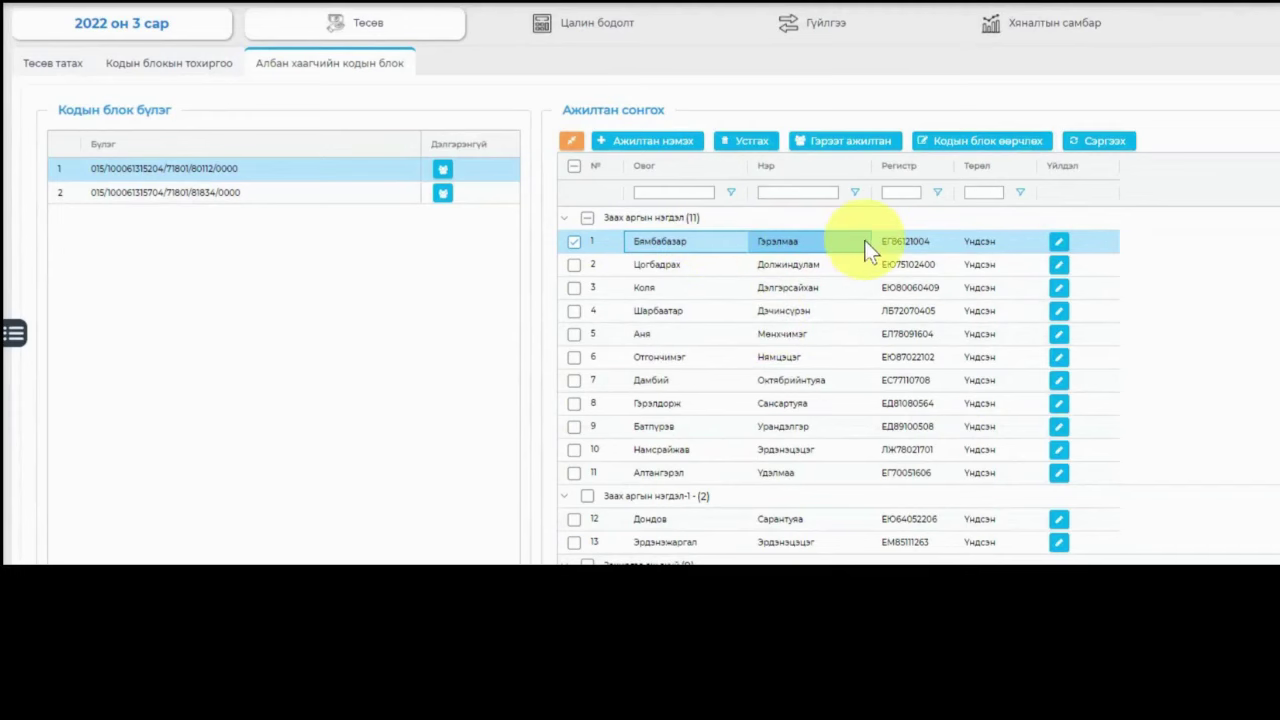
left_click(246, 168)
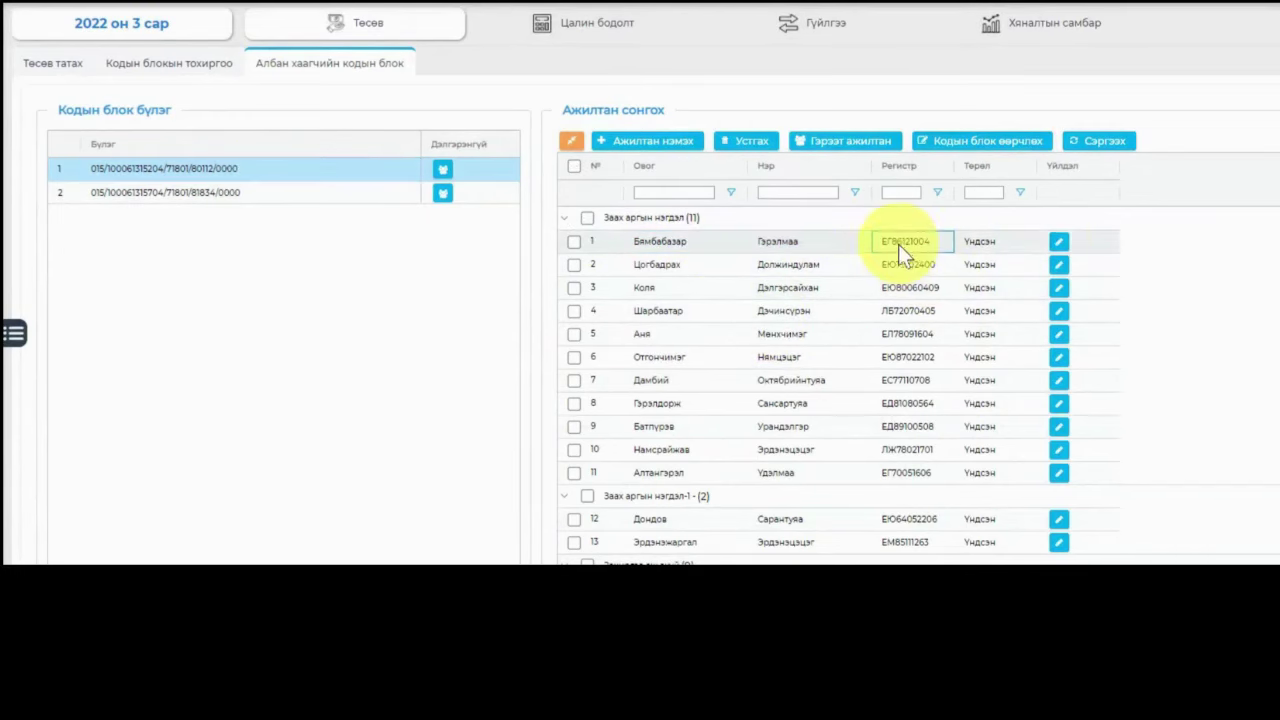
left_click(1060, 246)
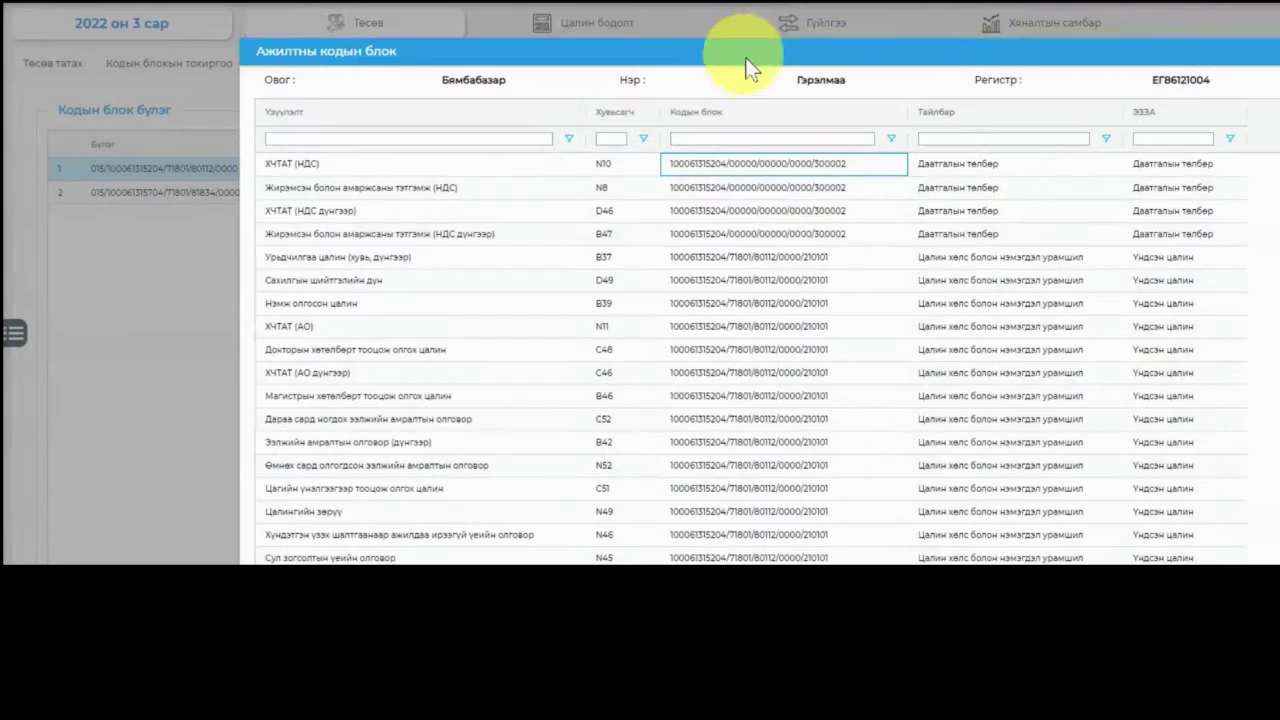
left_click_drag(746, 50, 611, 22)
left_click(357, 110)
type("хавс")
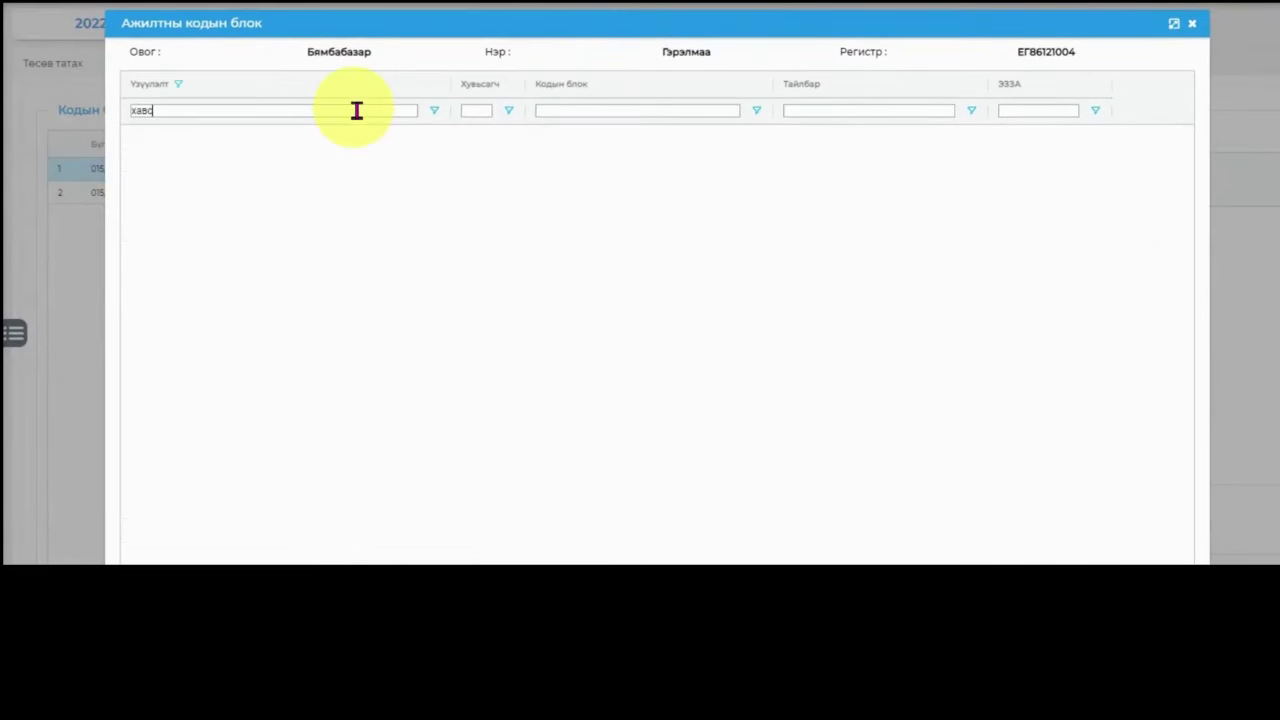
left_click(1192, 23)
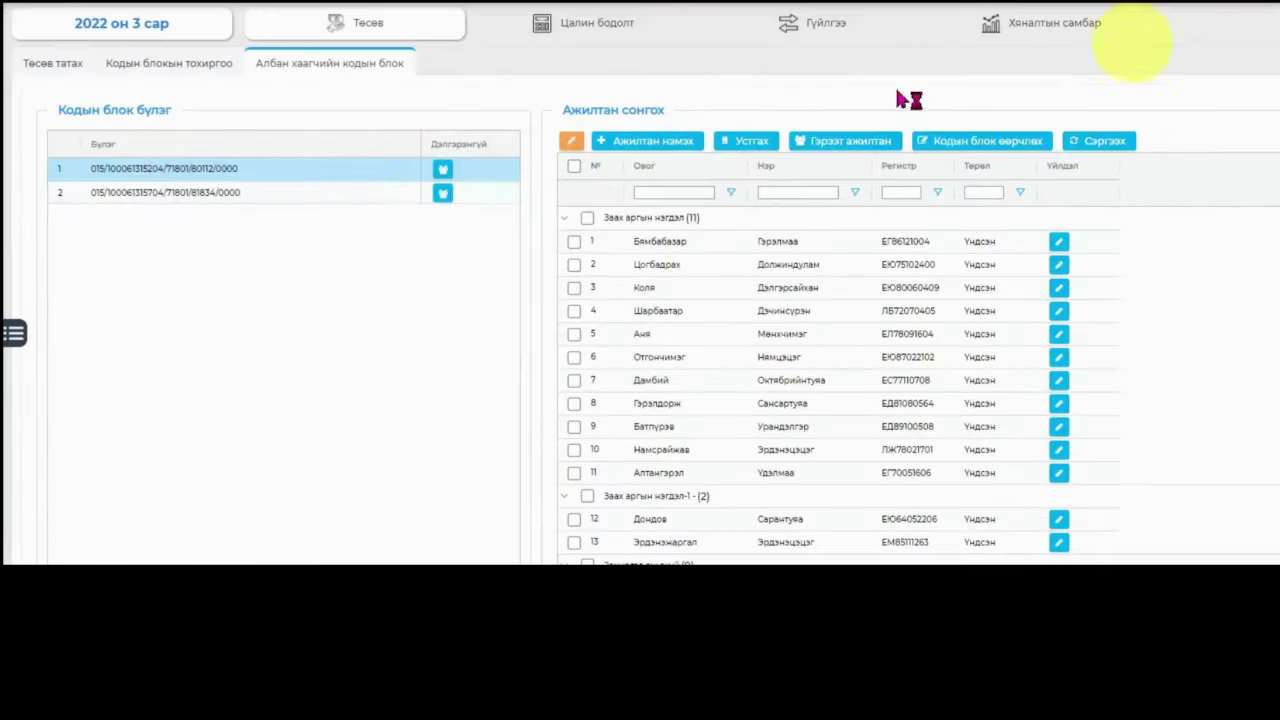
Check the Заах аргын нэгдэл employee's indicator and code block under the 81834 group, and close the list.
left_click(252, 201)
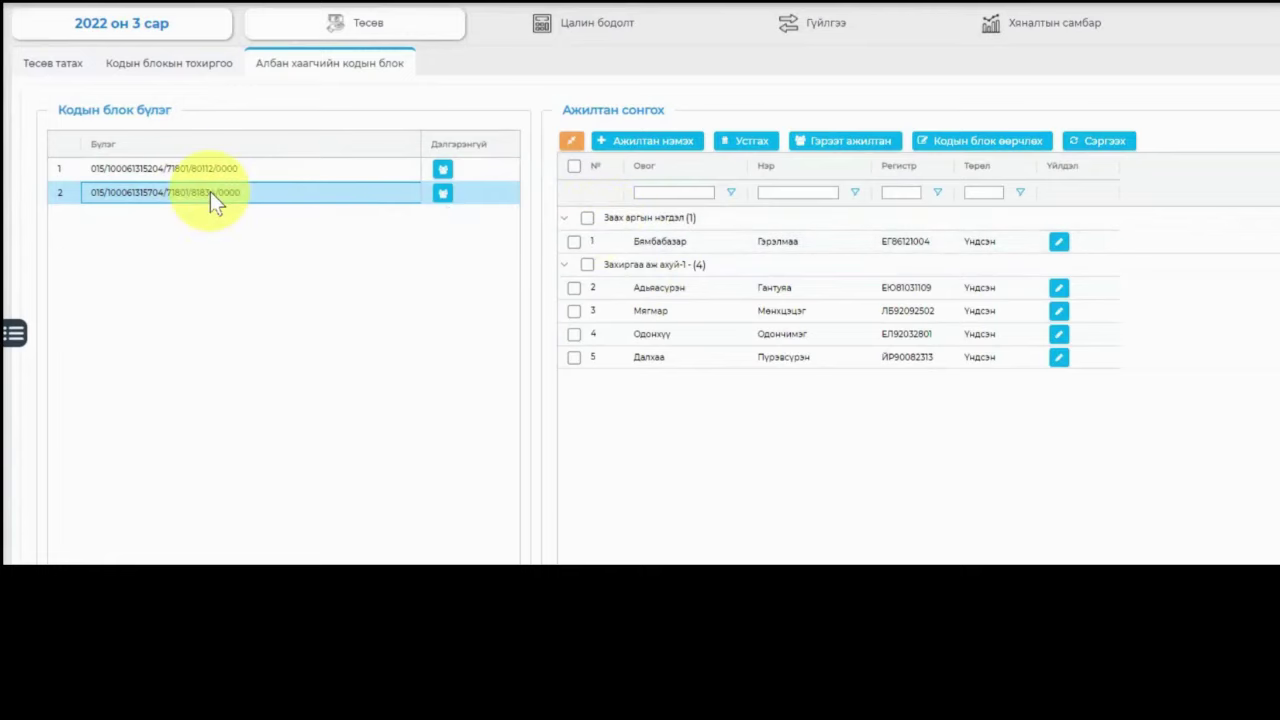
left_click(795, 241)
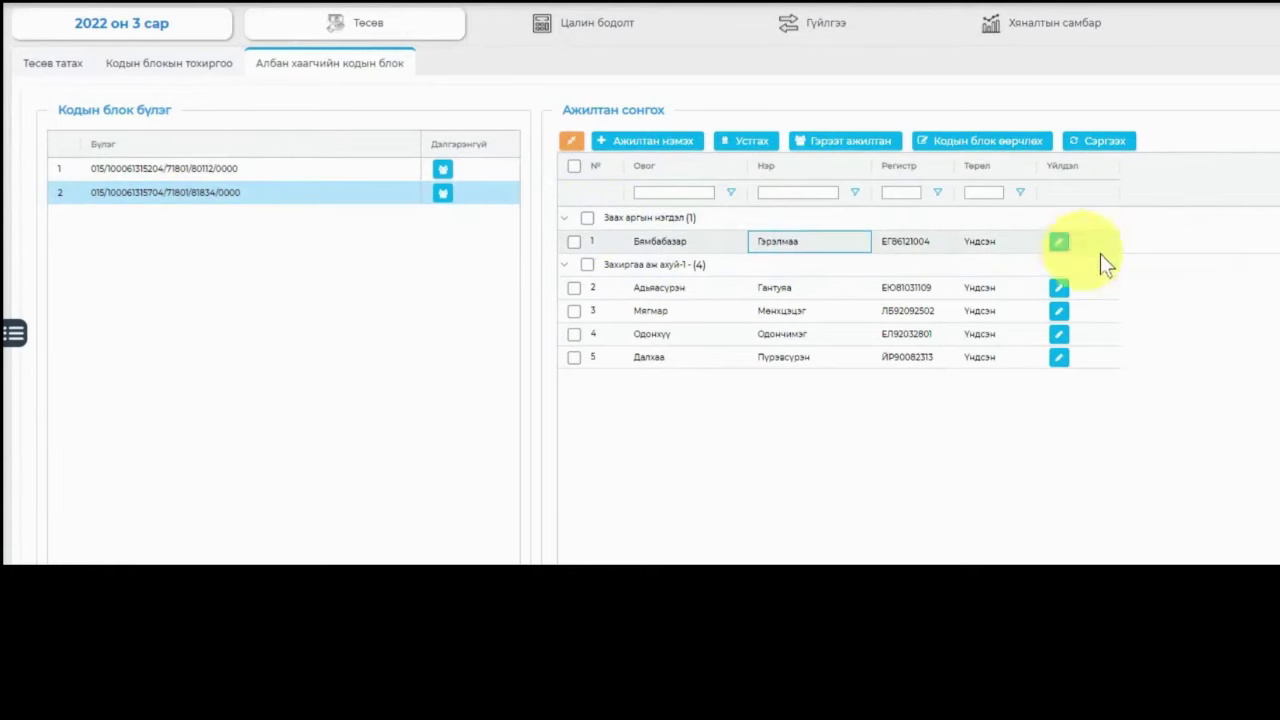
left_click(1059, 241)
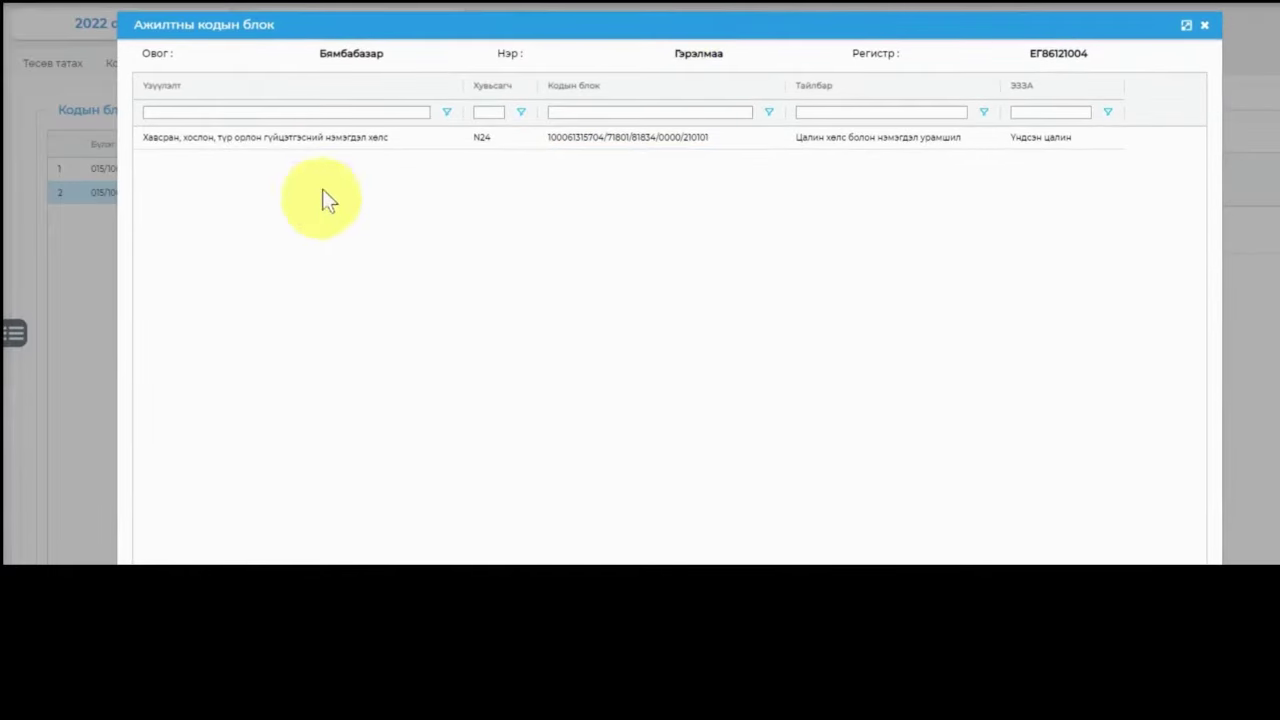
left_click(283, 142)
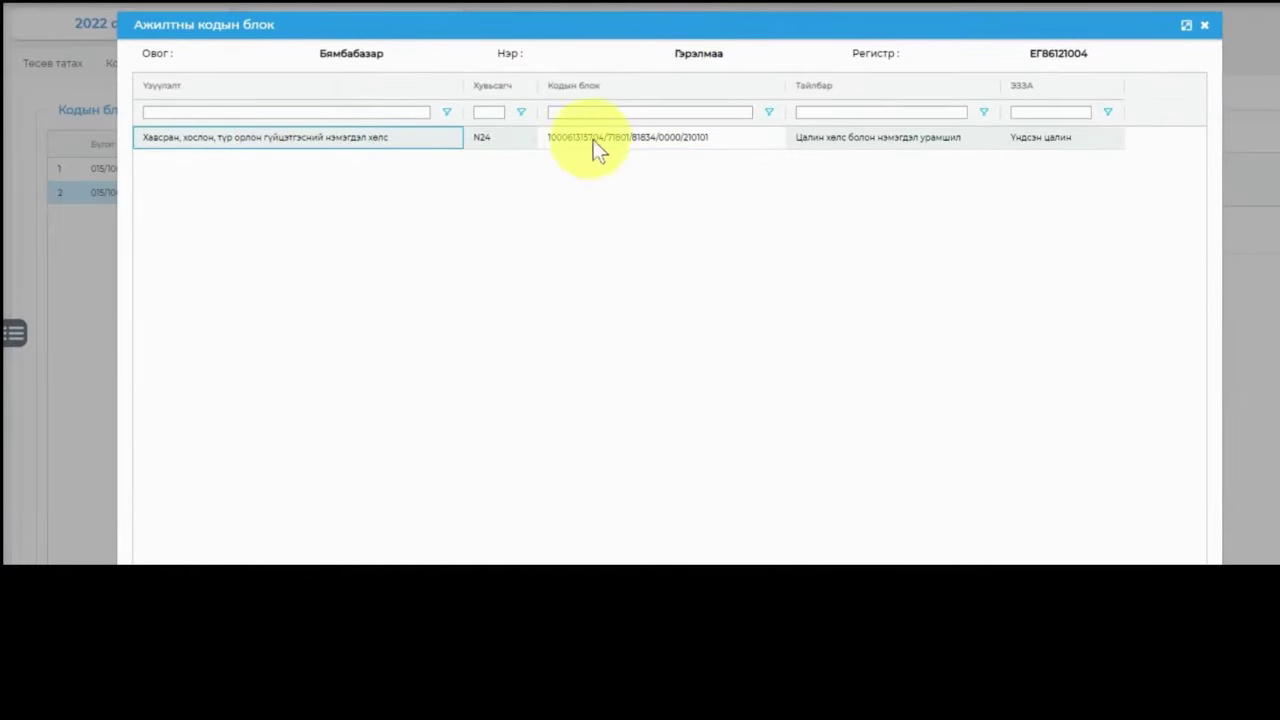
left_click(648, 139)
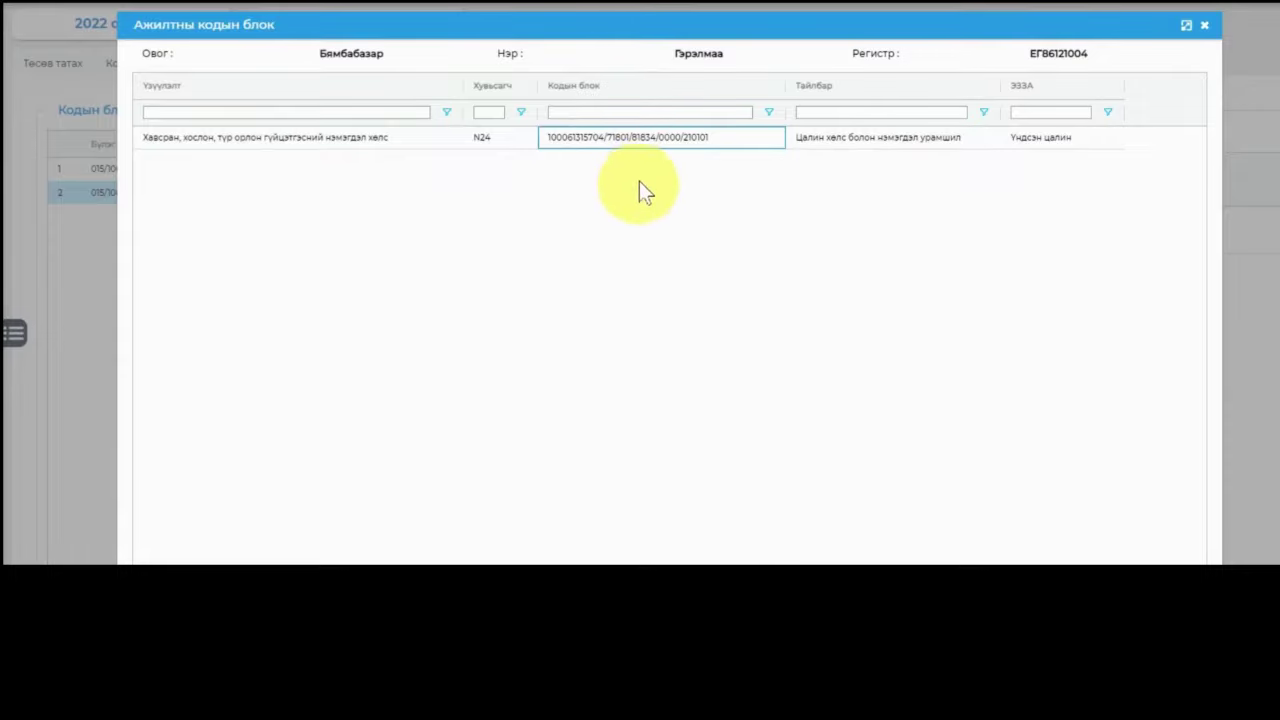
left_click(515, 143)
left_click(588, 138)
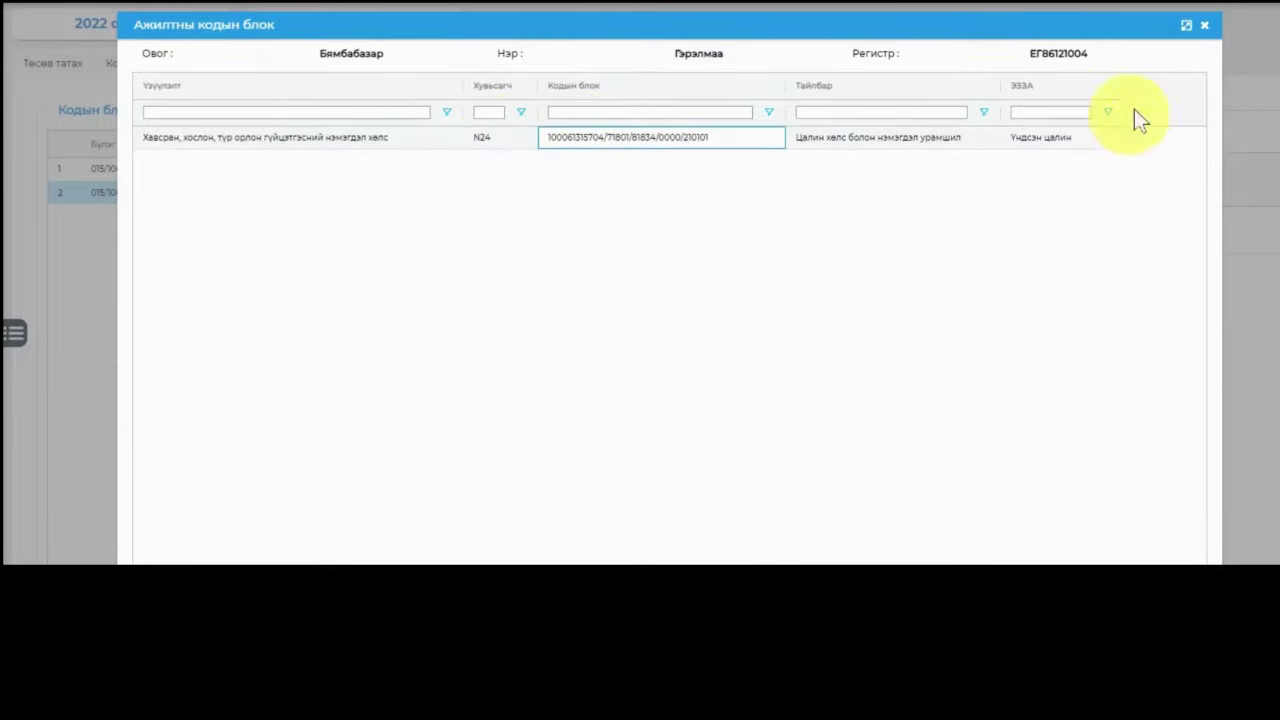
left_click(1204, 24)
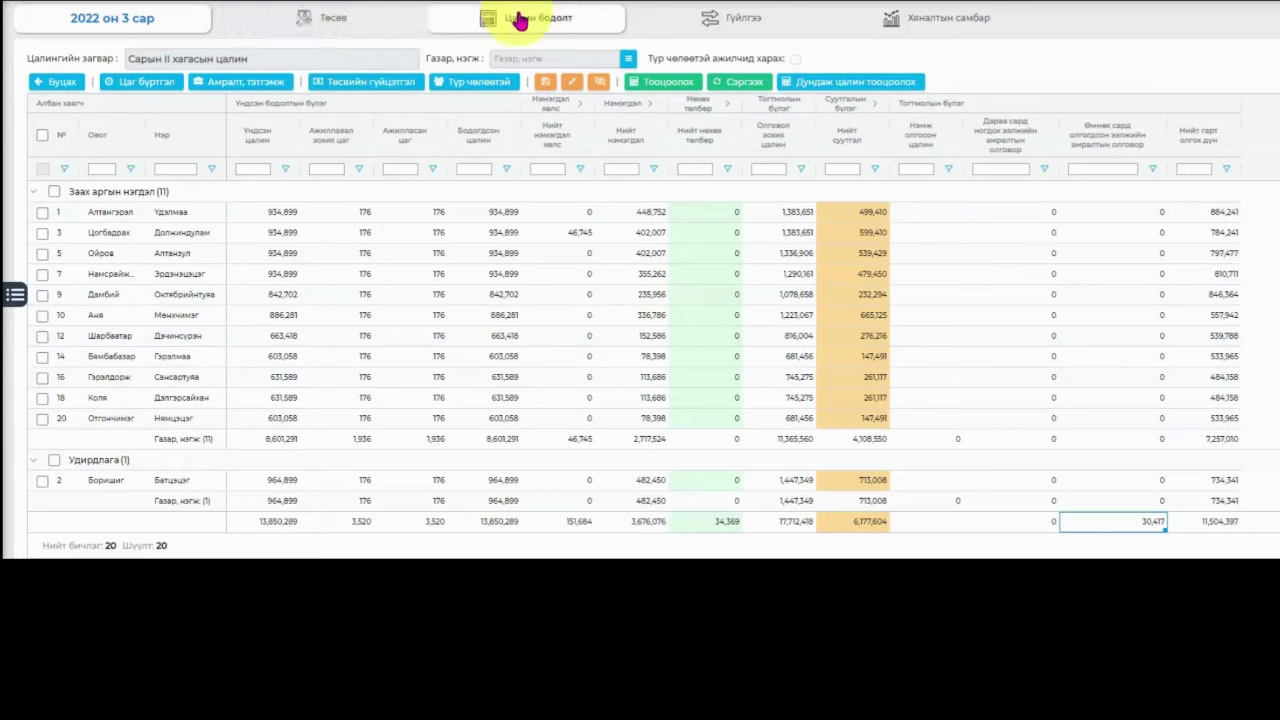
Examine the Сарын II хагасын цалин totals for Олговол зохих цалин, Нэмж олгосон цалин, and the next-month and previous-month vacation pay columns.
left_click(397, 88)
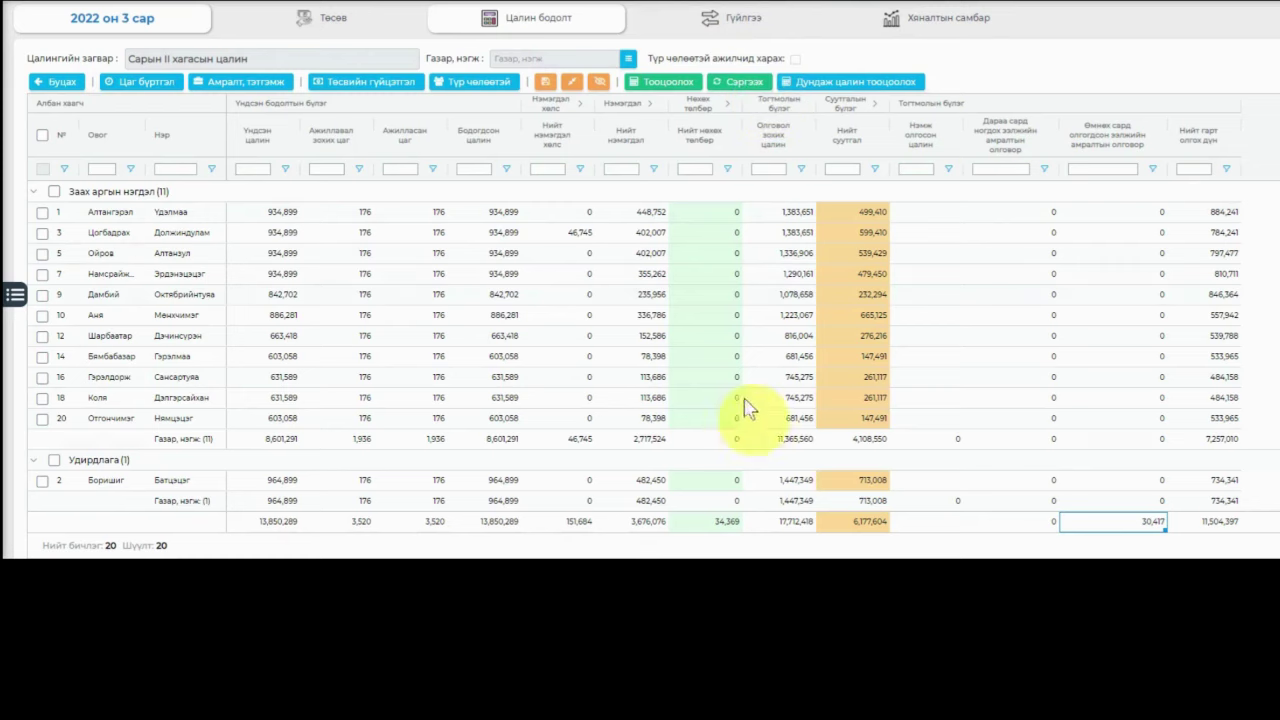
left_click(787, 526)
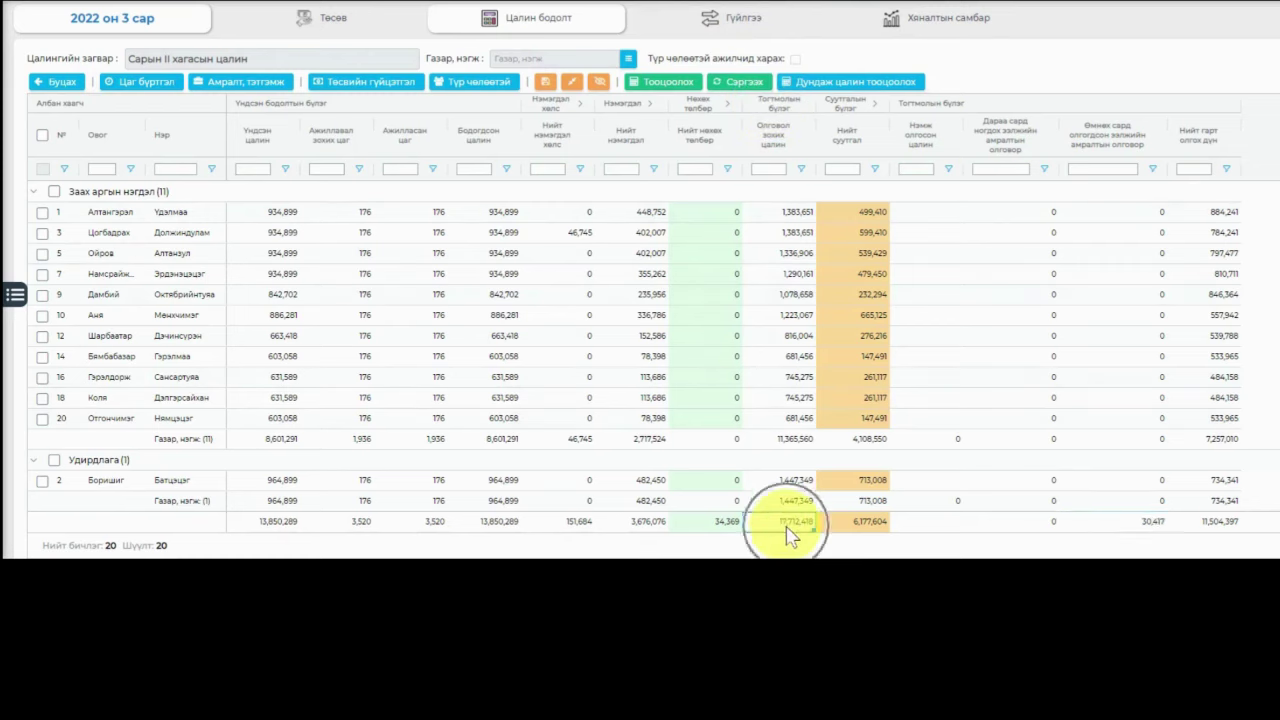
left_click(935, 523)
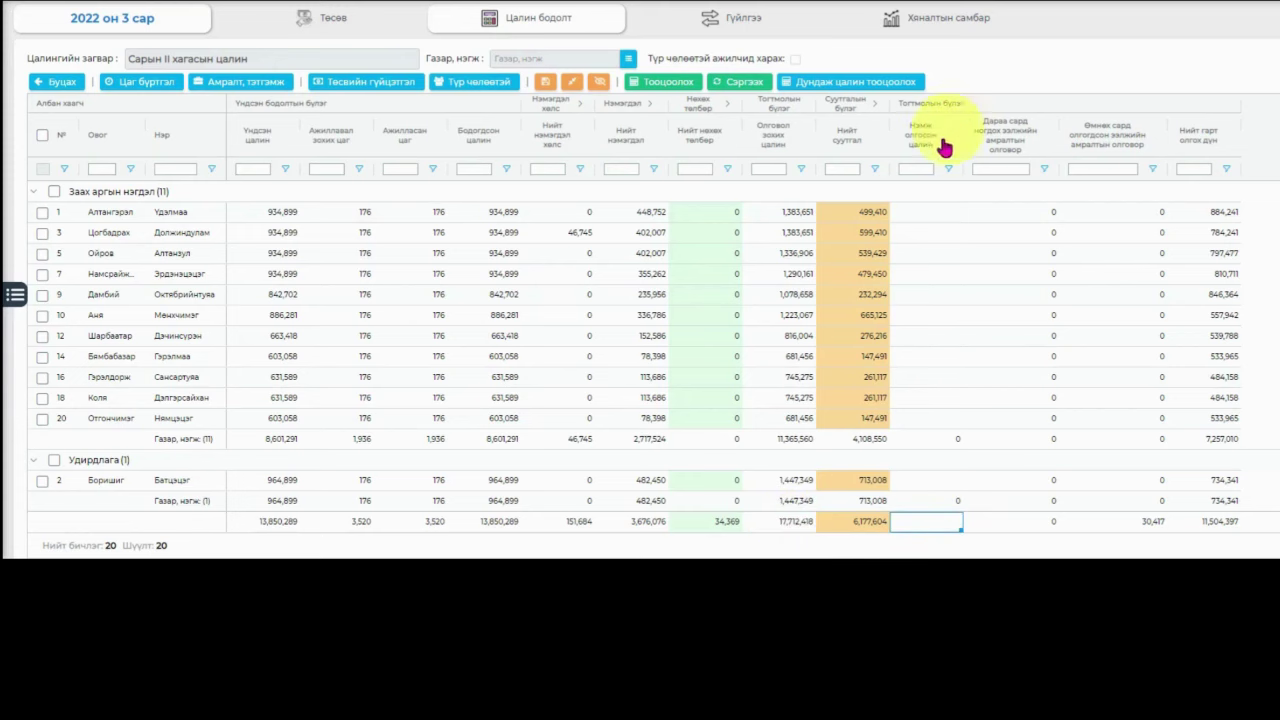
scroll(935, 510, "down", 2)
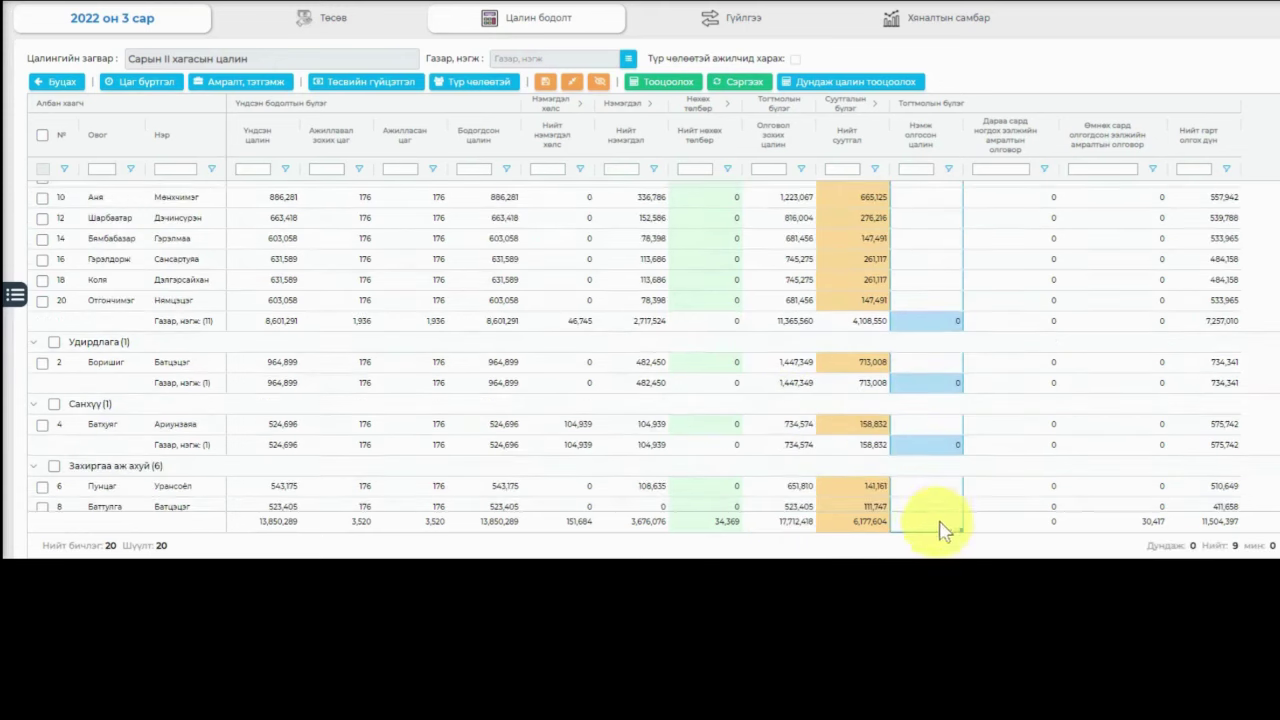
left_click(1025, 525)
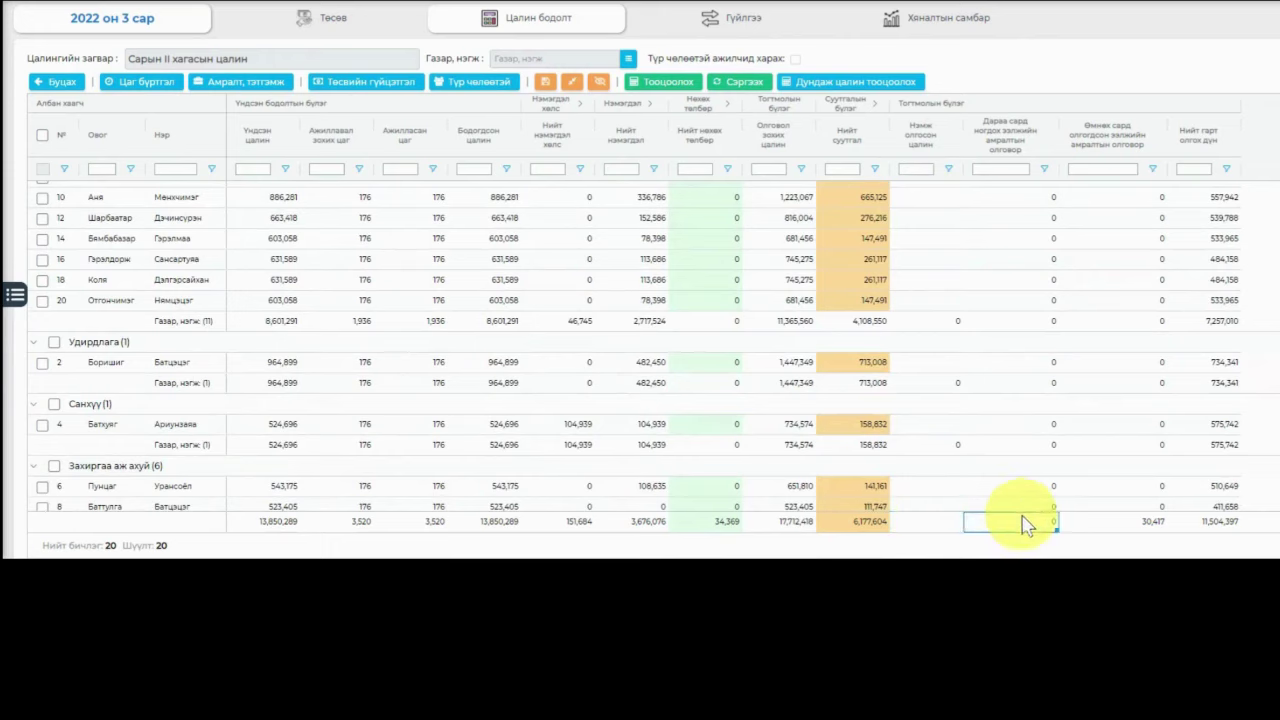
left_click(1131, 525)
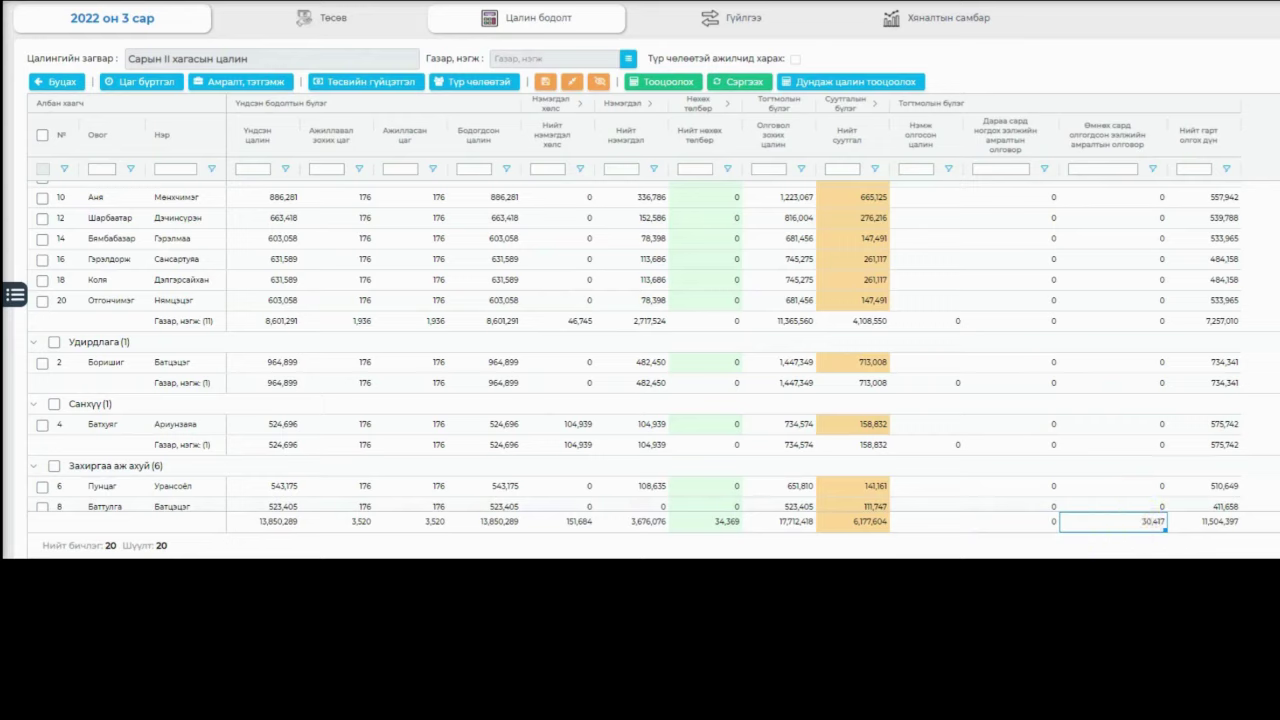
Switch to Calculator, clear the previous result, and enter the Олговол зохих цалин total of 17712418 copied from the salary sheet.
key("alt+Tab")
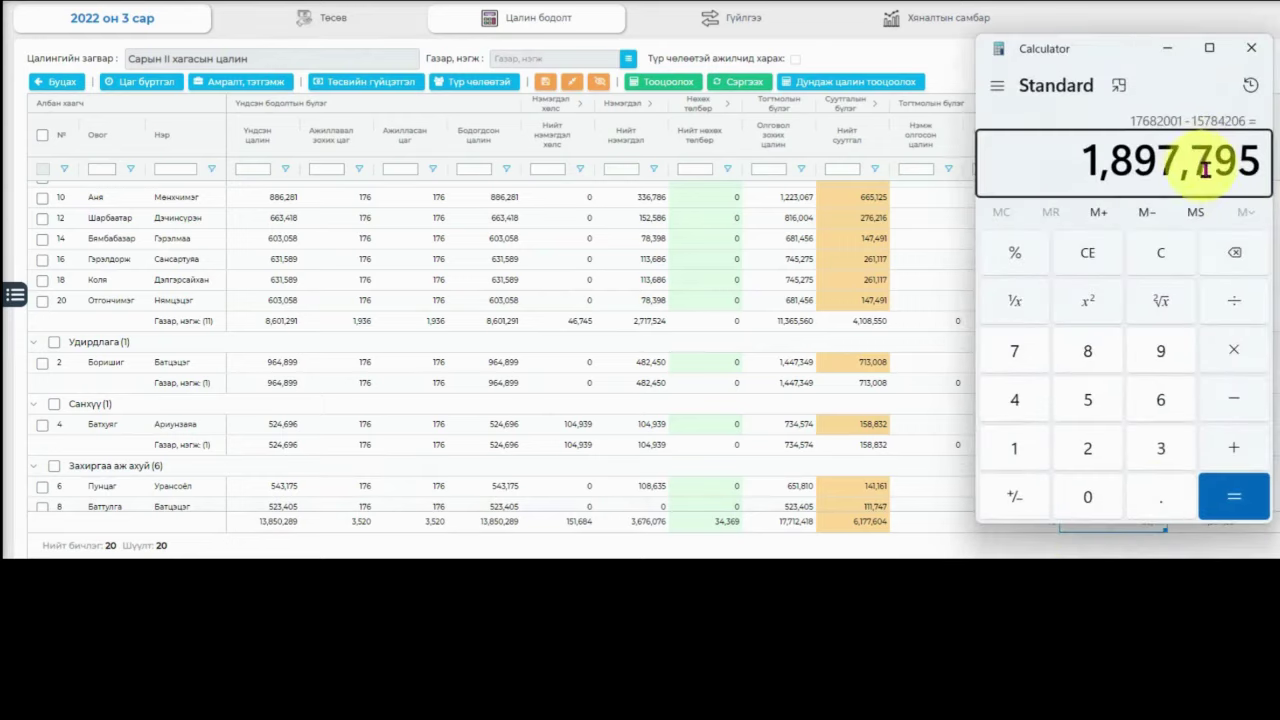
key("Delete")
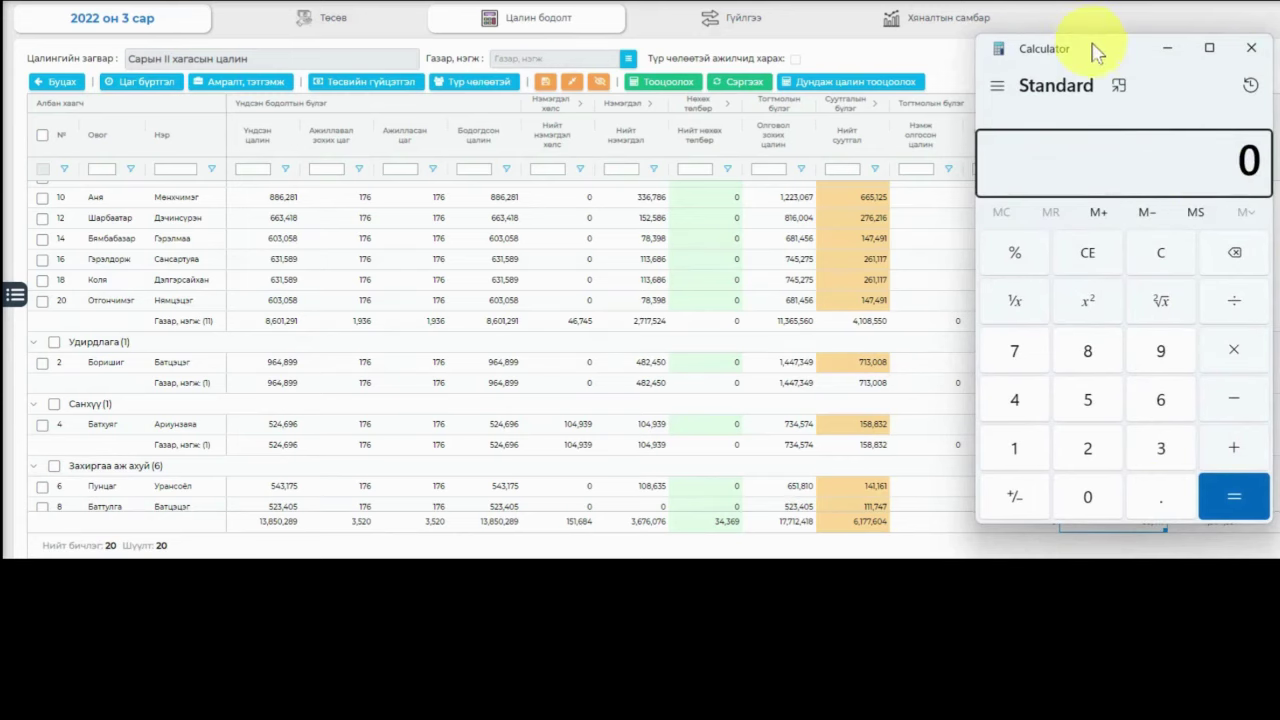
left_click_drag(1094, 49, 449, 86)
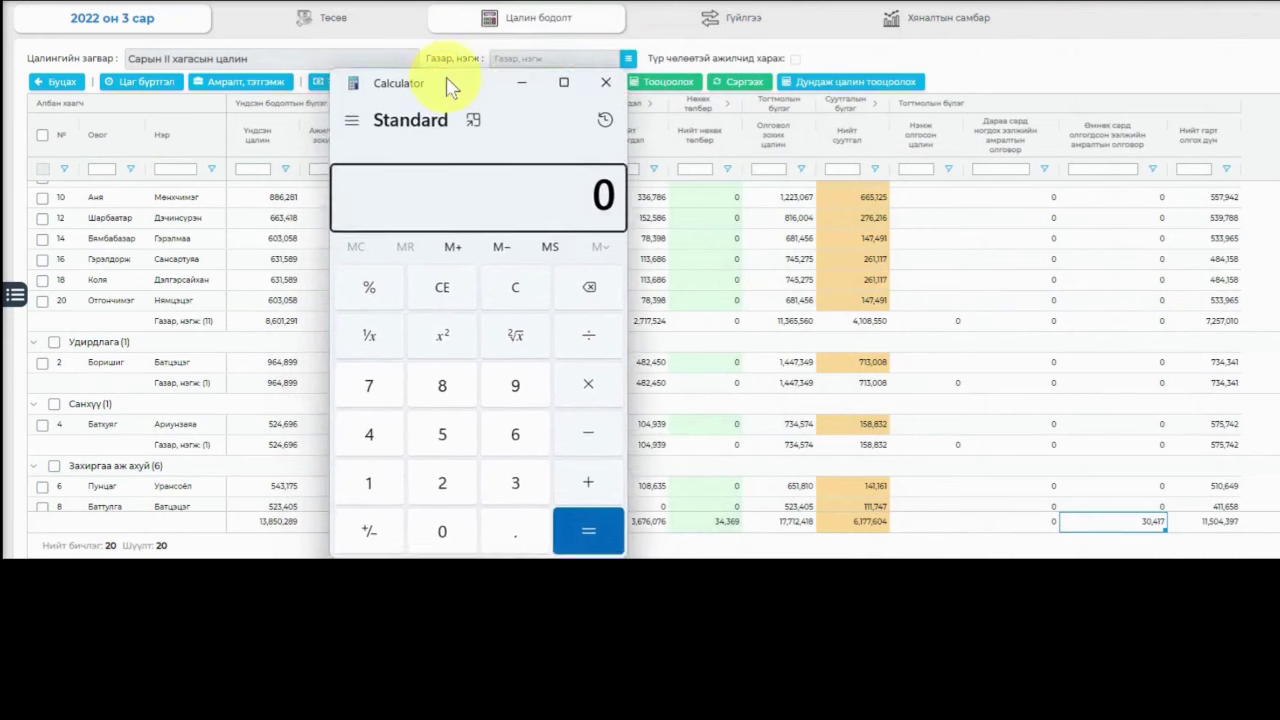
left_click(800, 528)
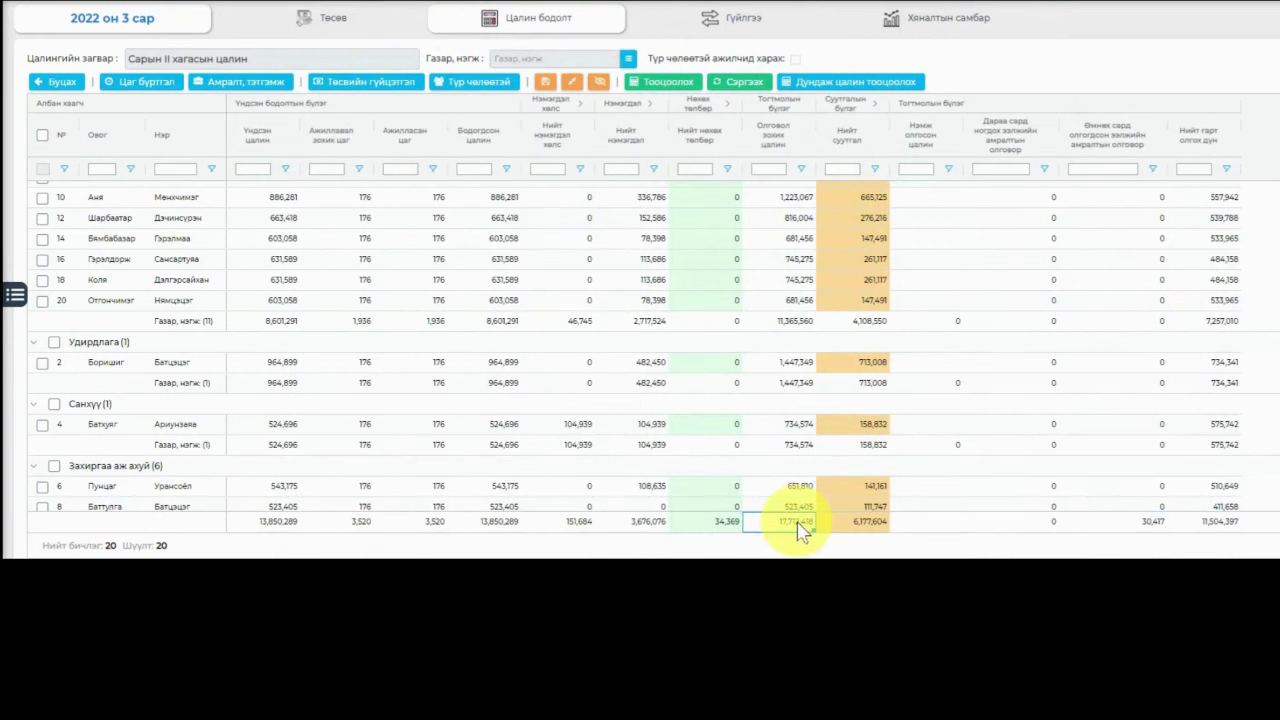
key("ctrl+c")
key("alt+Tab")
key("ctrl+v")
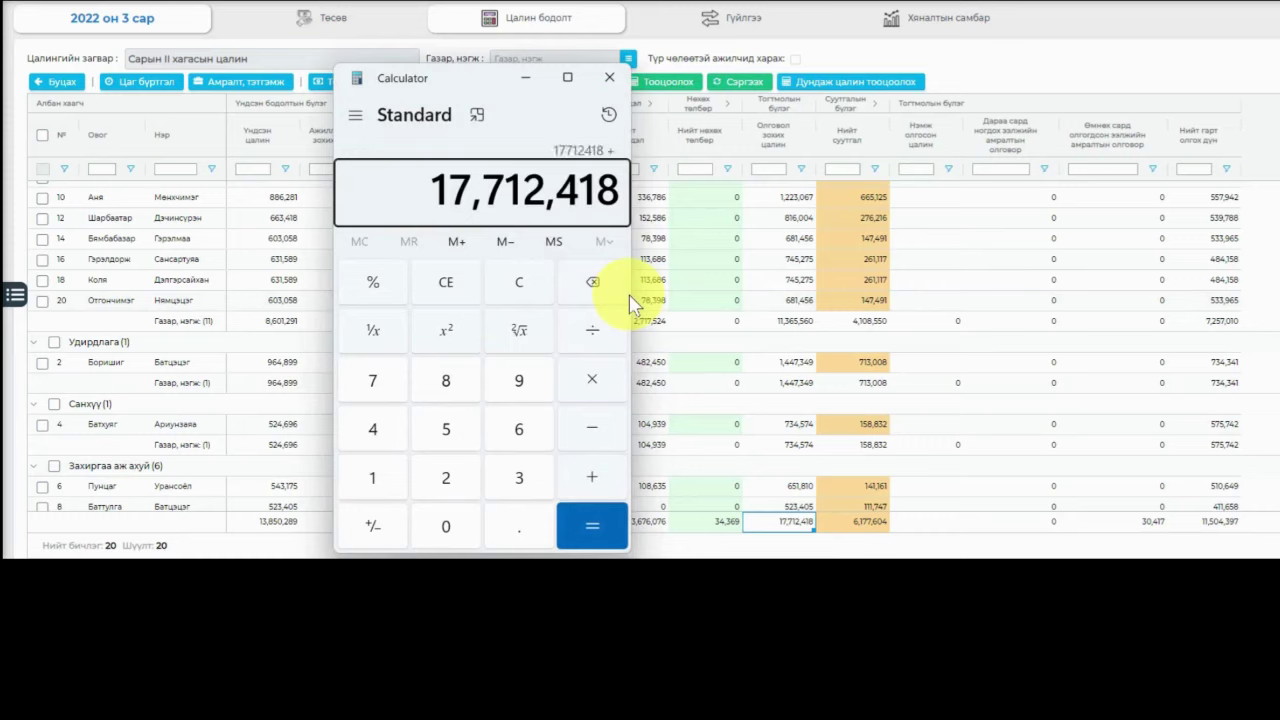
key("Delete")
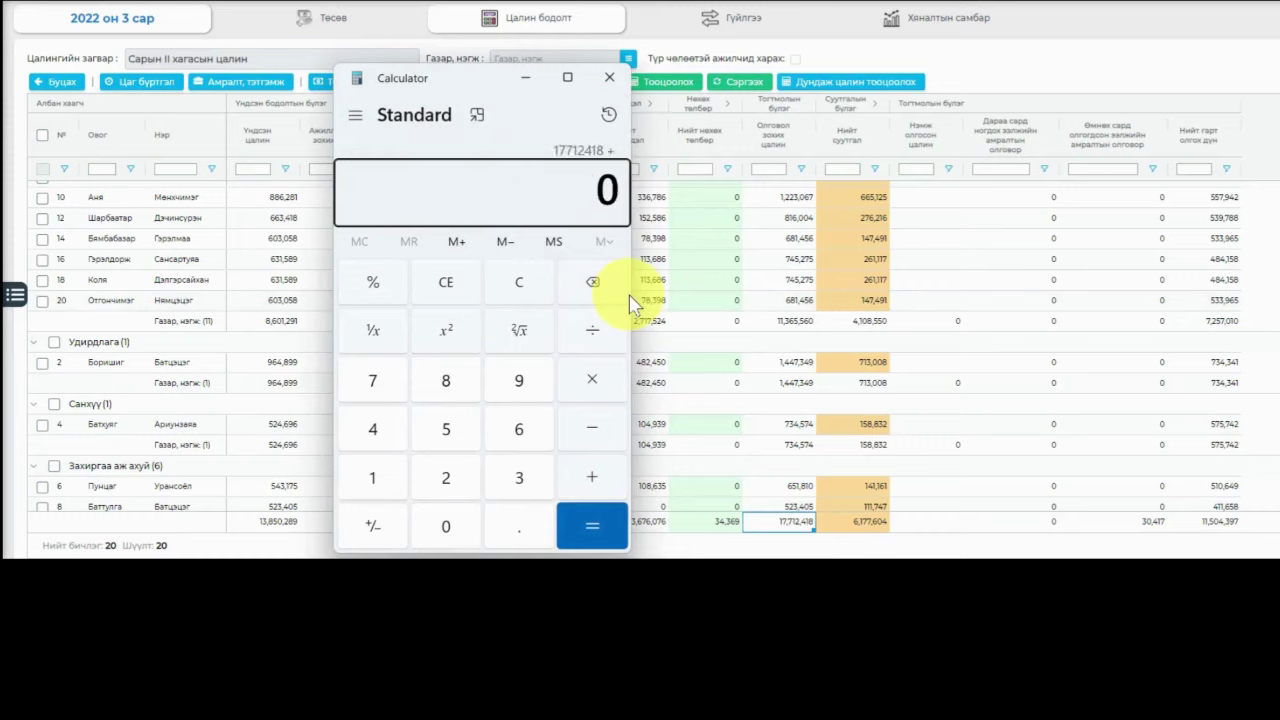
key("ctrl+v")
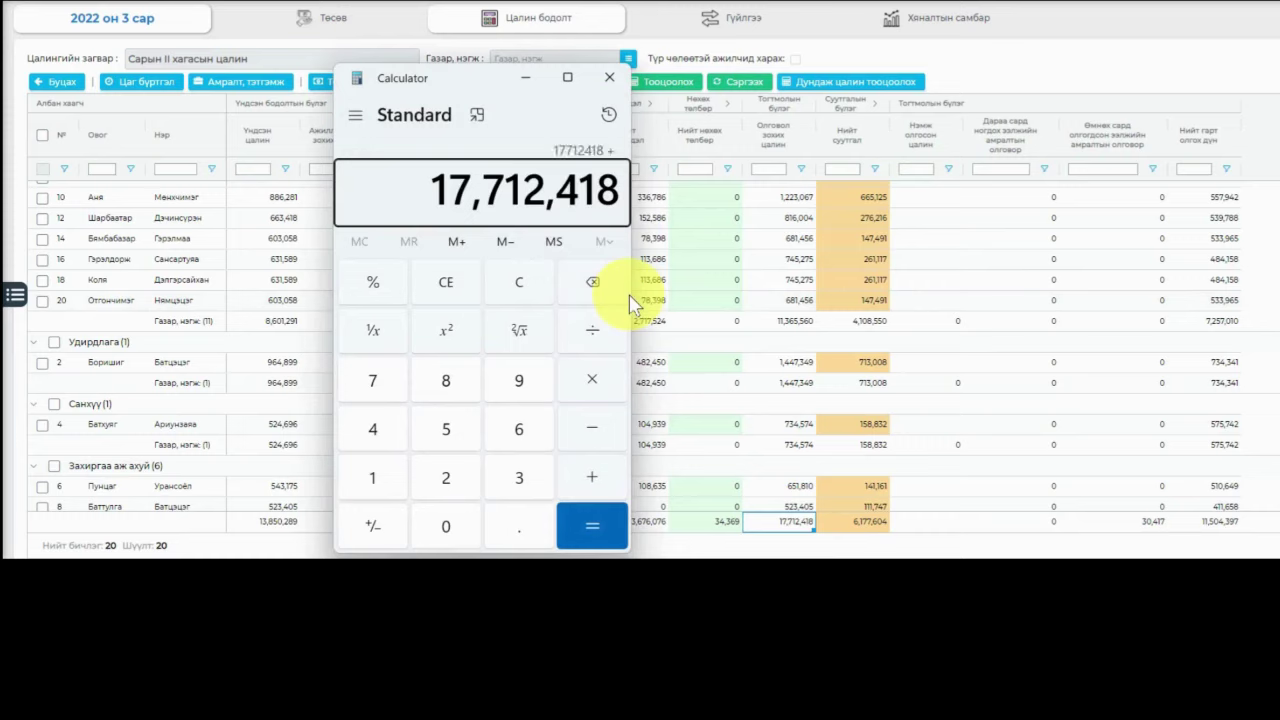
key("Delete")
key("ctrl+v")
Subtract the previous-month vacation pay total of 30417, copied from the salary sheet, from 17712418 in Calculator and highlight the result.
left_click(1145, 525)
left_click(1145, 522)
key("ctrl+c")
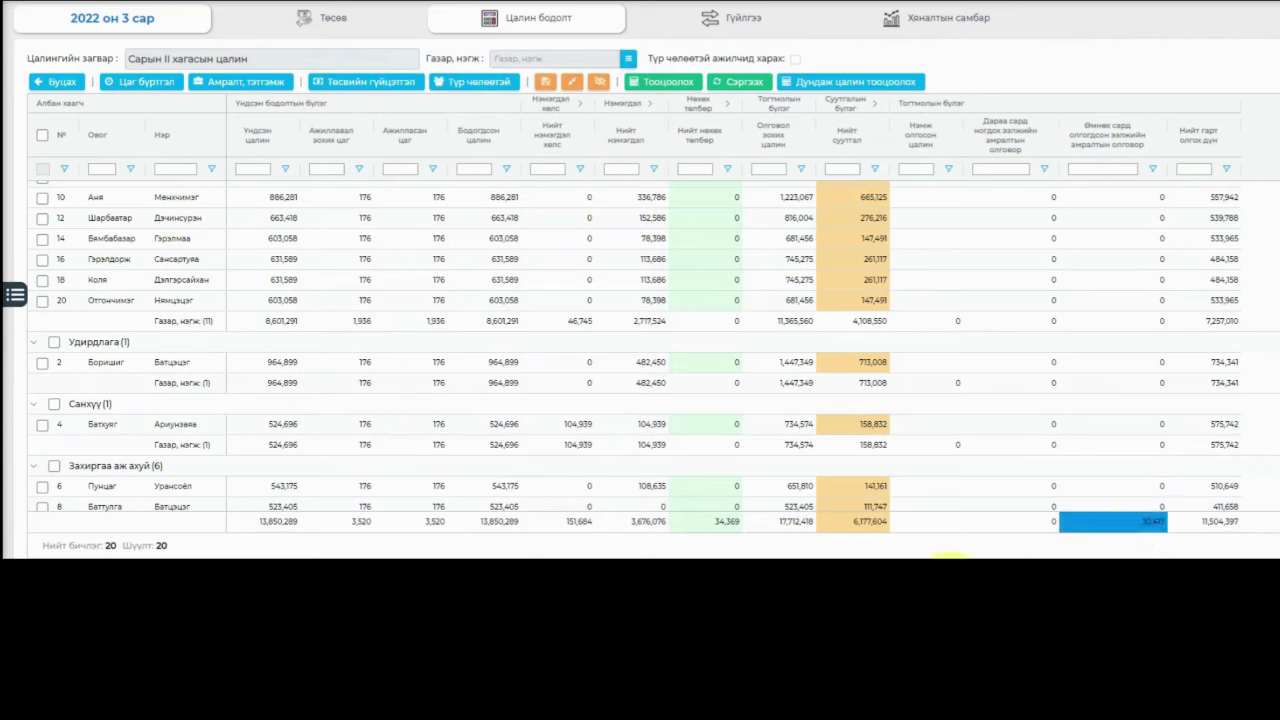
key("alt+Tab")
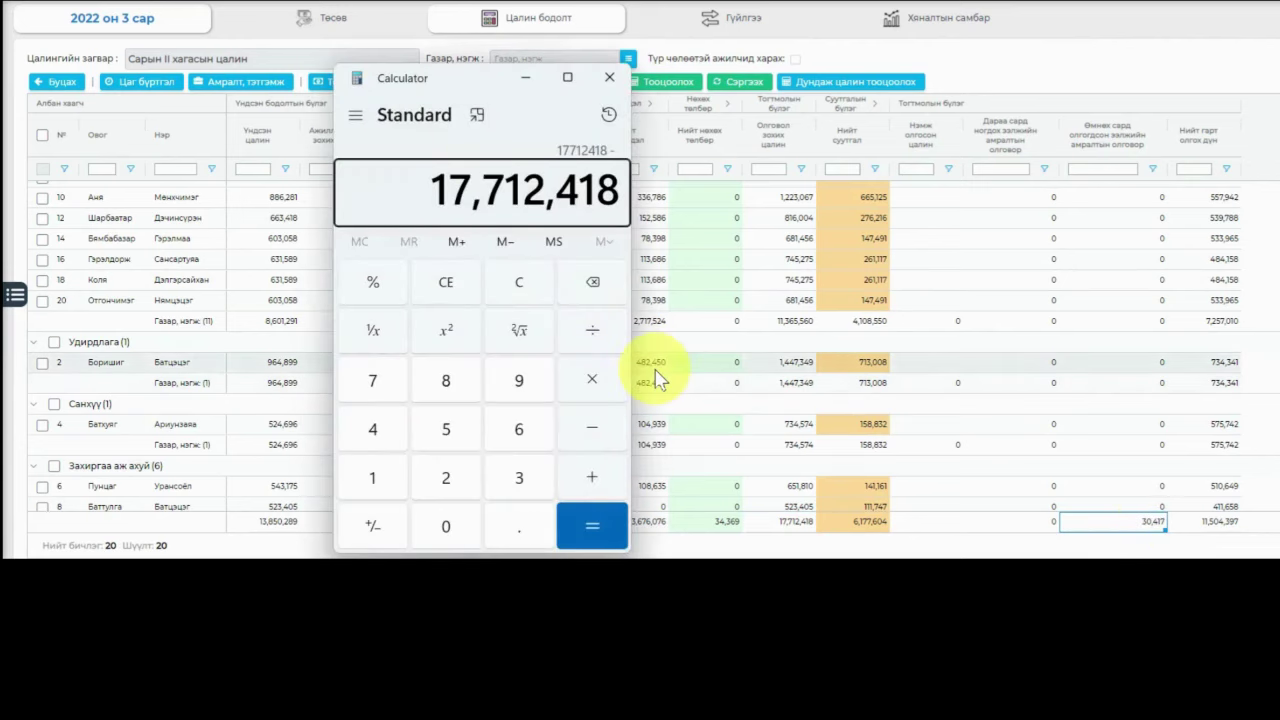
key("ctrl+v")
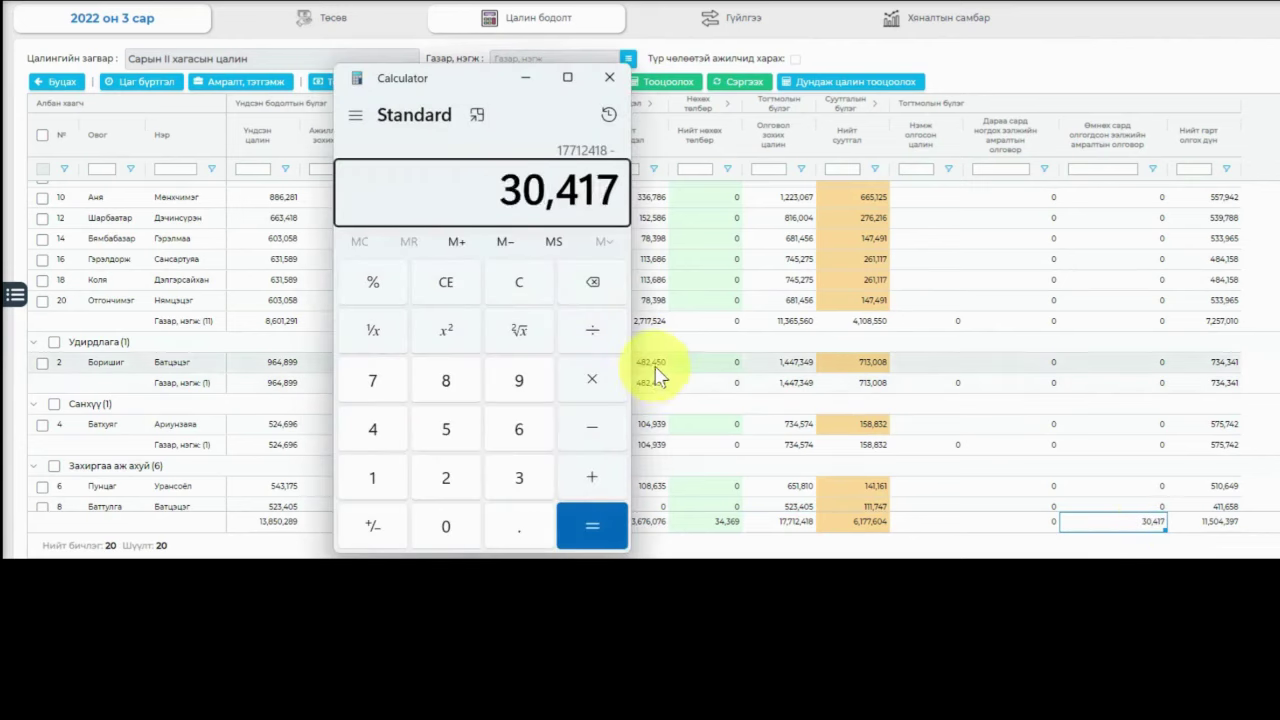
left_click(608, 508)
left_click_drag(450, 90, 1112, 71)
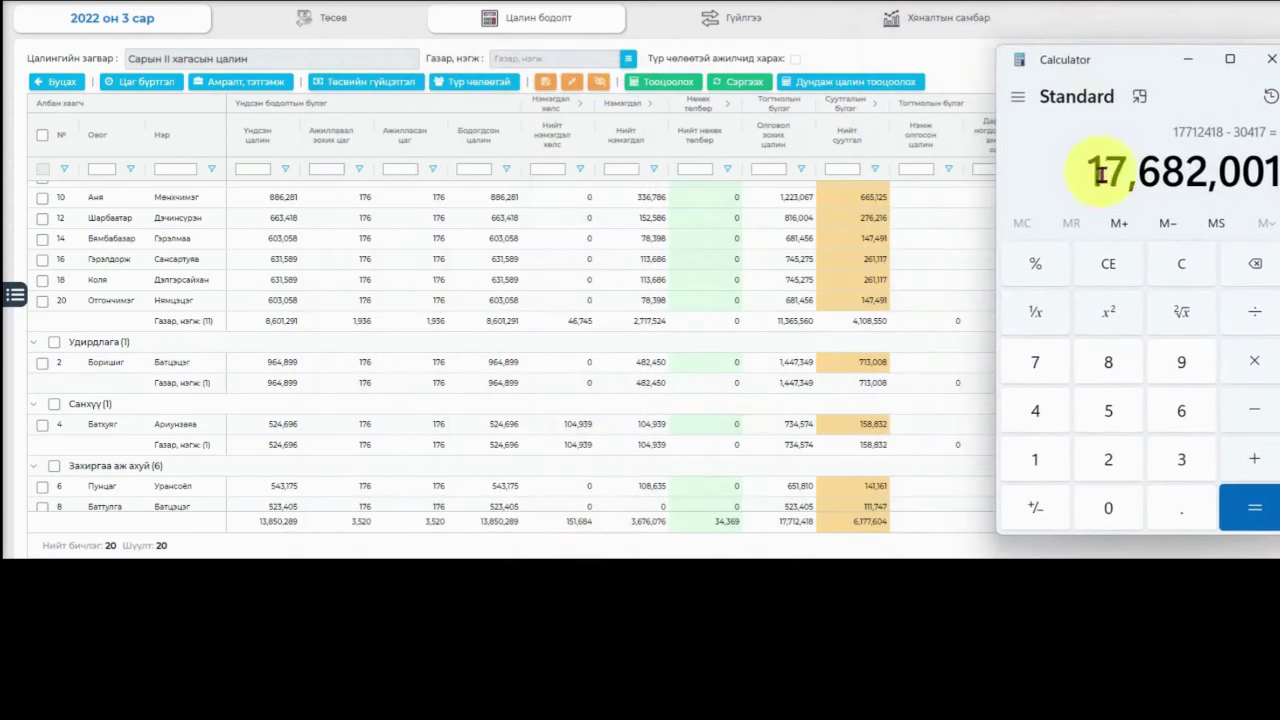
left_click_drag(1092, 172, 1275, 172)
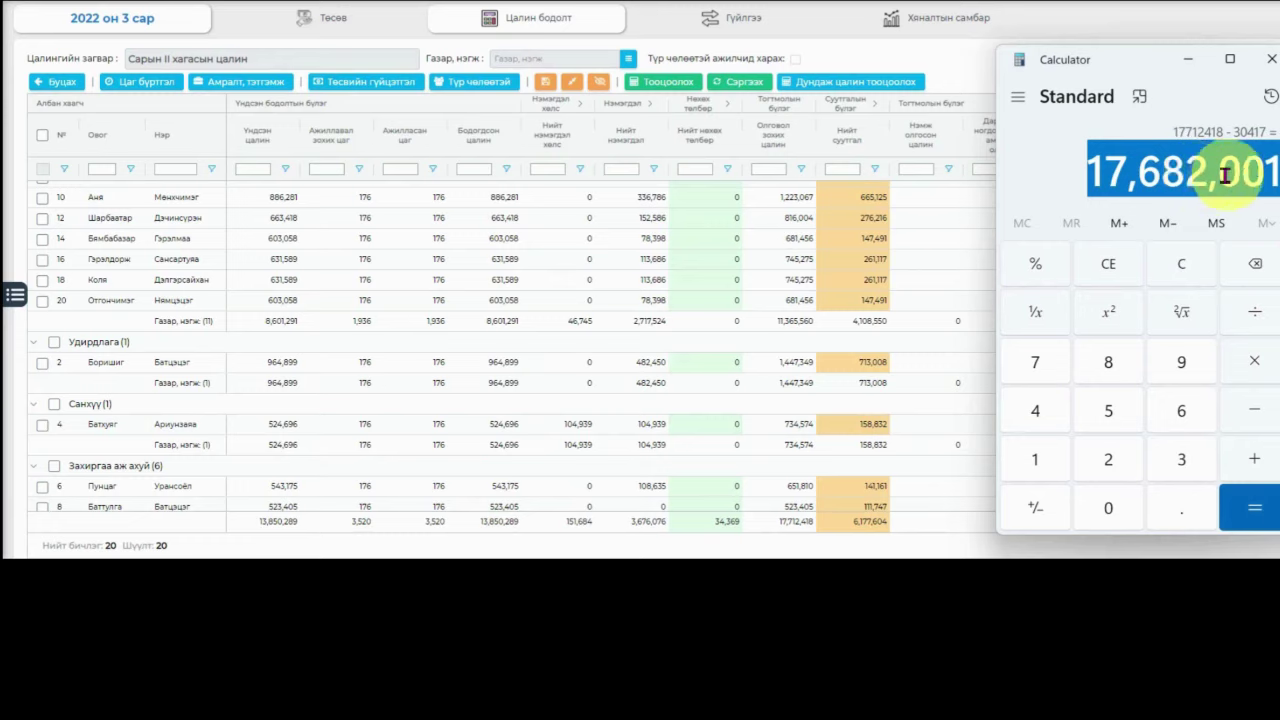
left_click(1113, 175)
double_click(1103, 170)
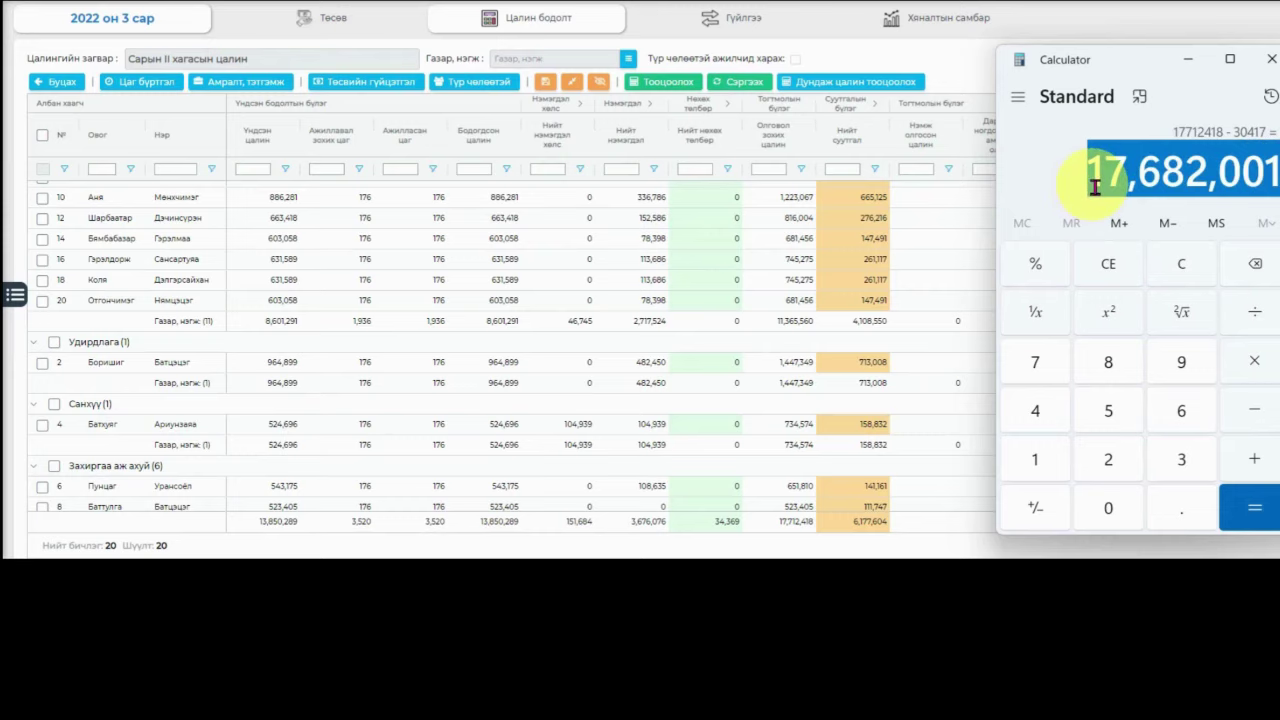
Open Төсвийн гүйцэтгэл and compare the first- and second-half execution totals for salary and insurance under the 80112 code block.
left_click(363, 88)
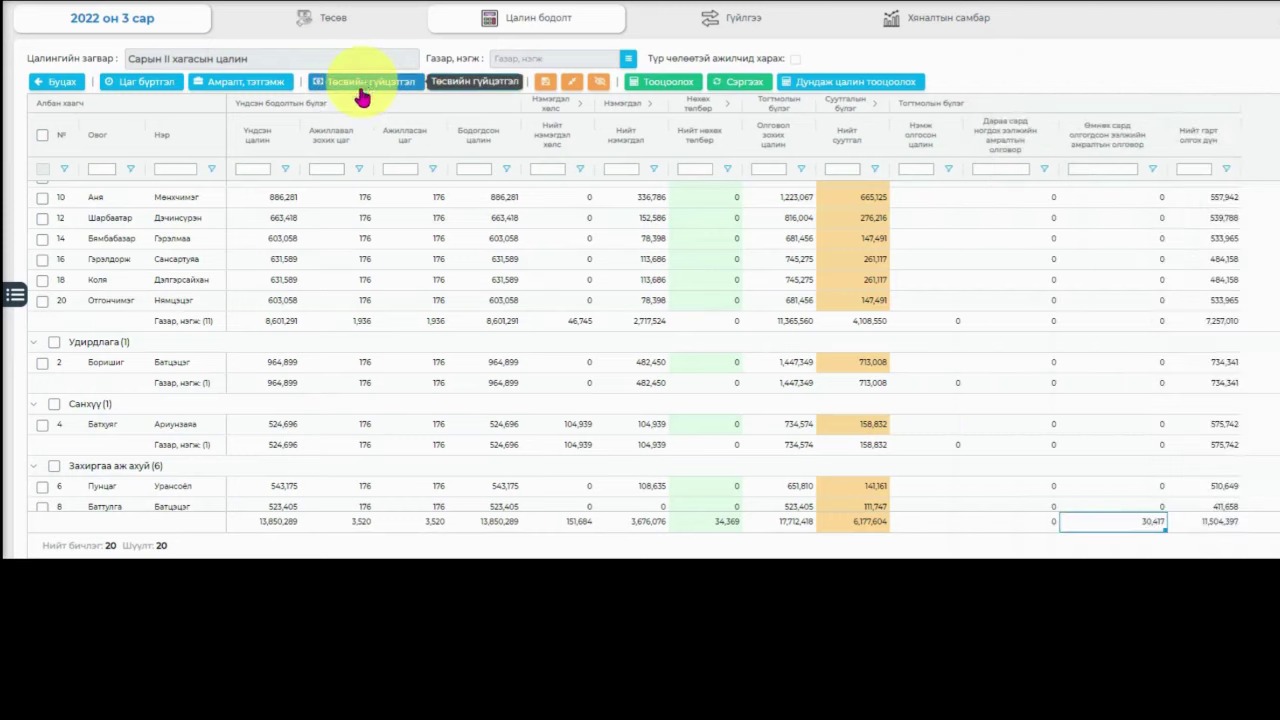
left_click(177, 67)
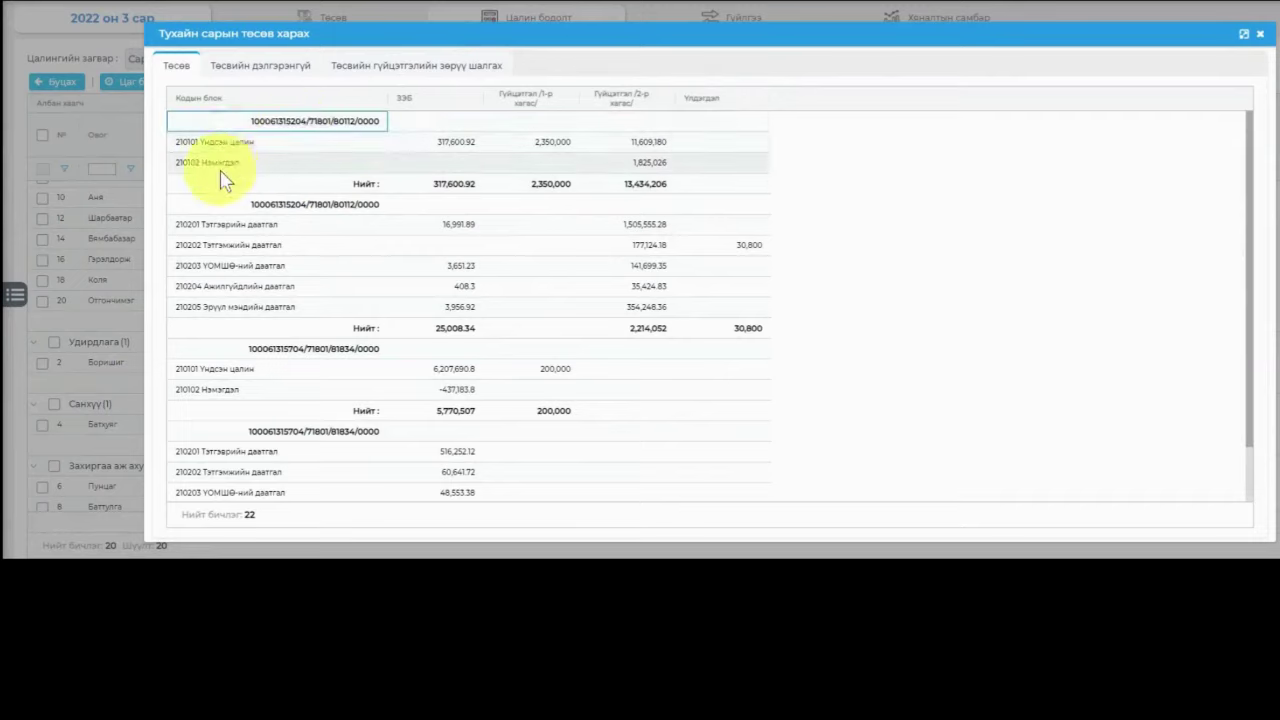
left_click_drag(223, 166, 226, 148)
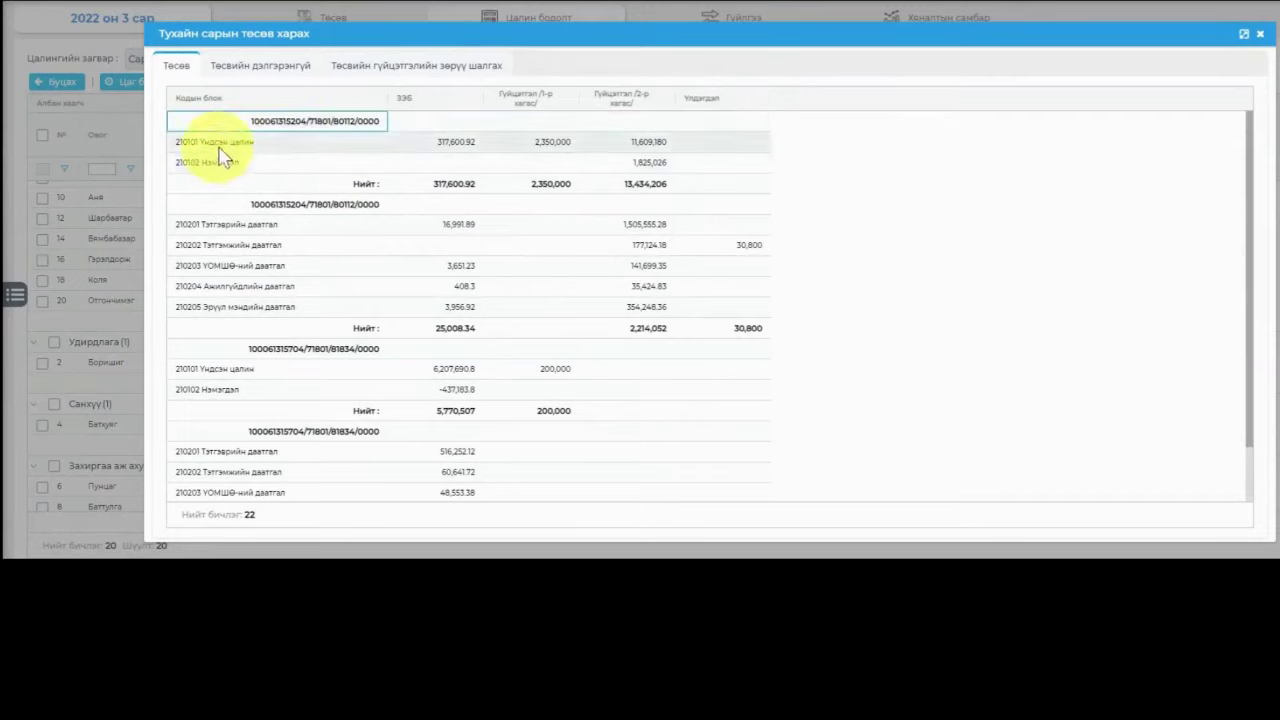
left_click(558, 190)
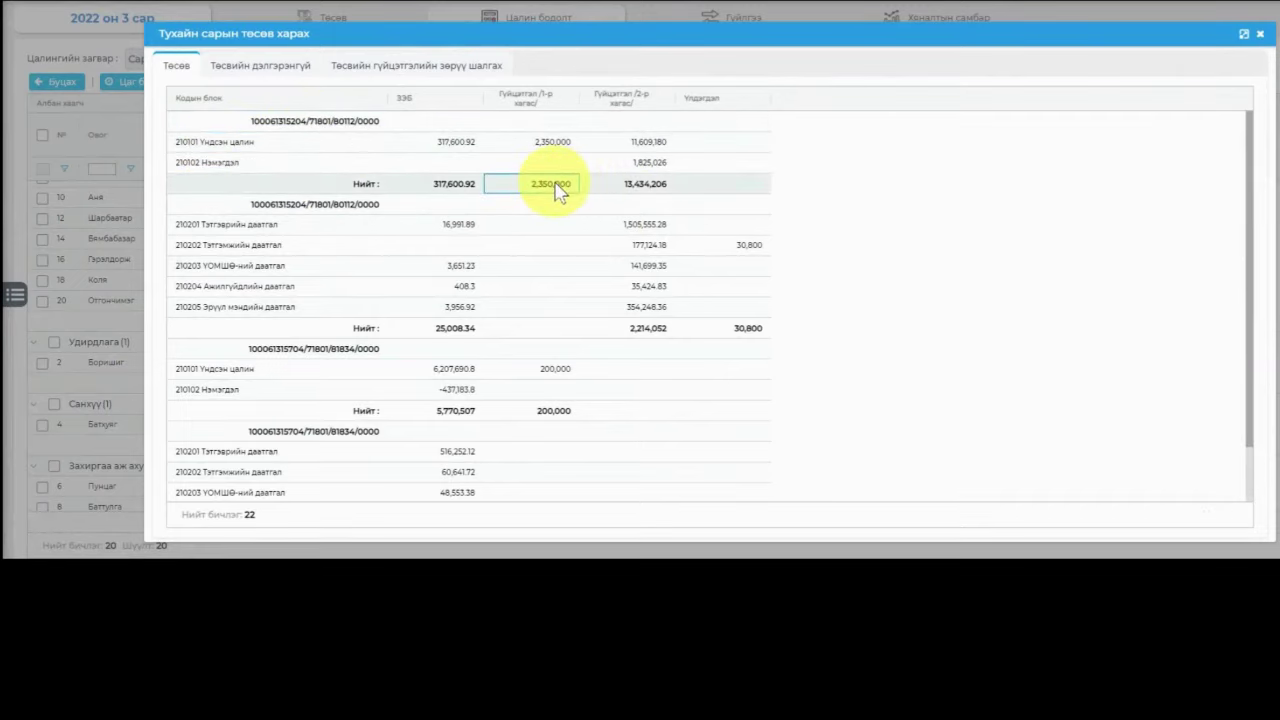
left_click_drag(558, 190, 628, 203)
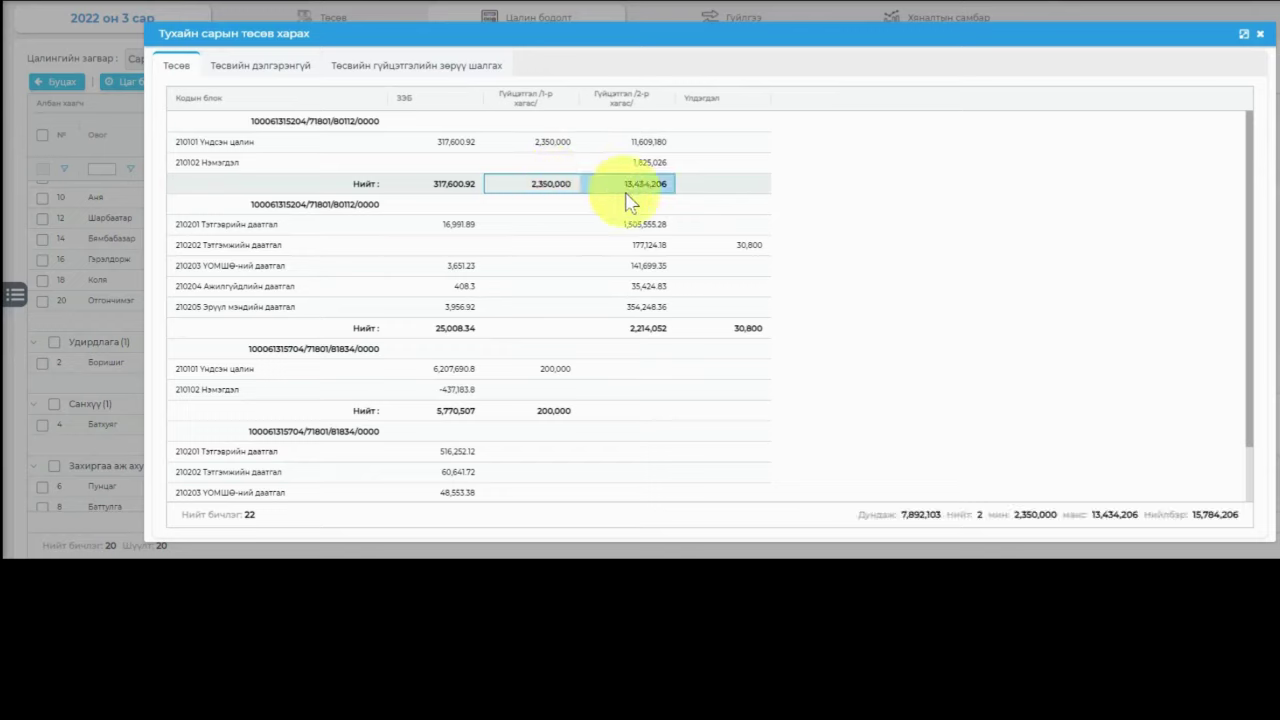
left_click_drag(540, 190, 618, 195)
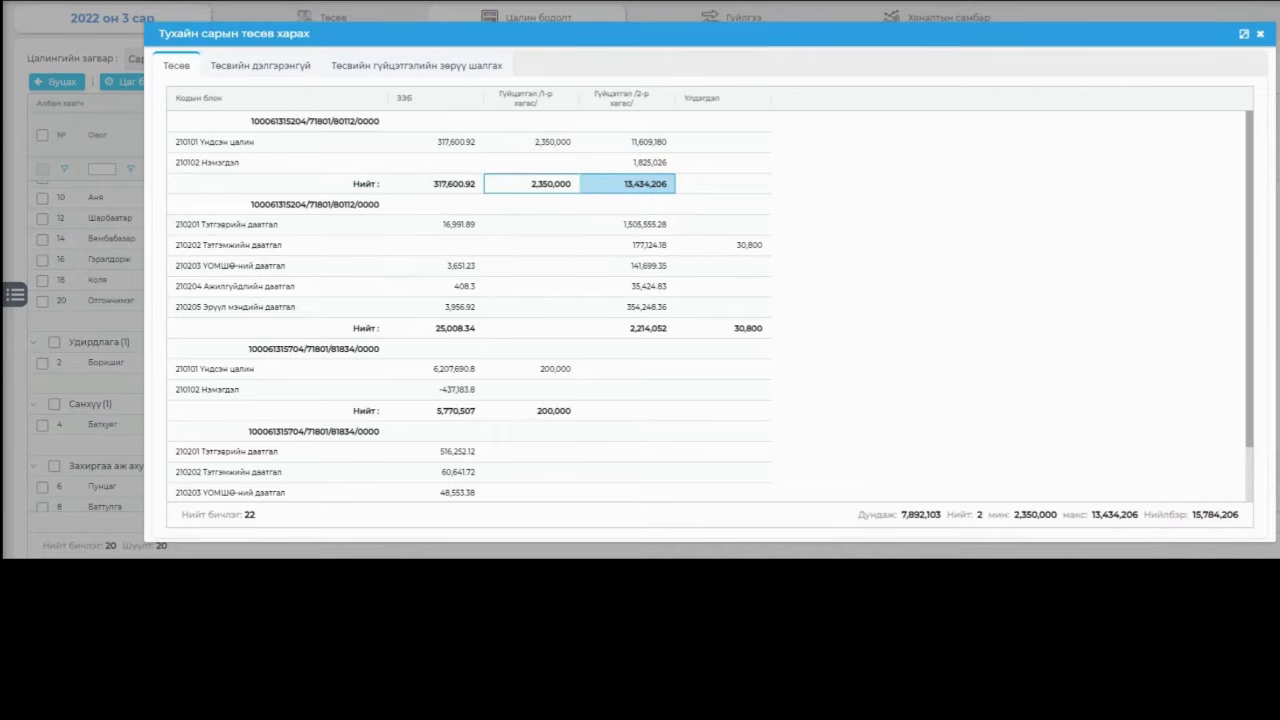
key("alt+Tab")
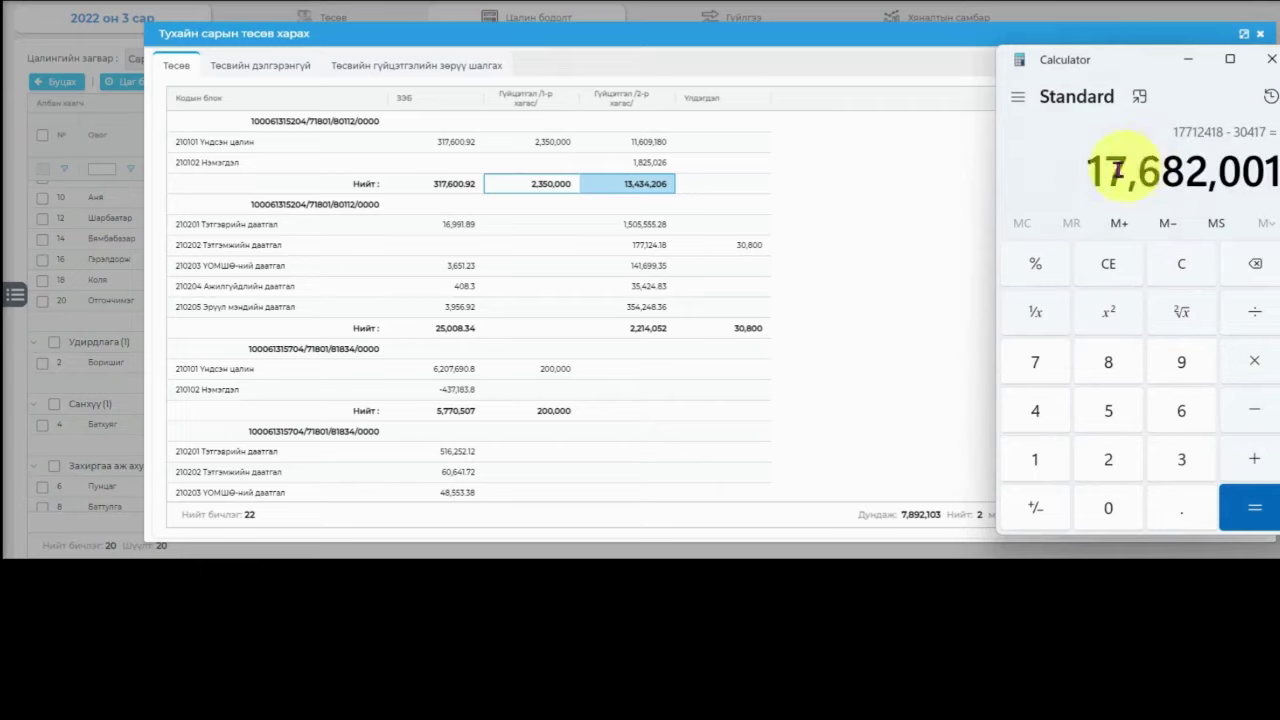
left_click(640, 307)
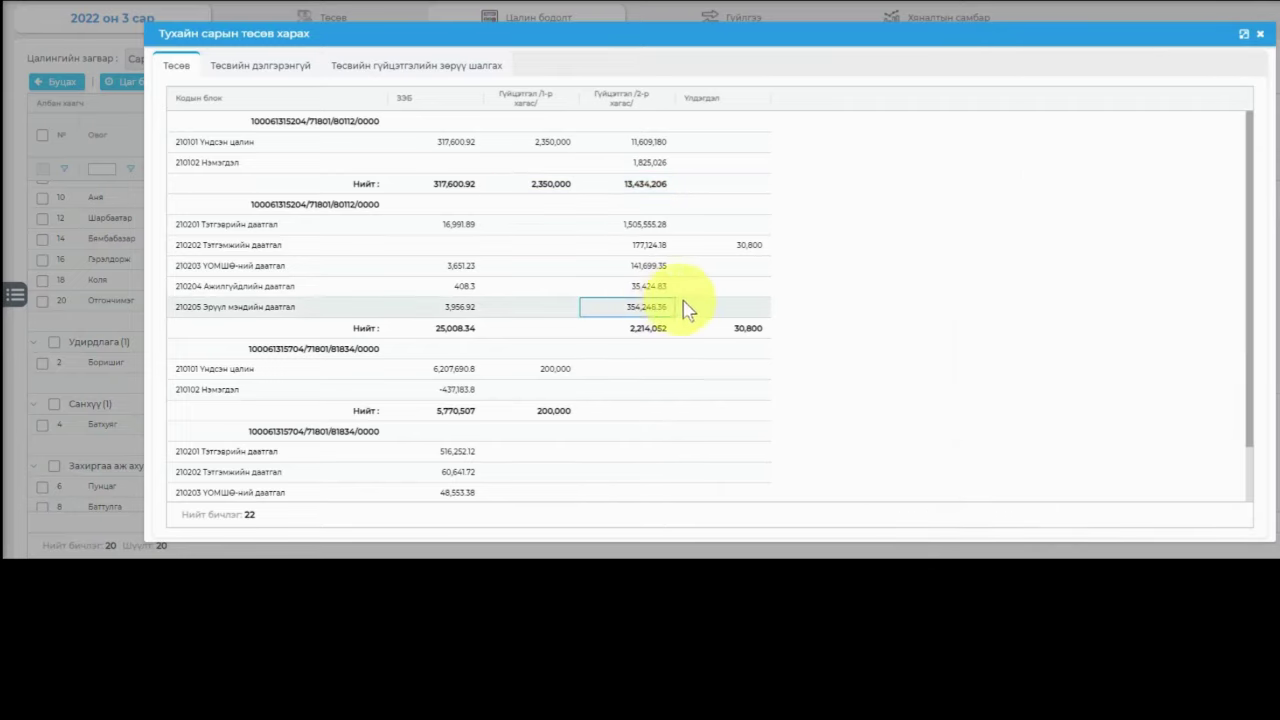
left_click_drag(568, 337, 650, 337)
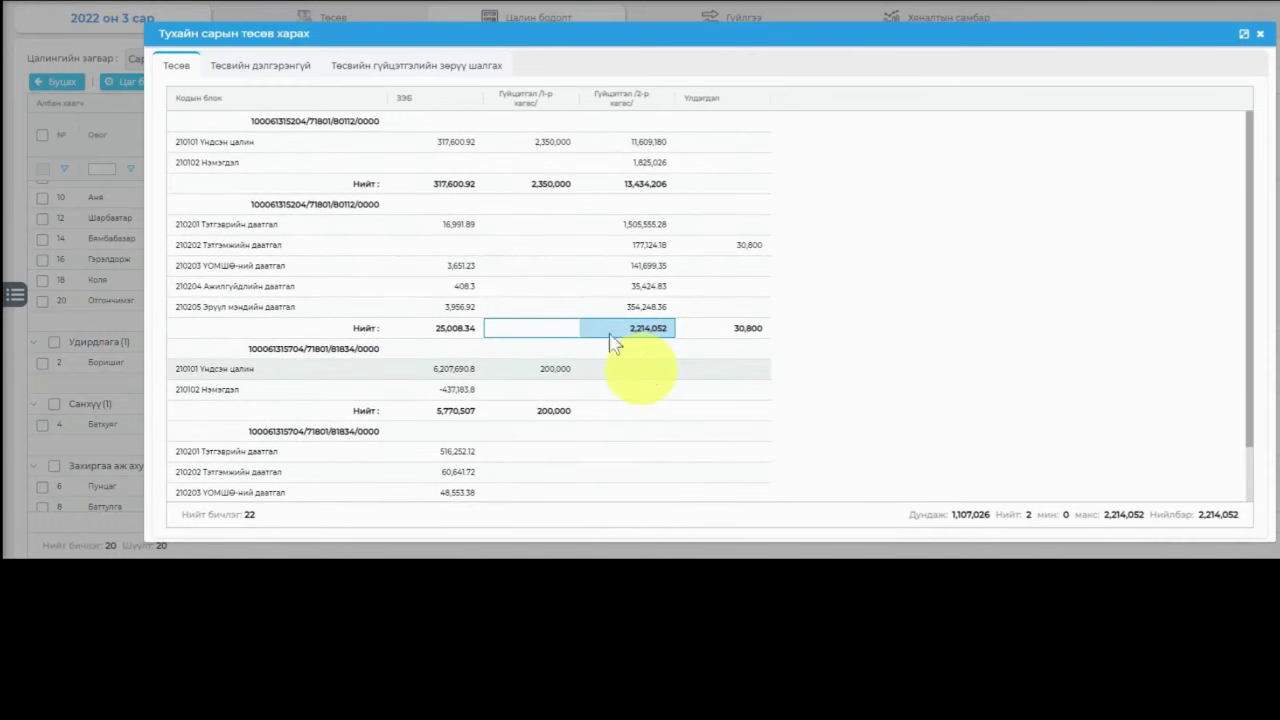
View Төсвийн дэлгэрэнгүй and sum the second-half execution amounts of the 80112 salary indicators from Бодогдсон цалин to Ур чадварын нэмэгдэл (дүнгээр).
left_click(222, 66)
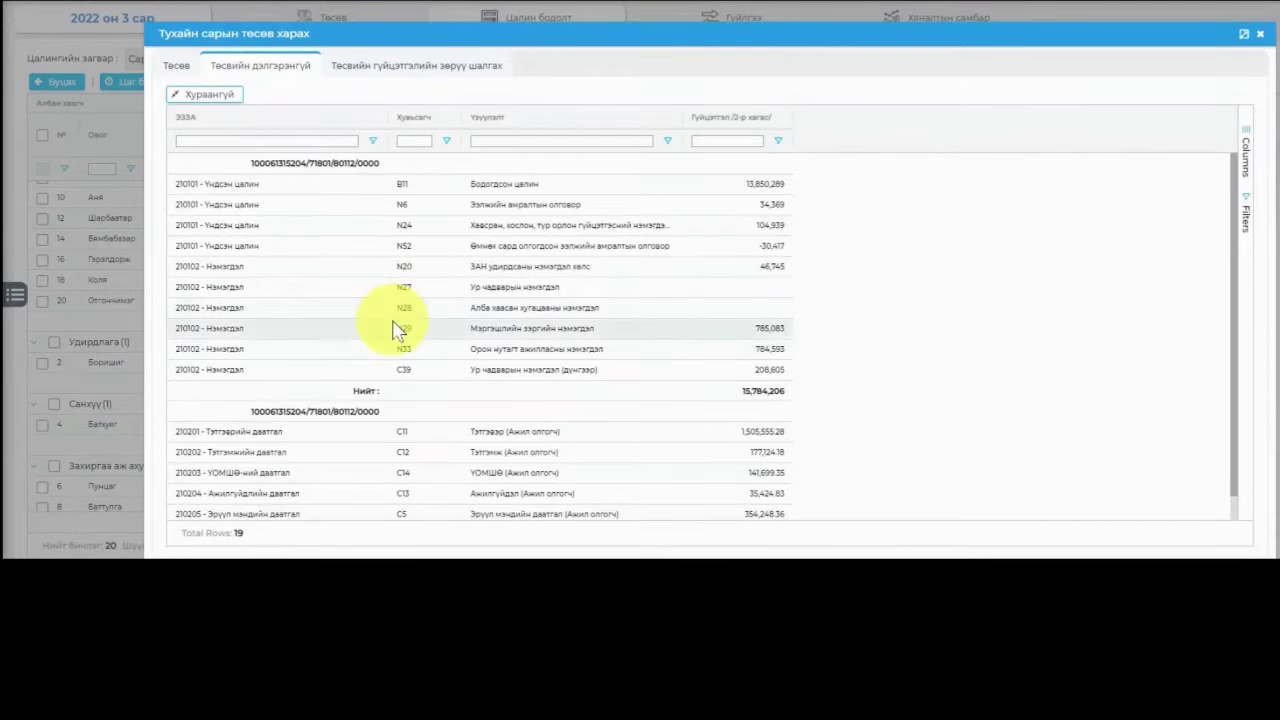
left_click(545, 185)
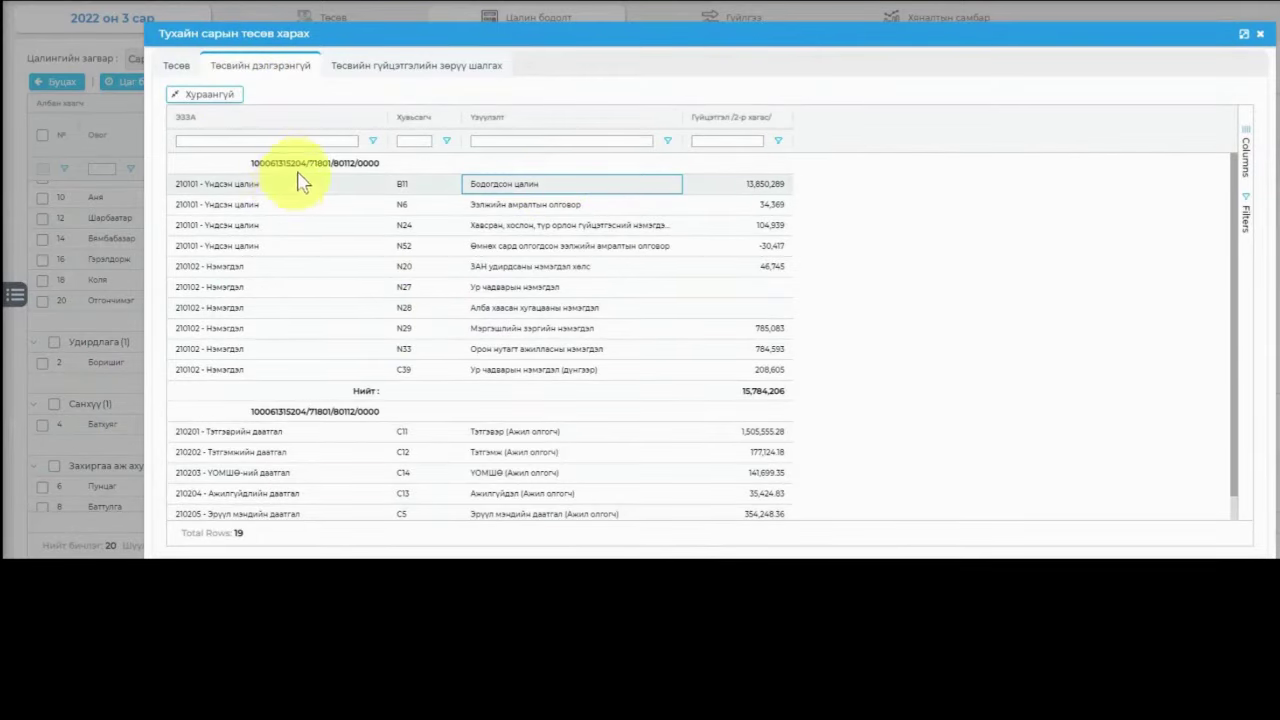
left_click(523, 189)
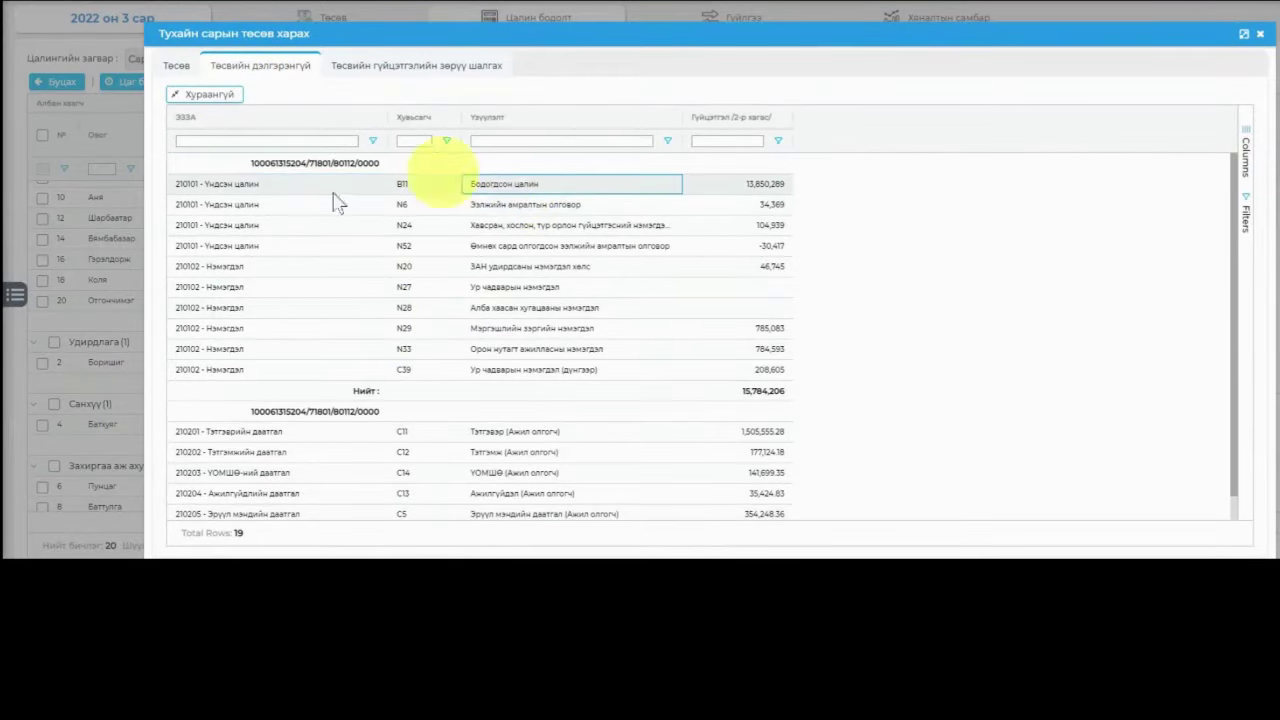
left_click_drag(764, 185, 781, 382)
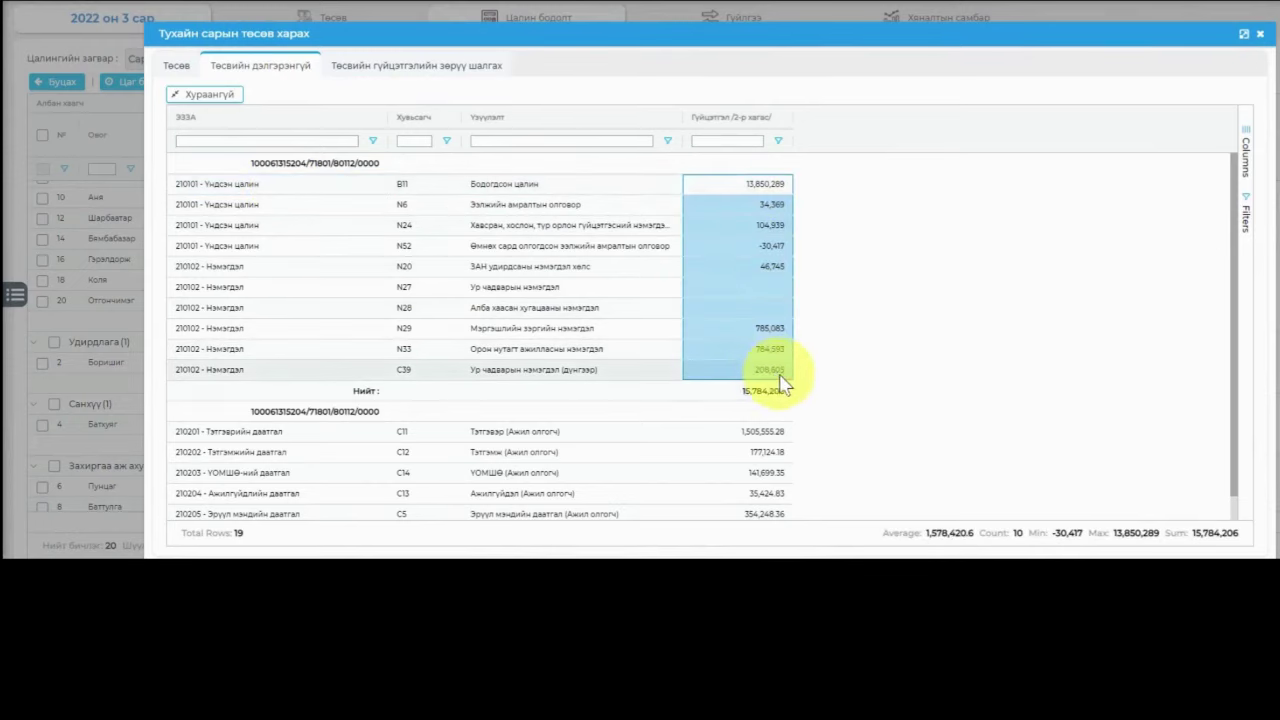
Compare the Төсвийн гүйцэтгэлийн зөрүү шалгах amounts with the Calculator result, and sum the 80112 salary totals for both halves in Төсөв.
left_click(425, 66)
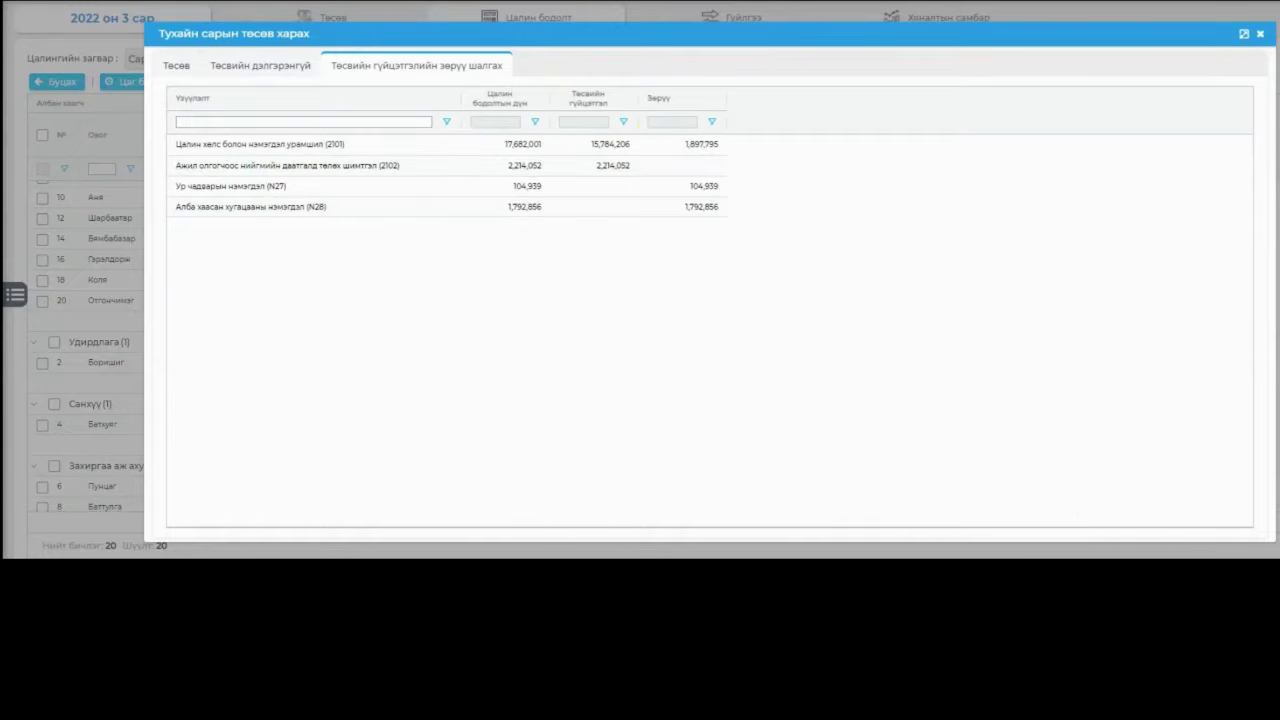
key("alt+Tab")
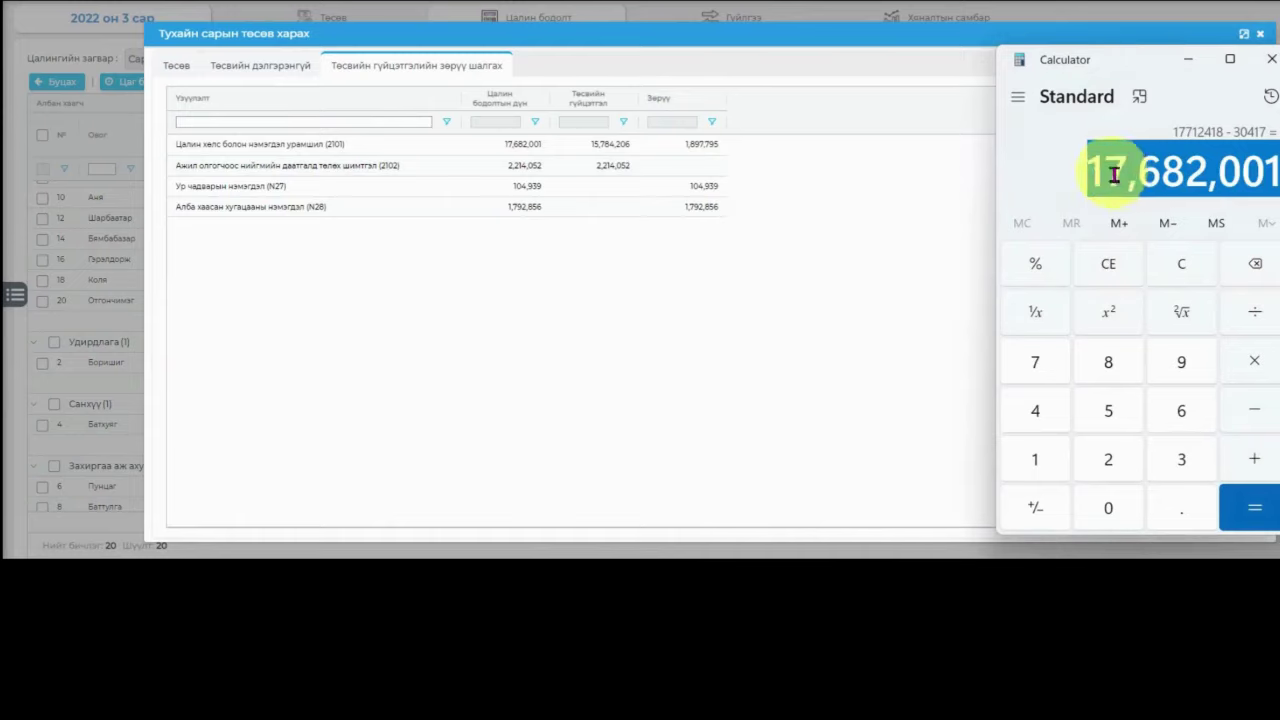
left_click_drag(1091, 170, 1138, 168)
left_click_drag(1216, 168, 1262, 171)
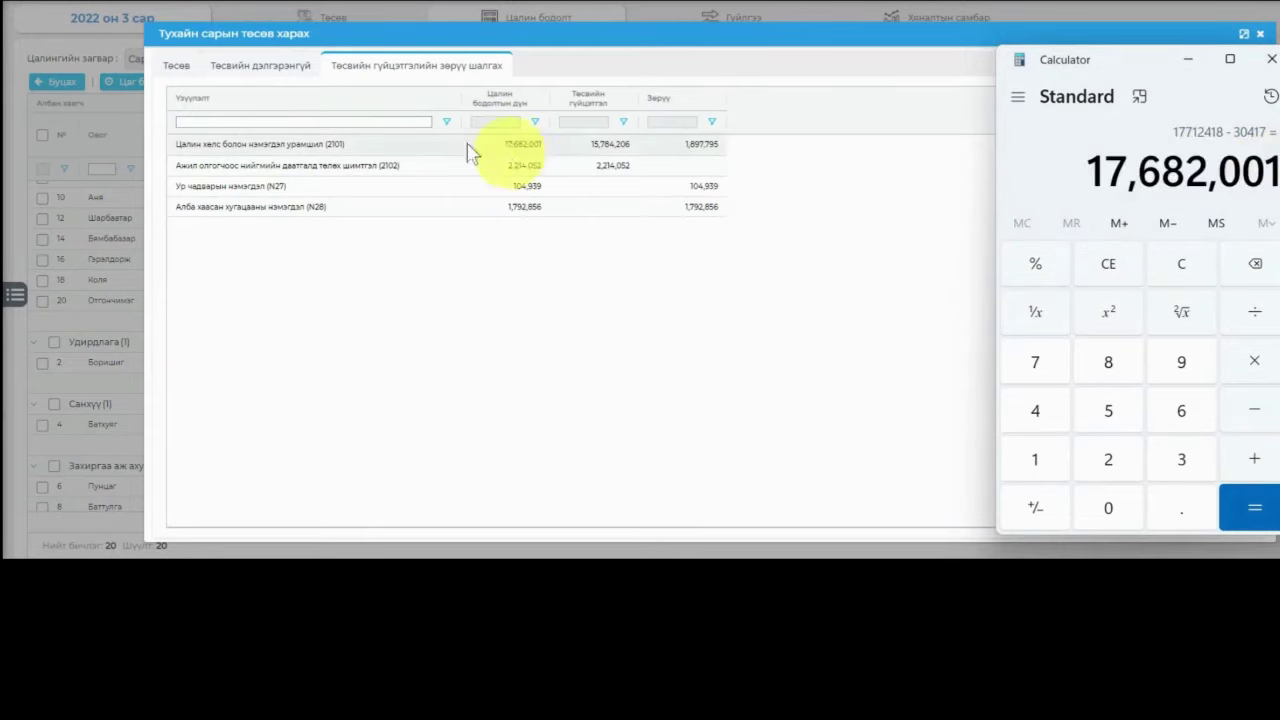
left_click(177, 64)
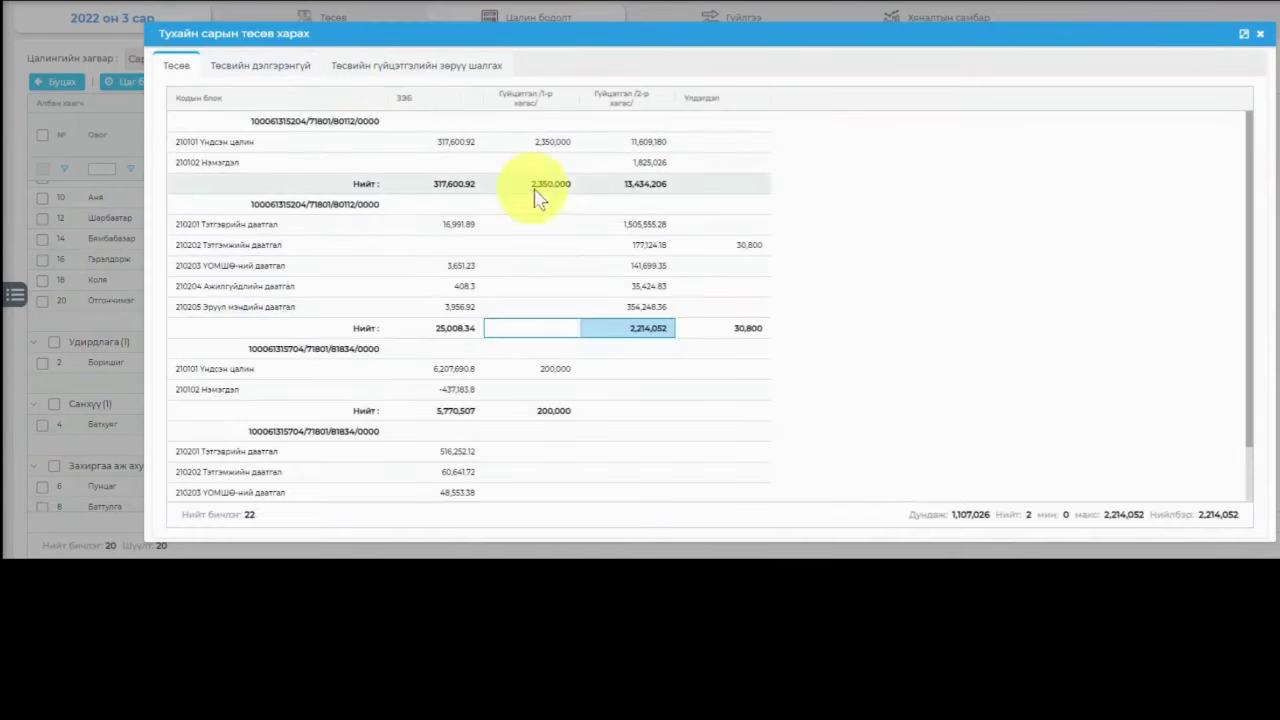
left_click_drag(531, 186, 655, 198)
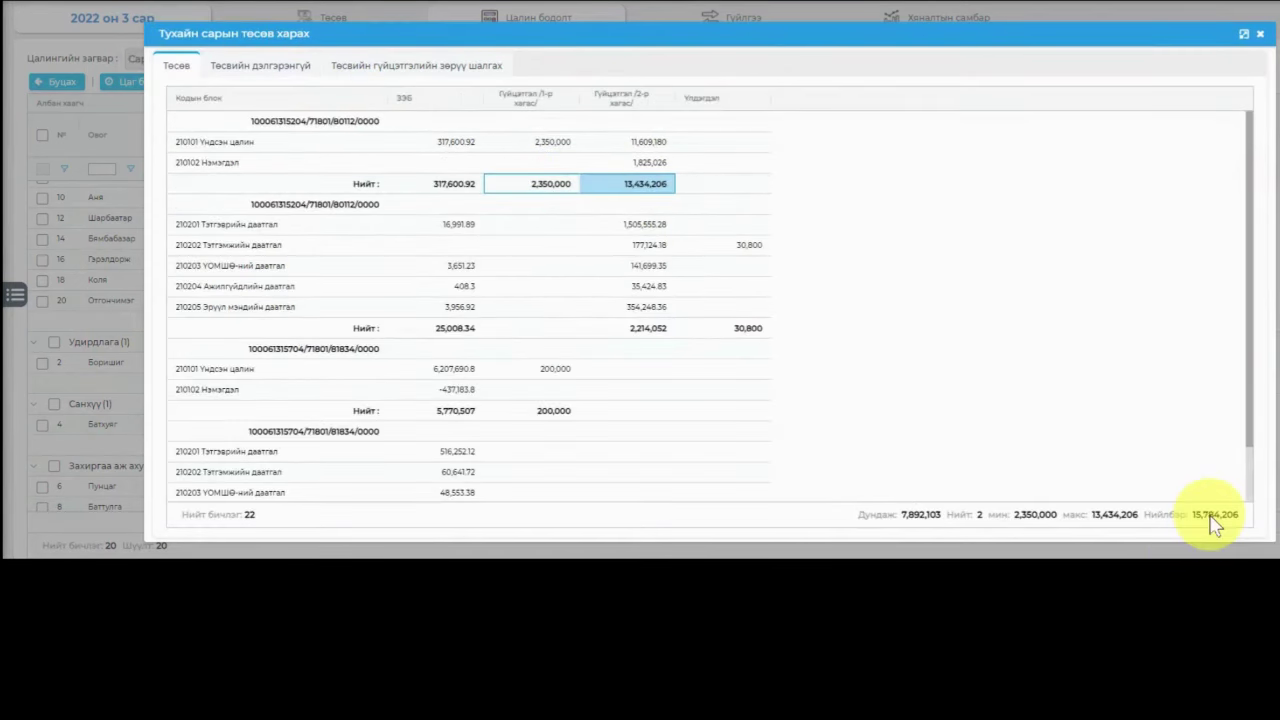
Copy the 80112 salary total of 15784206 from Төсвийн дэлгэрэнгүй and subtract it from 17682001 in Calculator.
left_click(262, 64)
left_click(764, 394)
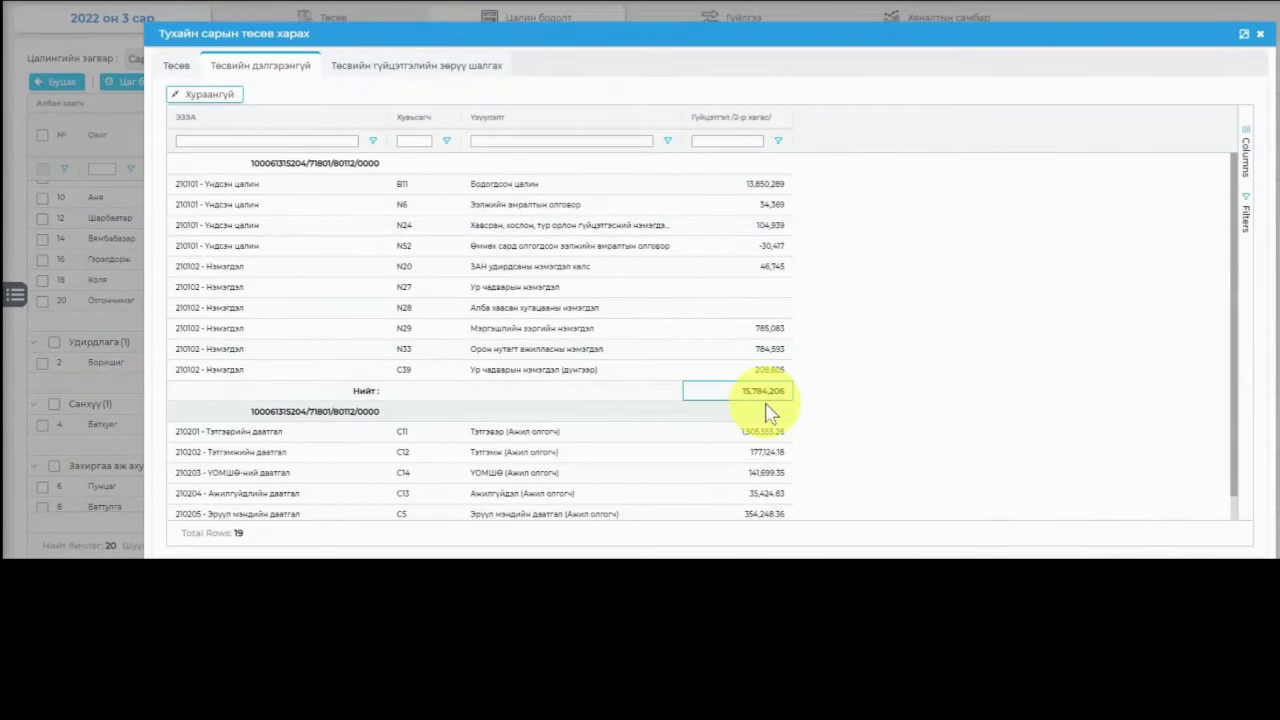
key("ctrl+c")
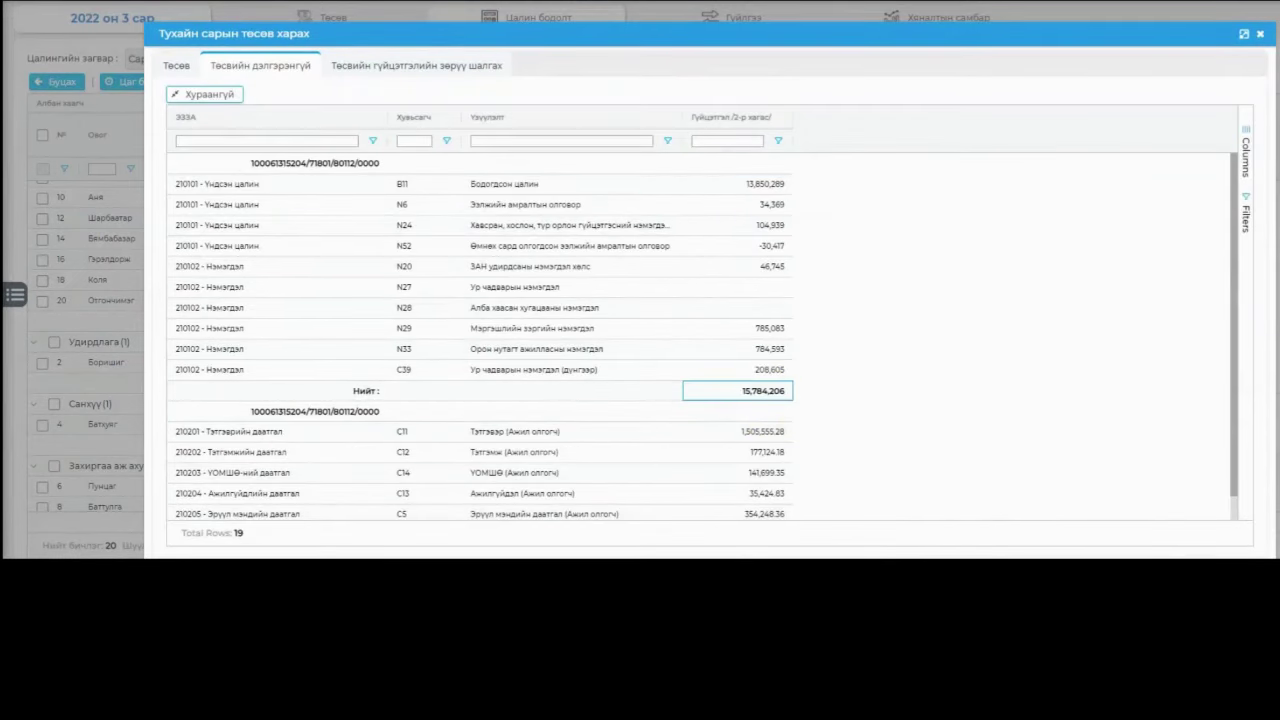
key("alt+Tab")
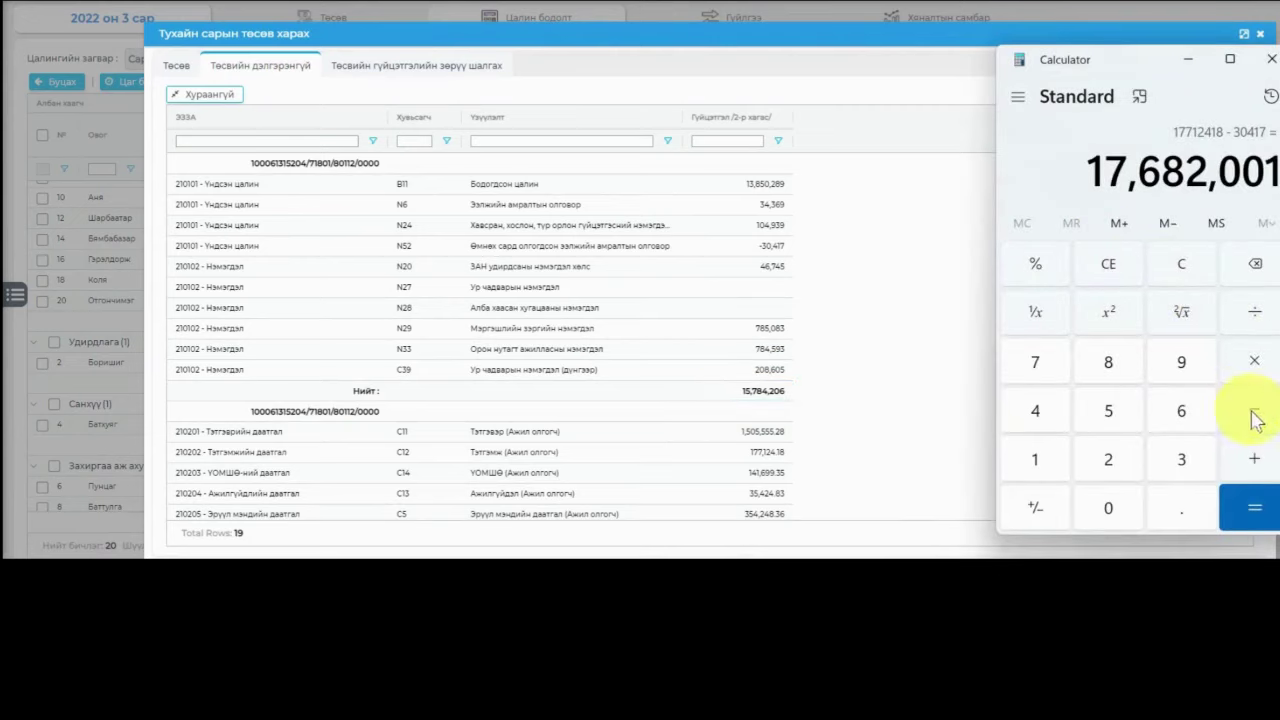
key("ctrl+v")
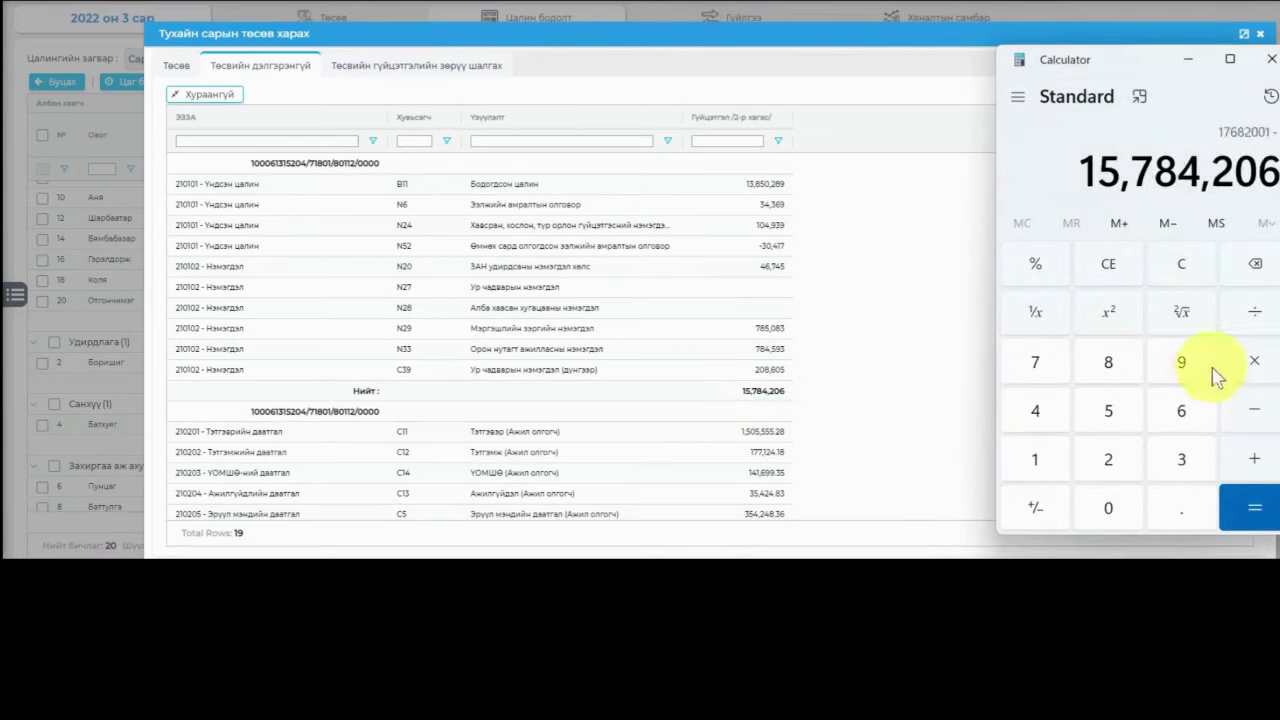
key("Return")
left_click_drag(1112, 172, 1270, 172)
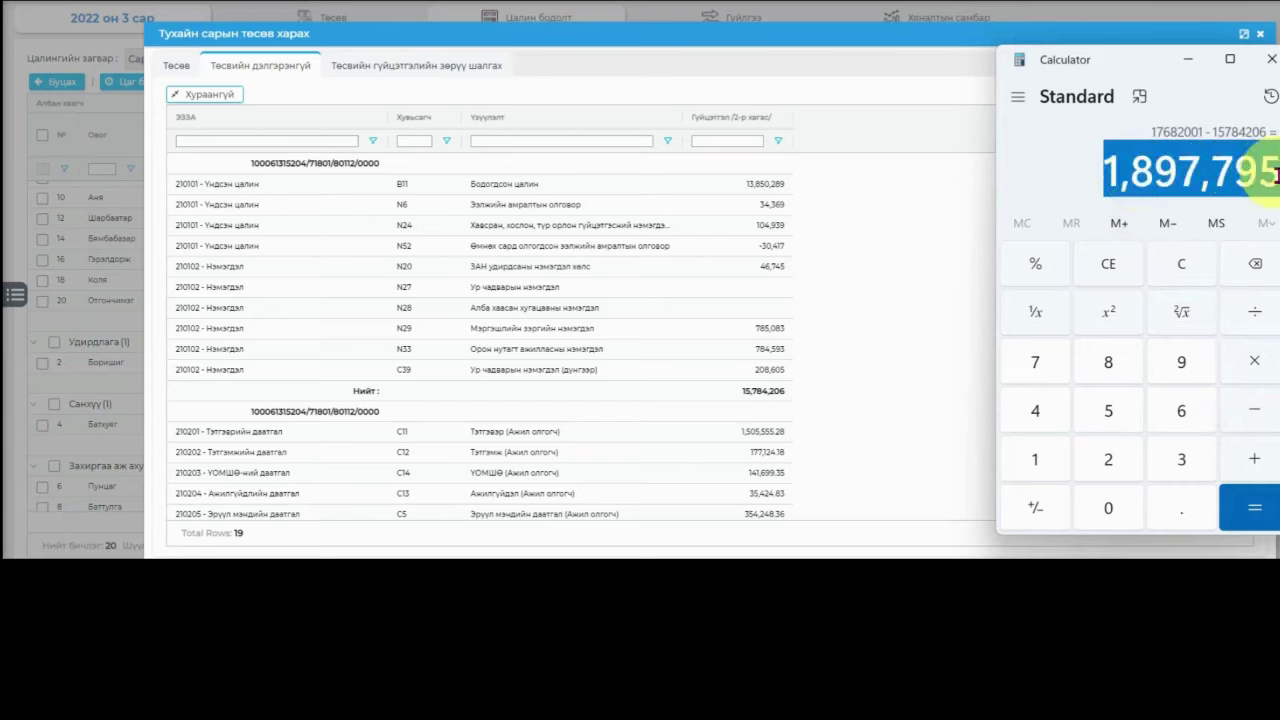
left_click(1186, 180)
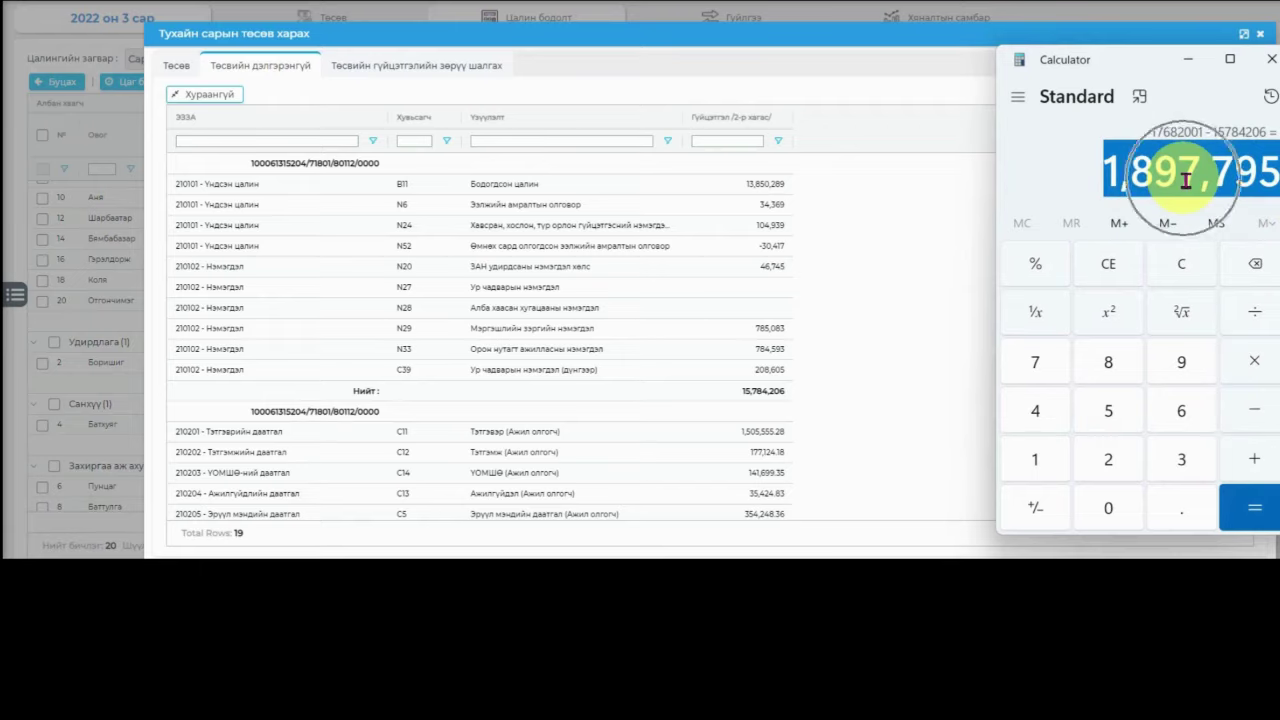
Examine Төсвийн гүйцэтгэлийн зөрүү шалгах for the 2101 salary difference and the Зөрүү amounts of indicators N27 and N28.
left_click(434, 66)
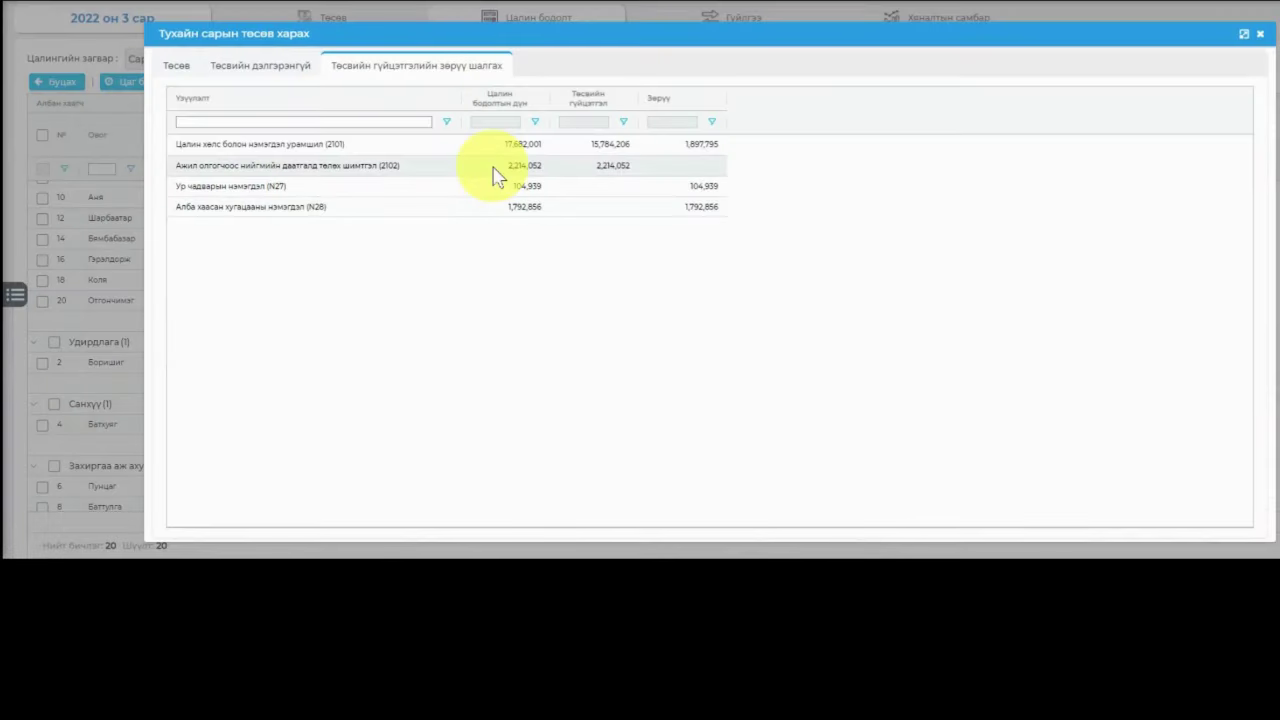
left_click(288, 146)
left_click(533, 147)
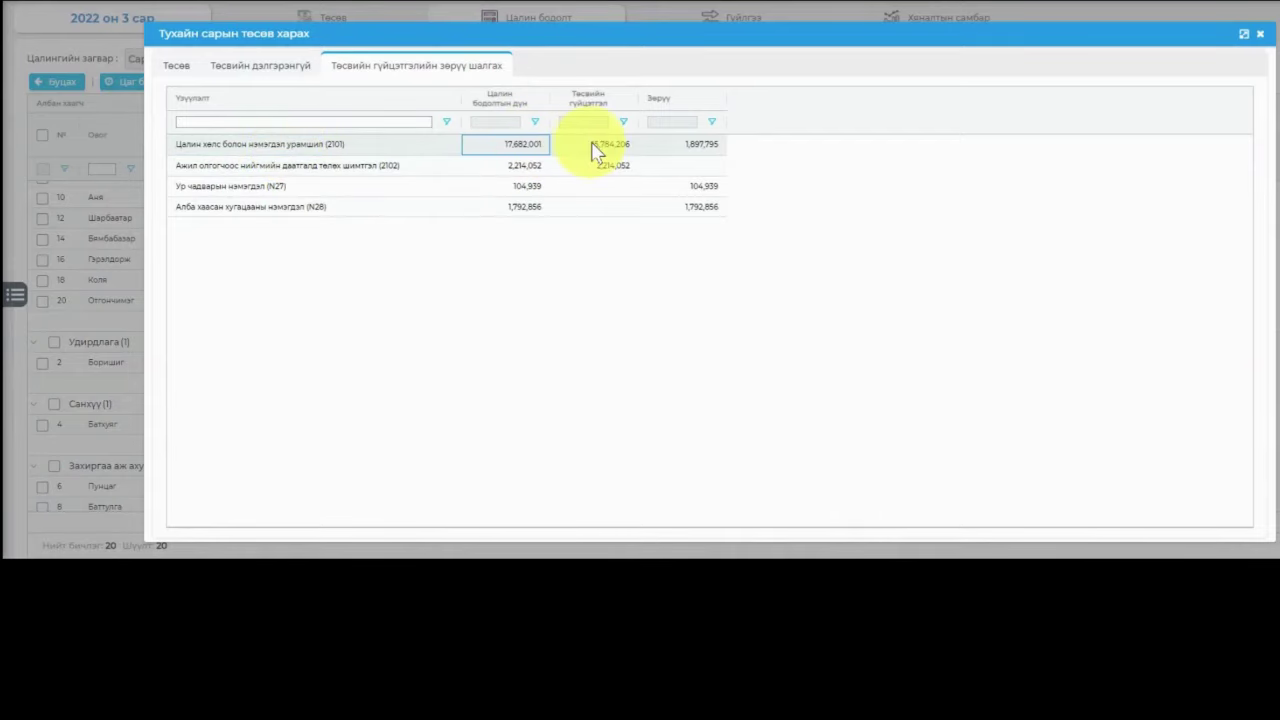
key("super")
key("super")
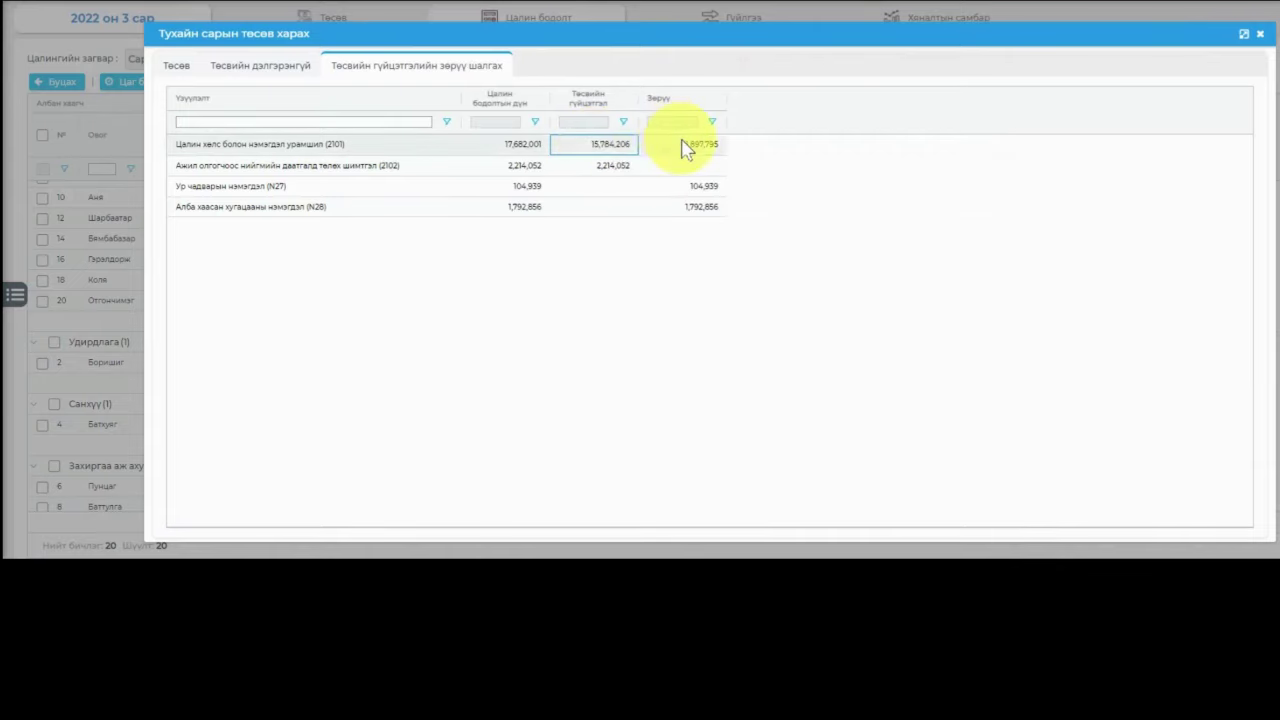
left_click_drag(468, 165, 700, 212)
left_click(612, 212)
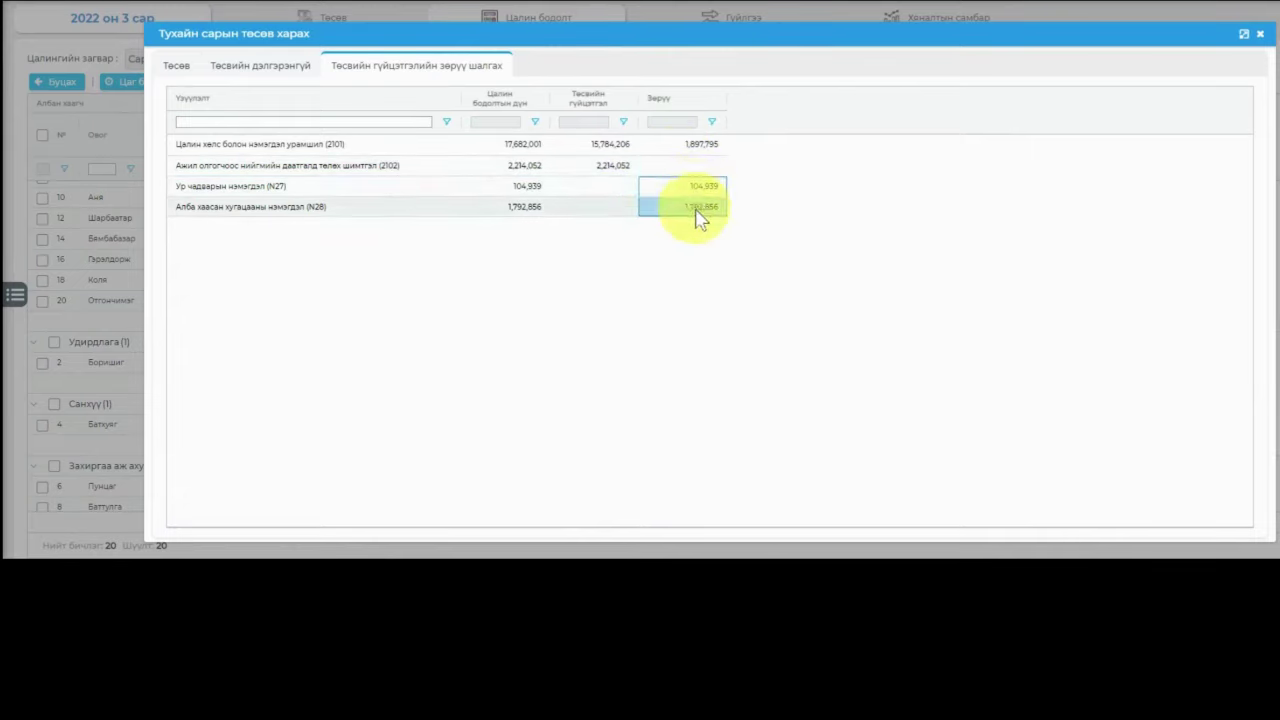
left_click(343, 190)
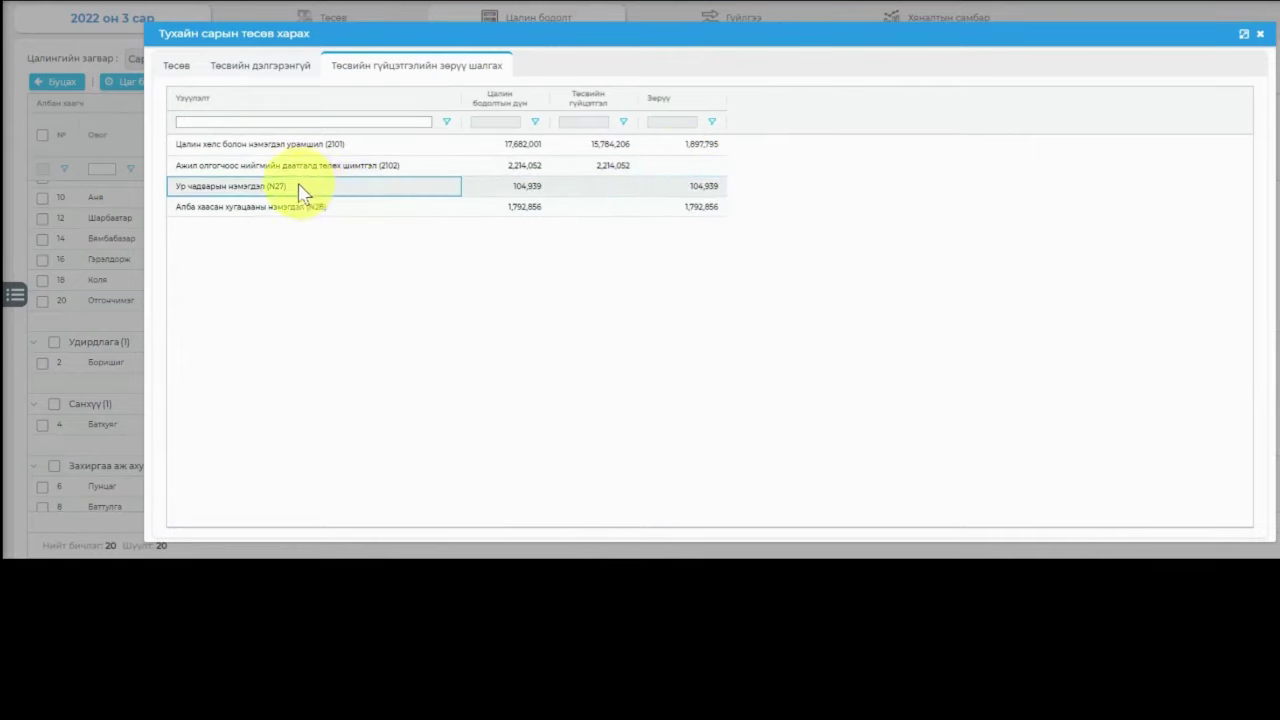
Compare the Цалин бодолтын дүн and Төсвийн гүйцэтгэл values of indicators N27 and N28, and close the monthly budget window.
left_click(516, 194)
left_click(594, 190)
left_click(360, 209)
left_click(534, 208)
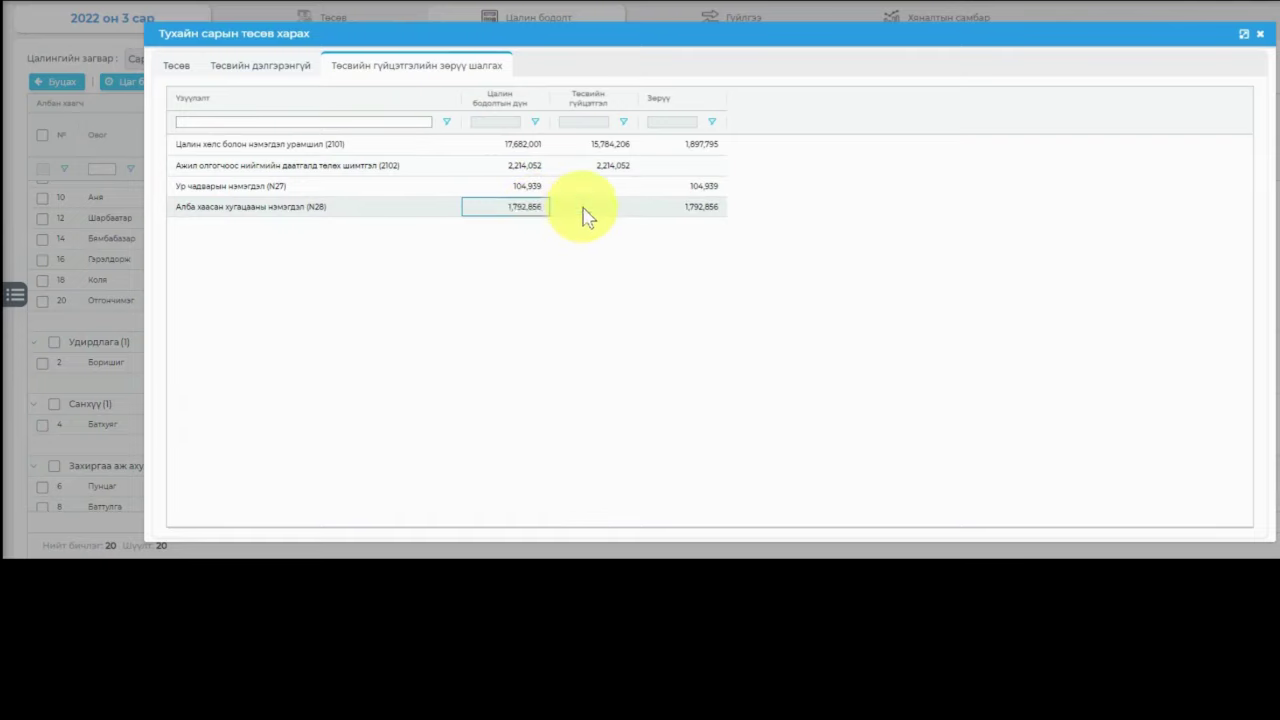
left_click(585, 212)
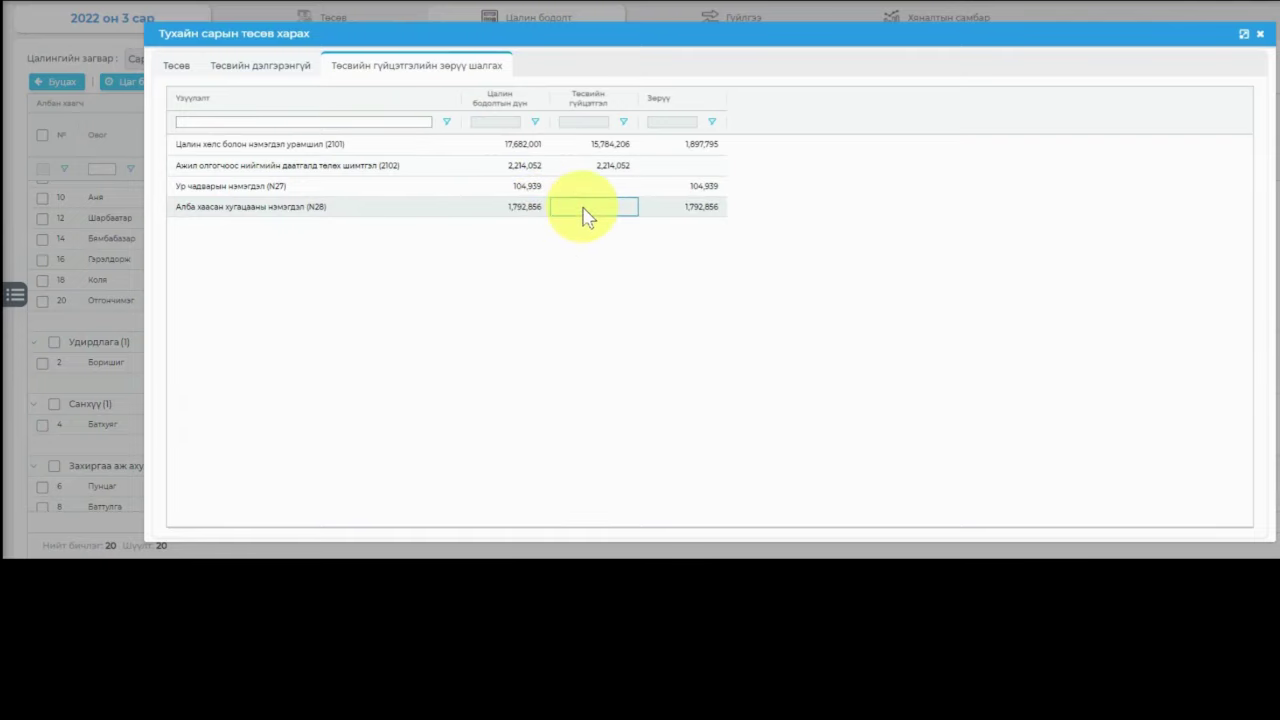
left_click_drag(594, 192, 600, 222)
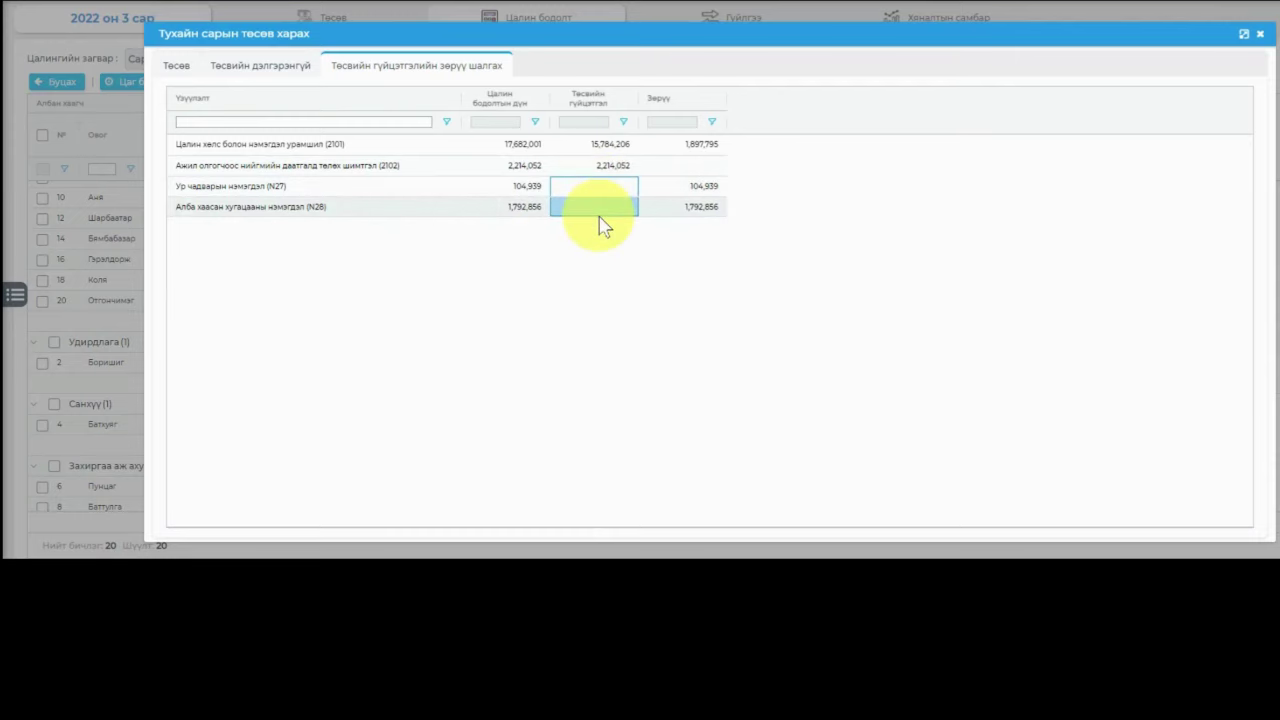
key("Escape")
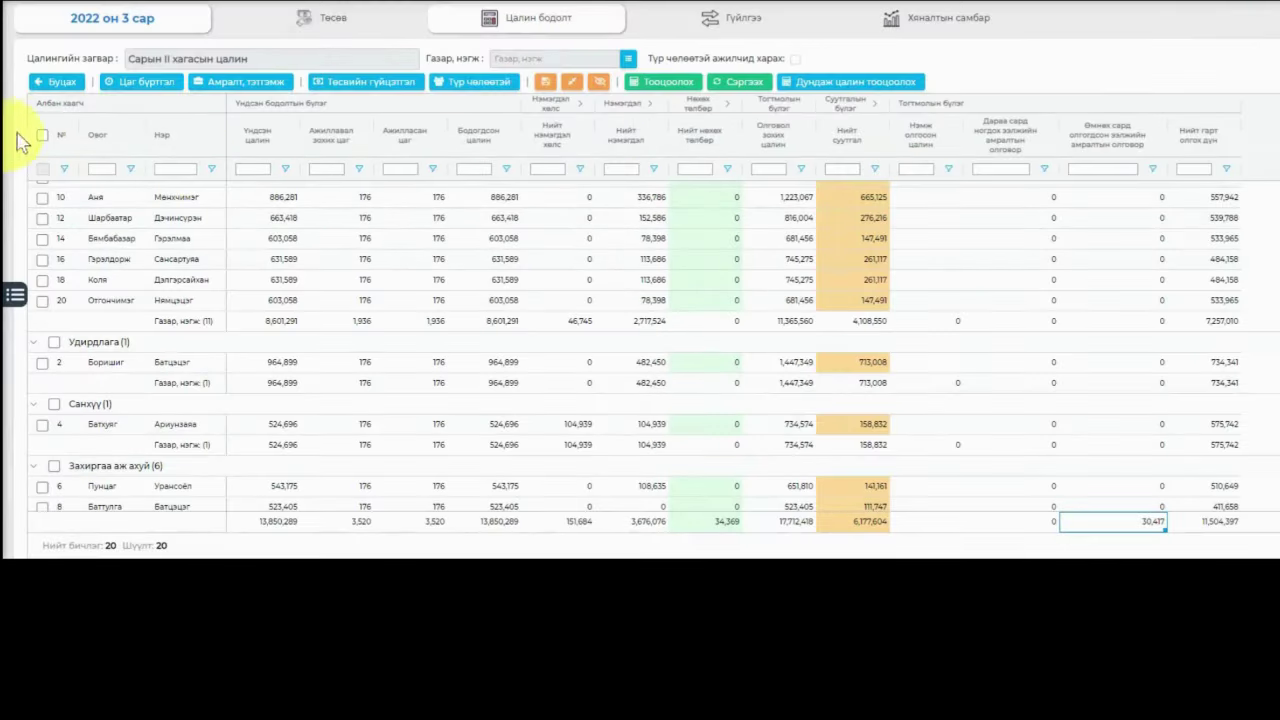
Save the Сарын II хагасын цалин calculation and refresh it for all employees.
left_click(545, 82)
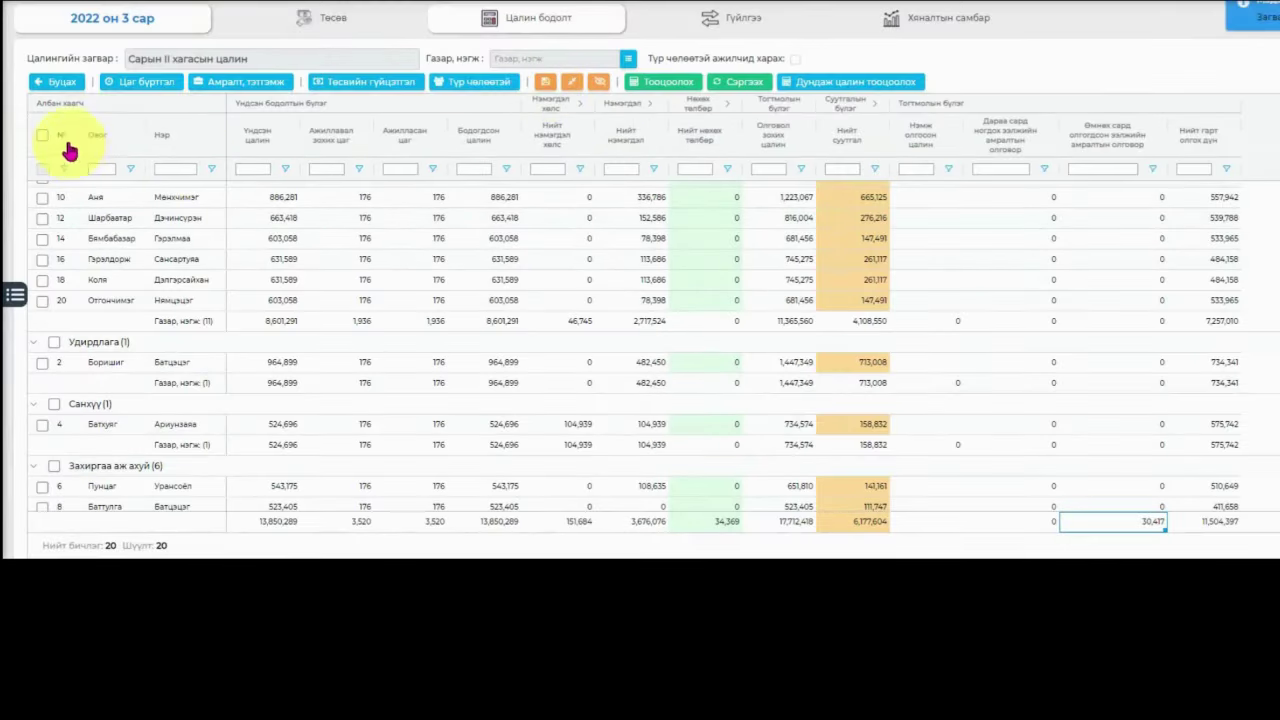
left_click(46, 136)
left_click(732, 86)
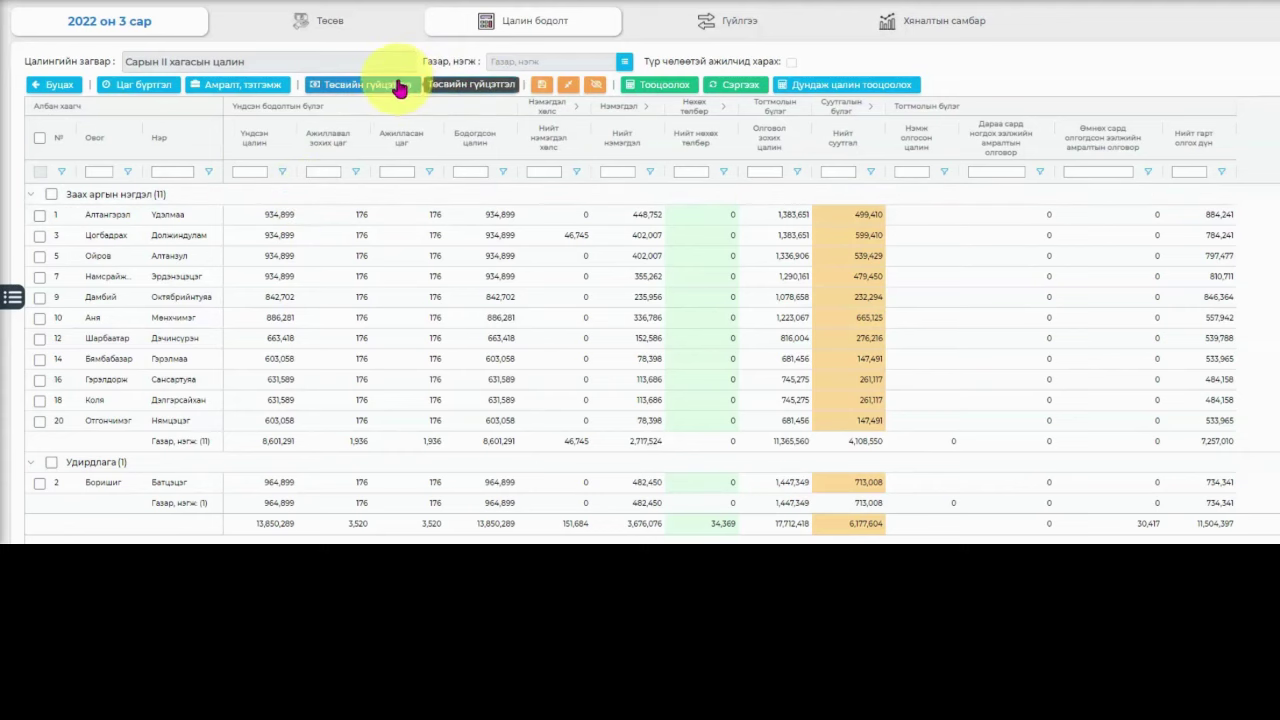
Open the monthly budget view, sum the 80112 salary totals for both halves in Төсөв, and check the Calculator result.
left_click(397, 88)
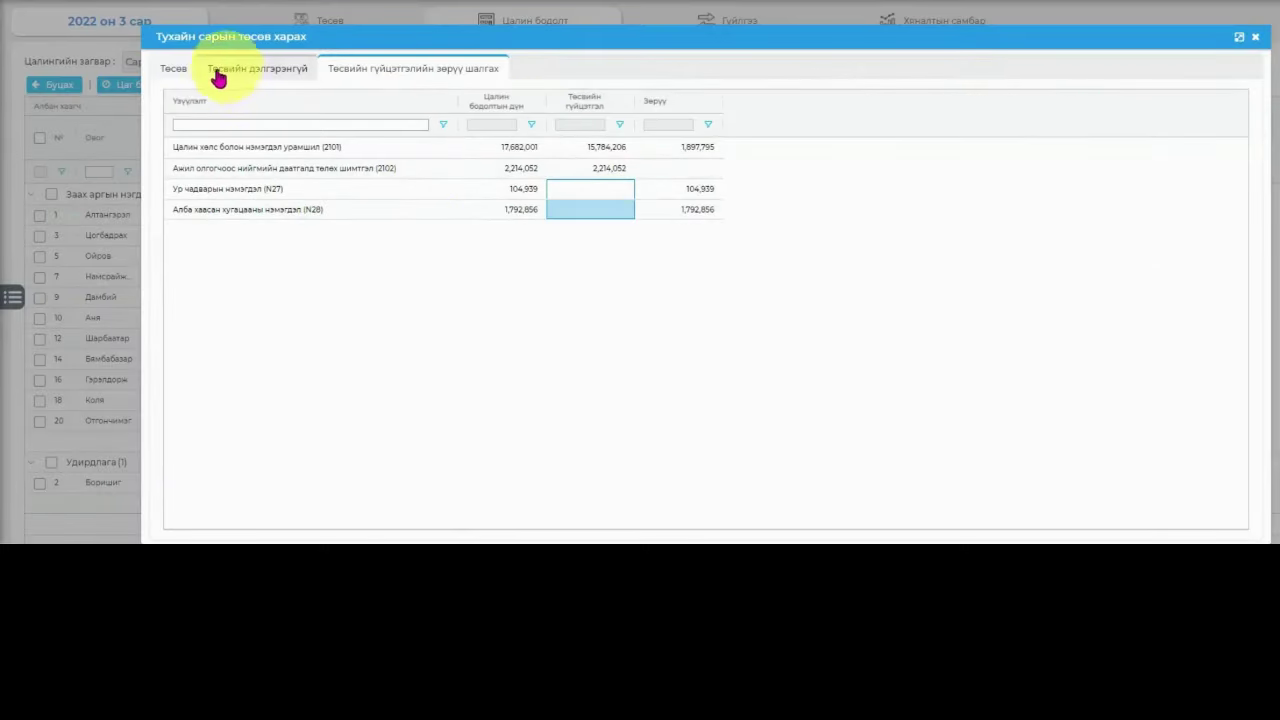
left_click(175, 70)
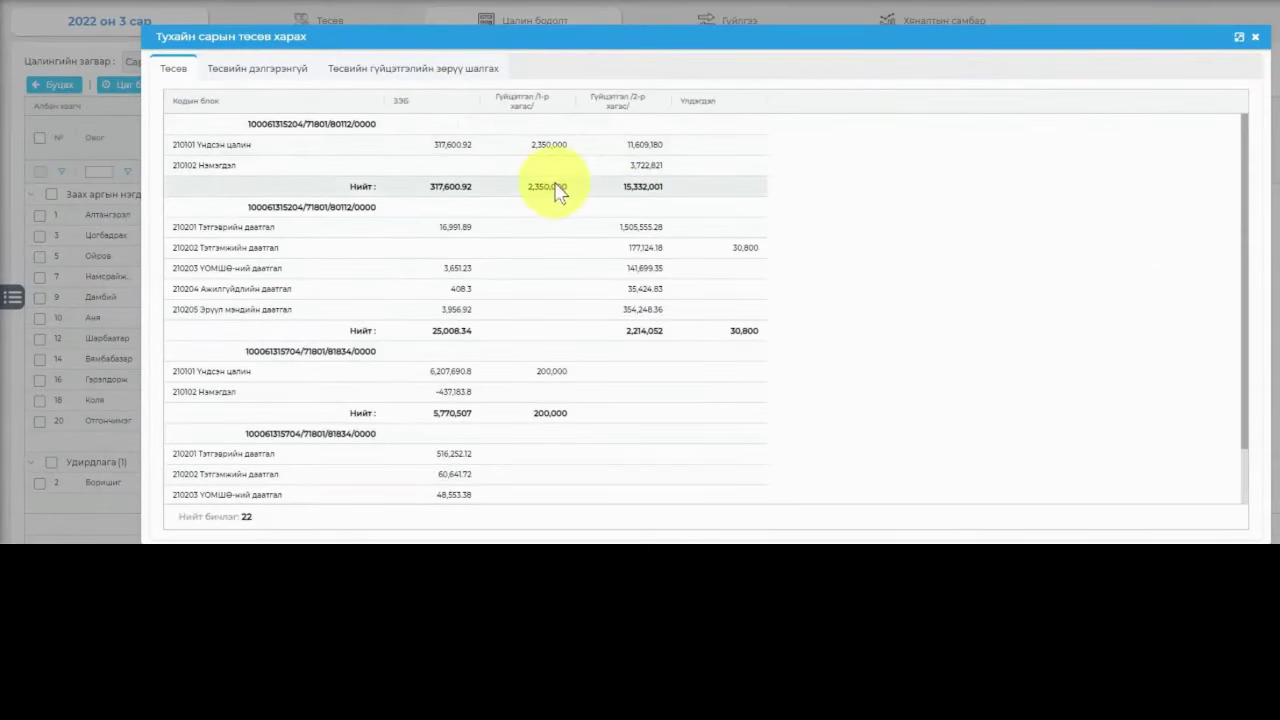
left_click_drag(557, 190, 612, 190)
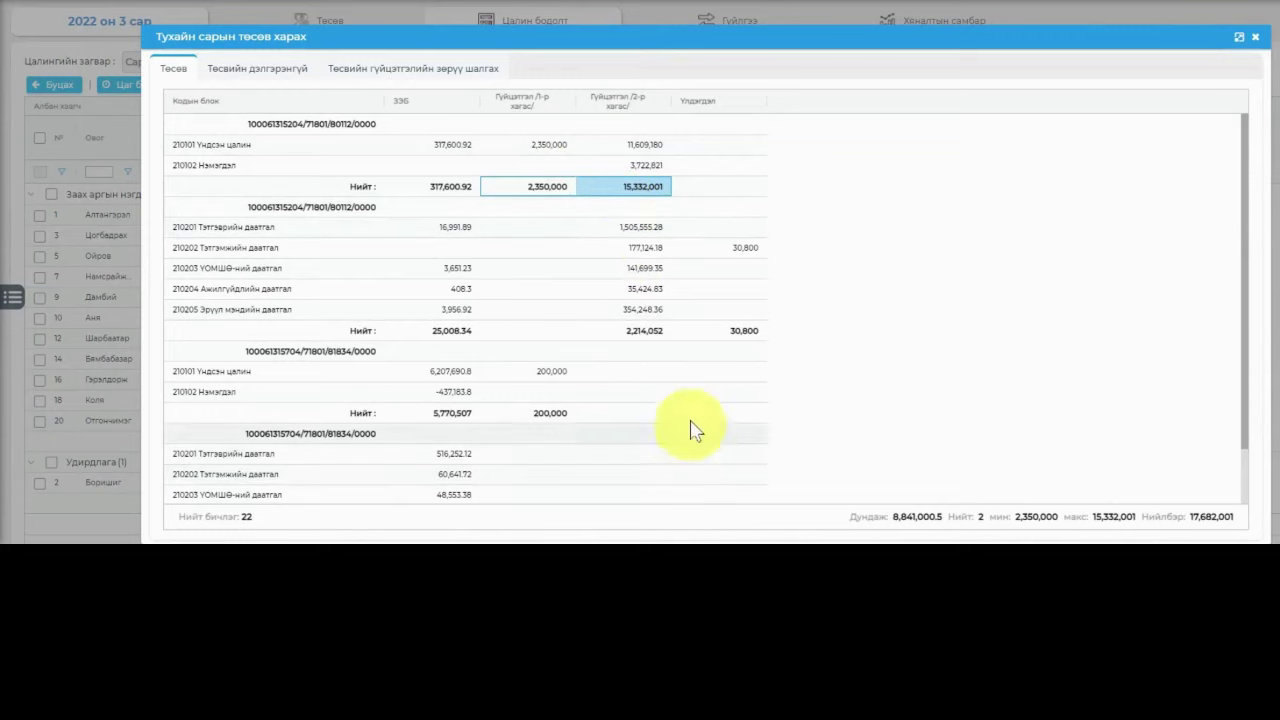
key("alt+Tab")
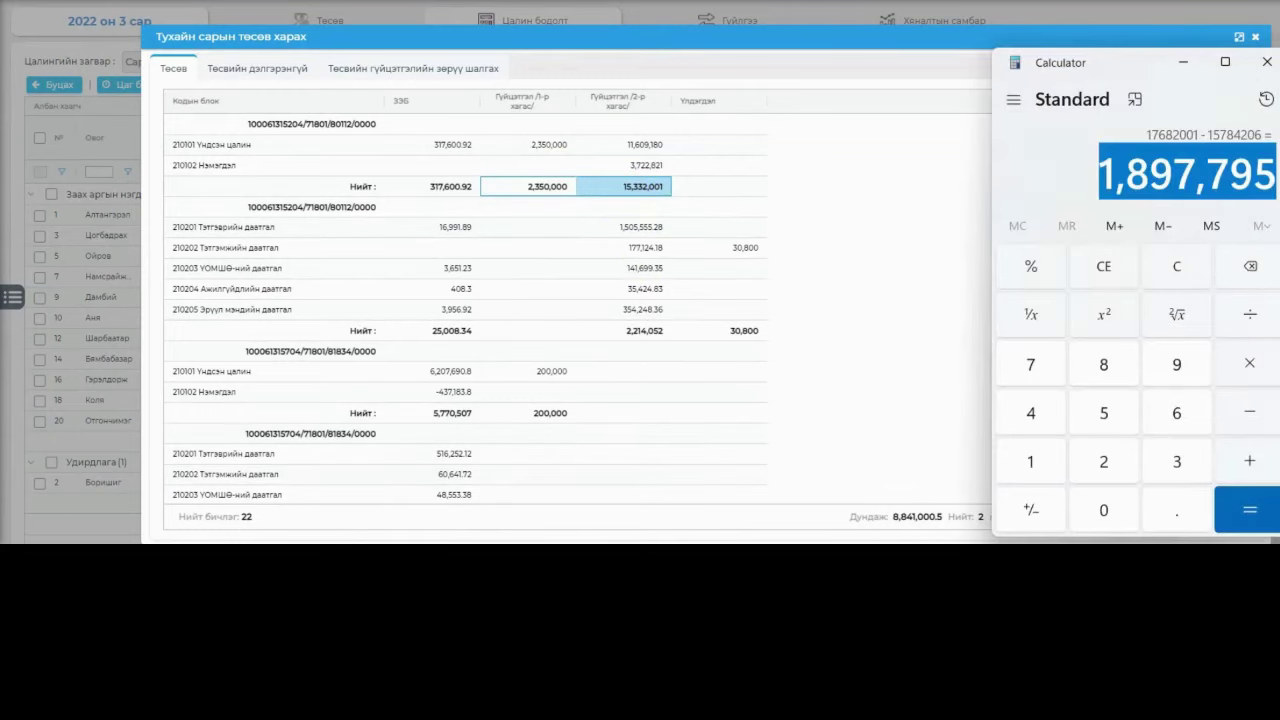
left_click(1182, 62)
Compare the calculated, execution and Зөрүү amounts of 2101 and 2102 in Төсвийн гүйцэтгэлийн зөрүү шалгах.
left_click(388, 70)
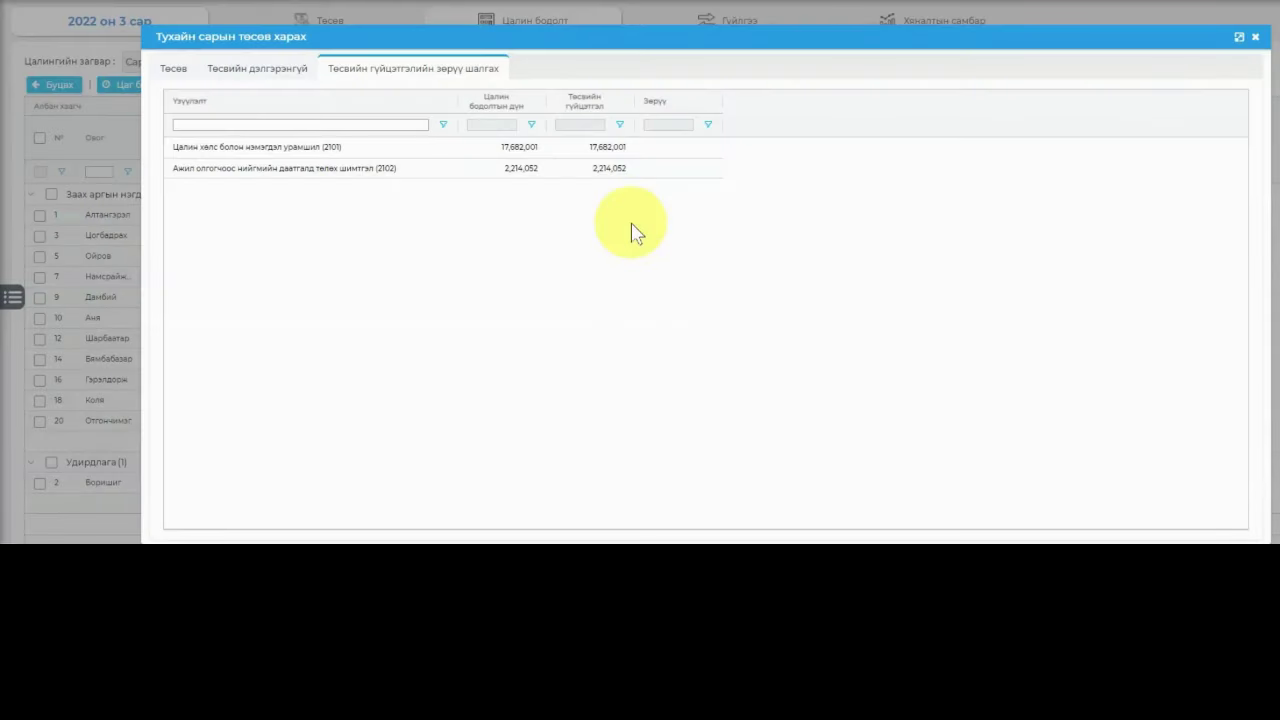
left_click(505, 156)
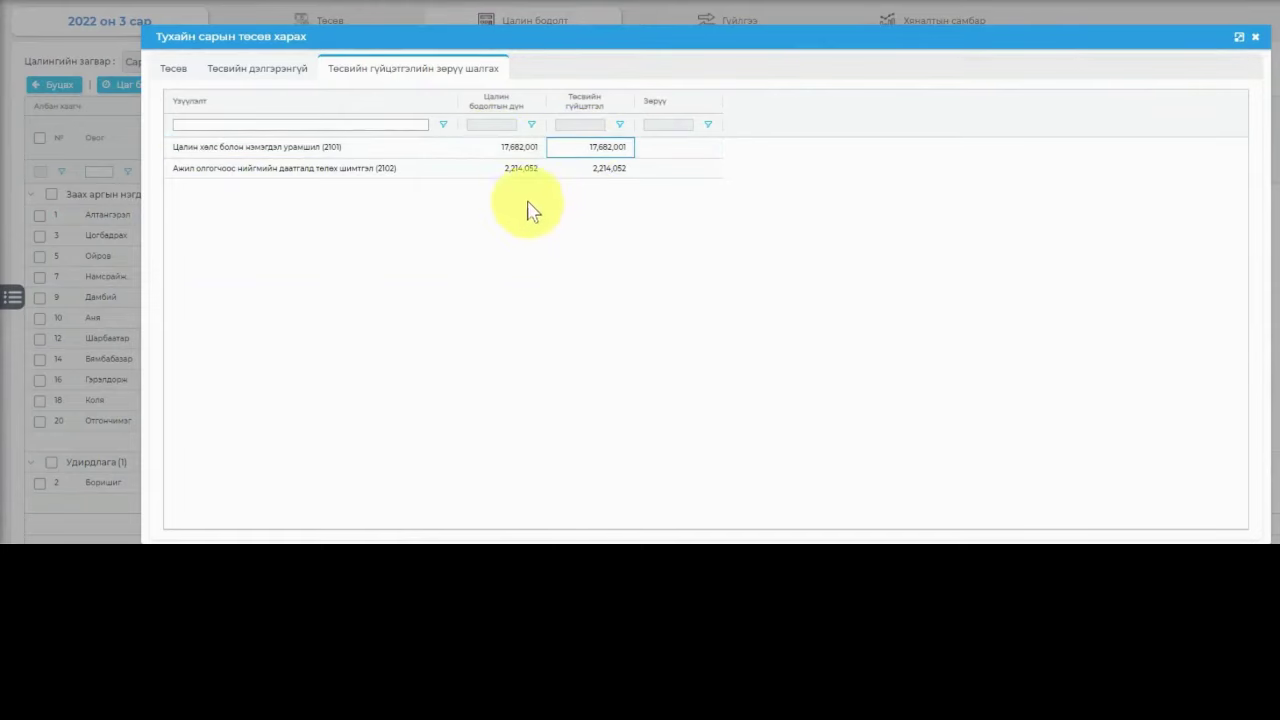
left_click(697, 150)
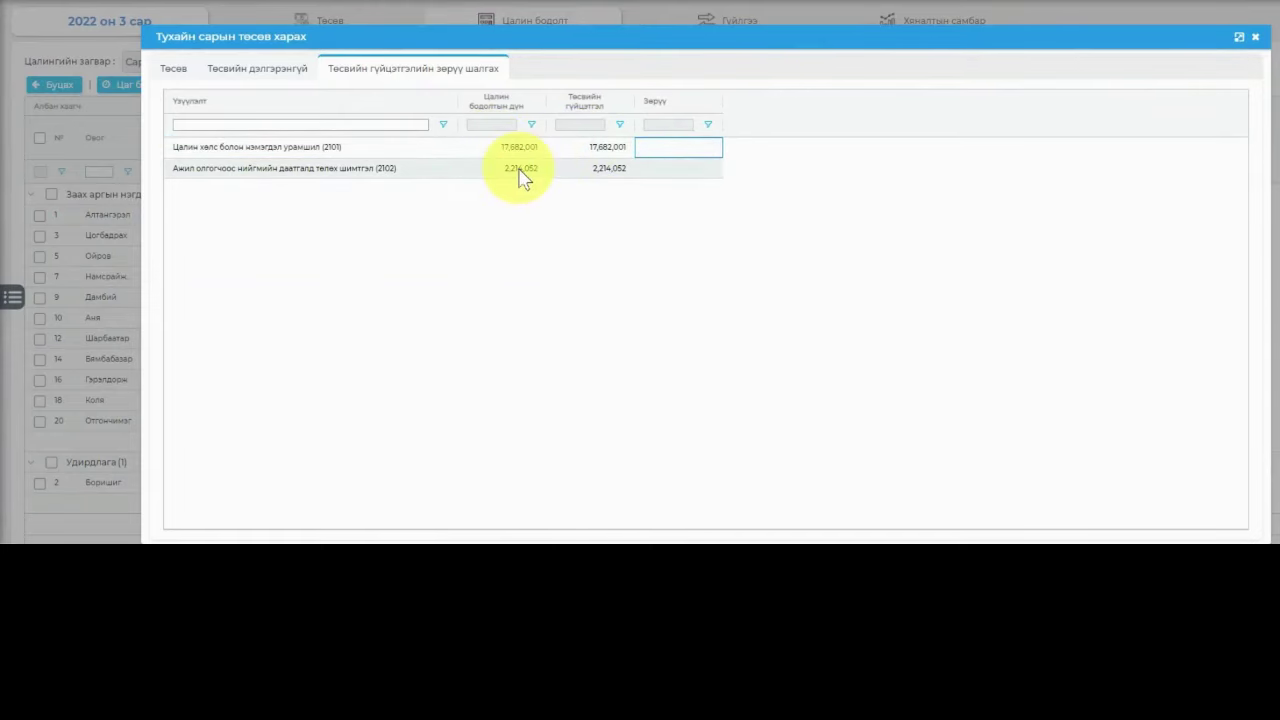
left_click_drag(521, 170, 665, 176)
left_click(668, 178)
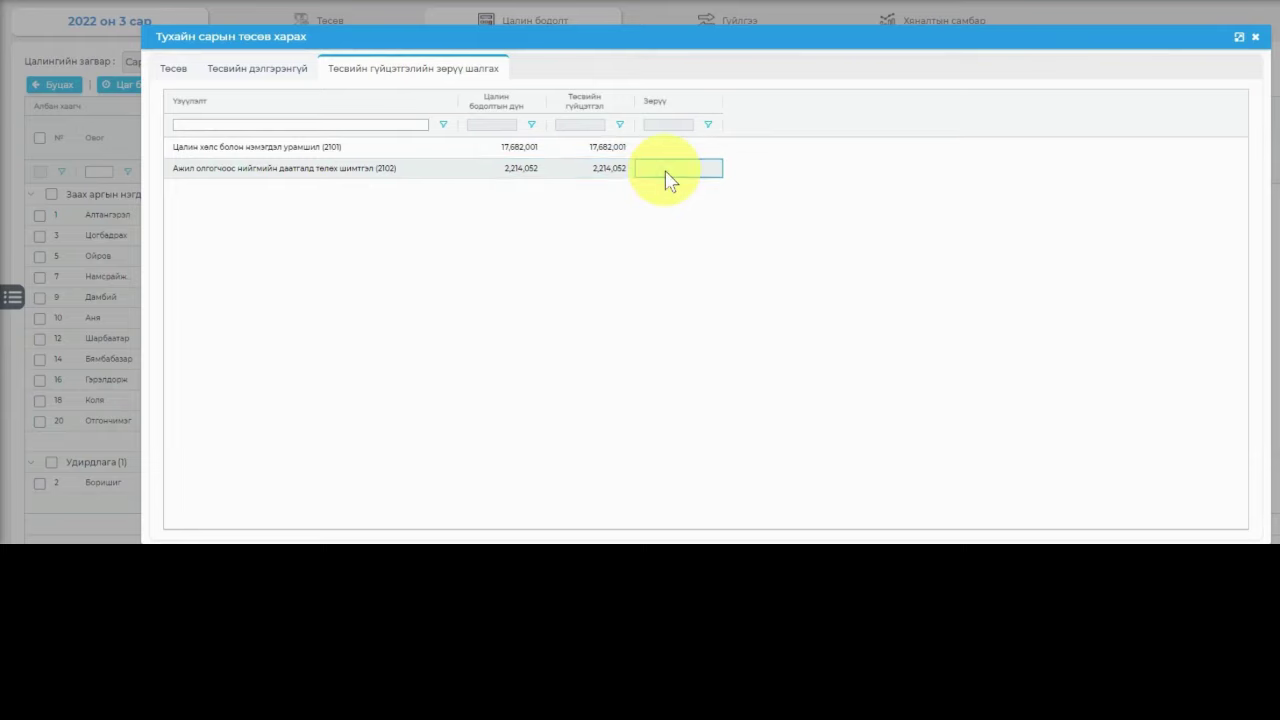
Sum the N27 and N28 amounts in Төсвийн дэлгэрэнгүй and recheck the Зөрүү column for 2101 and 2102 in Төсвийн гүйцэтгэлийн зөрүү шалгах.
left_click(266, 72)
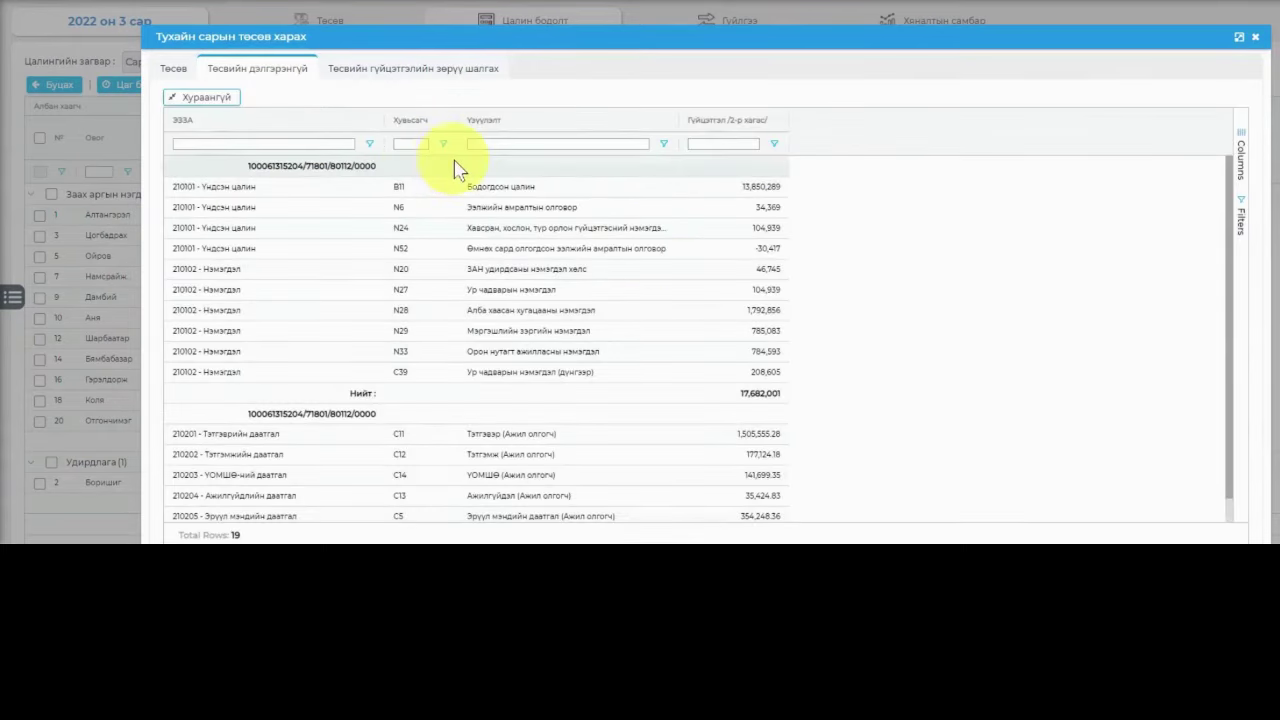
left_click_drag(507, 297, 760, 300)
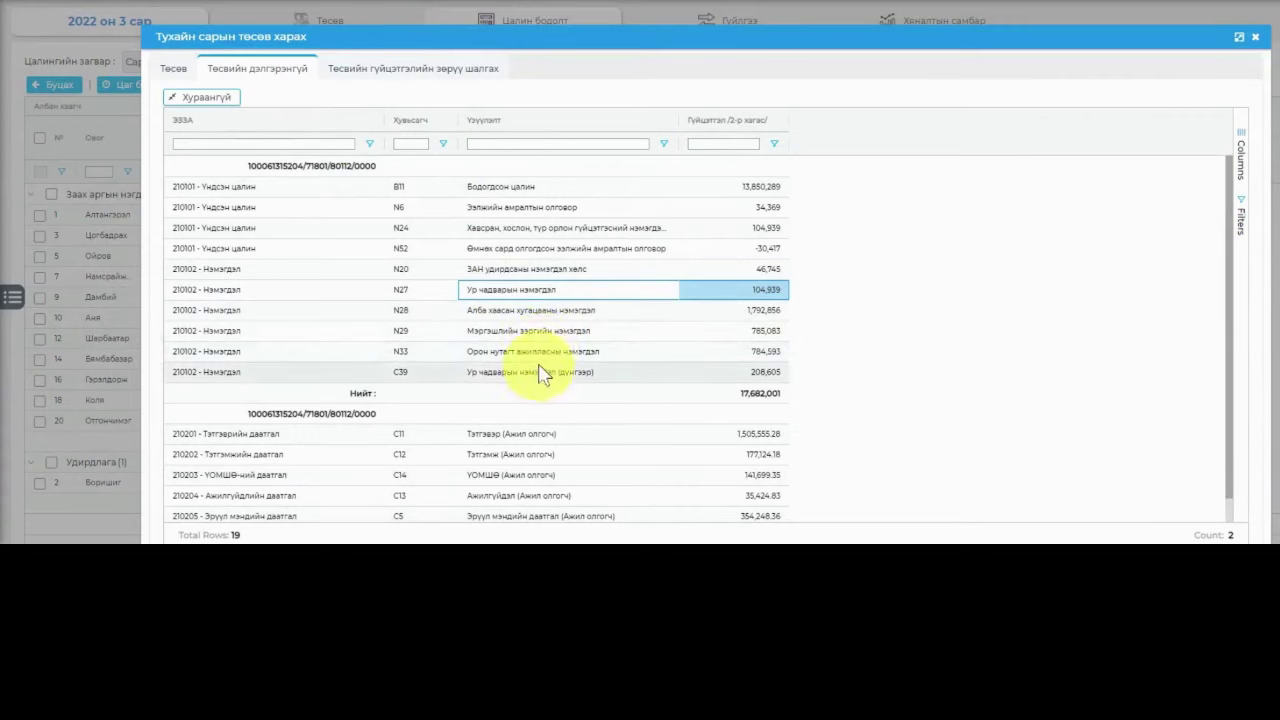
left_click(757, 308, "shift")
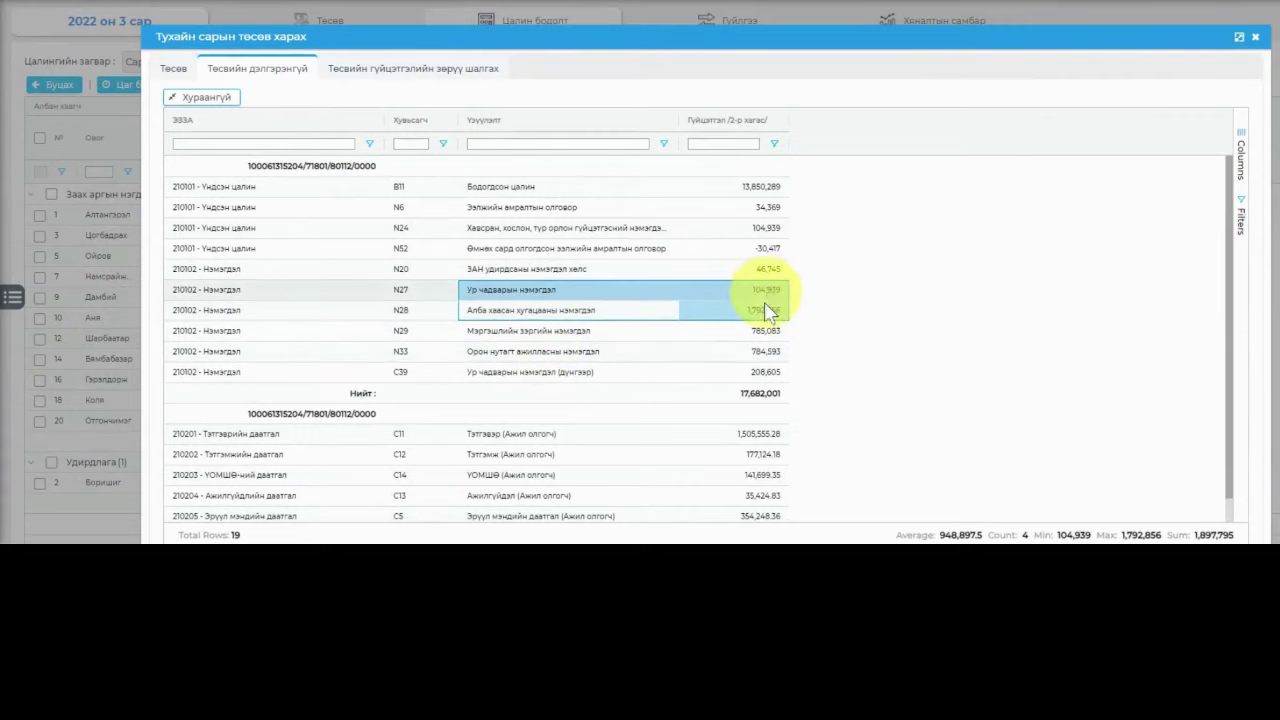
left_click(421, 72)
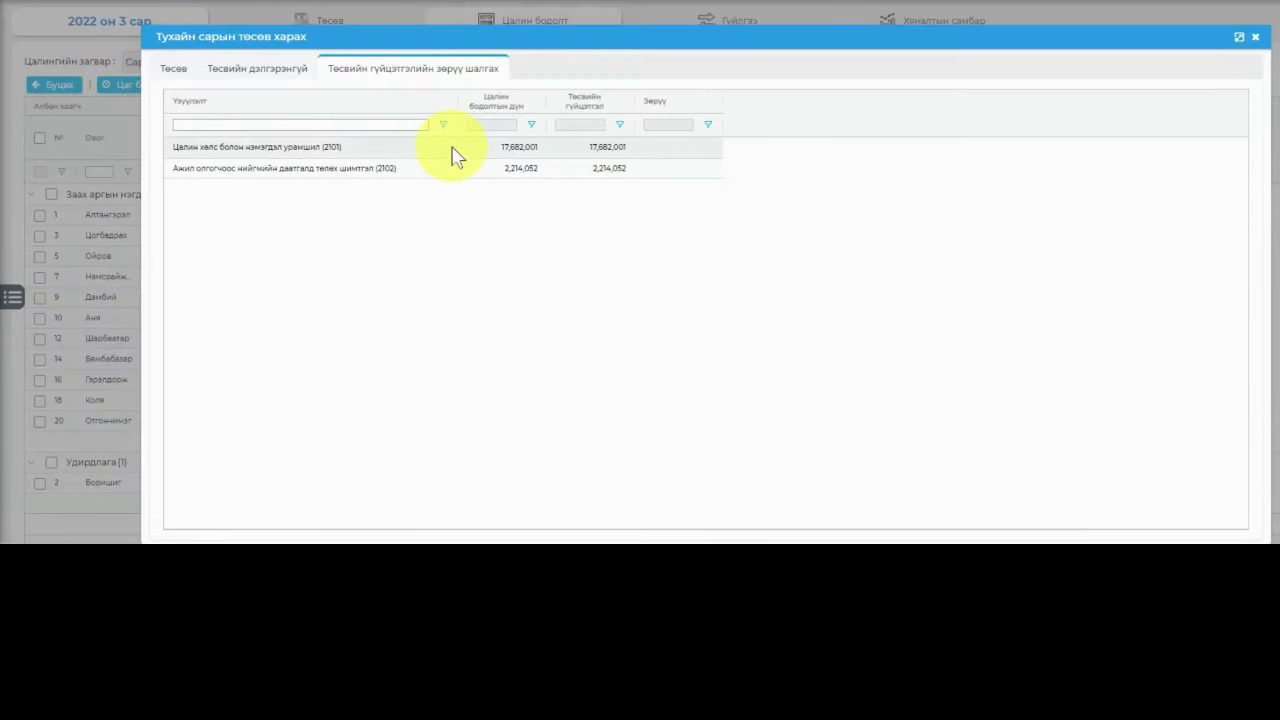
left_click(678, 168)
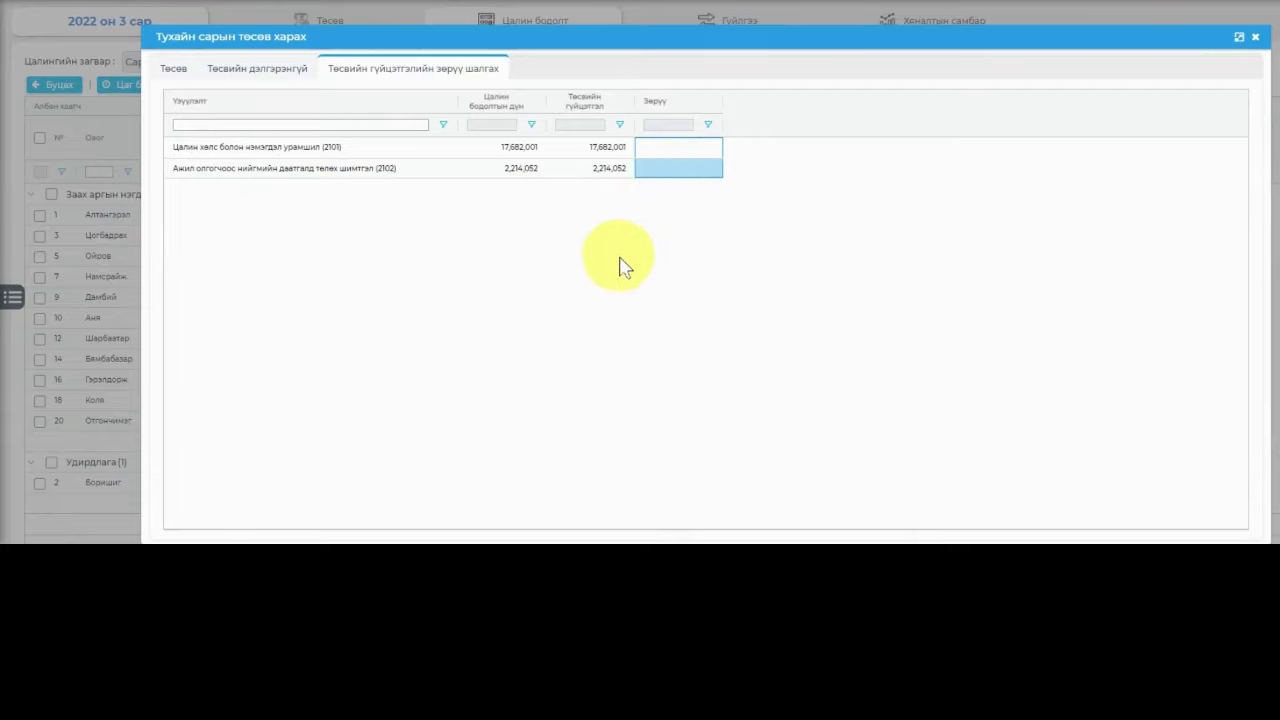